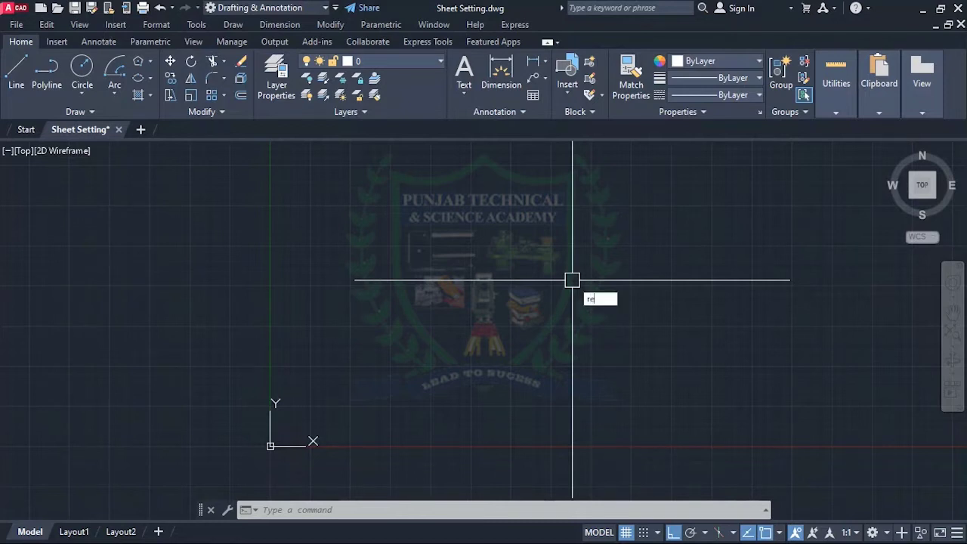
- Draw a rectangle about 140' wide and 126' high in the empty drawing area above the X axis
key("Return")
left_click(418, 233)
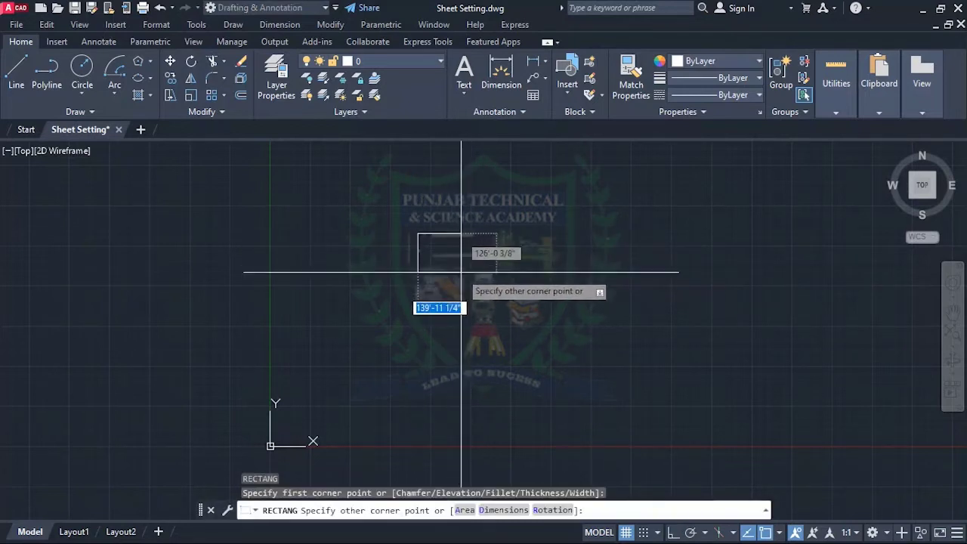
left_click(461, 271)
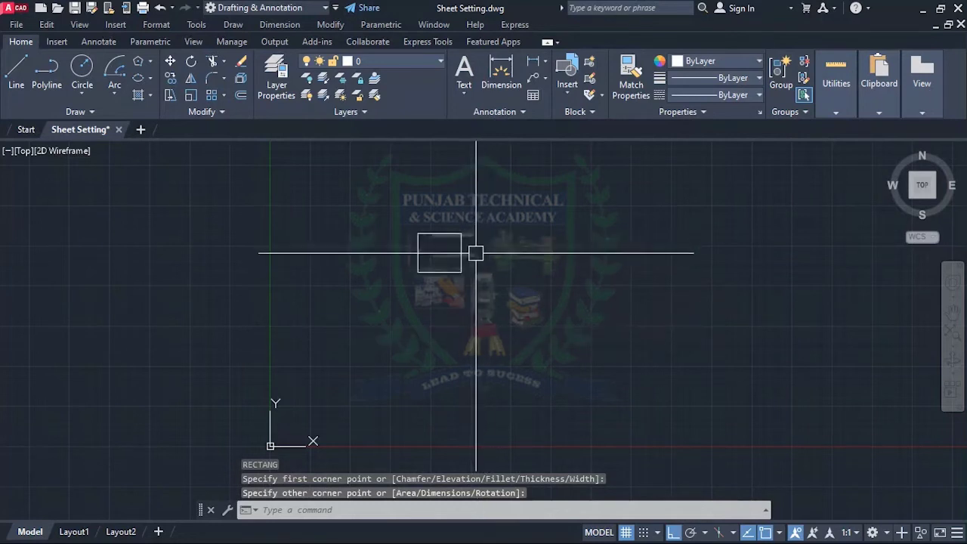
- Move the rectangle 200' horizontally to the left, using a base point in the empty space below it
scroll(441, 238, "up", 2)
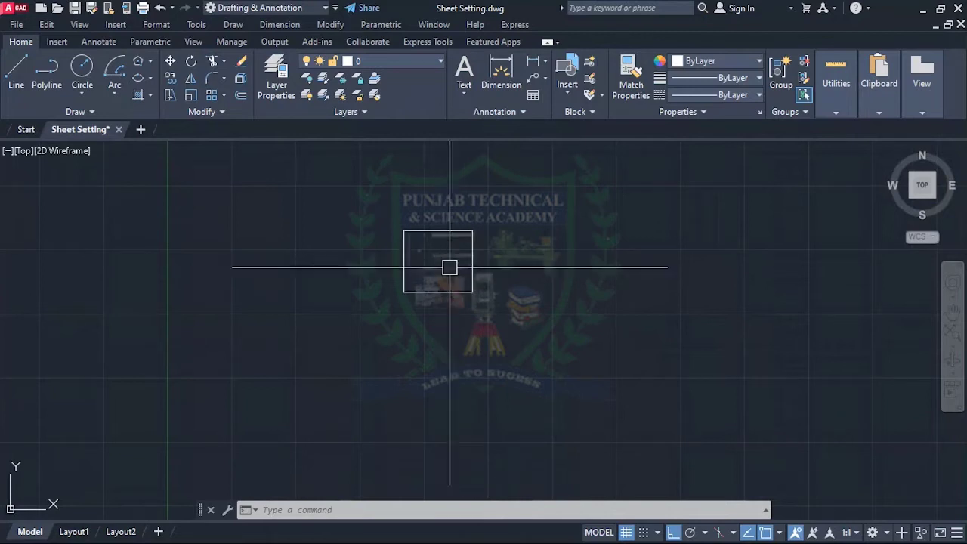
left_click(171, 63)
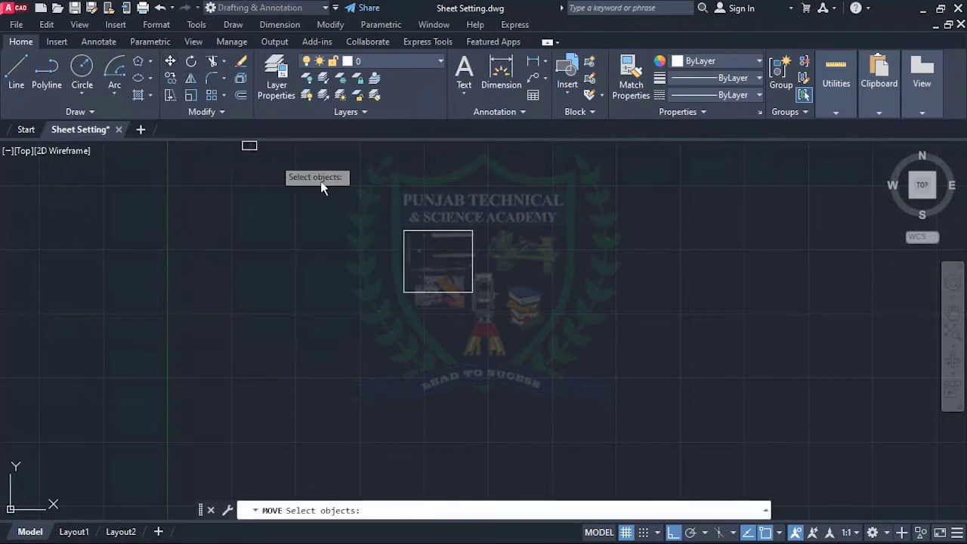
left_click(417, 227)
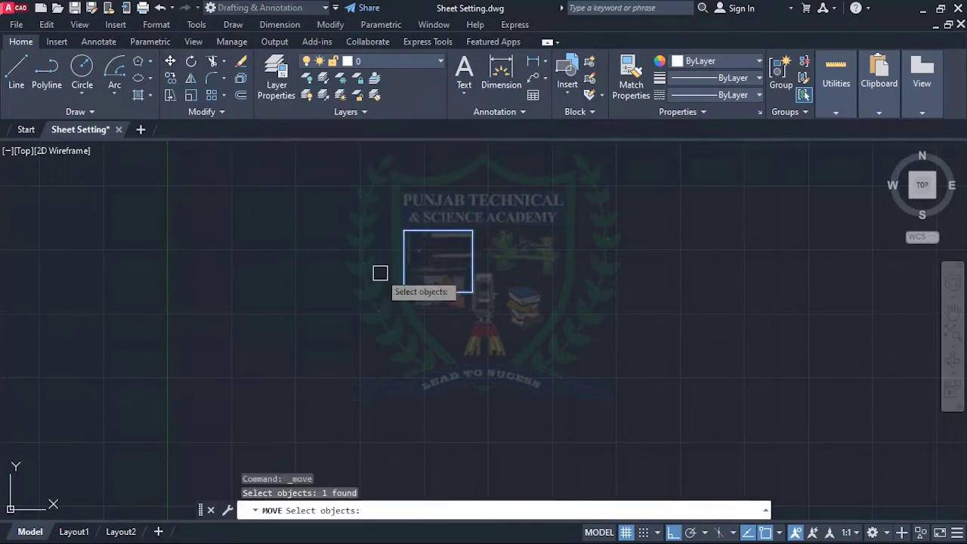
key("Return")
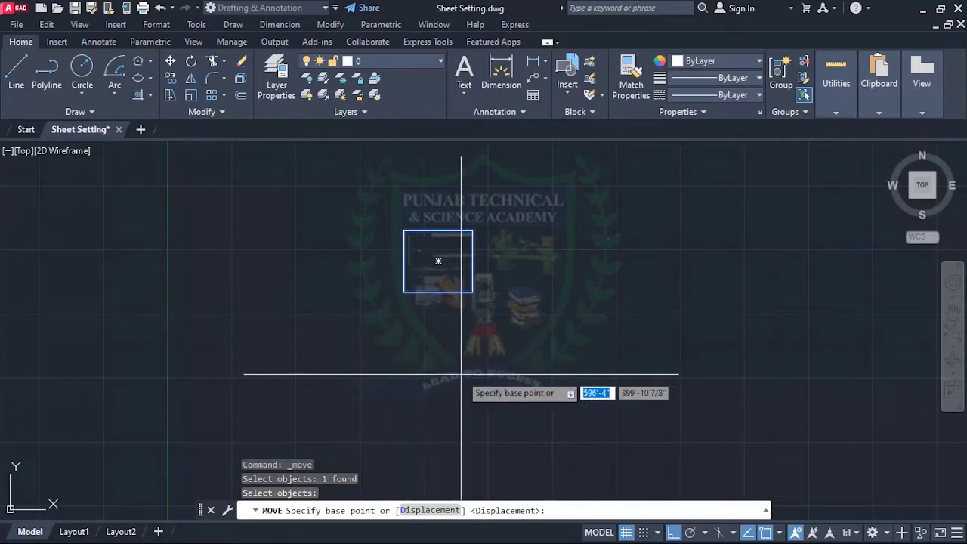
left_click(426, 373)
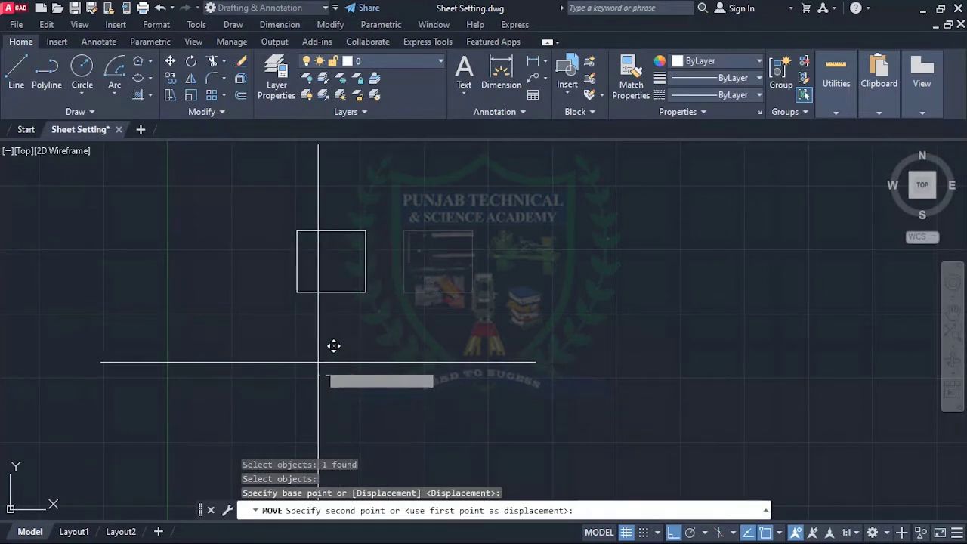
type("200'")
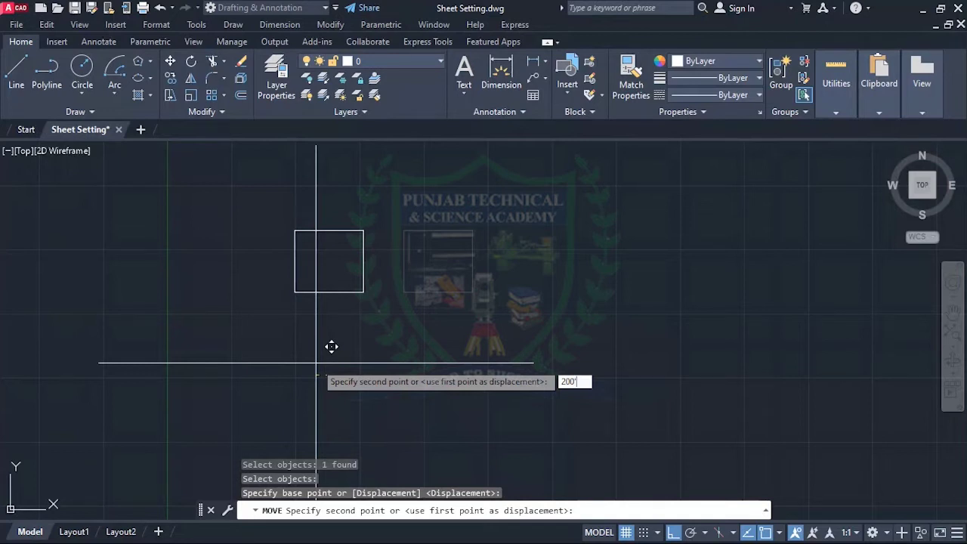
key("Return")
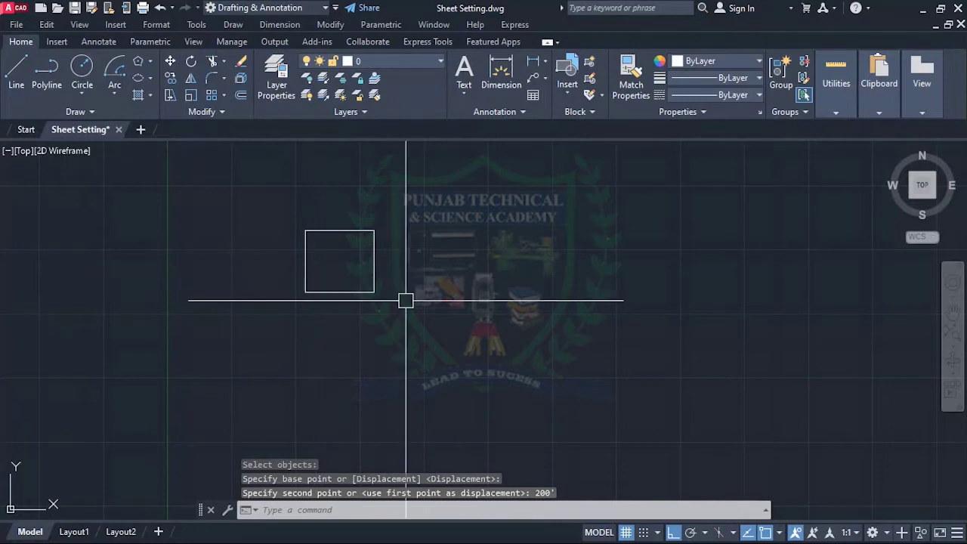
- Move the rectangle about 787' horizontally to the right, using its lower-right corner as the base point
type("m")
key("Return")
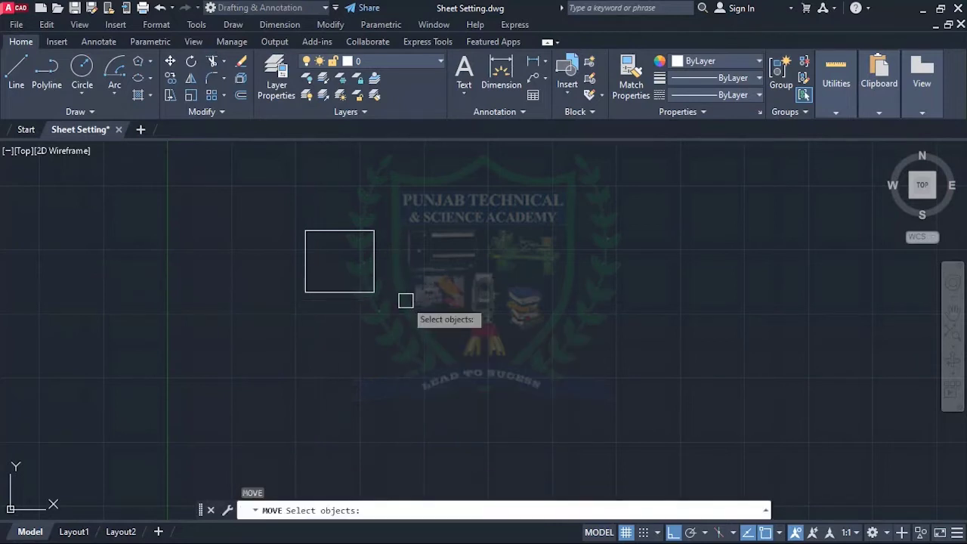
left_click(361, 298)
key("Return")
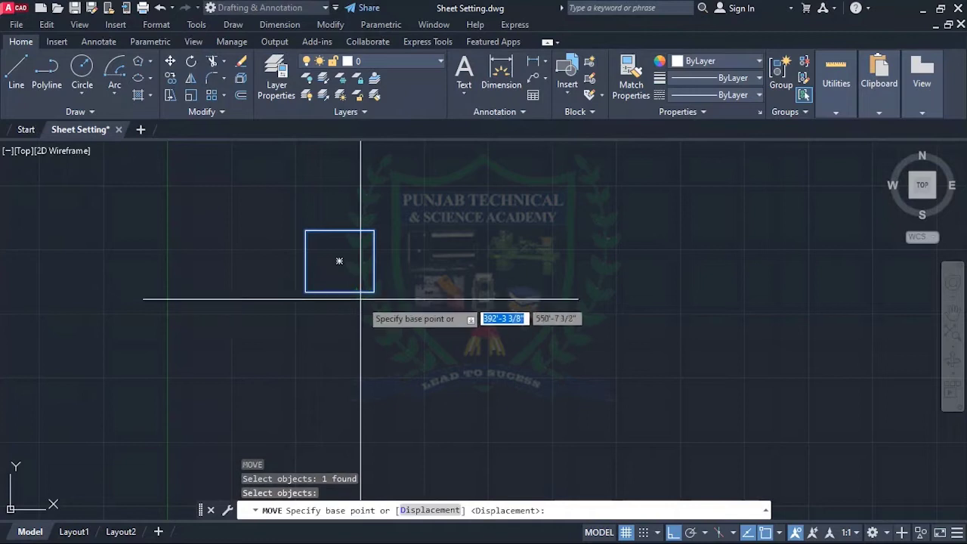
left_click(373, 292)
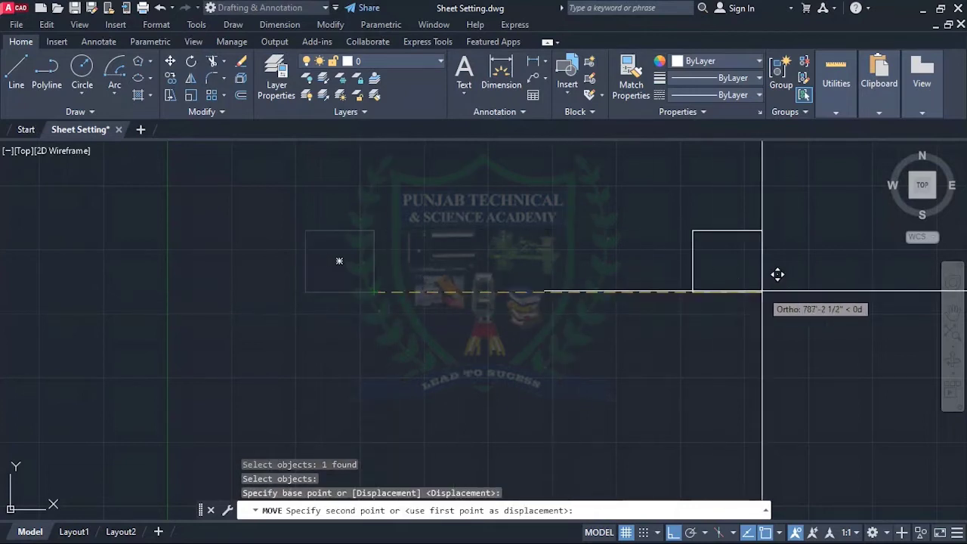
left_click(761, 290)
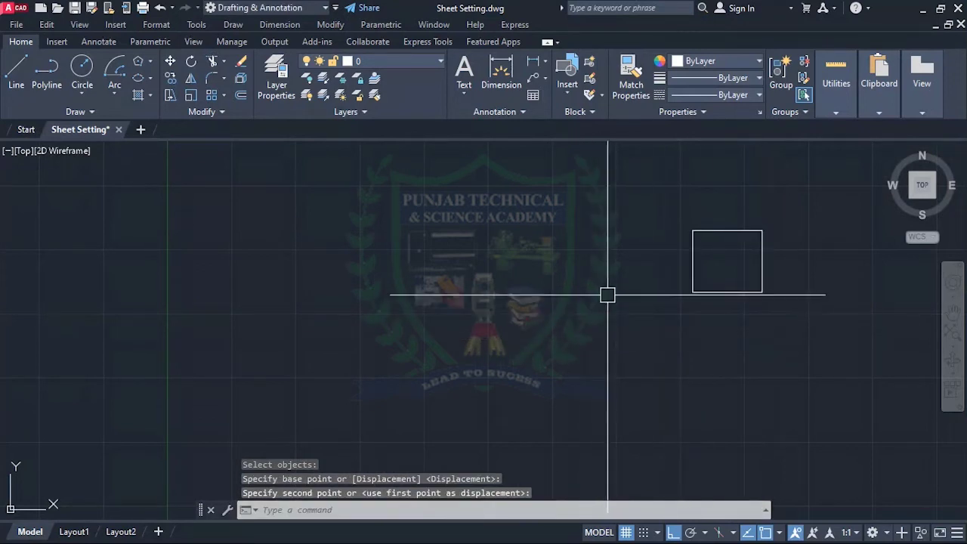
- Move the rectangle 500' horizontally to the left from its lower-left corner
type("m")
key("space")
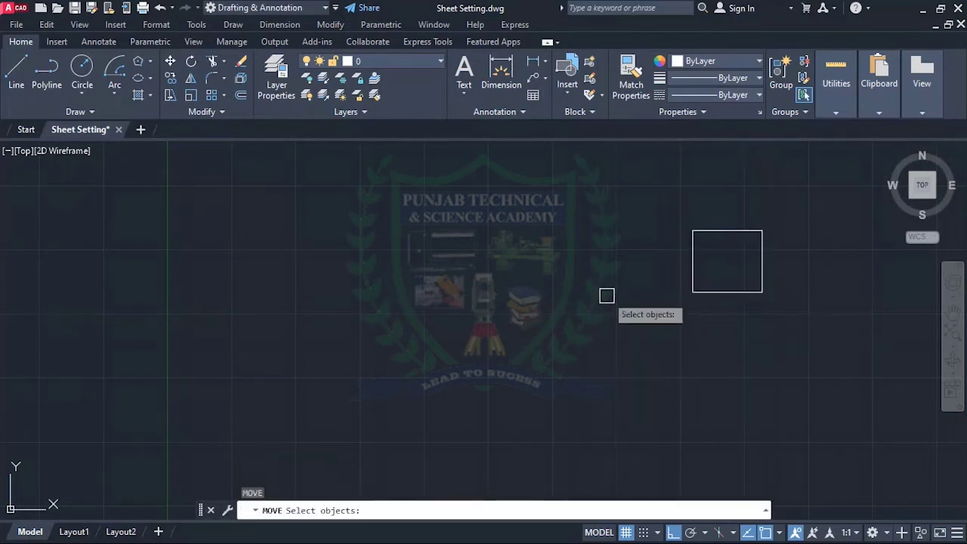
left_click(704, 294)
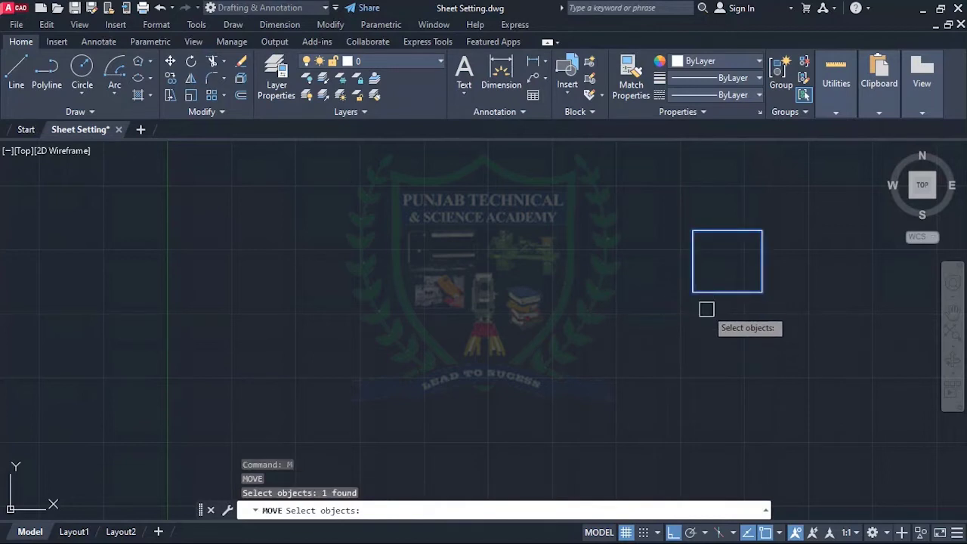
key("Return")
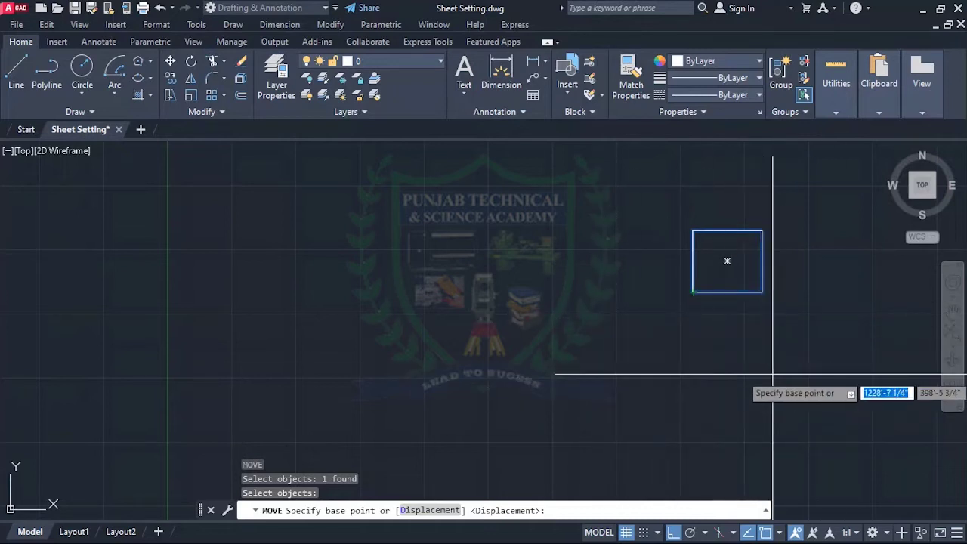
left_click(692, 293)
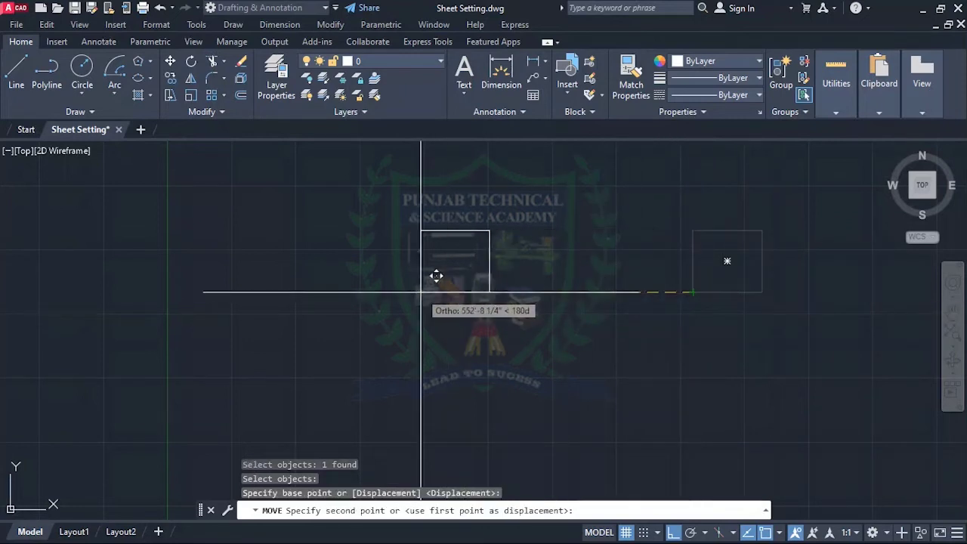
type("500")
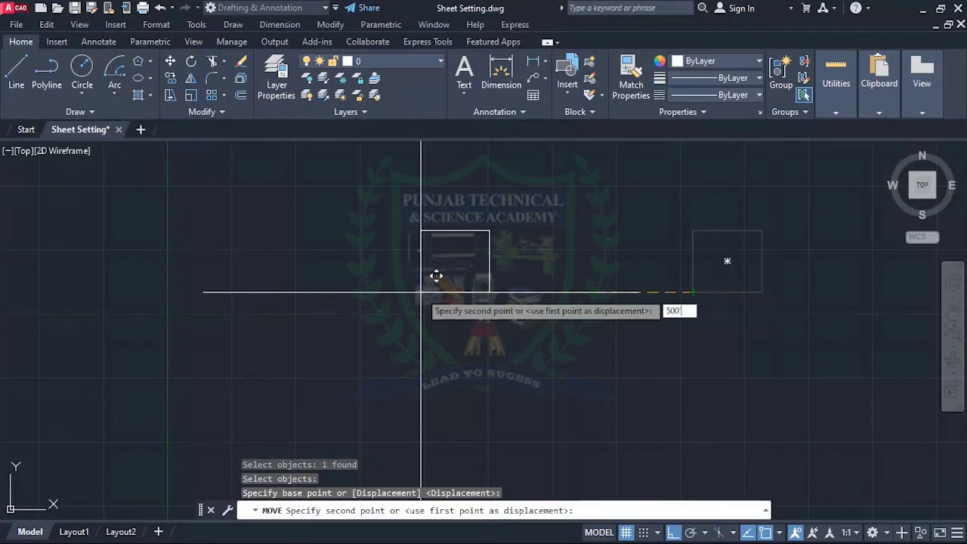
key("Return")
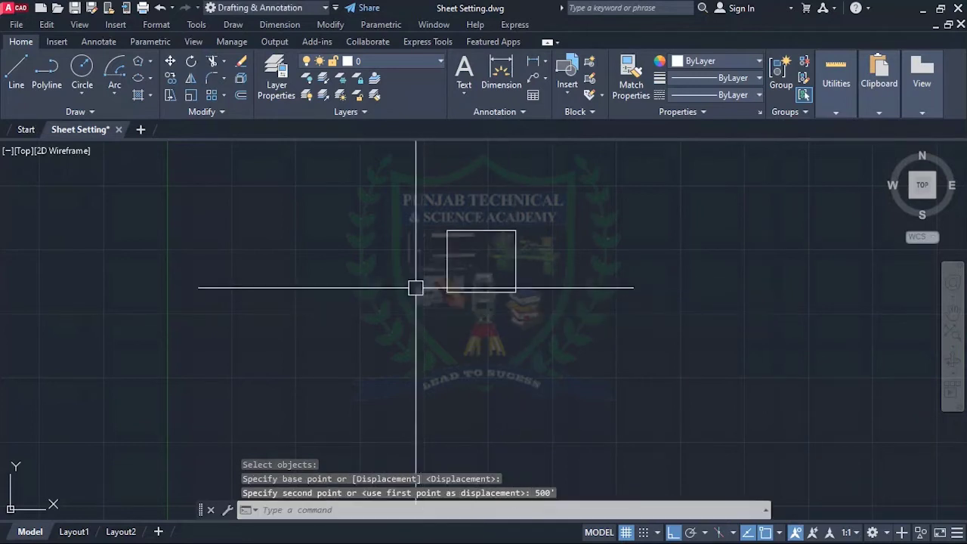
- Move the rectangle 150' straight down, using a base point in the empty space to its right
scroll(404, 241, "down", 2)
scroll(453, 268, "up", 2)
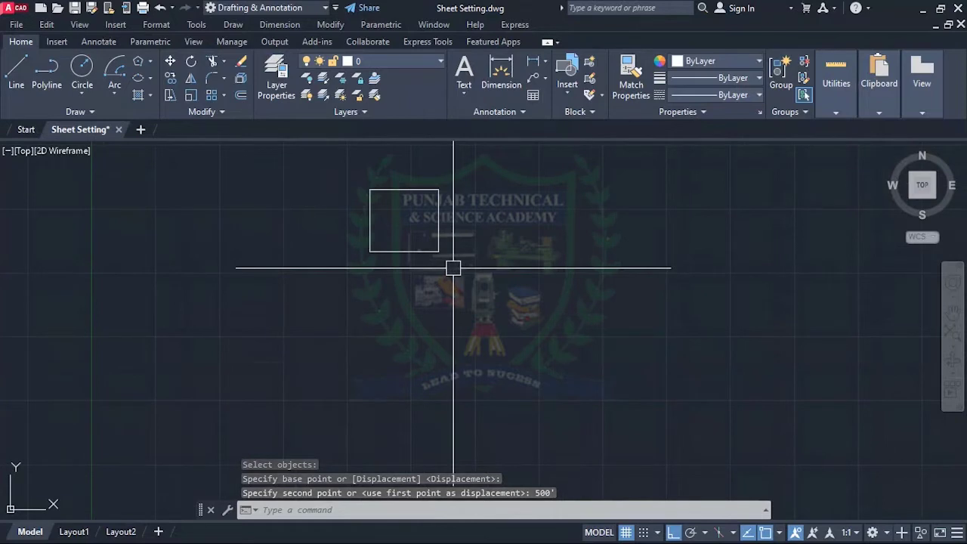
type("m")
key("Return")
left_click(436, 248)
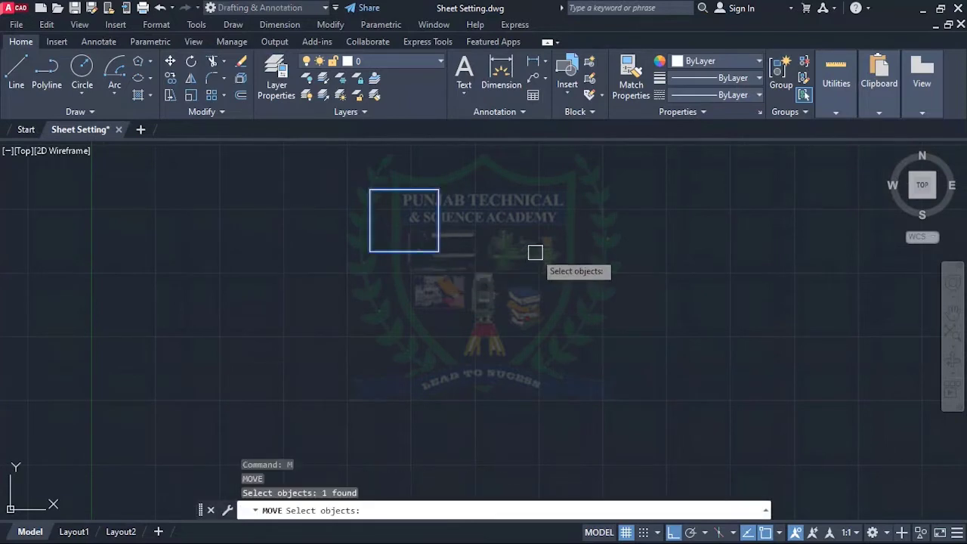
key("Return")
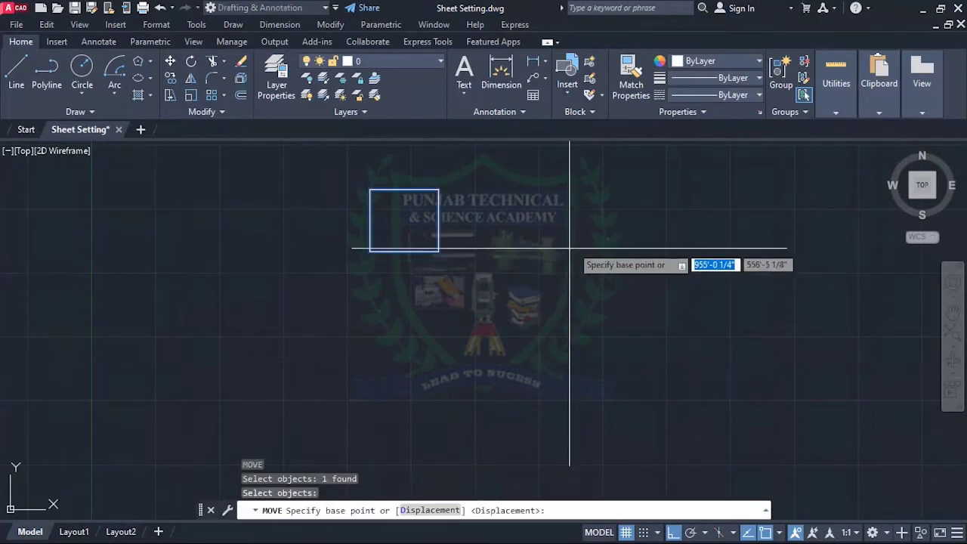
left_click(496, 197)
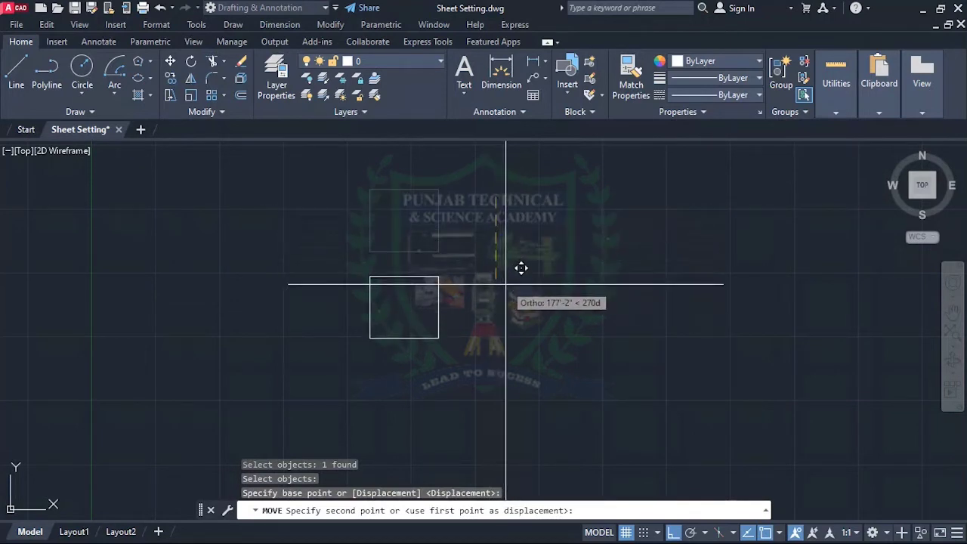
type("1")
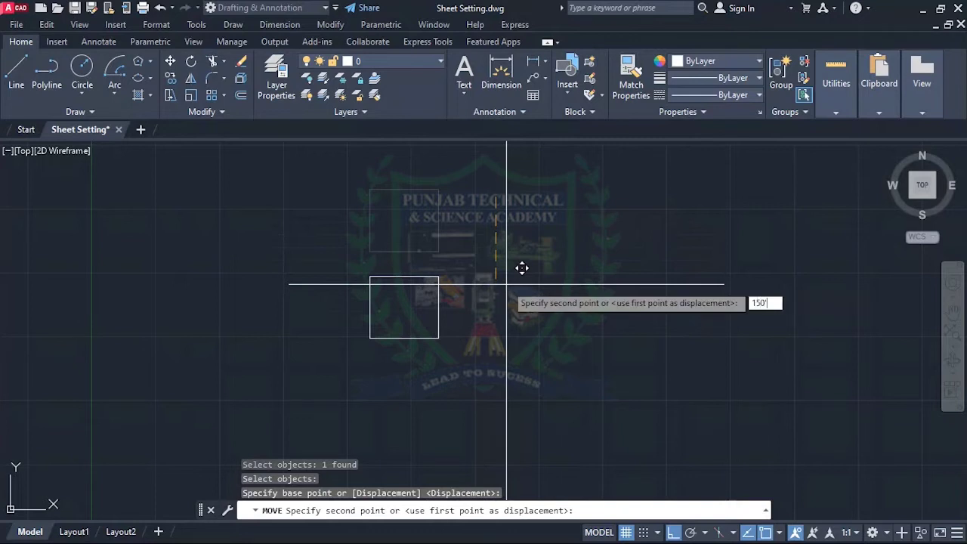
type("50'")
key("Return")
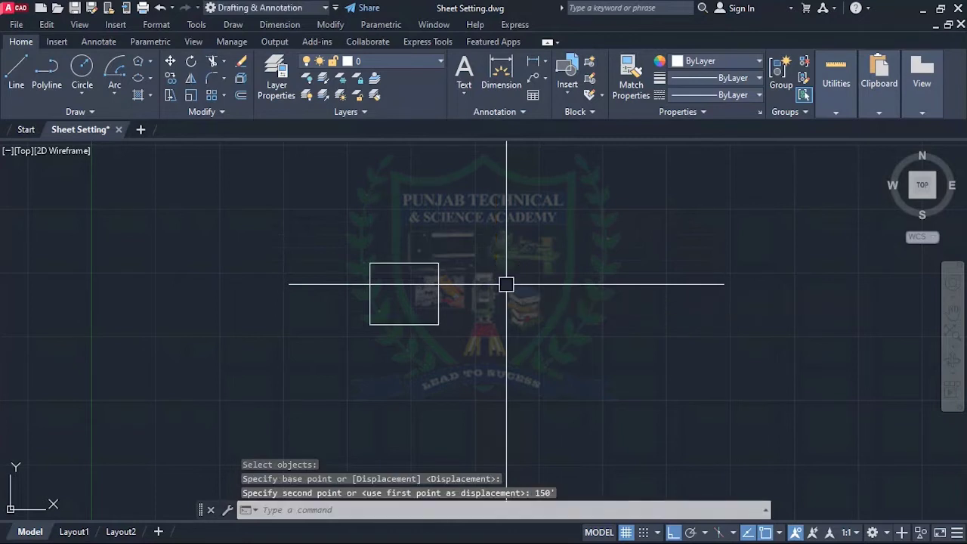
scroll(393, 261, "up", 2)
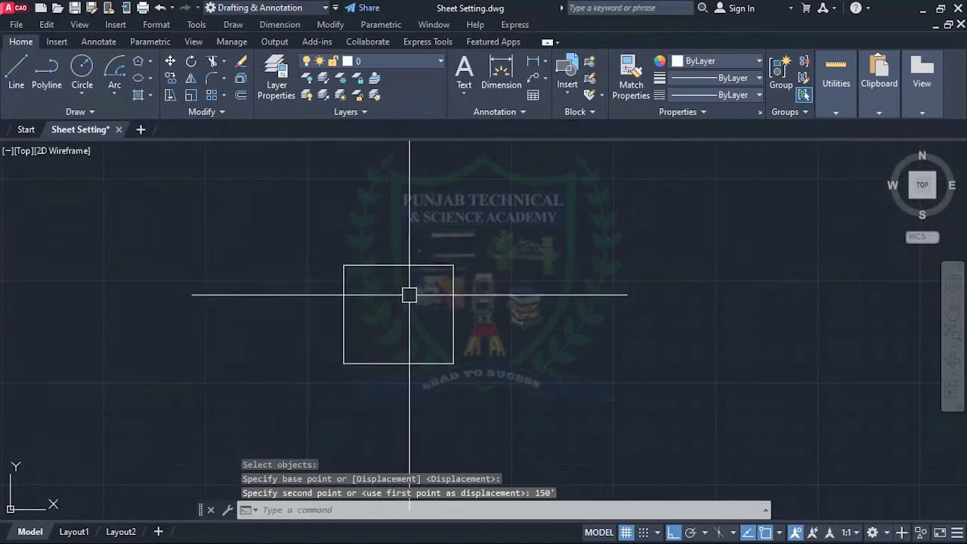
scroll(408, 287, "down", 5)
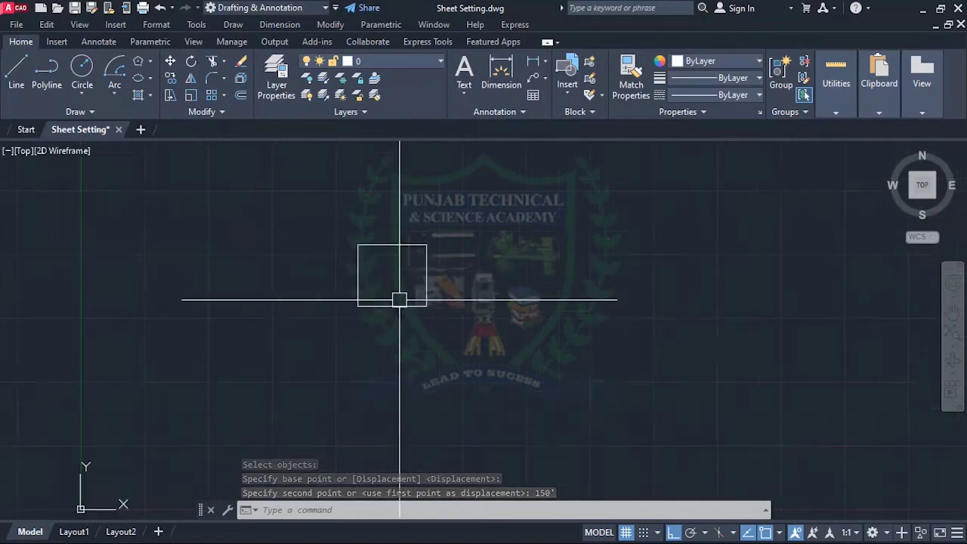
scroll(408, 296, "up", 3)
scroll(429, 281, "down", 4)
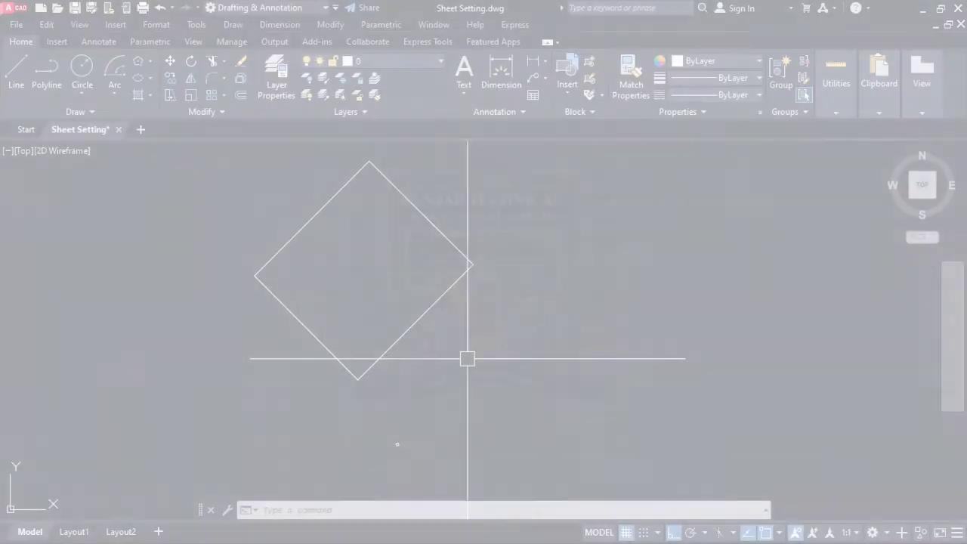
- Draw a horizontal line in the empty area to the right of the large rotated rectangle's lowest corner
scroll(465, 353, "up", 4)
scroll(392, 315, "down", 4)
scroll(424, 344, "up", 2)
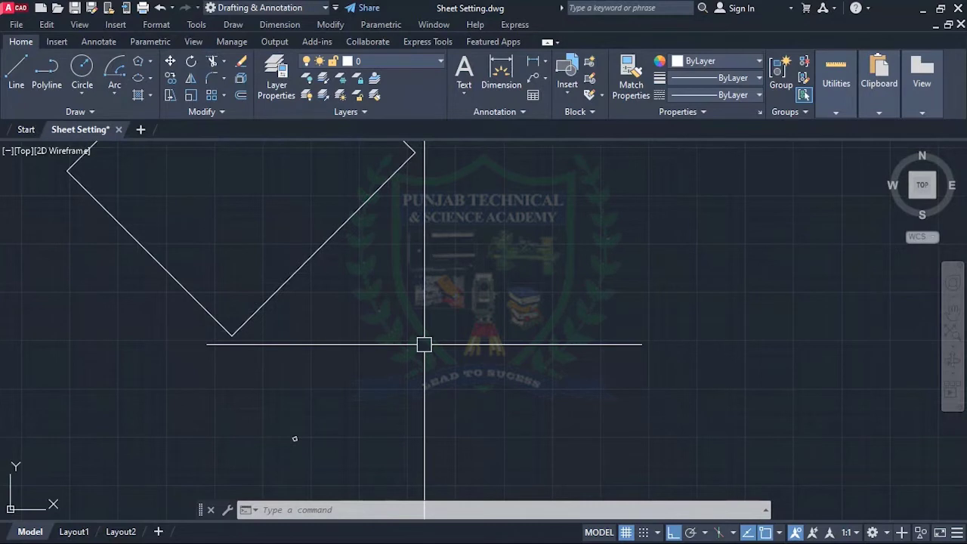
scroll(427, 345, "up", 2)
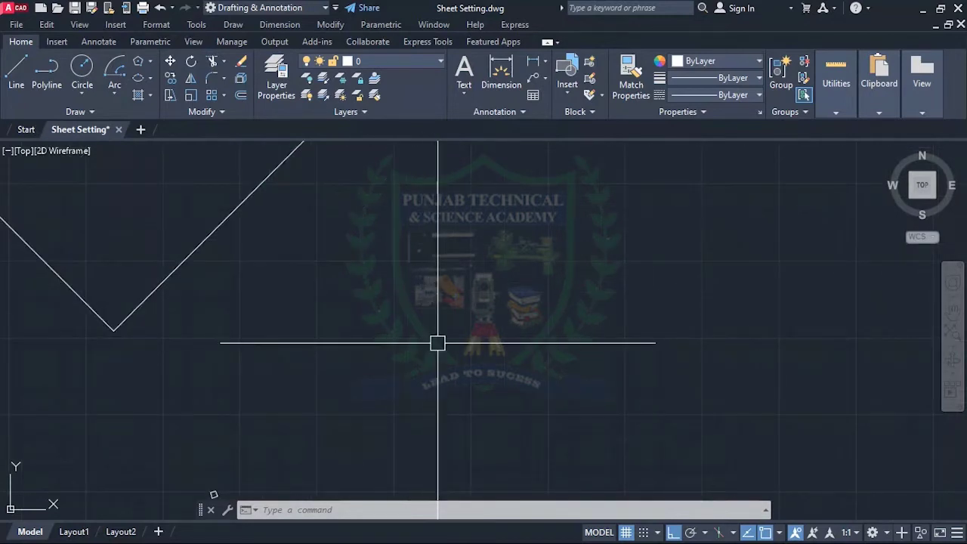
type("l")
key("Return")
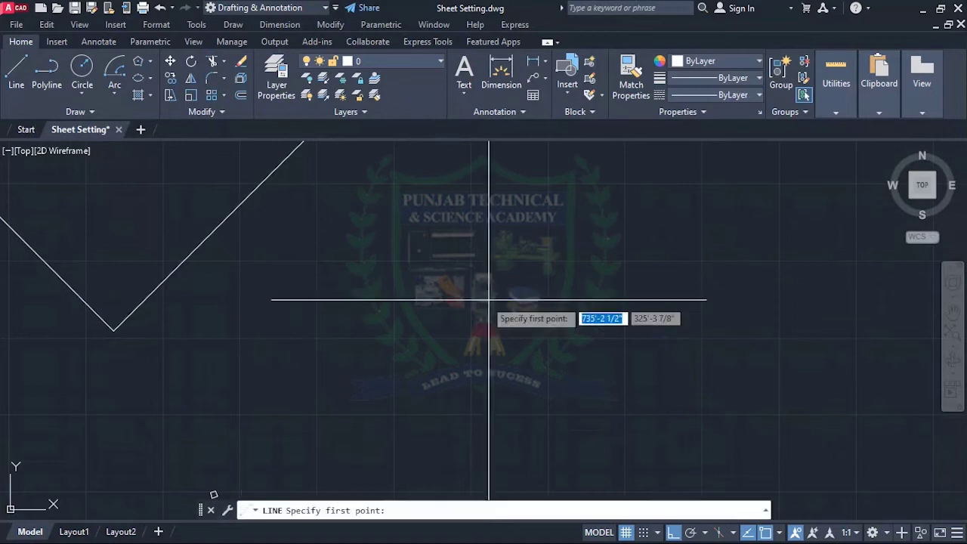
left_click(345, 269)
key("Return")
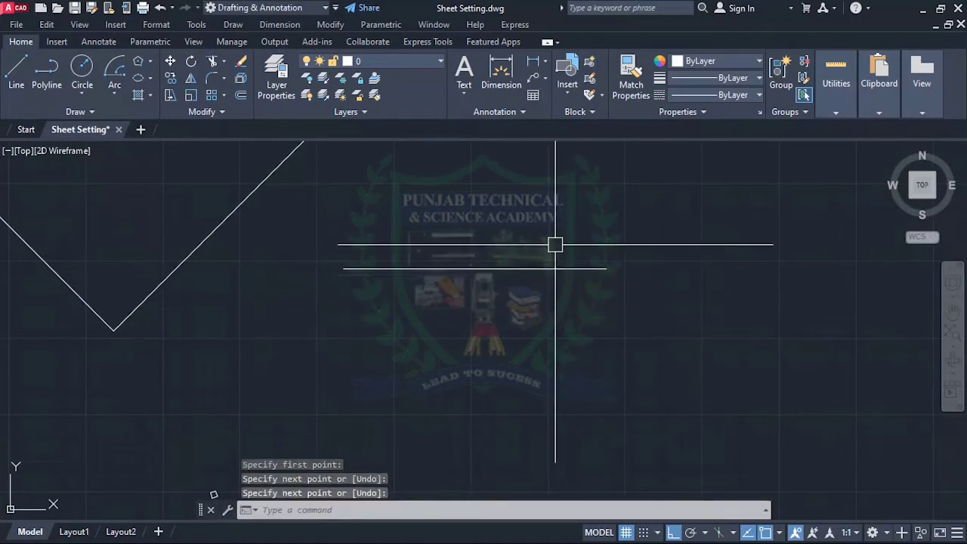
- Draw two separate vertical lines crossing the horizontal line, one near its right end and one near its left end
key("Return")
left_click(528, 199)
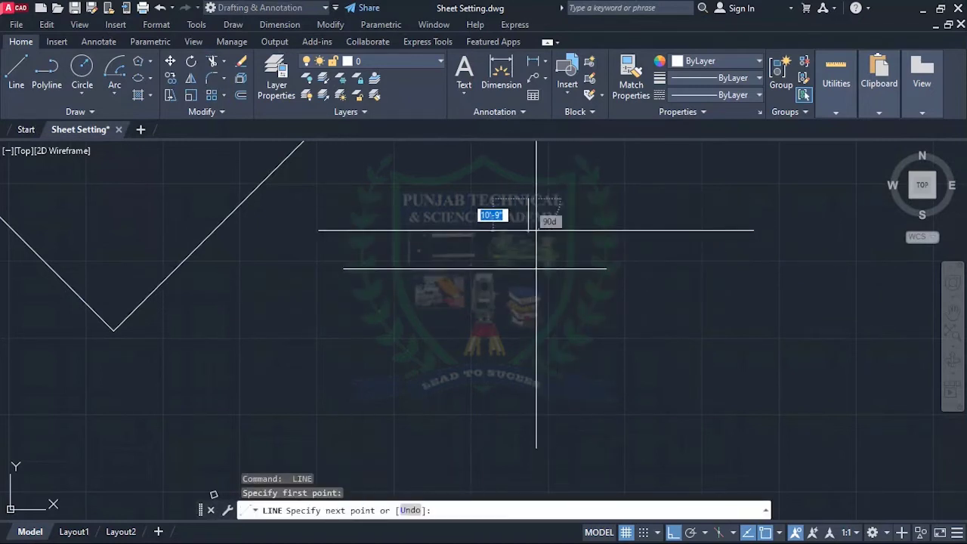
left_click(528, 381)
key("Return")
key("Return")
left_click(386, 170)
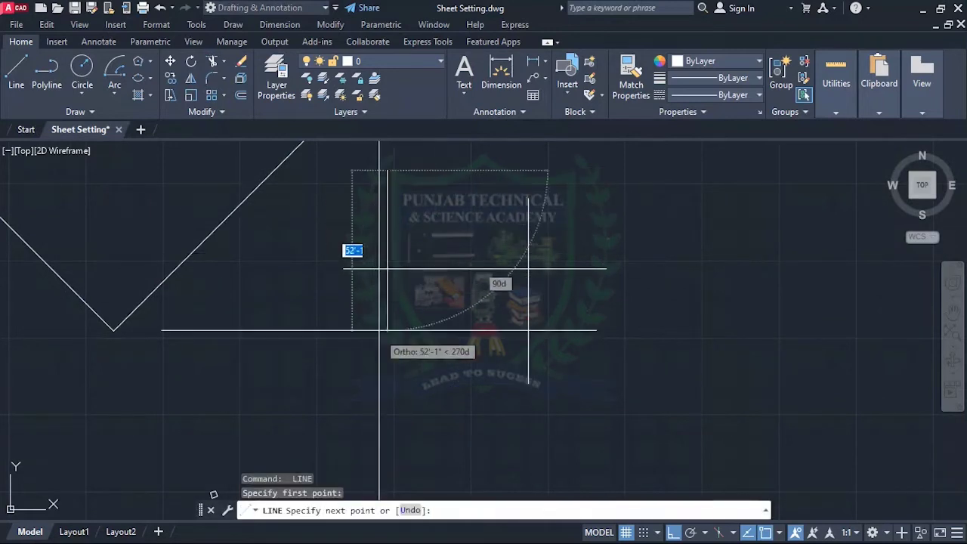
left_click(387, 305)
key("Return")
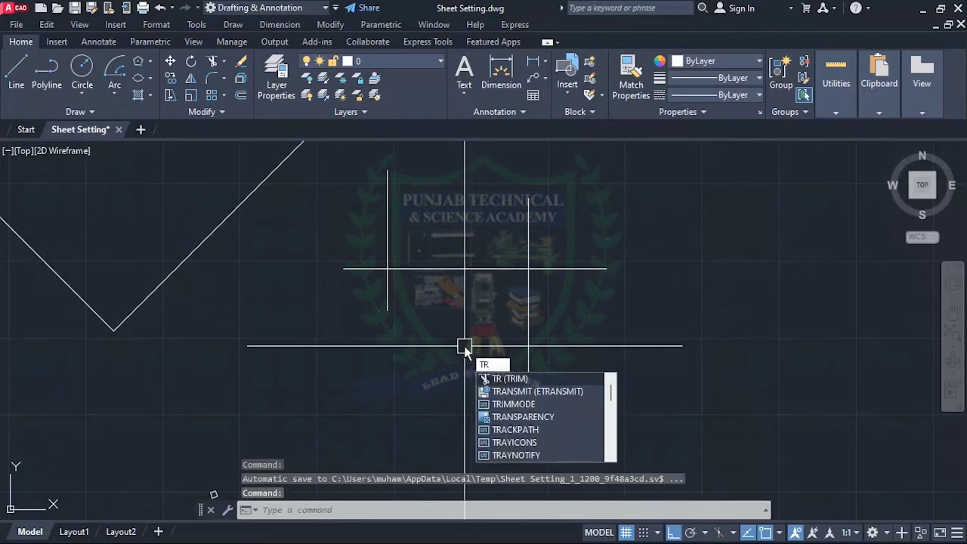
- Try trimming the right vertical line below the horizontal line, and undo that trim
key("Return")
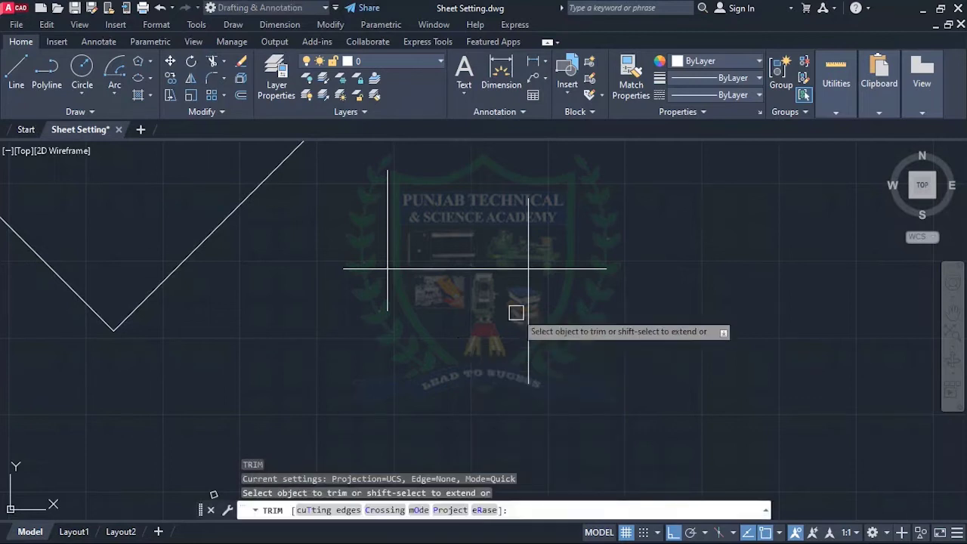
left_click(529, 294)
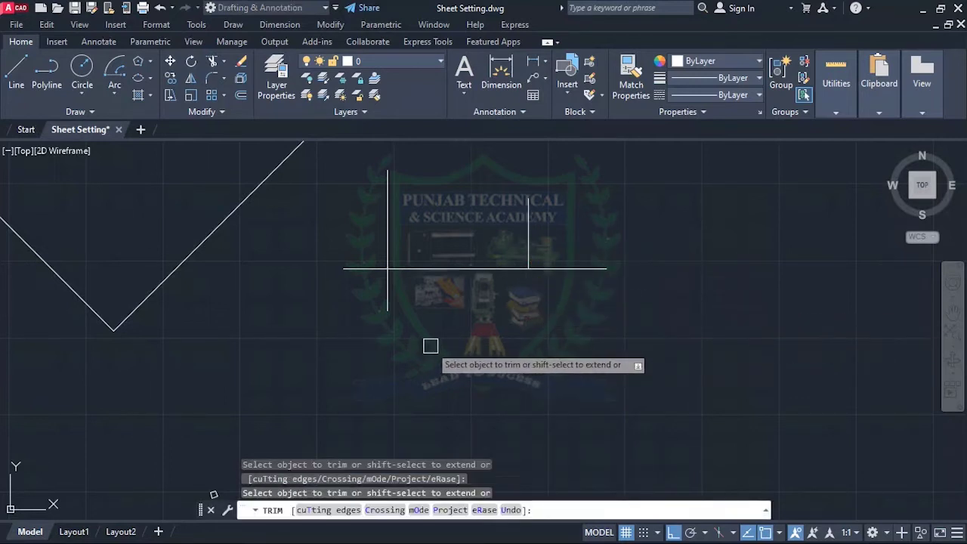
key("ctrl+z")
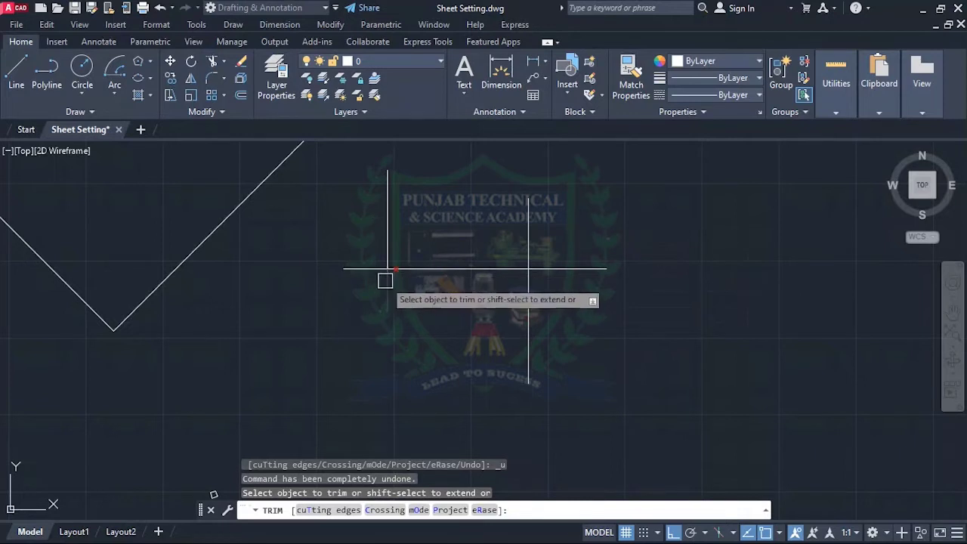
- Trim away the horizontal segment between the verticals, the right vertical's lower part and the left vertical's upper part
left_click(463, 264)
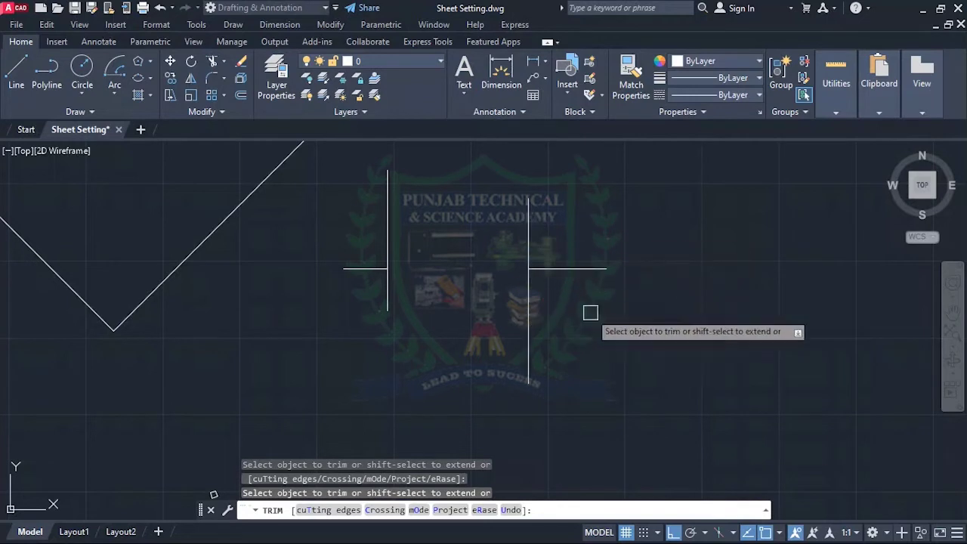
key("Escape")
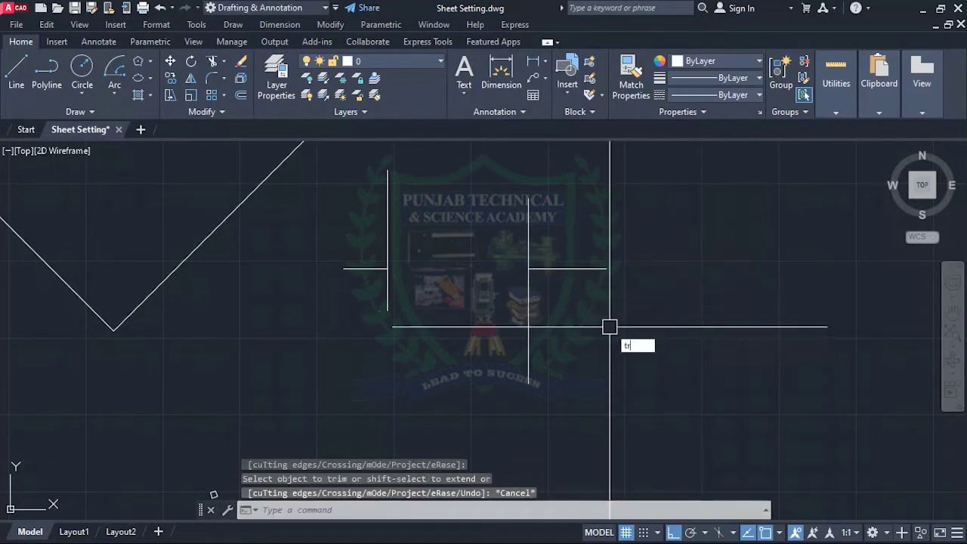
key("Return")
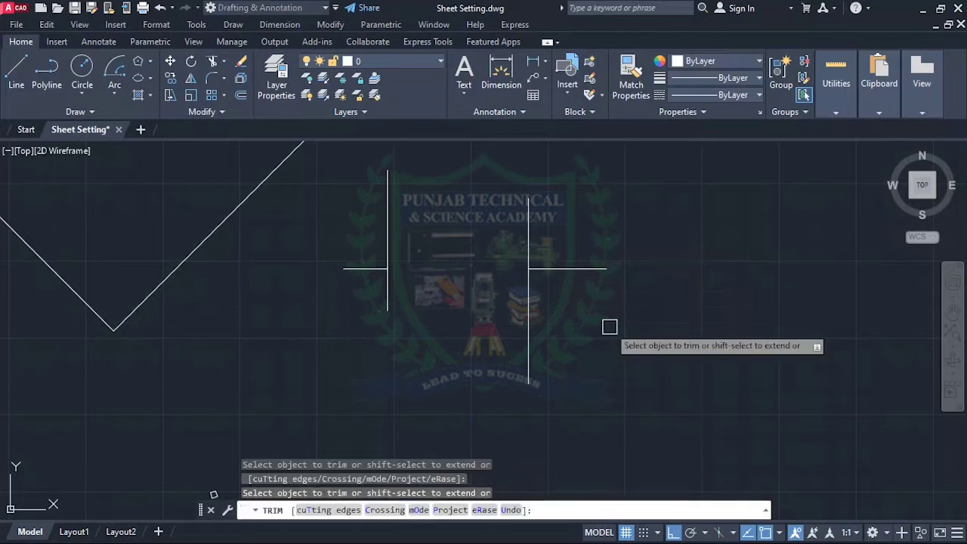
left_click(532, 295)
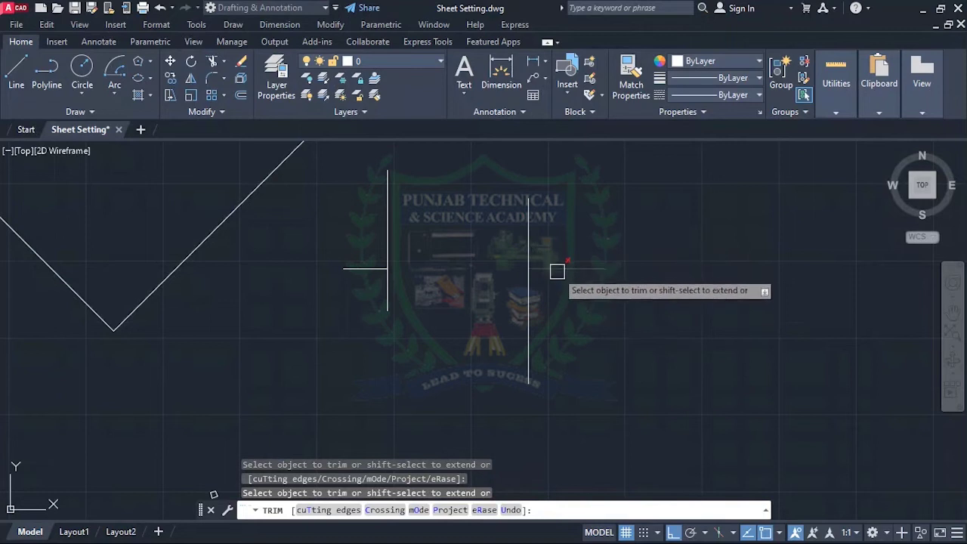
left_click(530, 290)
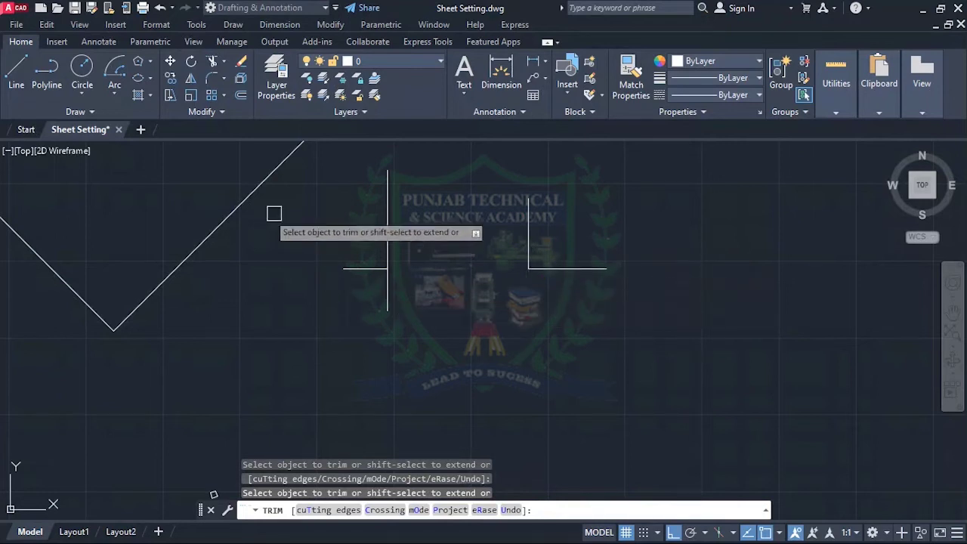
key("Escape")
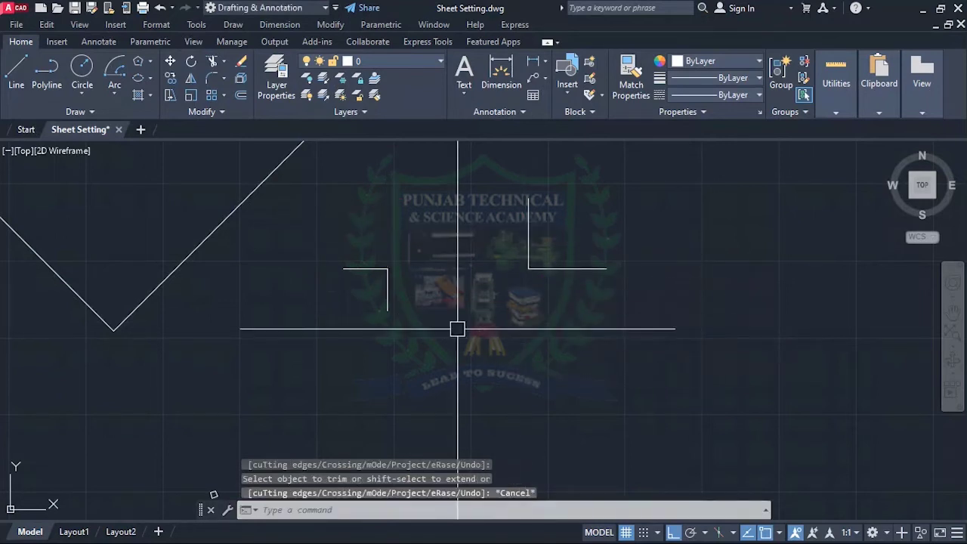
- Draw a wide rectangle in the empty space just below the two trimmed corner shapes
scroll(486, 347, "down", 2)
scroll(515, 292, "up", 2)
scroll(366, 254, "down", 4)
scroll(415, 354, "up", 2)
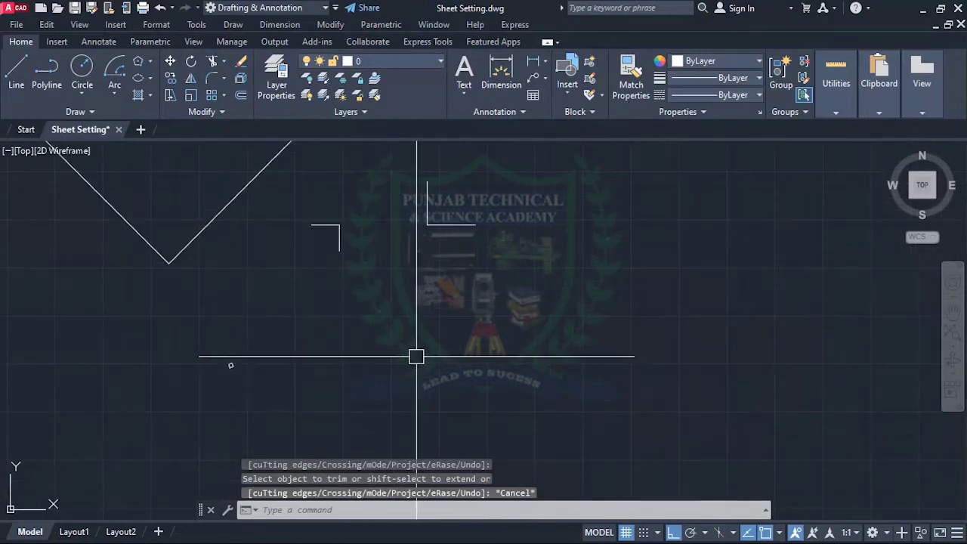
type("rec")
key("Return")
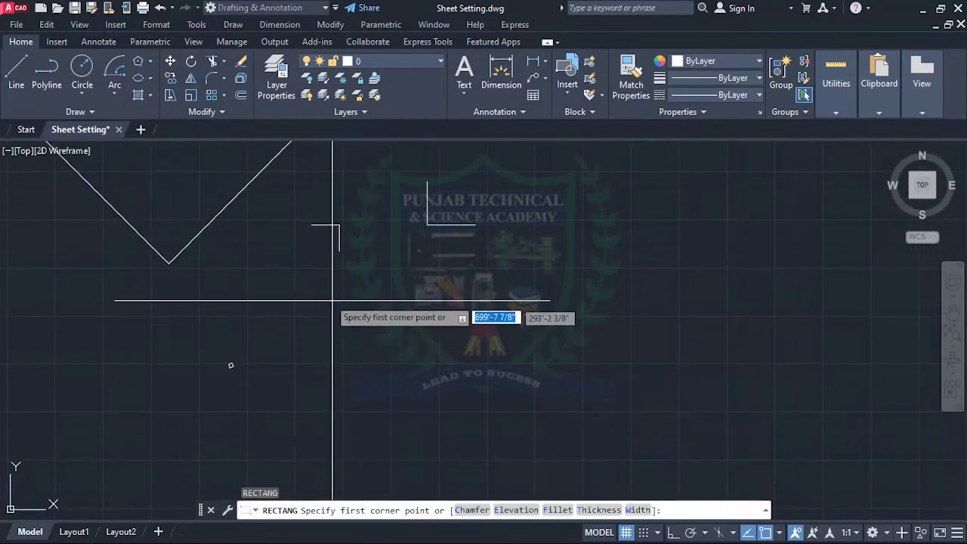
left_click(325, 297)
left_click(473, 361)
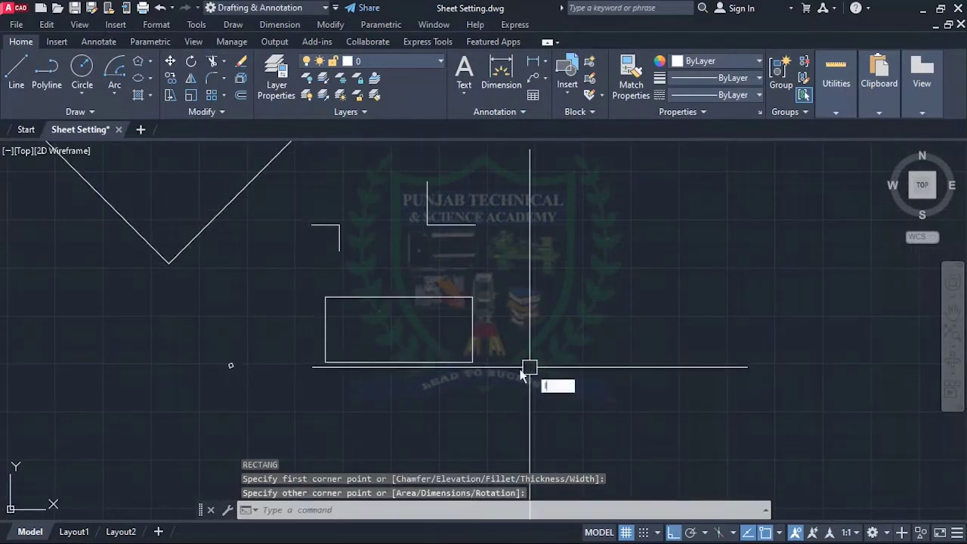
- Draw a vertical line through the new rectangle, slightly right of its middle and protruding above and below it
type("l")
key("Return")
left_click(408, 264)
left_click(409, 395)
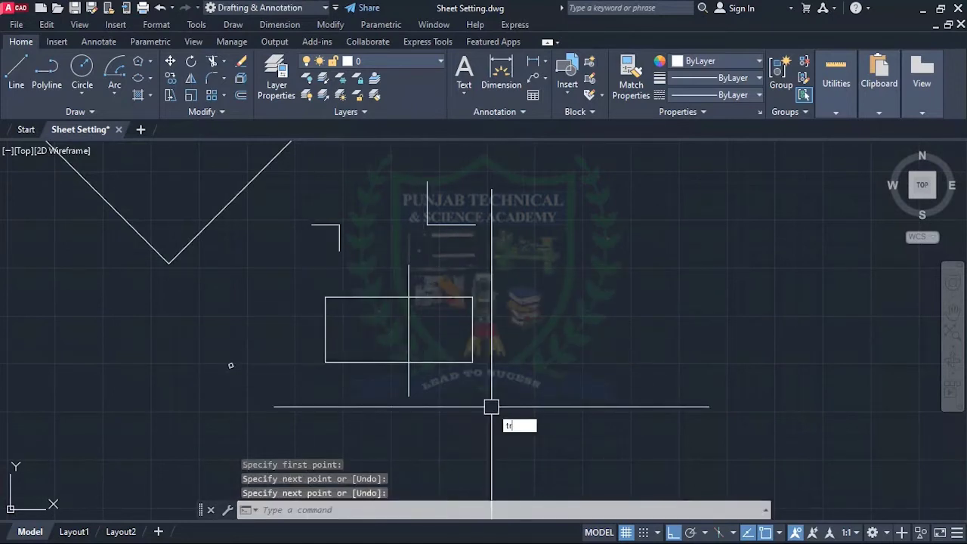
- Trim away the part of the rectangle lying to the right of the vertical line
type("tr")
key("Return")
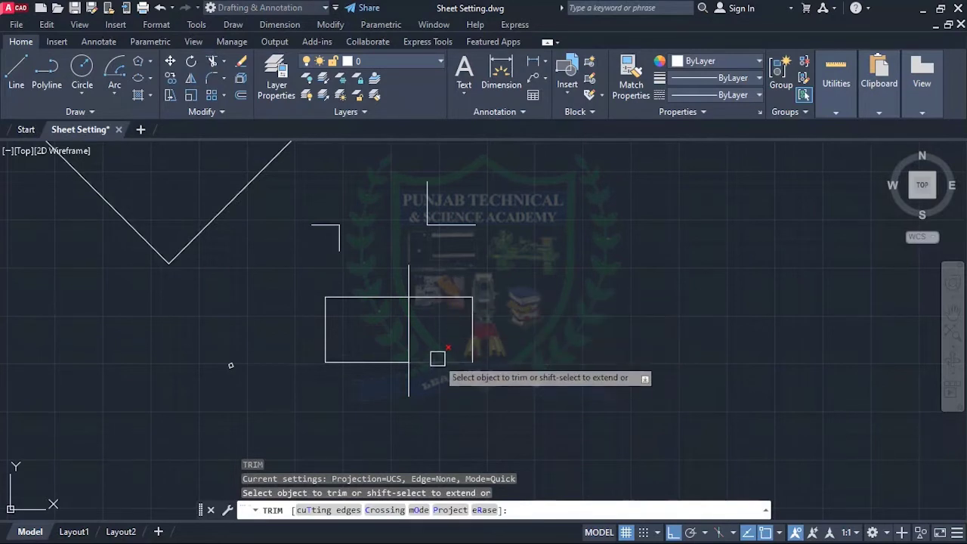
left_click(496, 277)
left_click(440, 394)
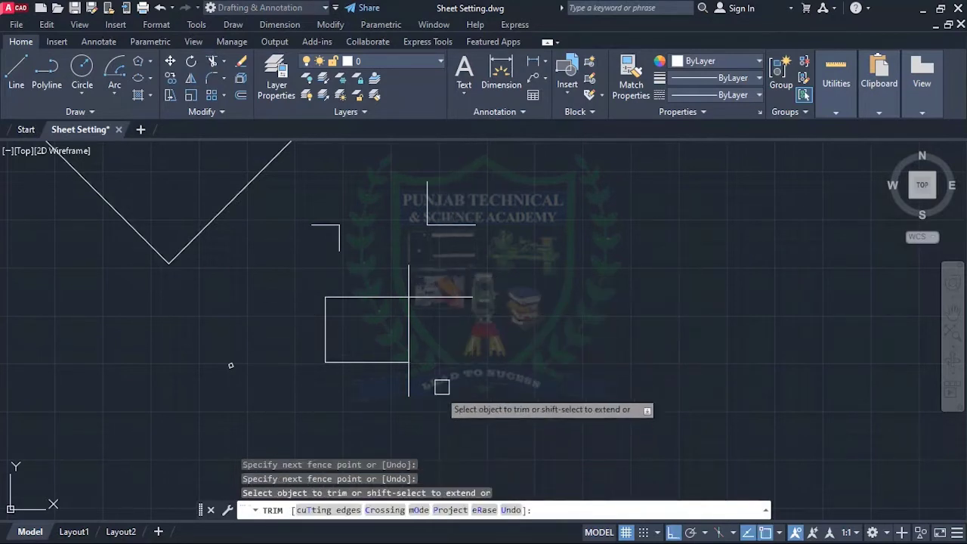
key("Escape")
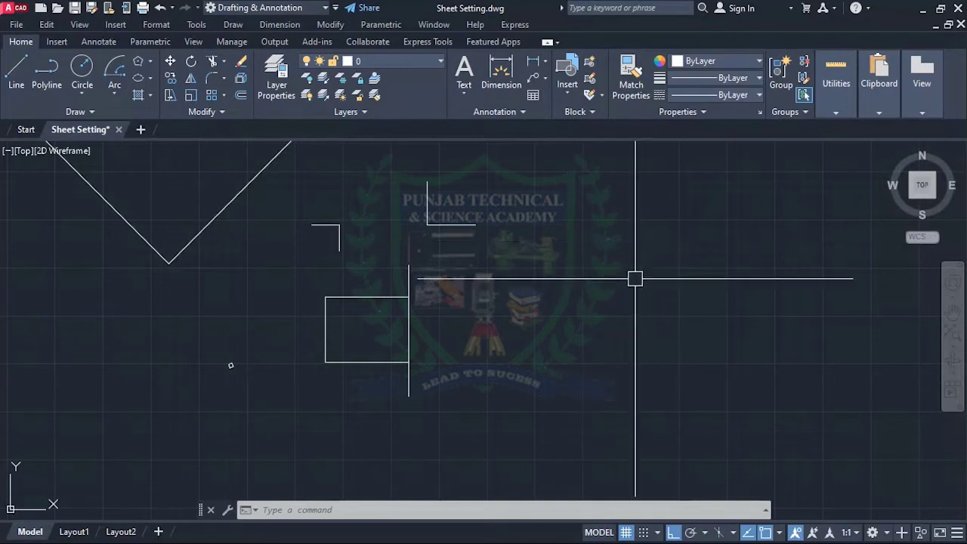
- Draw a horizontal line in the empty space to the right of the trimmed rectangle
type("l")
key("Return")
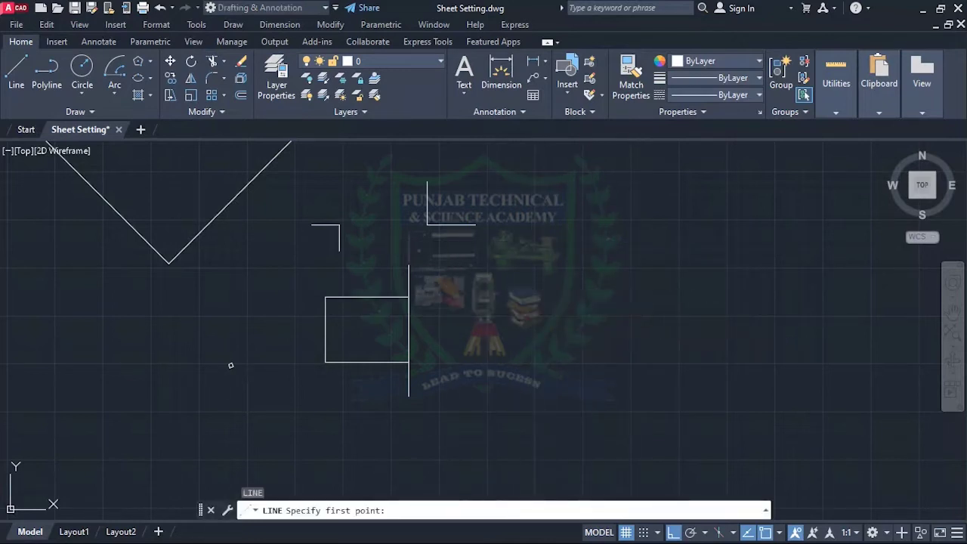
left_click(452, 286)
left_click(615, 286)
key("Return")
- Draw a separate vertical line beyond the right end of the new horizontal line, leaving a gap between them
key("Return")
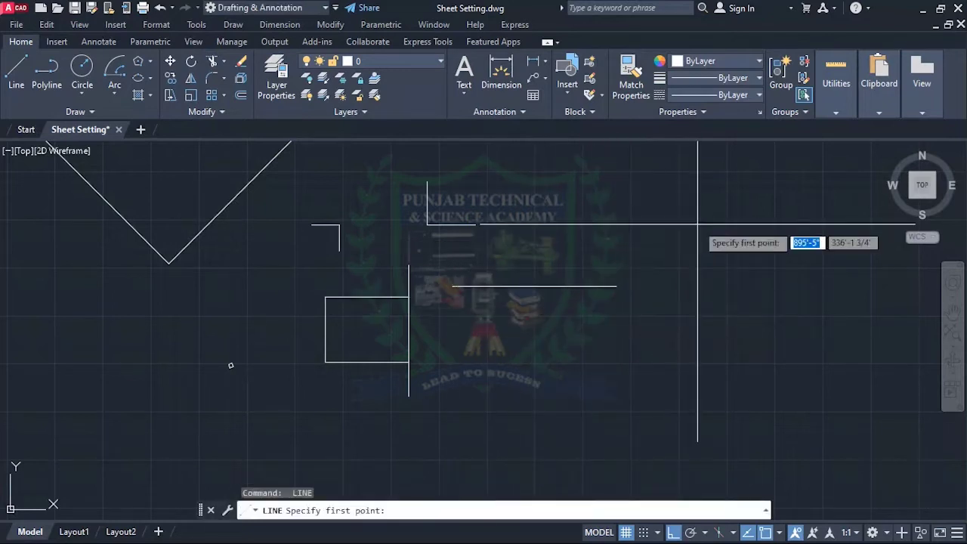
left_click(697, 225)
left_click(697, 373)
key("Return")
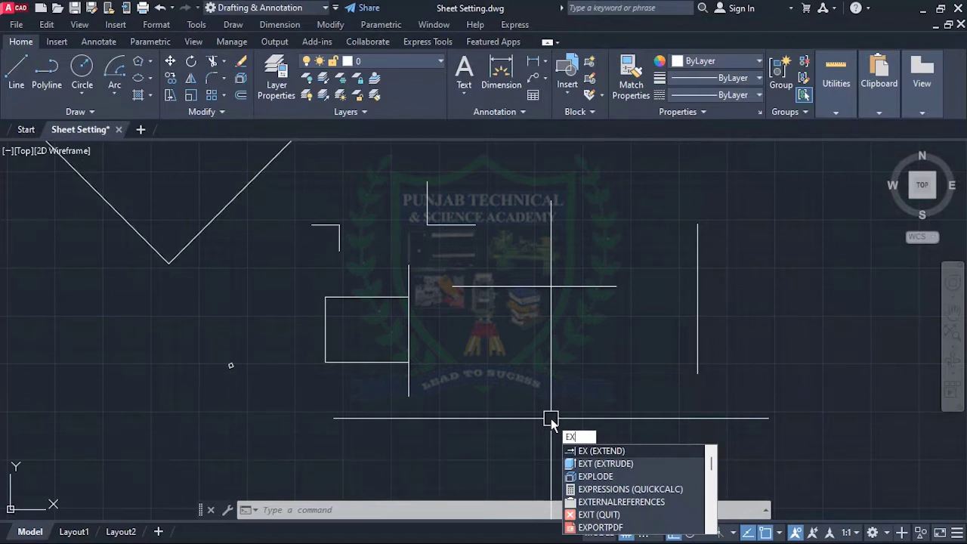
- Extend the horizontal line's right end to the separate vertical line
key("Return")
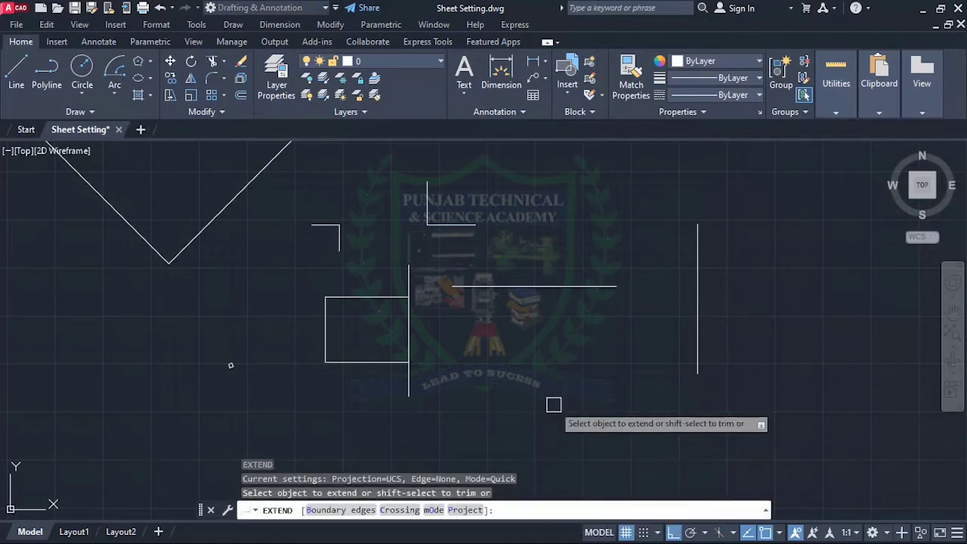
left_click(594, 285)
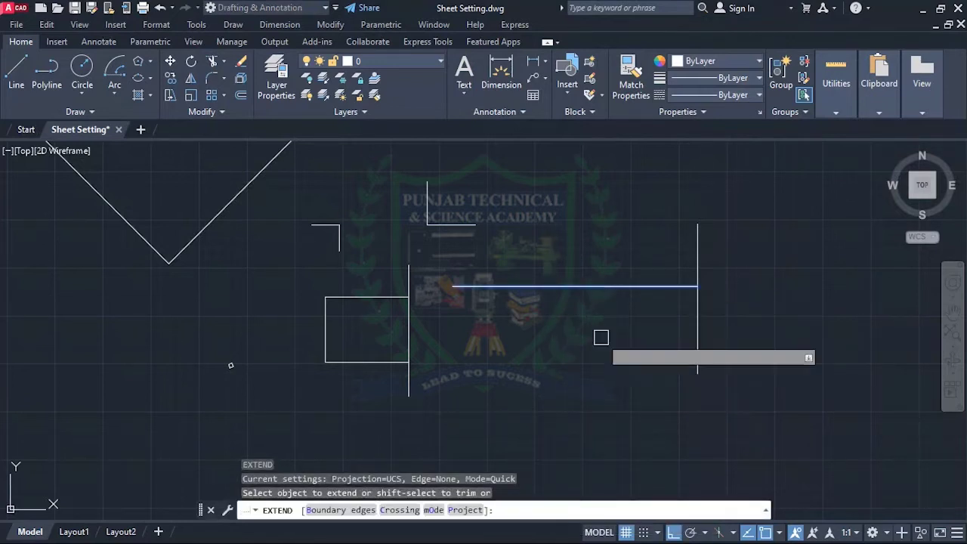
left_click(601, 284)
key("Escape")
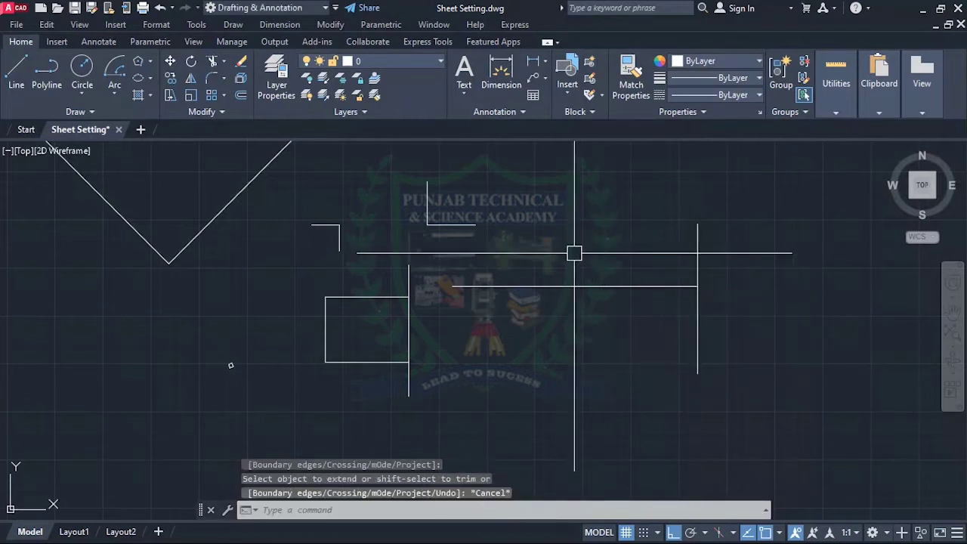
- Draw a shorter horizontal line just below the extended one, between the trimmed rectangle and the far-right vertical line
scroll(576, 254, "down", 2)
scroll(607, 290, "up", 2)
type("l")
key("Return")
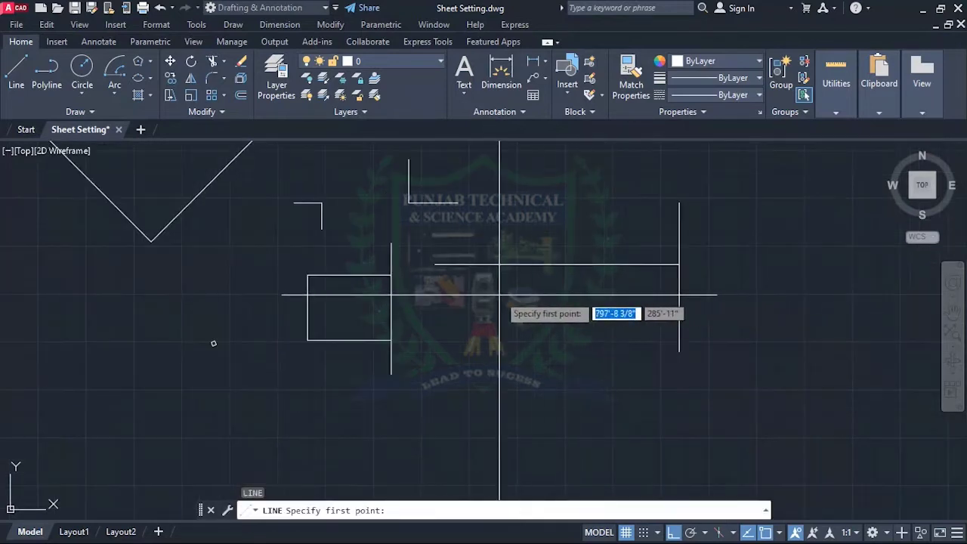
left_click(458, 294)
left_click(581, 295)
key("Return")
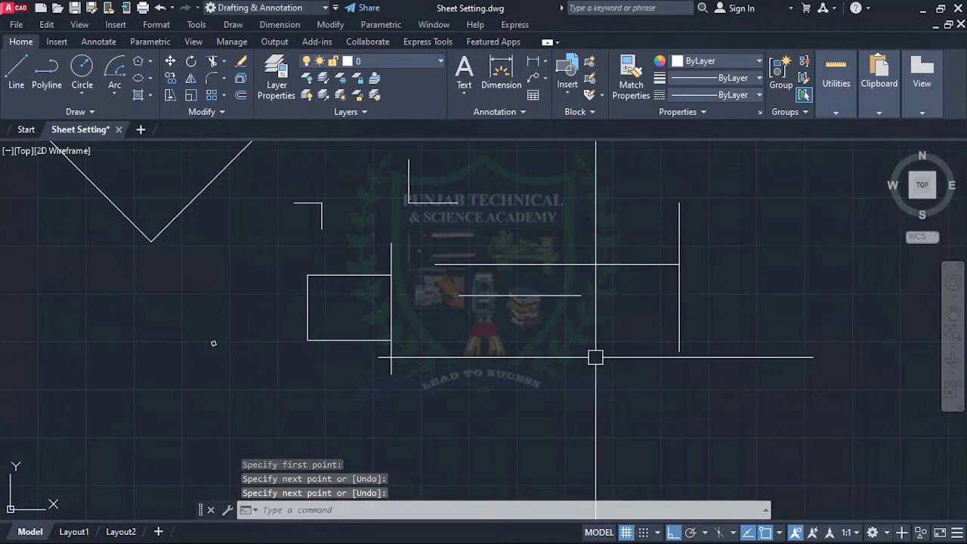
- Extend the shorter horizontal line right to the far vertical line and left to the trimmed rectangle's left edge
type("ex")
key("Return")
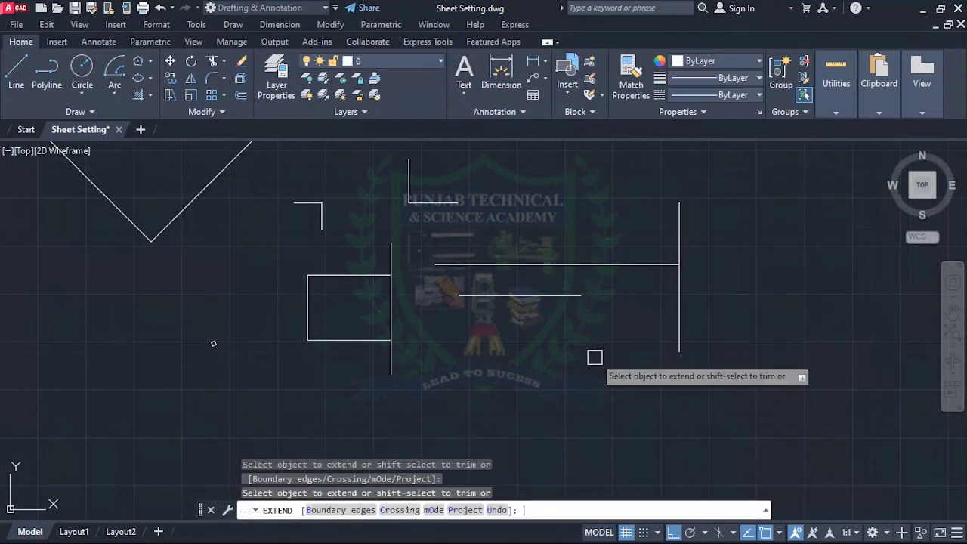
left_click(565, 294)
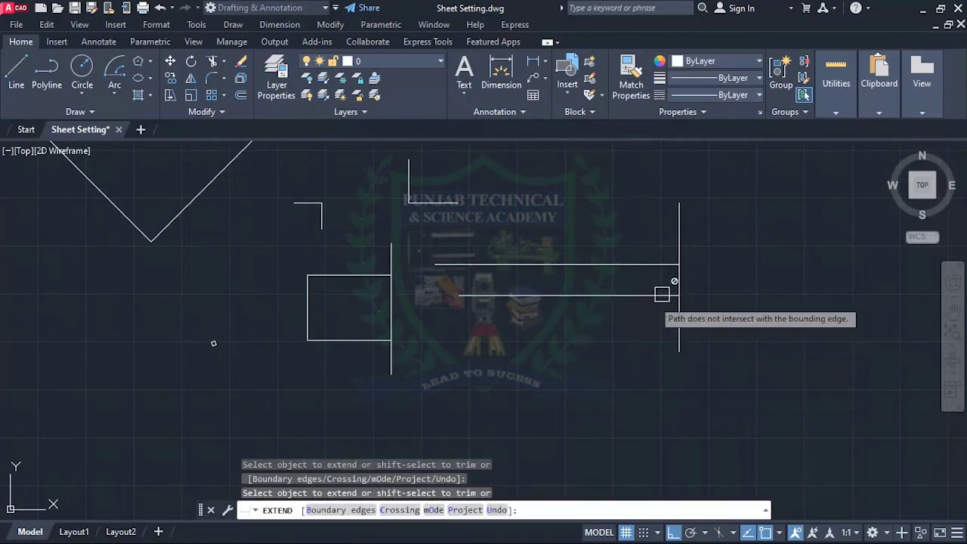
left_click(469, 295)
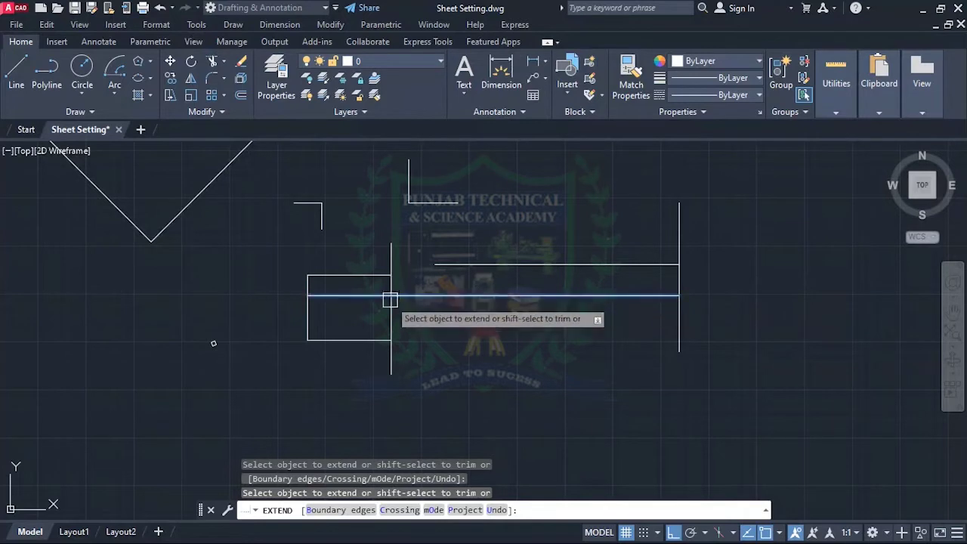
left_click(406, 296)
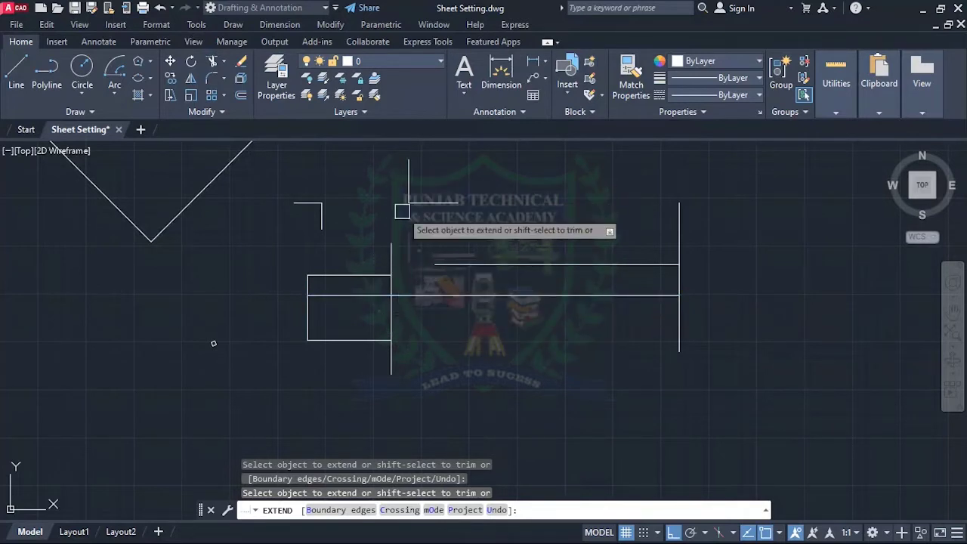
- Extend the two corner shapes' lines and the upper horizontal line's left end until they meet the neighbouring lines
left_click(413, 186)
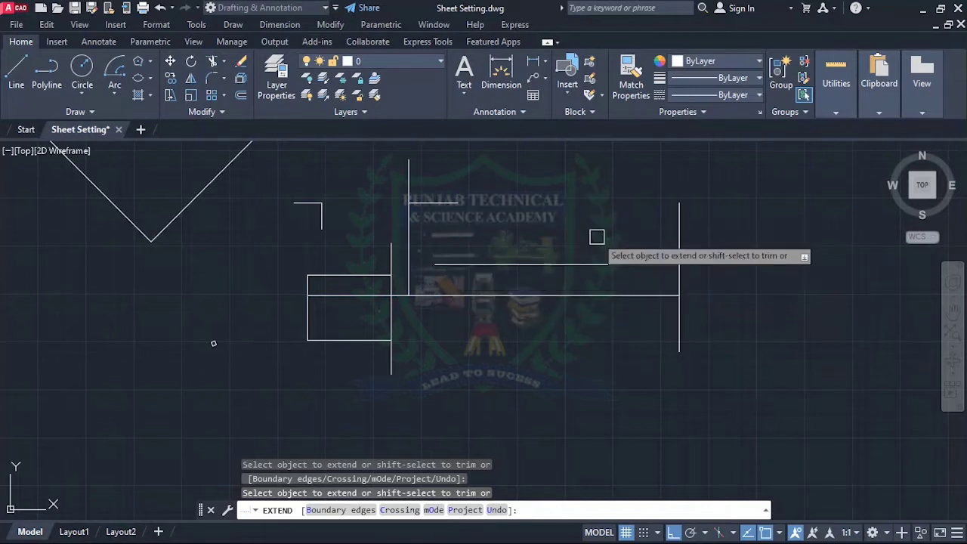
left_click(450, 204)
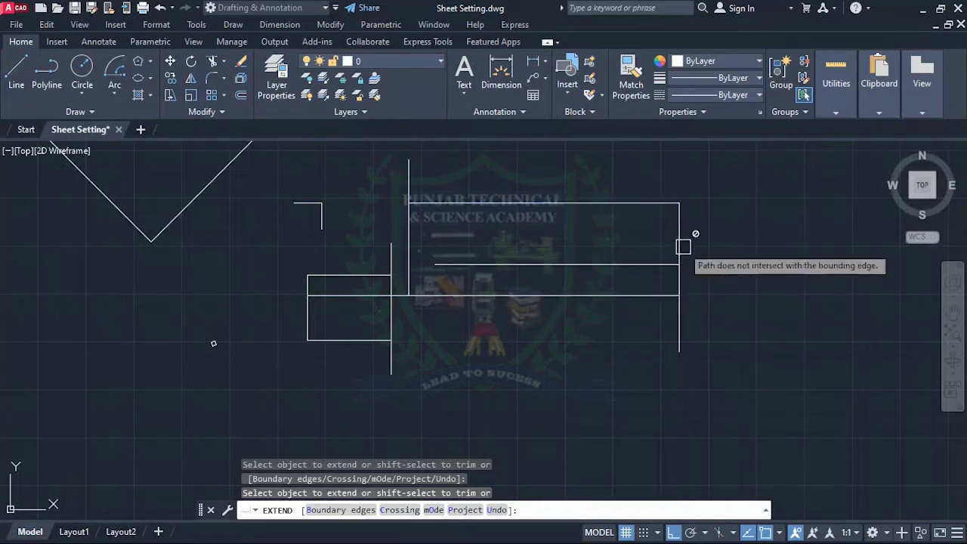
left_click(544, 270)
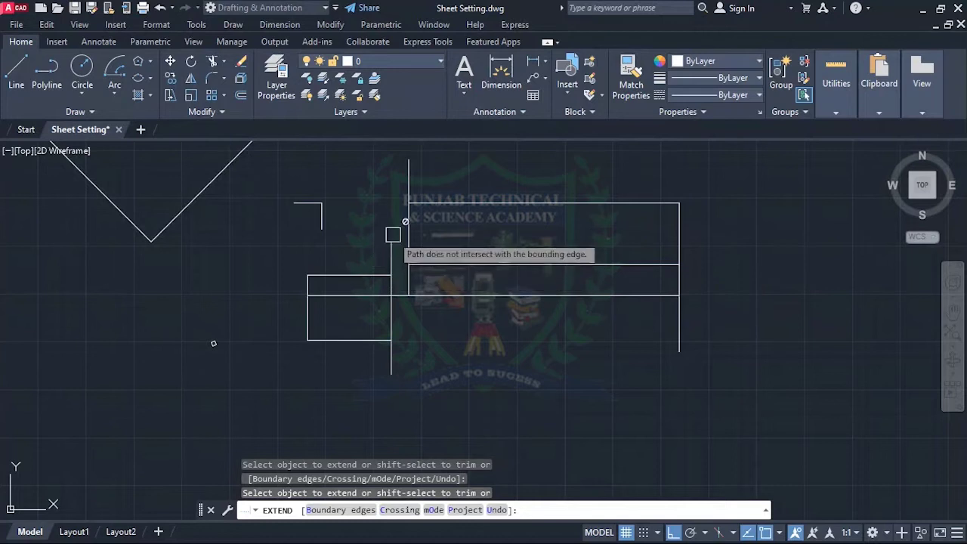
left_click(320, 217)
left_click(463, 268)
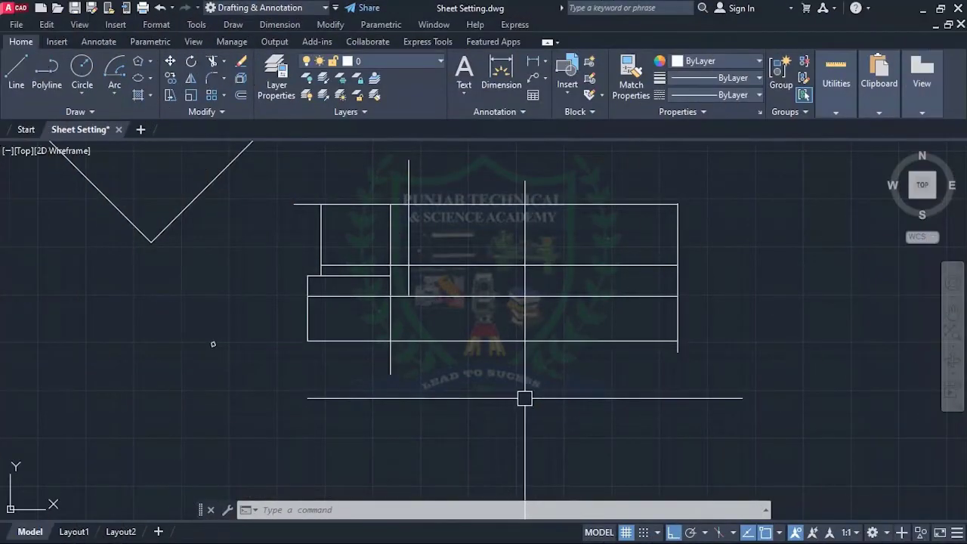
scroll(425, 355, "down", 4)
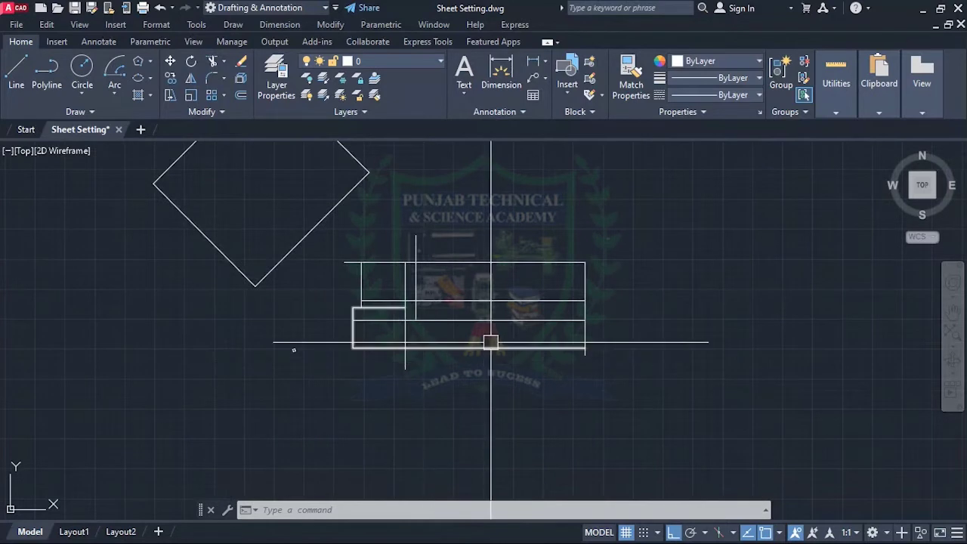
scroll(380, 324, "down", 2)
scroll(401, 280, "up", 2)
scroll(405, 238, "up", 4)
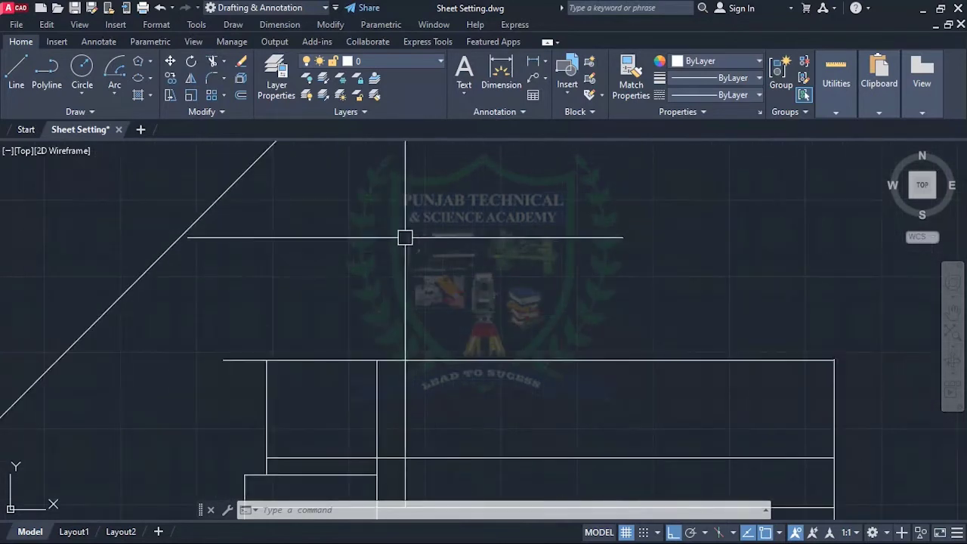
scroll(369, 305, "down", 2)
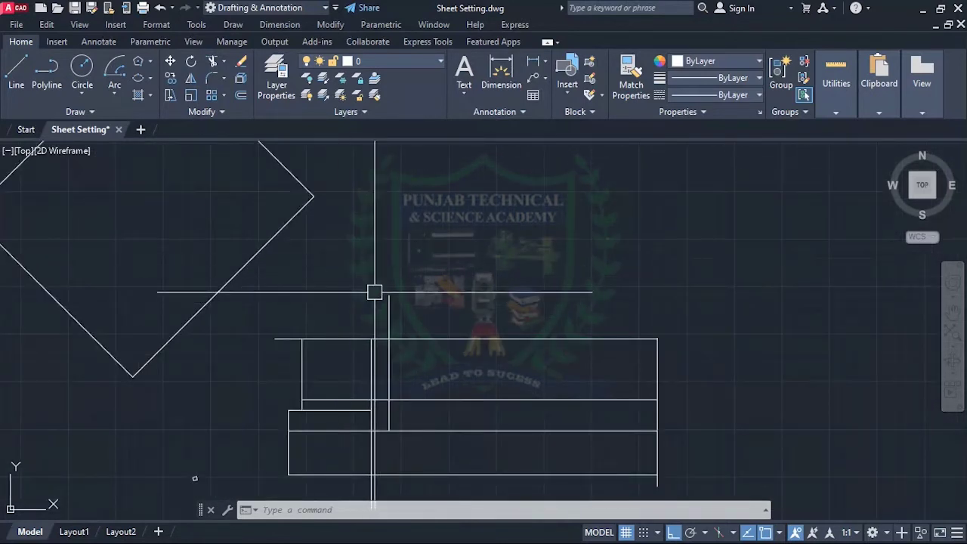
- Erase the rotated rectangle above the extended line drawing
scroll(375, 292, "down", 2)
scroll(334, 280, "up", 3)
scroll(392, 335, "down", 5)
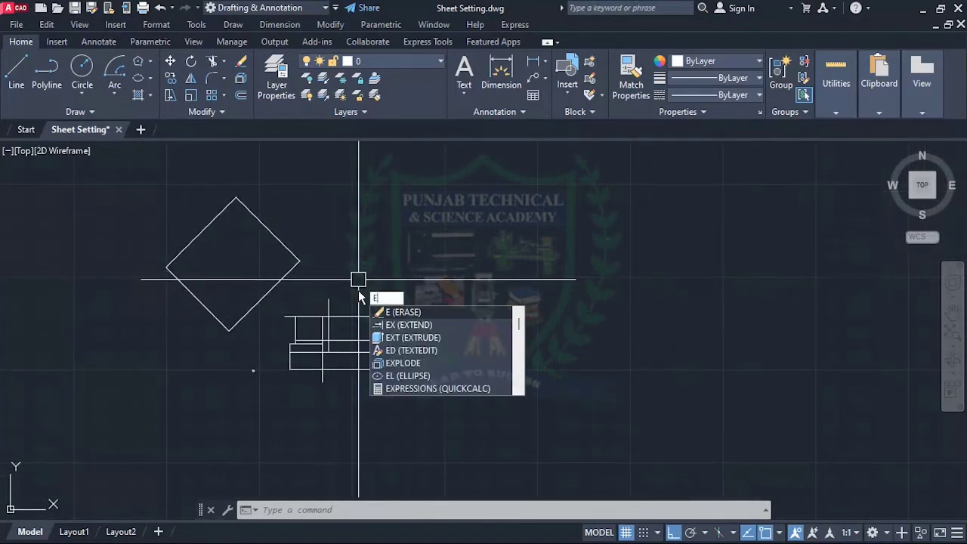
key("Return")
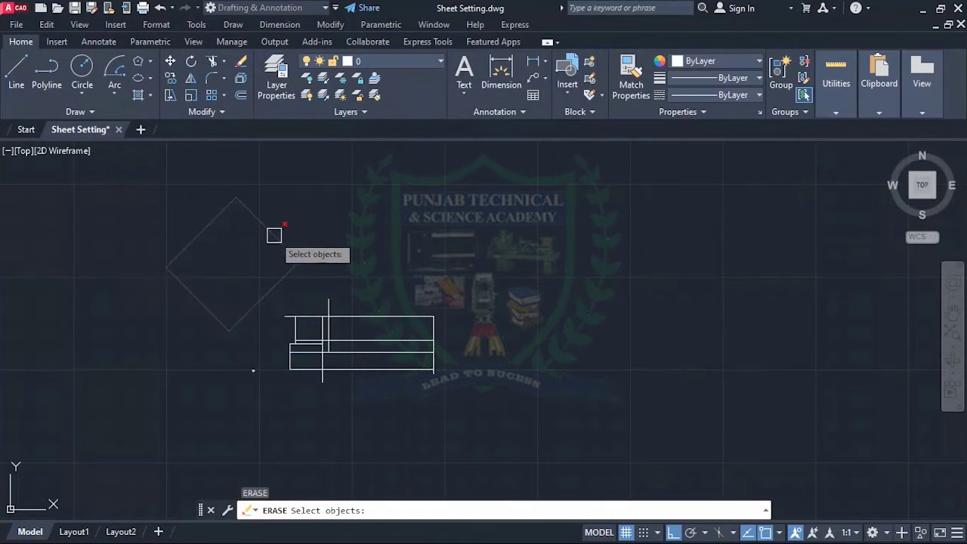
key("Return")
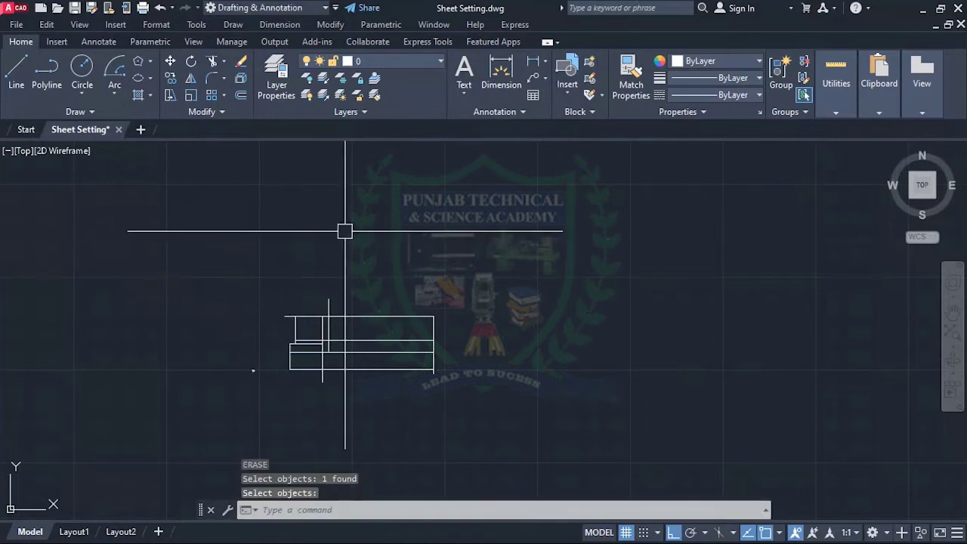
- Draw a closed stepped outline of connected straight lines below the existing drawing, with one slanted segment ending at the start point
scroll(435, 273, "down", 4)
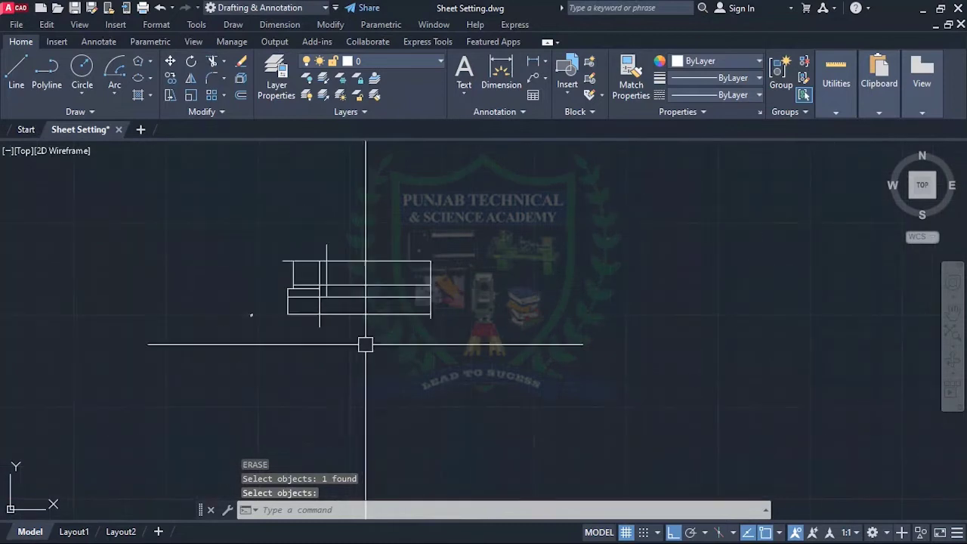
scroll(340, 294, "up", 4)
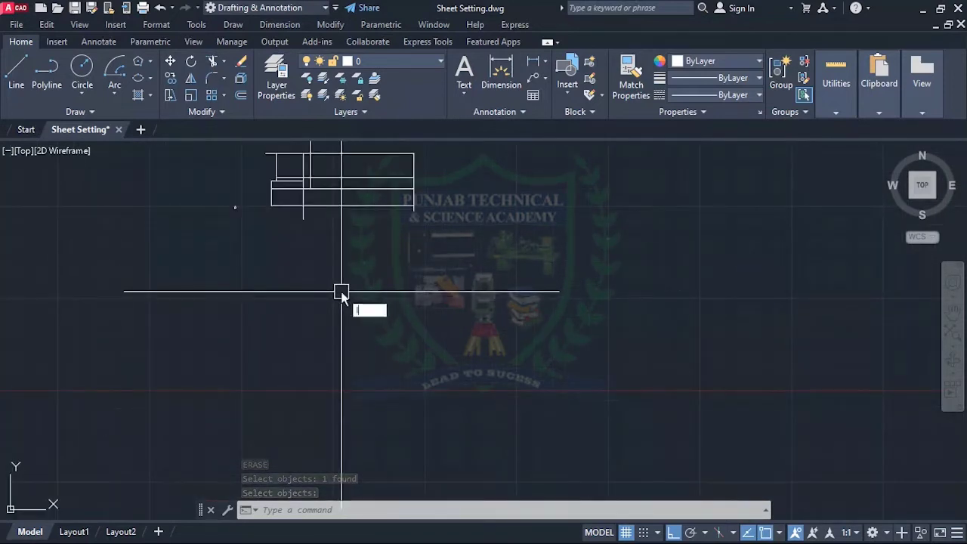
type("l")
key("Return")
left_click(305, 272)
left_click(418, 272)
left_click(418, 344)
left_click(545, 344)
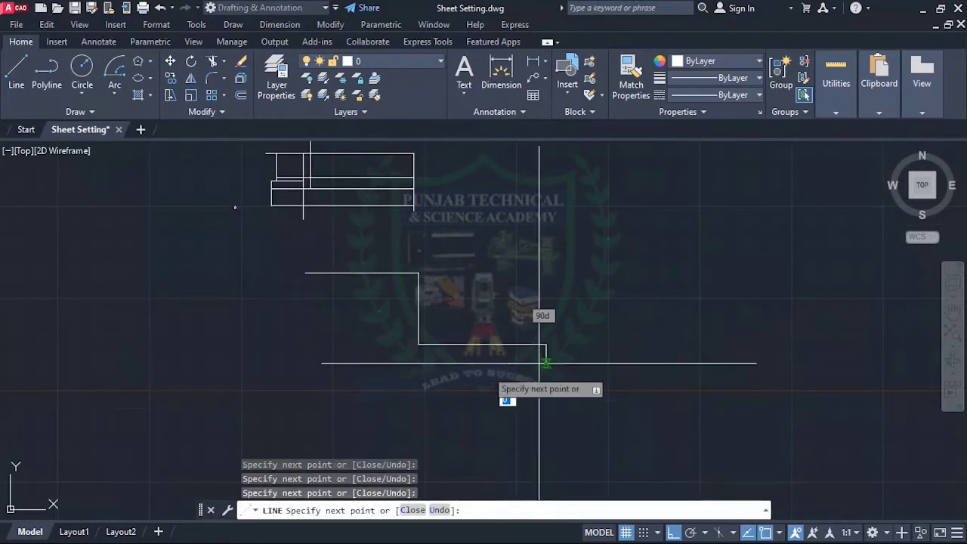
left_click(544, 363)
left_click(245, 363)
left_click(244, 303)
left_click(92, 303)
left_click(93, 236)
left_click(232, 236)
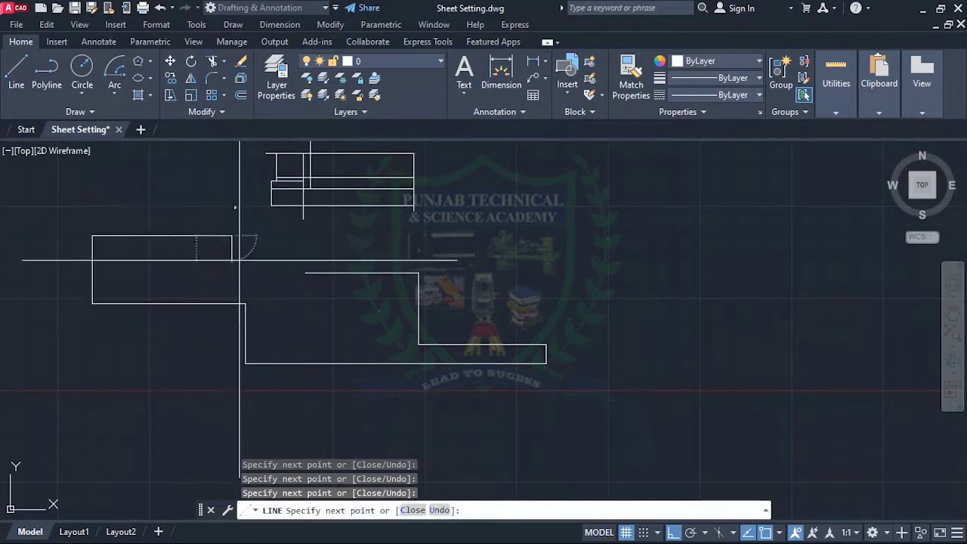
left_click(239, 259)
left_click(292, 260)
left_click(295, 228)
left_click(305, 272)
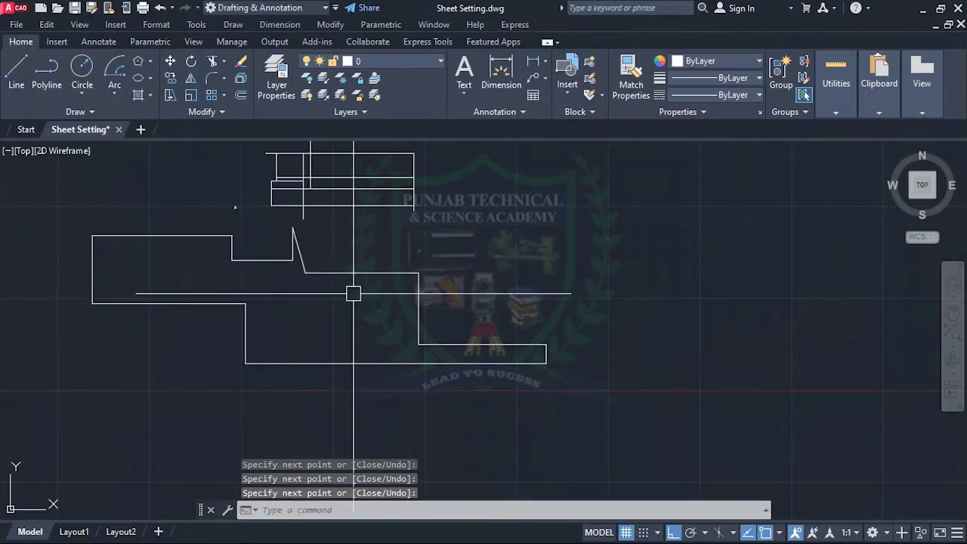
- Erase the outline's short upper step line and the lower-left step lines with one crossing selection
type("e")
key("Return")
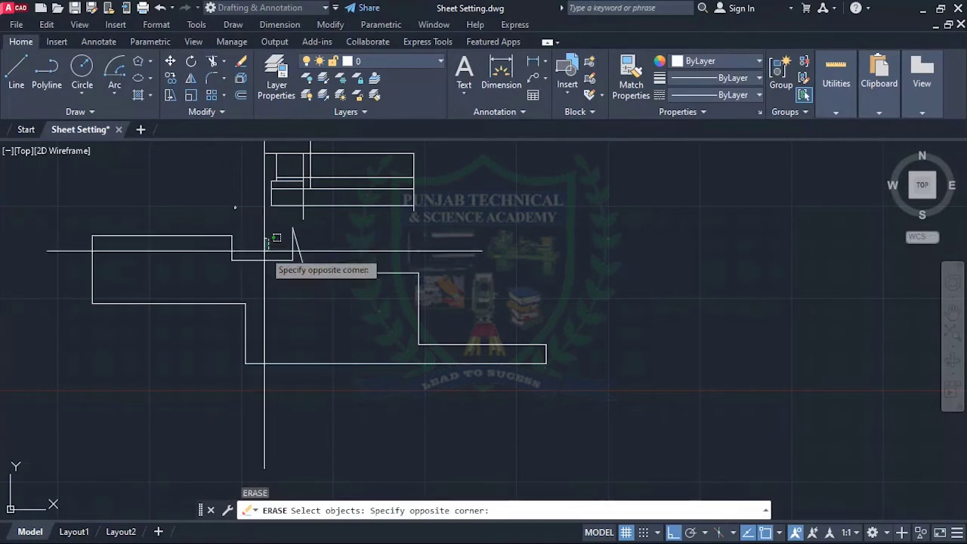
left_click(242, 306)
key("Return")
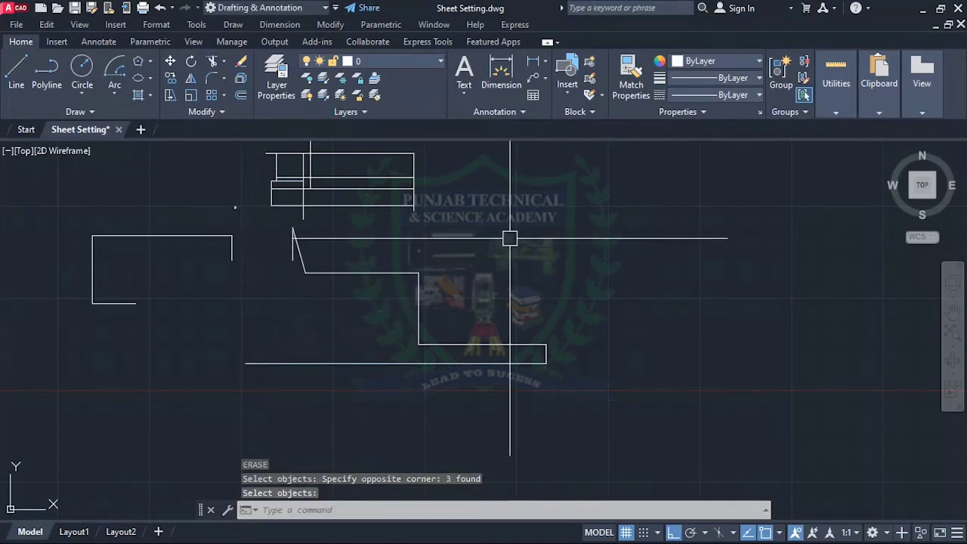
- Erase the outline's upper horizontal line and long bottom line with a crossing selection
type("e")
key("Return")
left_click(394, 242)
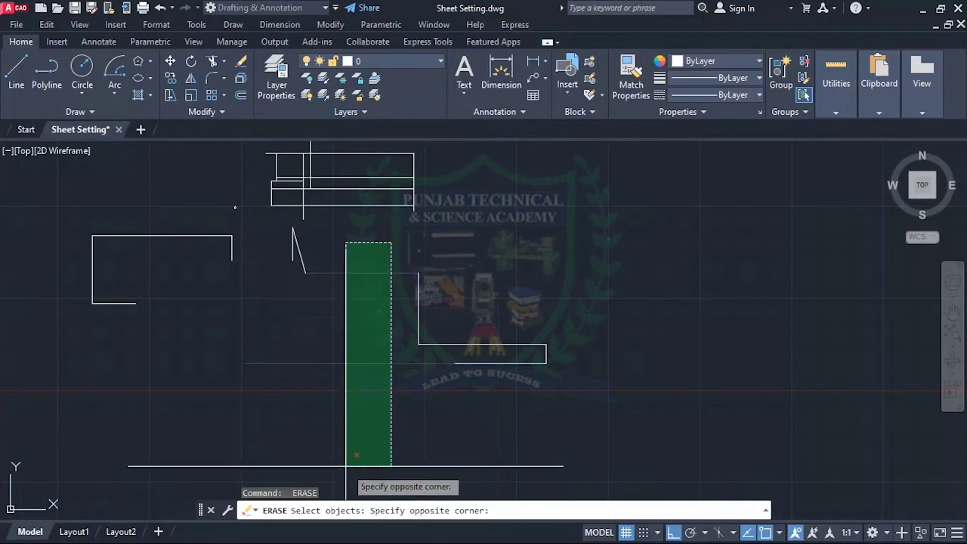
left_click(343, 448)
key("Return")
scroll(512, 309, "down", 4)
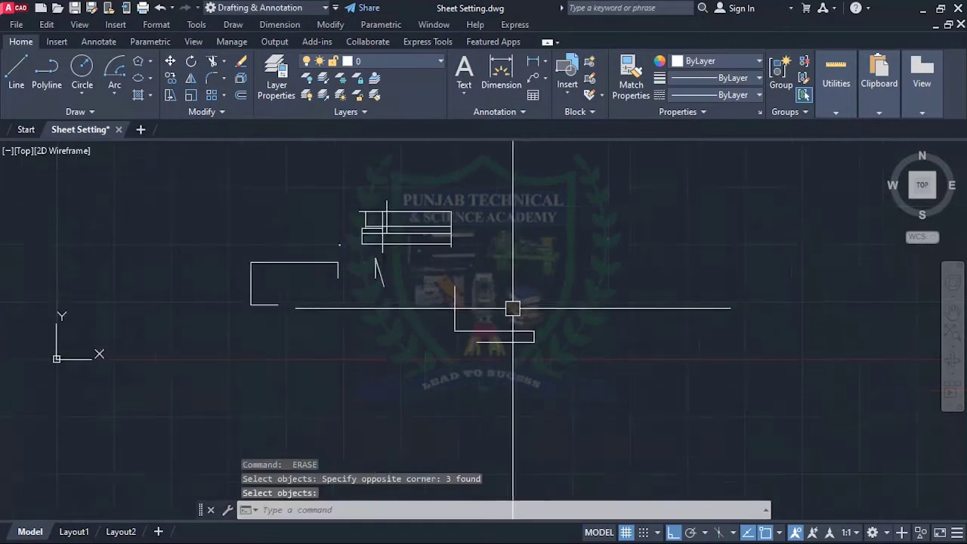
- Erase all the remaining lines and shapes in the drawing with crossing selections
key("Return")
left_click(564, 280)
left_click(335, 325)
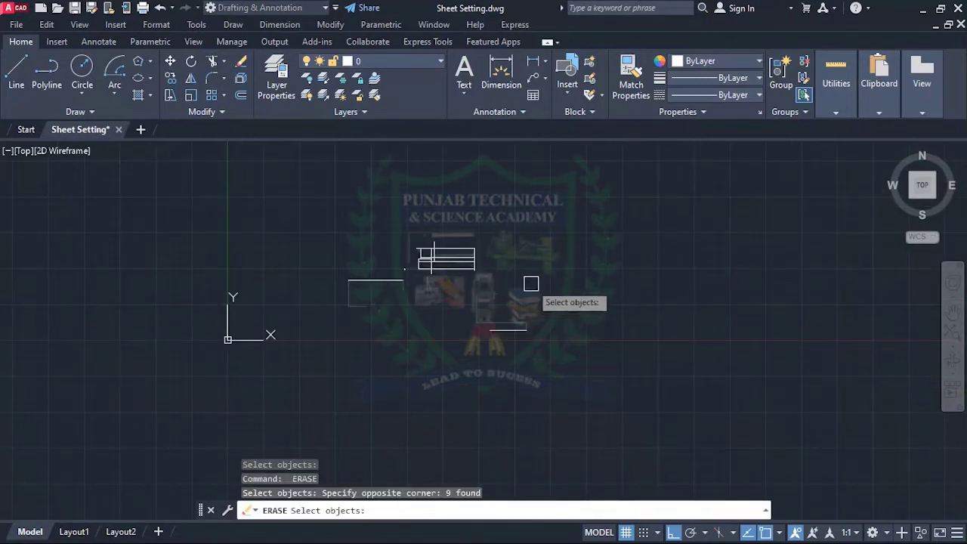
left_click(582, 190)
left_click(344, 334)
key("Return")
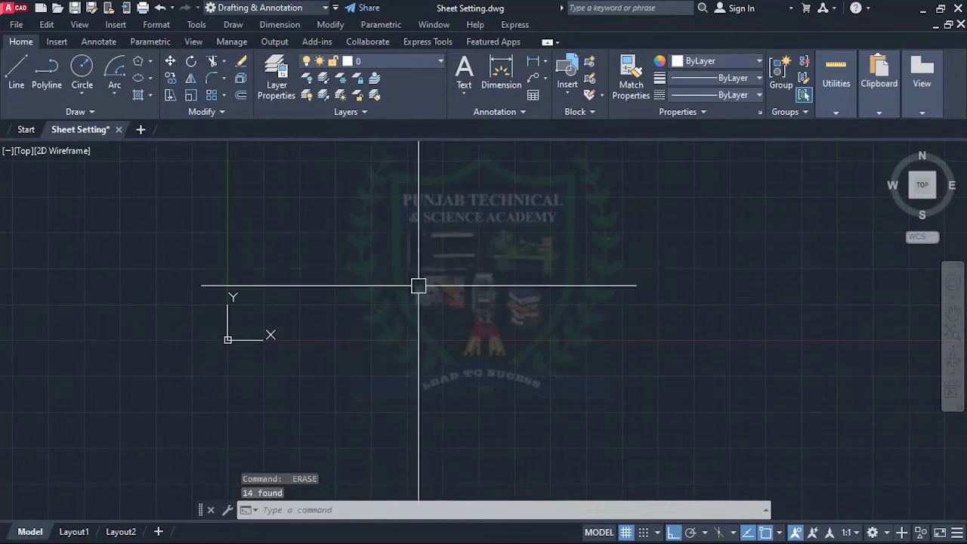
scroll(323, 270, "up", 4)
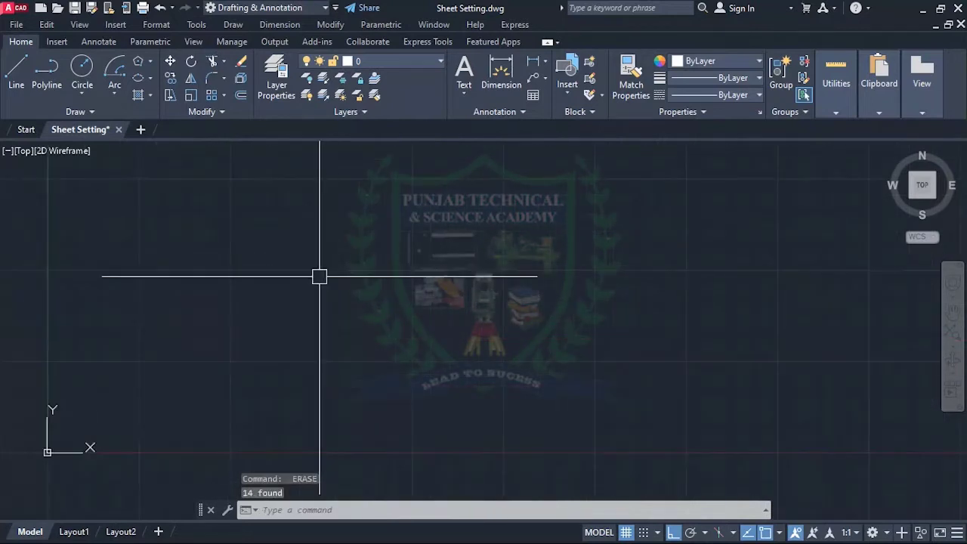
scroll(317, 281, "down", 2)
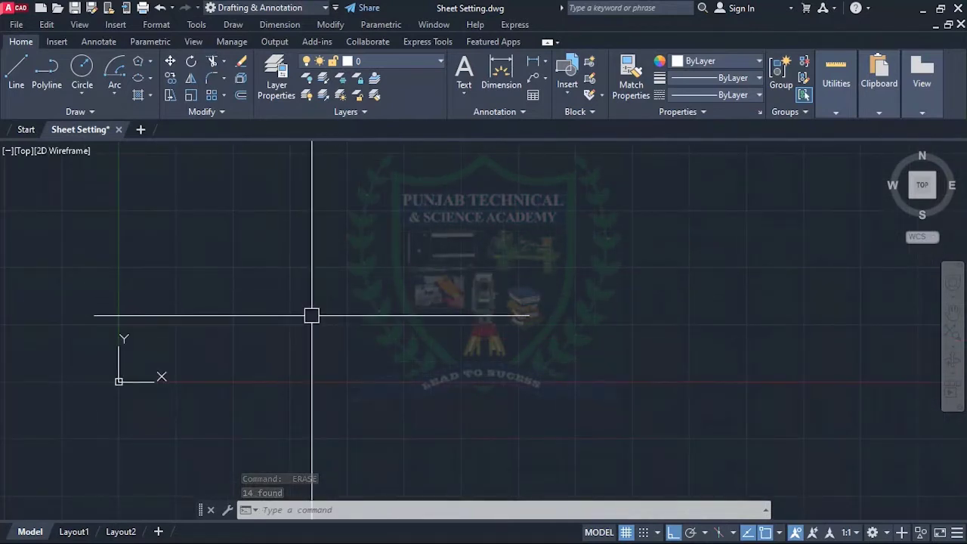
scroll(321, 319, "up", 2)
scroll(382, 311, "down", 2)
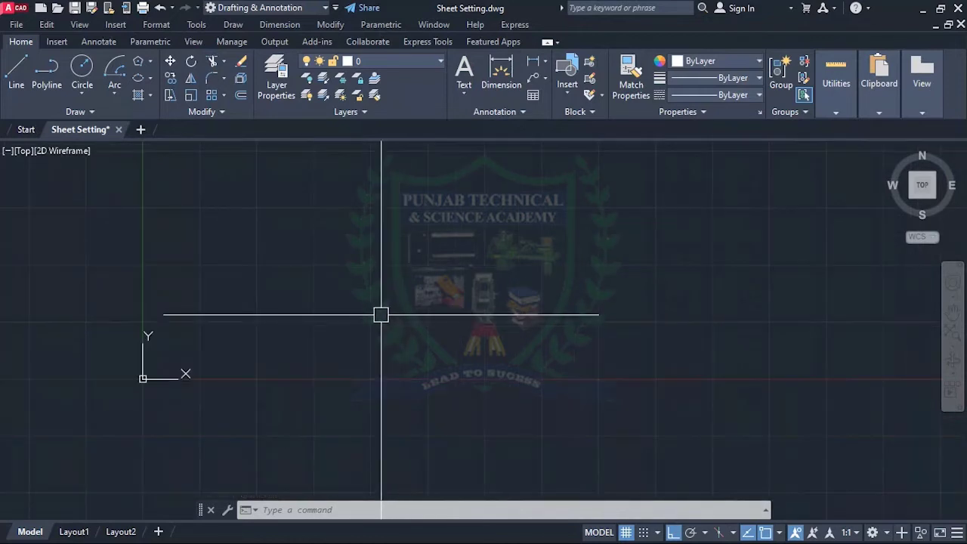
key("Return")
key("Escape")
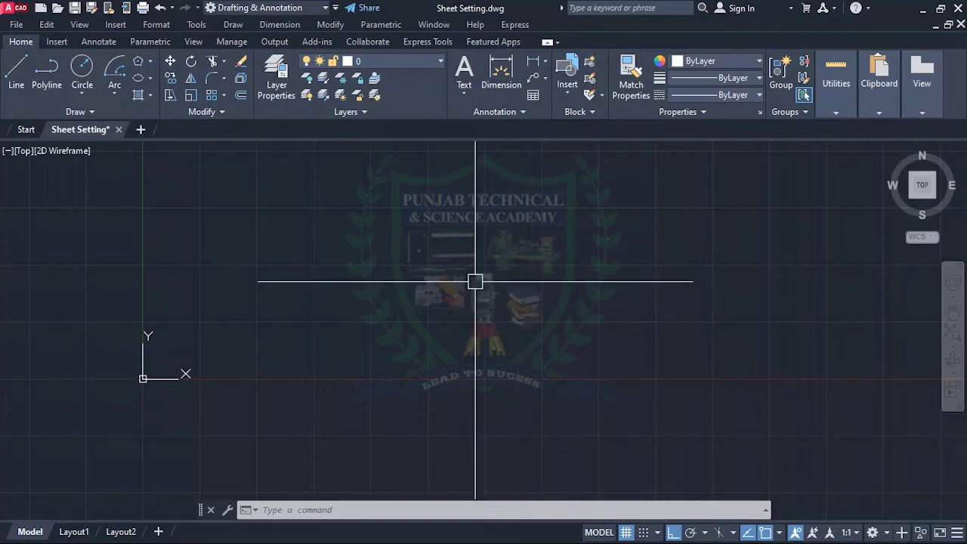
- Draw a 2' by 2' rectangle in the empty drawing area above the X axis
type("c")
key("Return")
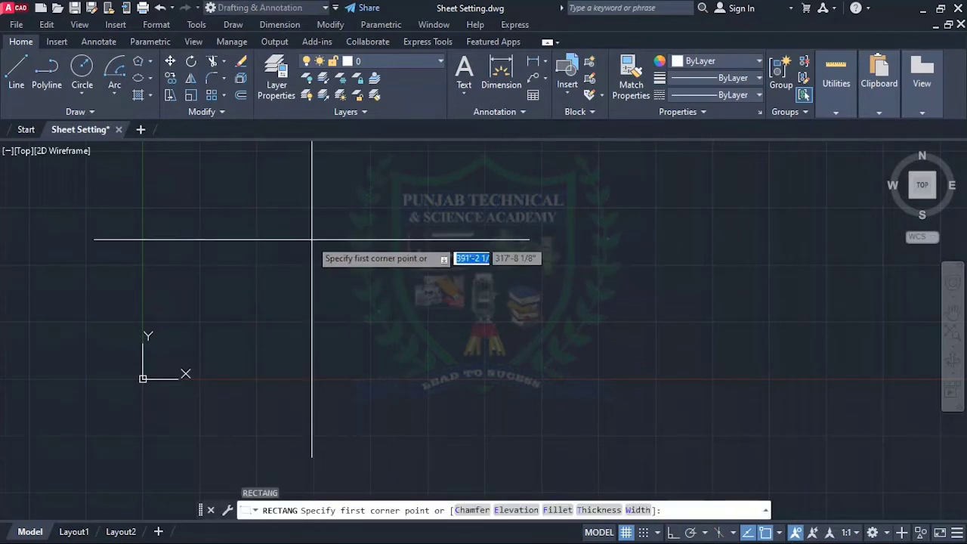
left_click(289, 241)
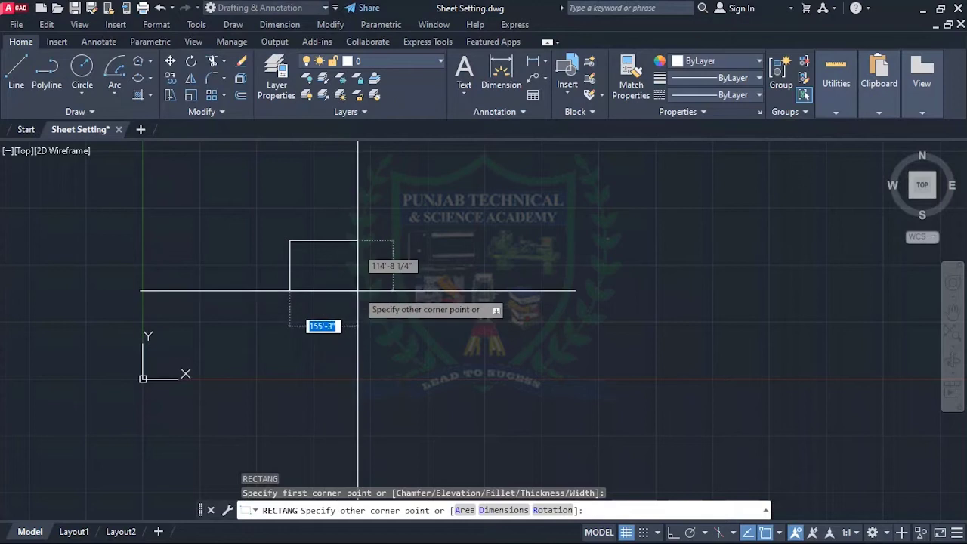
type("2',2'")
key("Return")
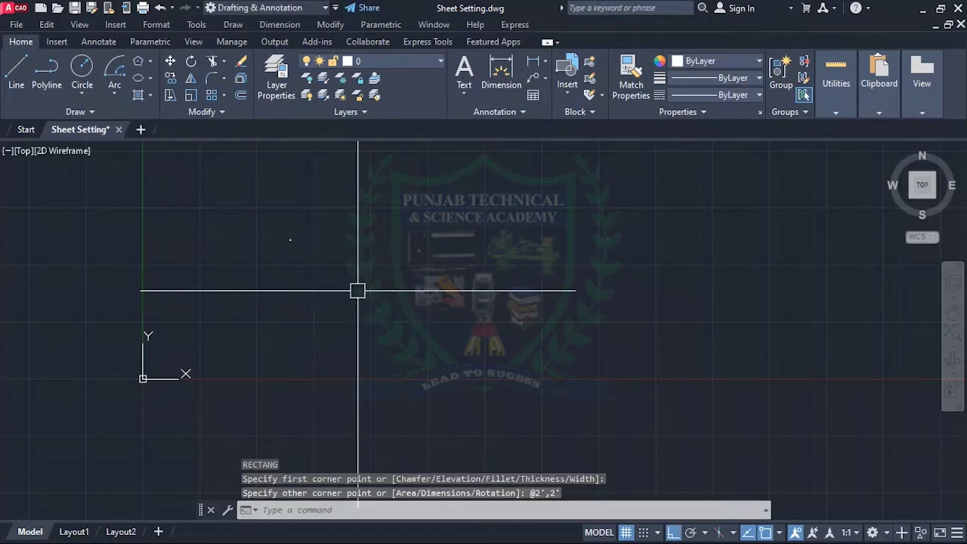
scroll(287, 249, "up", 5)
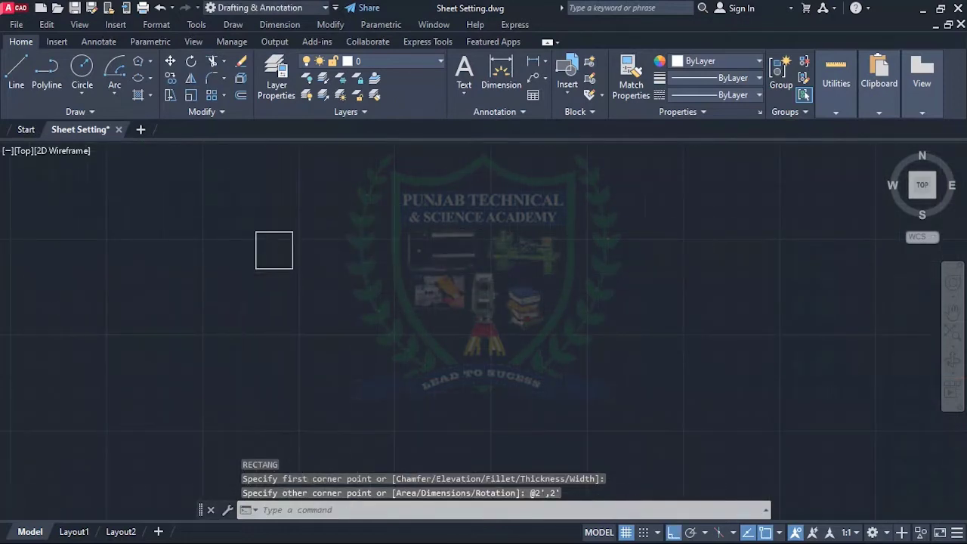
scroll(291, 242, "up", 4)
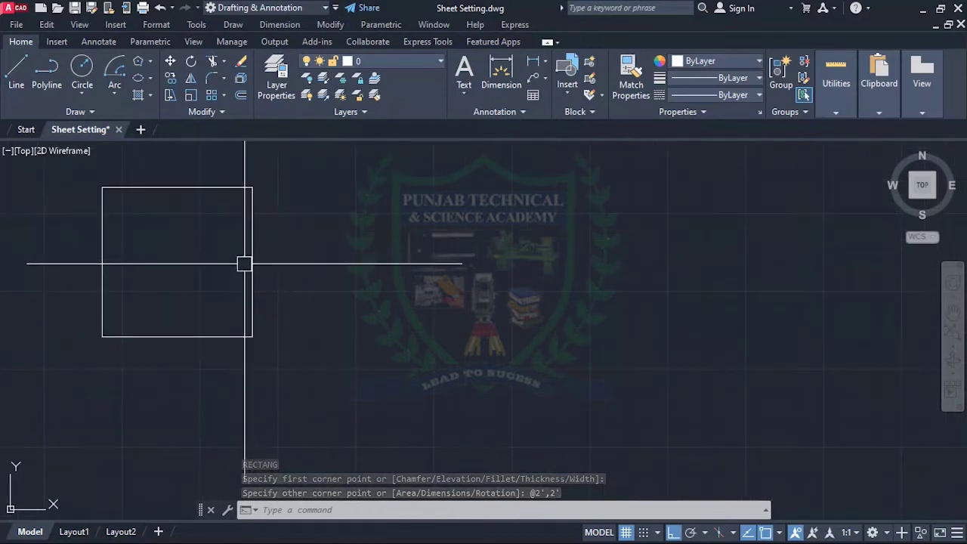
- Copy the square 4' horizontally to the right, using its lower-right corner as the base point
scroll(244, 263, "down", 2)
scroll(254, 295, "down", 2)
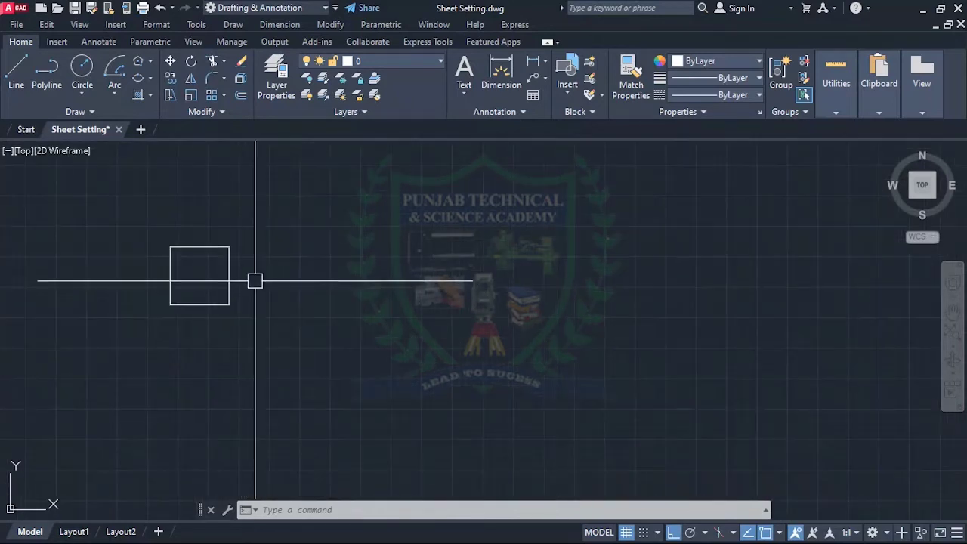
scroll(217, 294, "up", 2)
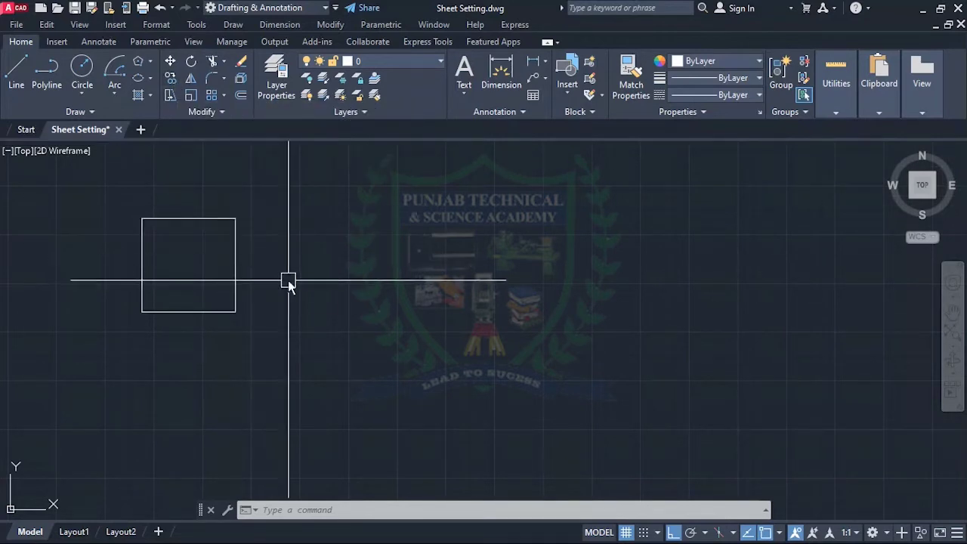
key("Return")
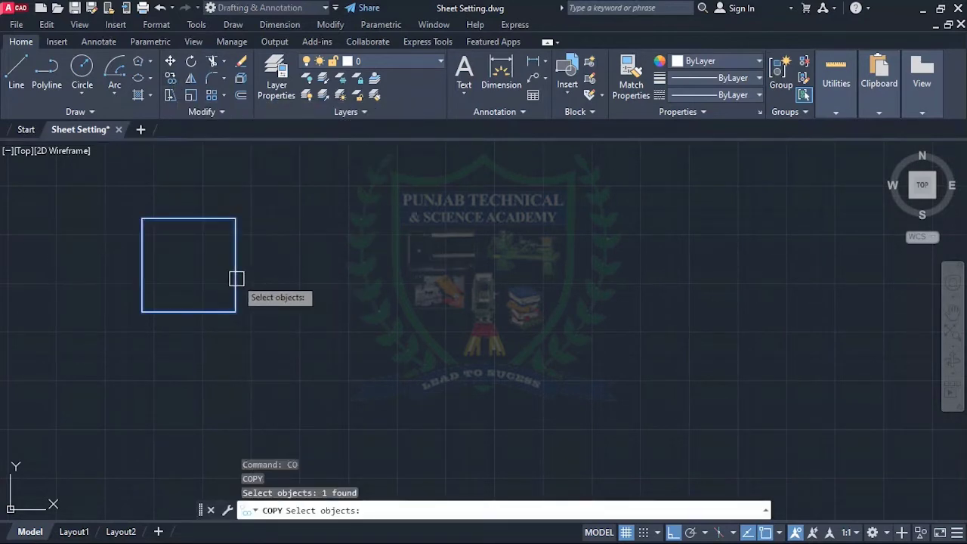
key("Return")
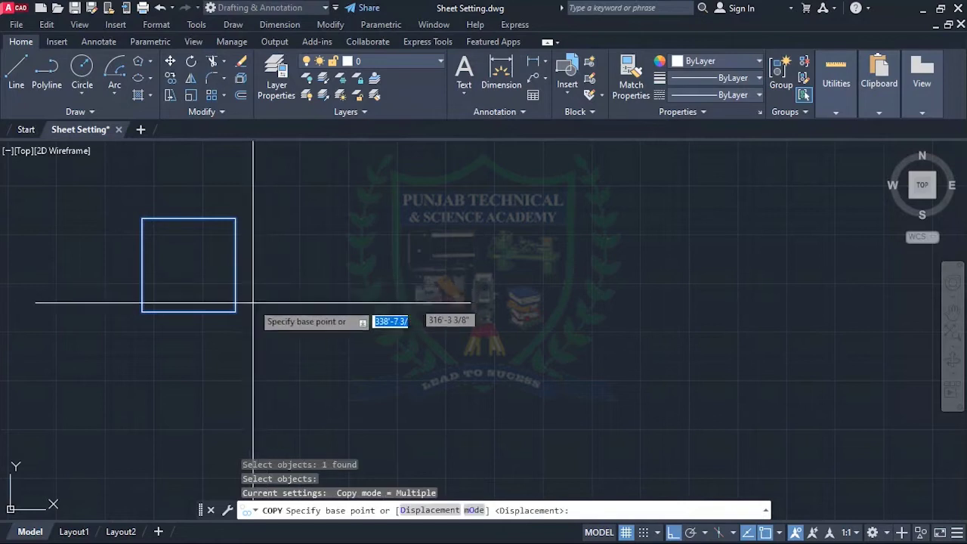
left_click(236, 311)
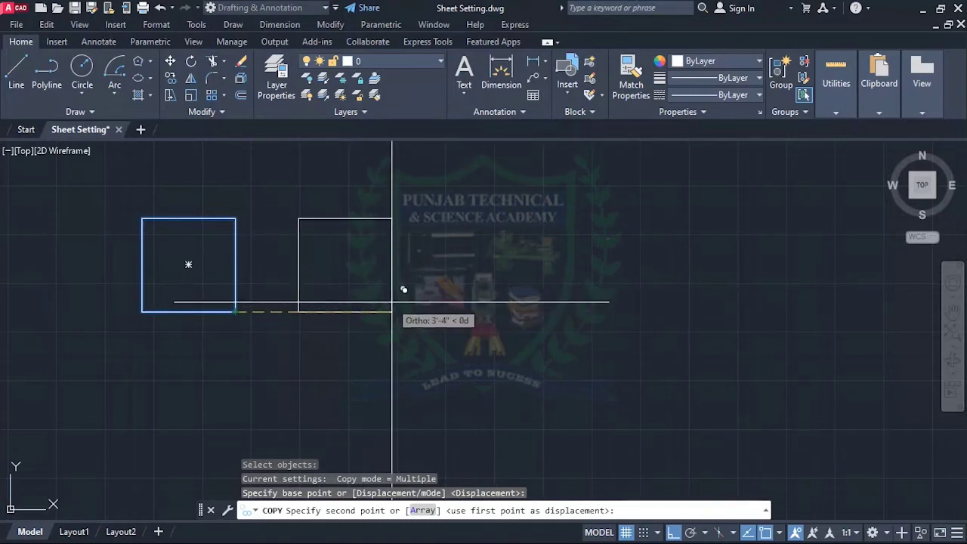
type("4")
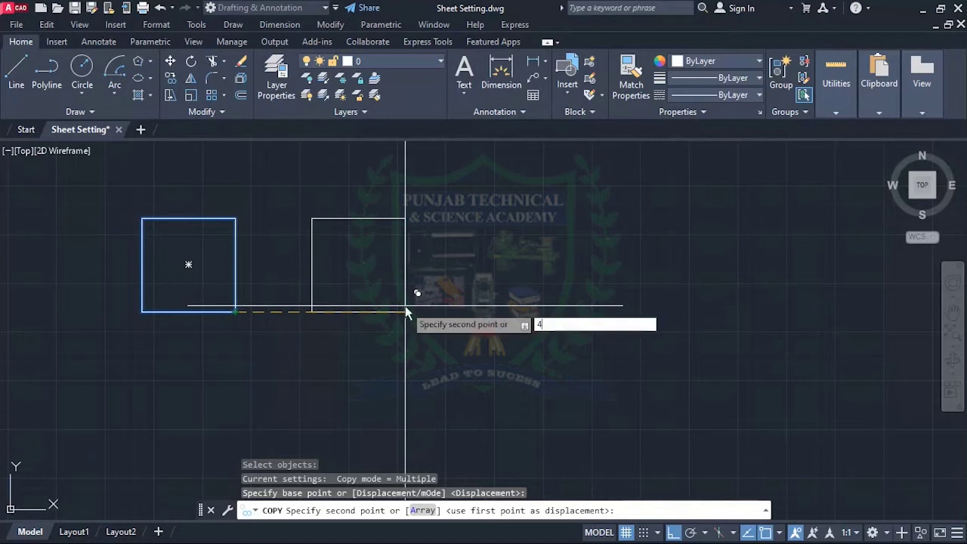
key("Return")
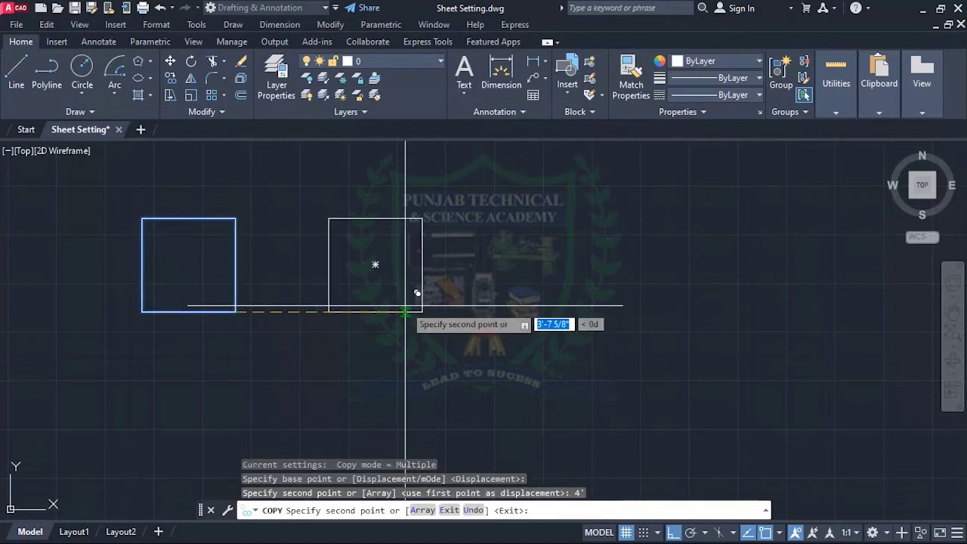
key("Escape")
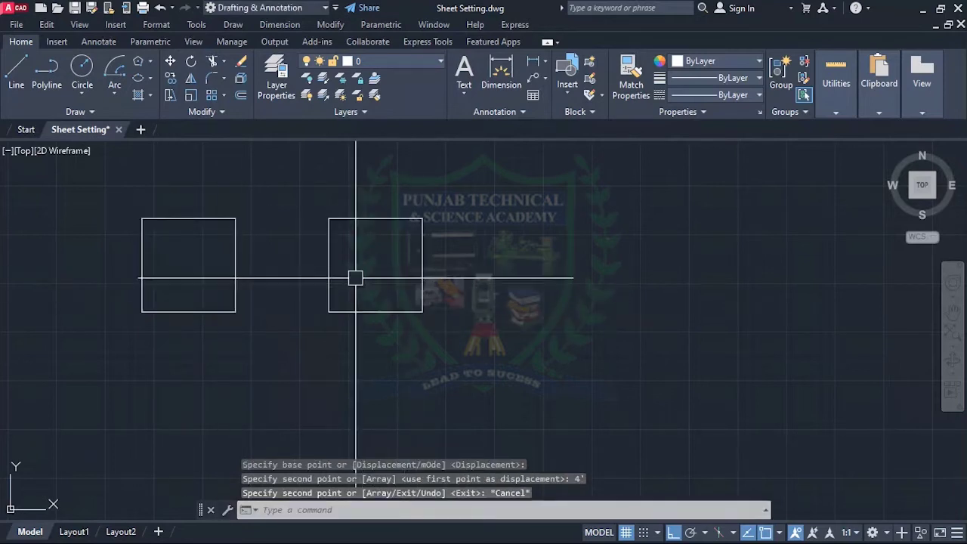
- Copy the right-hand square 4' horizontally to the right, using its lower-right corner as the base point
type("CP")
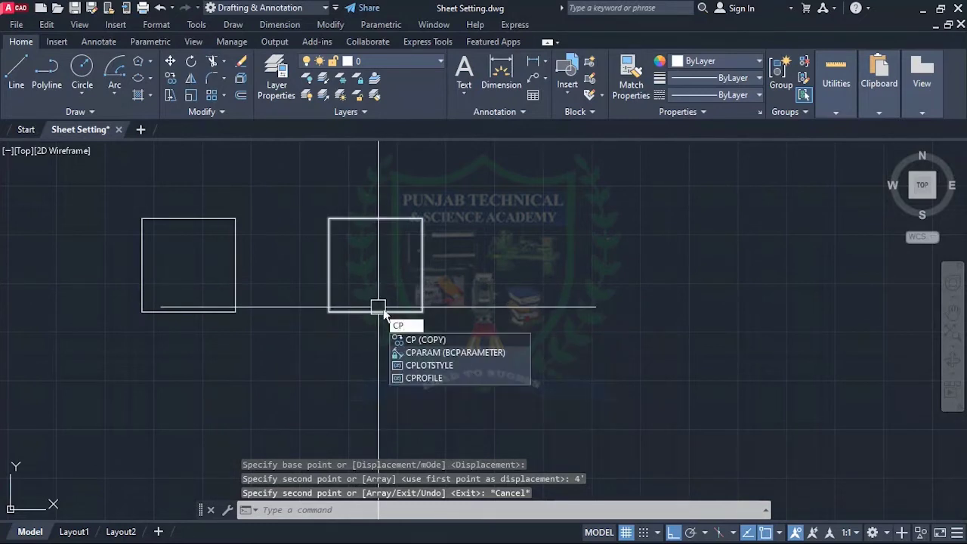
key("Return")
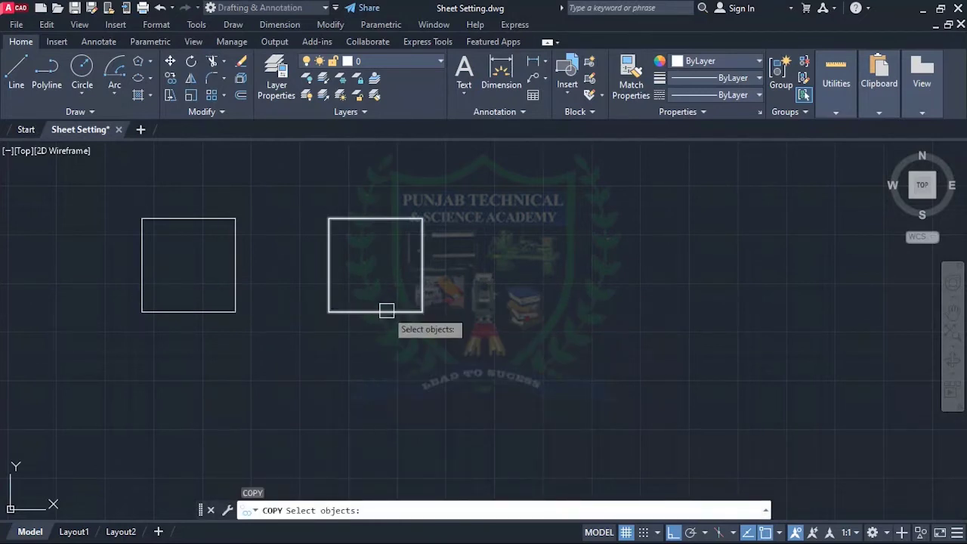
left_click(386, 311)
key("Return")
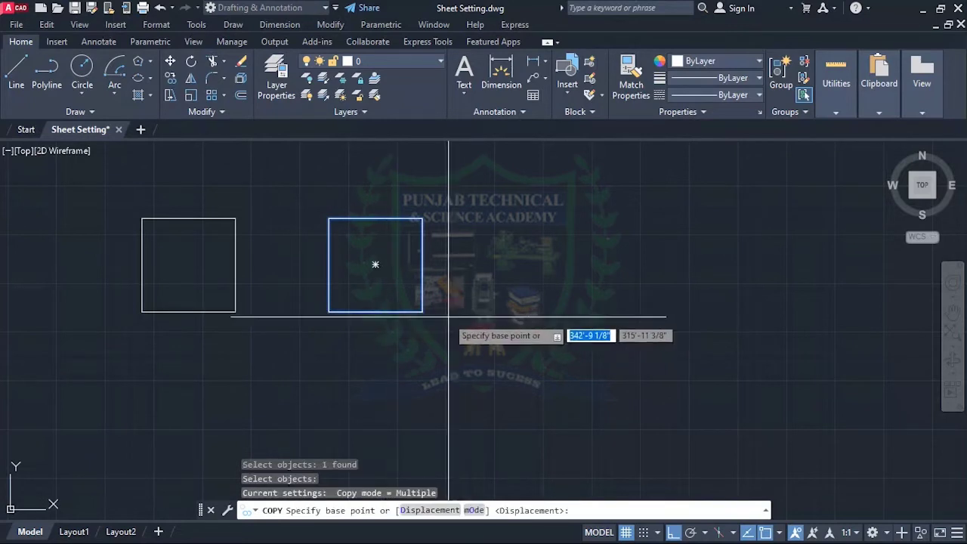
left_click(422, 311)
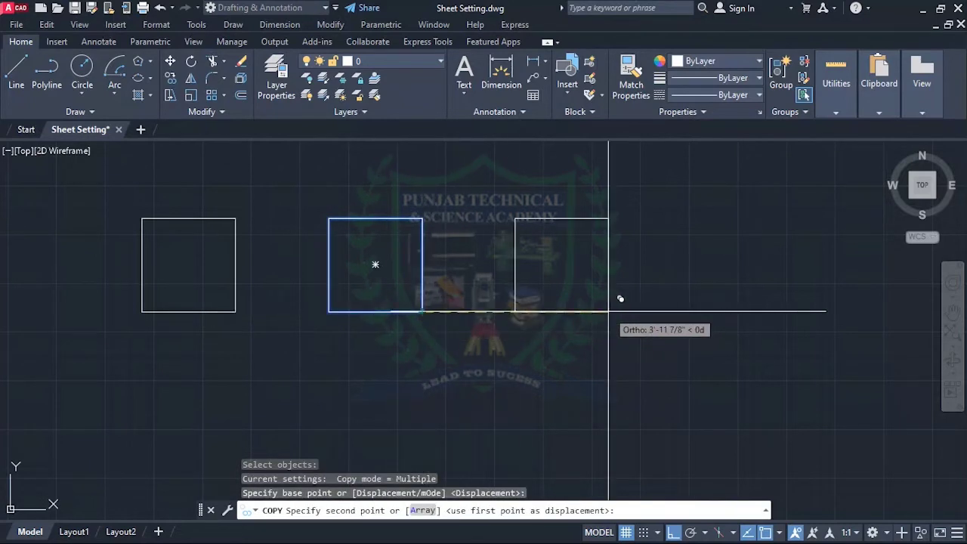
type("4'")
key("Return")
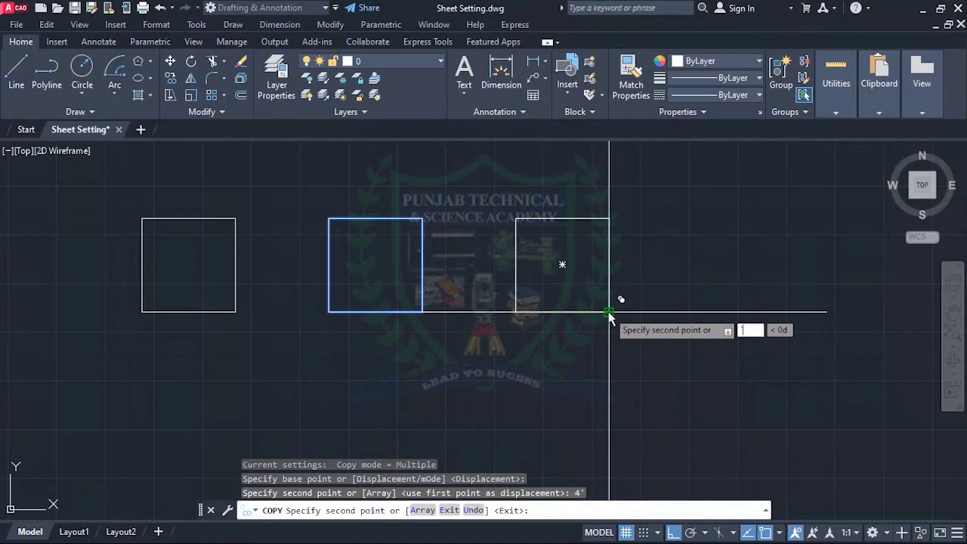
key("Escape")
- Copy the leftmost square 4' straight down, using its lower-right corner as the base point
scroll(518, 269, "down", 4)
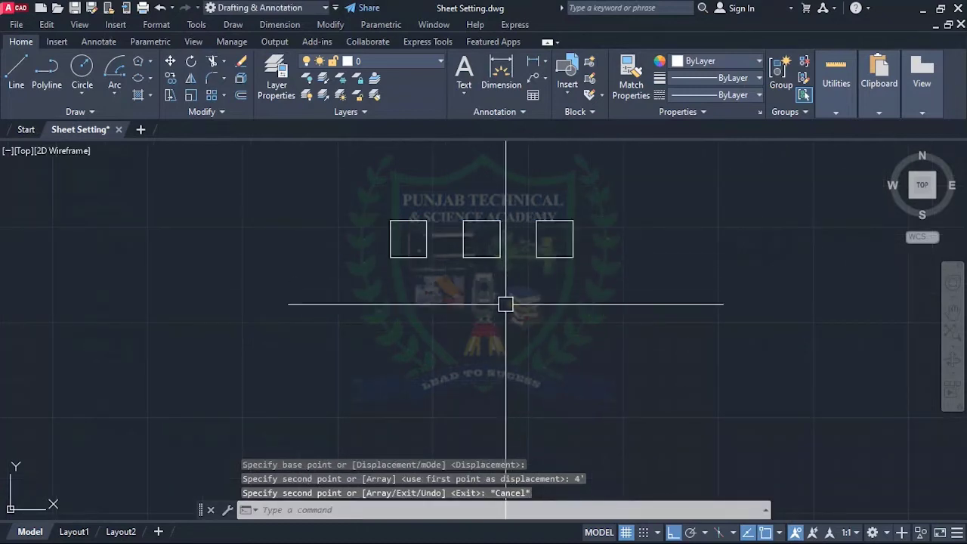
type("co")
key("Return")
left_click(425, 254)
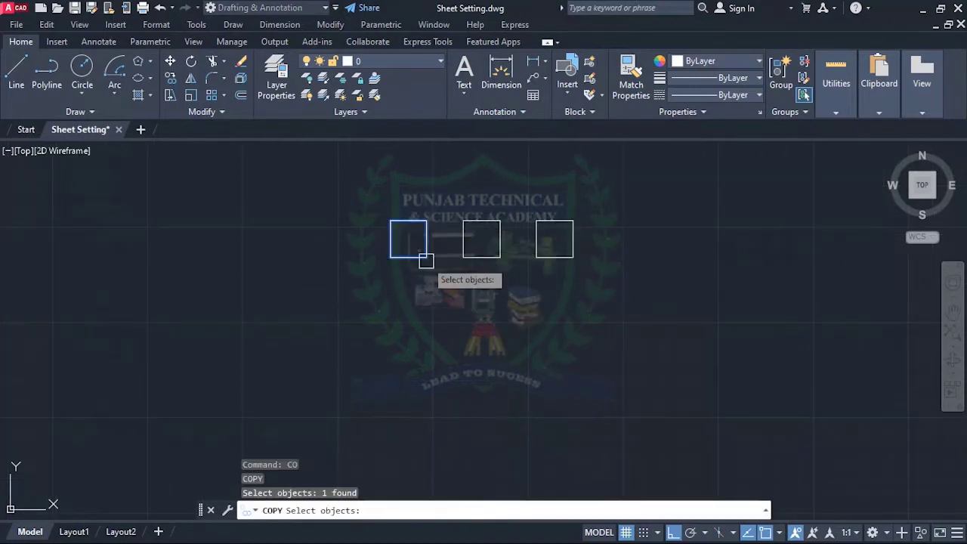
key("Return")
left_click(427, 256)
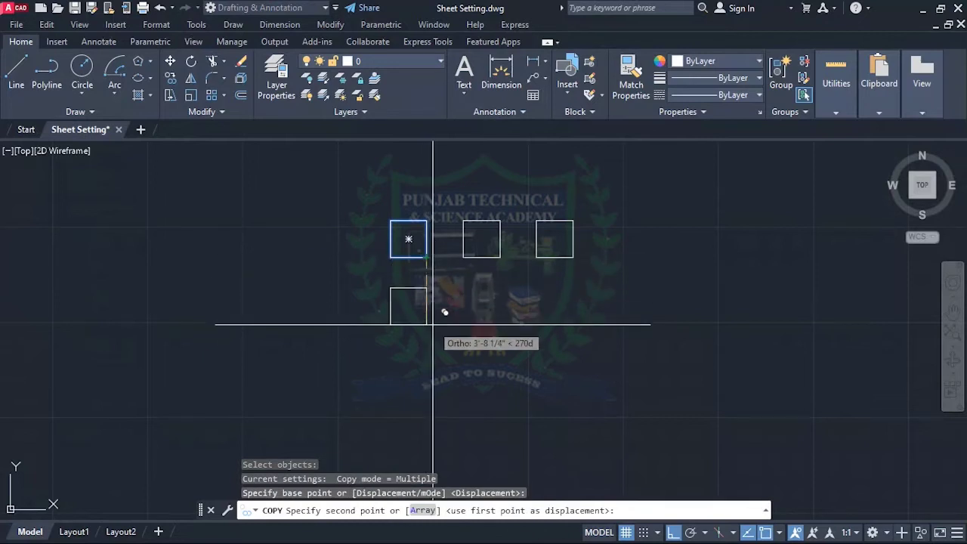
type("4'")
key("Return")
key("Escape")
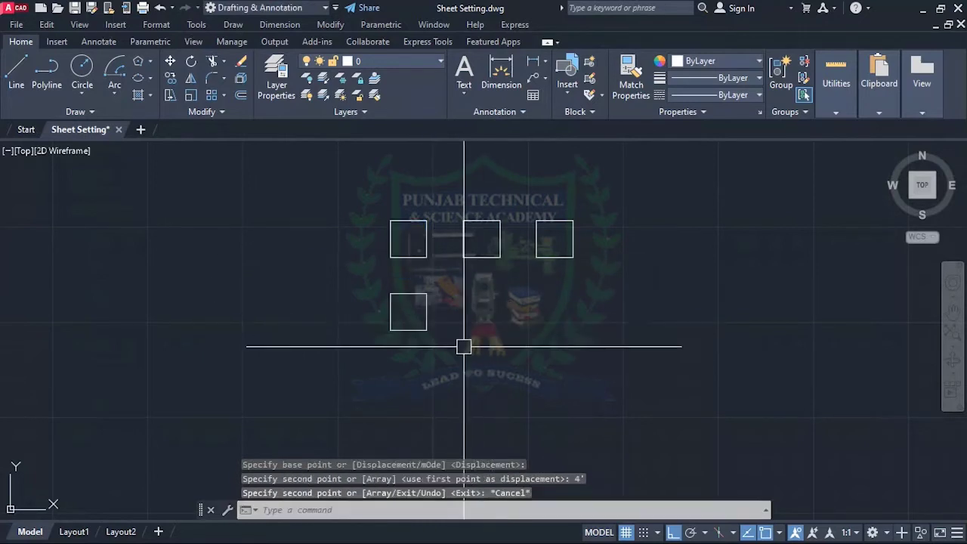
- Copy the lower square five times to the right in a horizontal row, placing the copies freehand at roughly even spacing
scroll(543, 276, "up", 2)
scroll(421, 292, "down", 2)
scroll(451, 295, "up", 2)
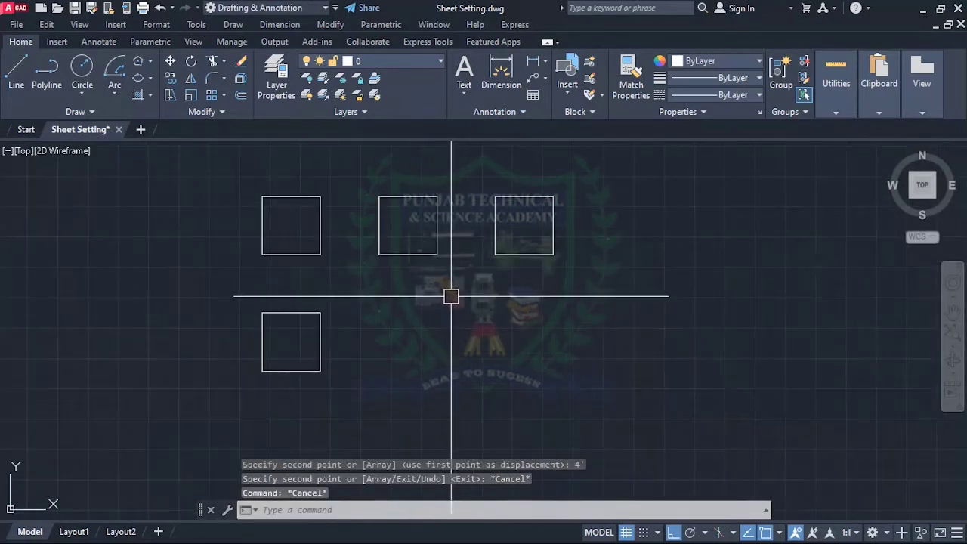
type("ct o")
key("Return")
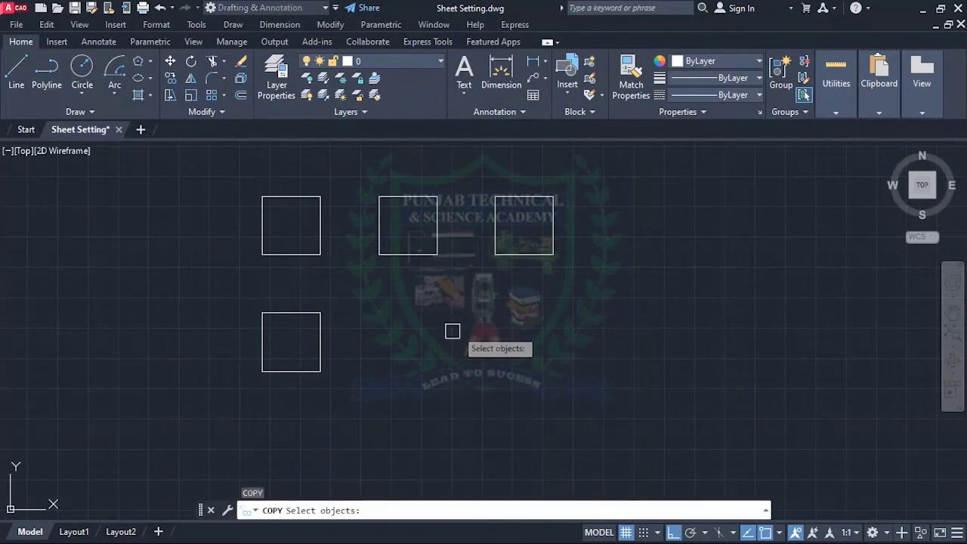
left_click(320, 347)
key("Return")
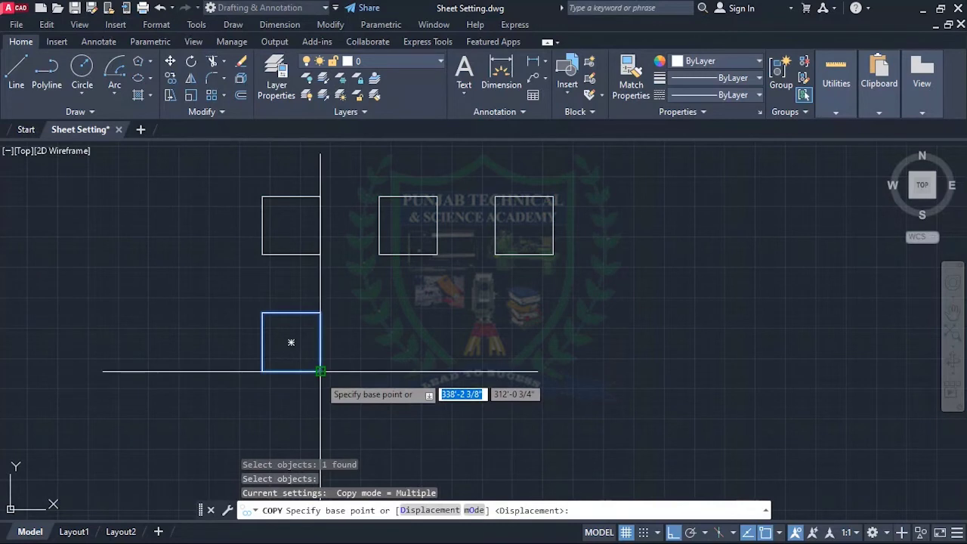
left_click(320, 371)
left_click(422, 371)
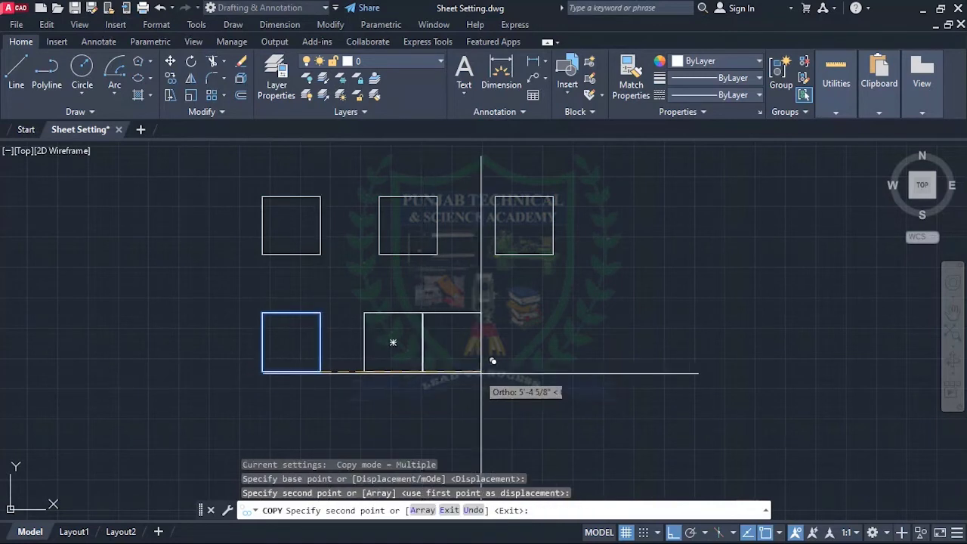
left_click(520, 371)
left_click(625, 371)
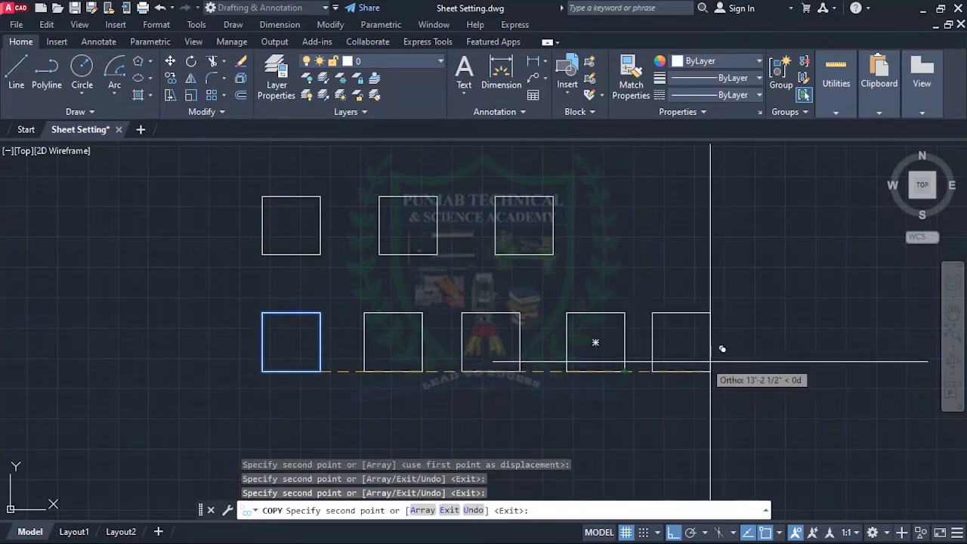
left_click(724, 371)
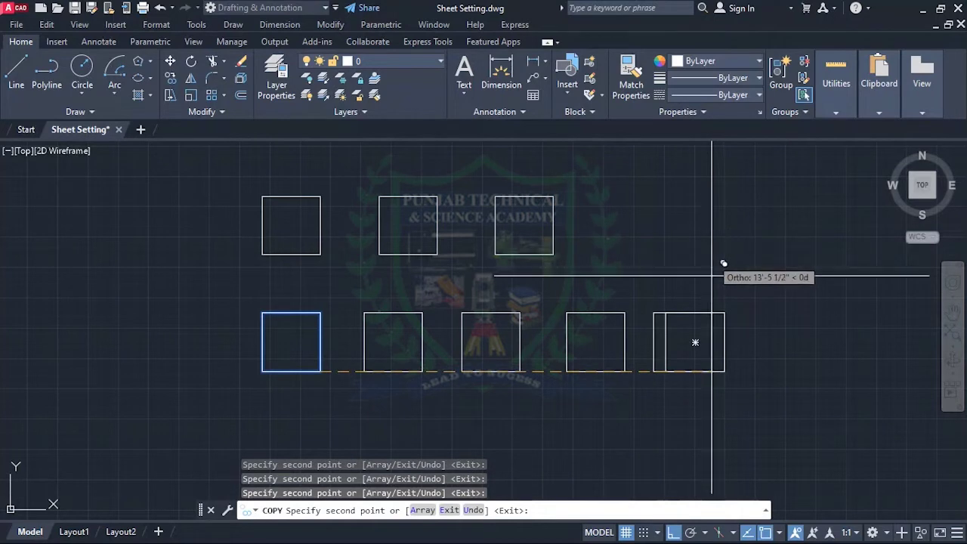
left_click(836, 383)
key("Escape")
- Copy the second row's leftmost square straight down twice, placing both copies freehand from its lower-right corner
scroll(401, 267, "down", 4)
scroll(393, 329, "up", 2)
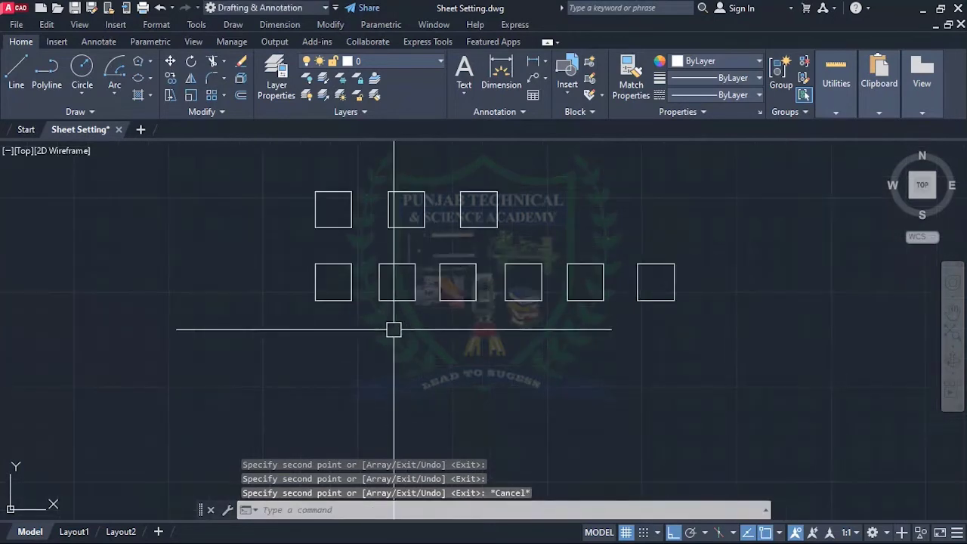
key("Return")
left_click(352, 297)
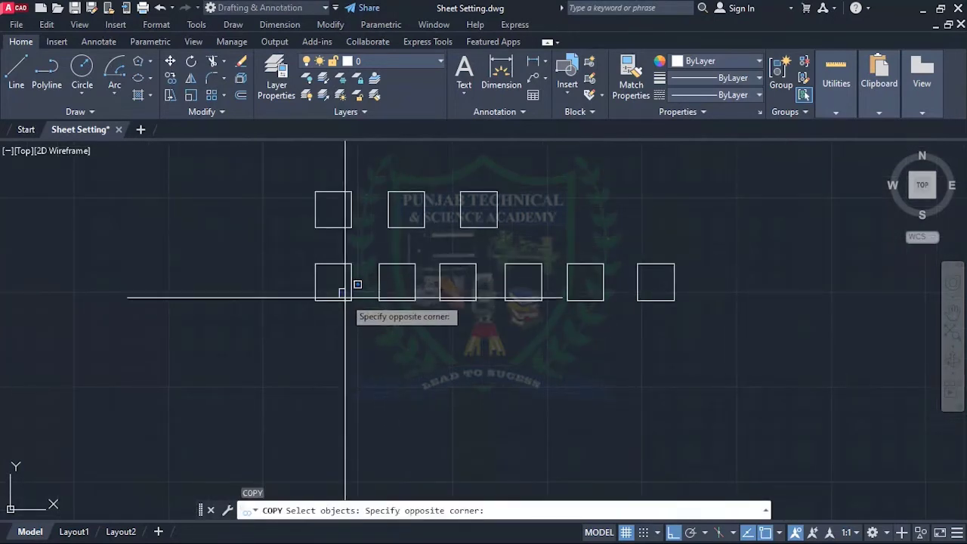
left_click(324, 318)
key("Return")
left_click(351, 299)
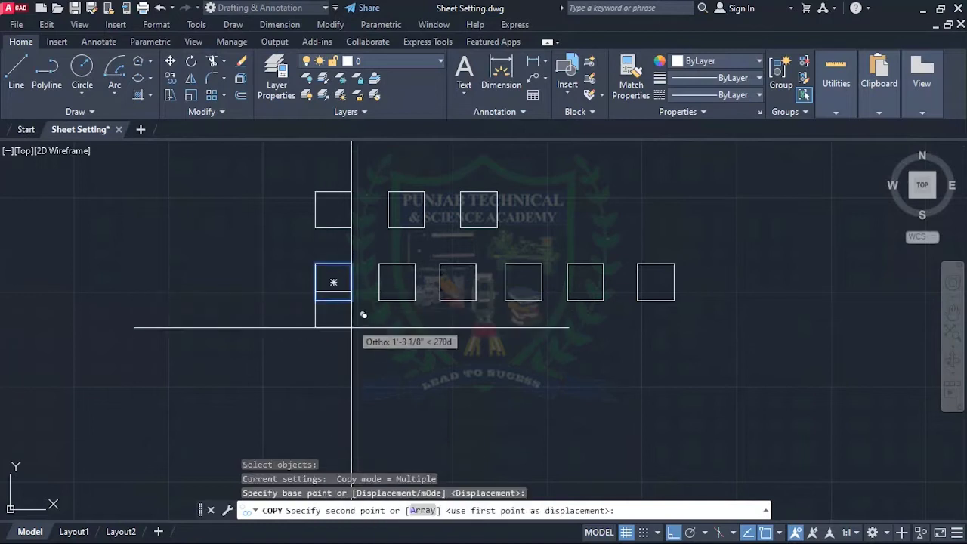
left_click(352, 370)
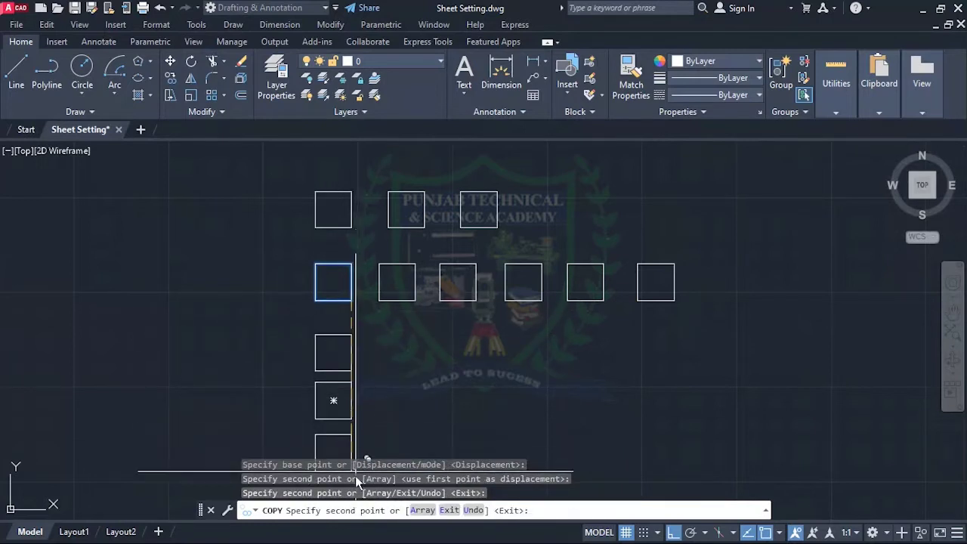
left_click(352, 419)
key("Escape")
- Draw a closed triangle below the second row of squares, with a horizontal base and, with Ortho off, a slanted side about 6'-1" long at 57°
scroll(376, 309, "down", 3)
scroll(440, 340, "up", 3)
scroll(362, 298, "down", 5)
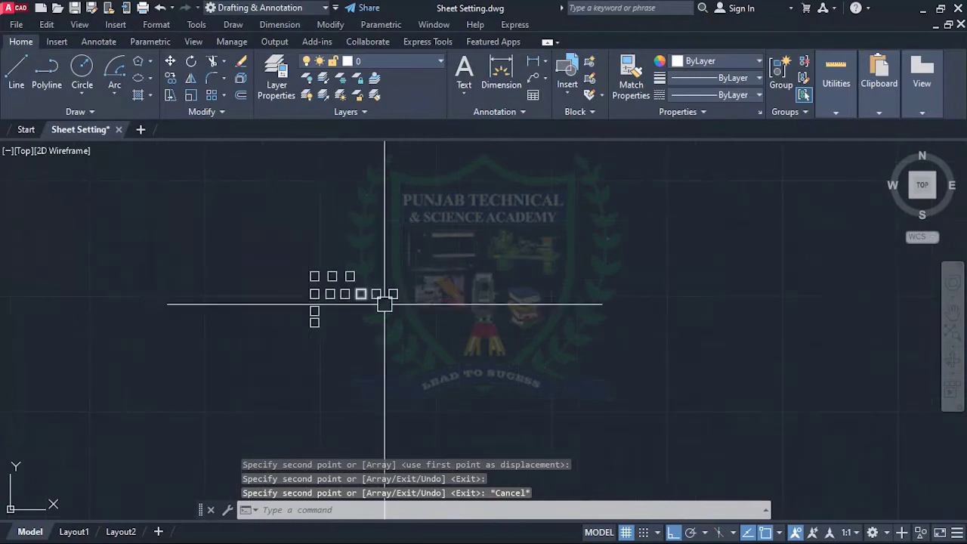
scroll(378, 302, "up", 5)
scroll(294, 350, "up", 2)
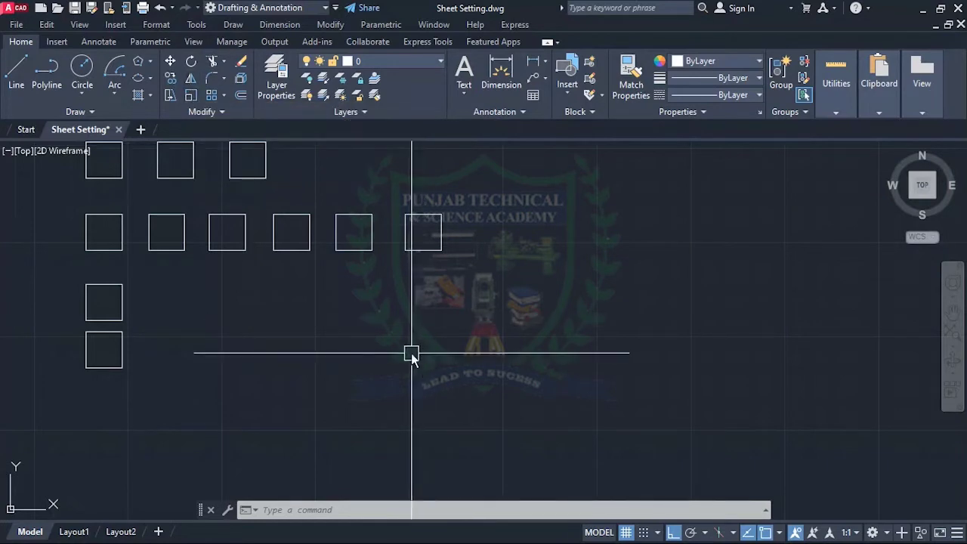
type("l")
key("Return")
left_click(310, 380)
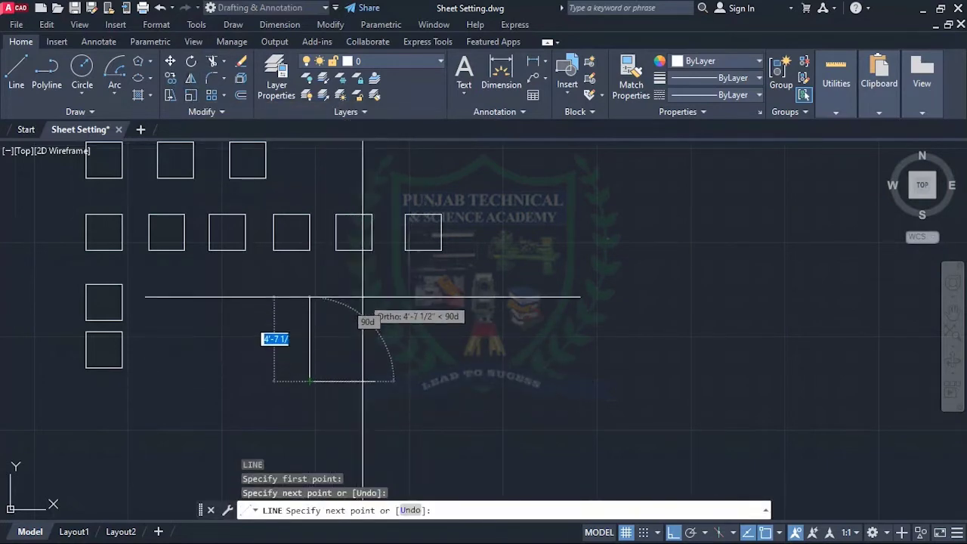
key("F8")
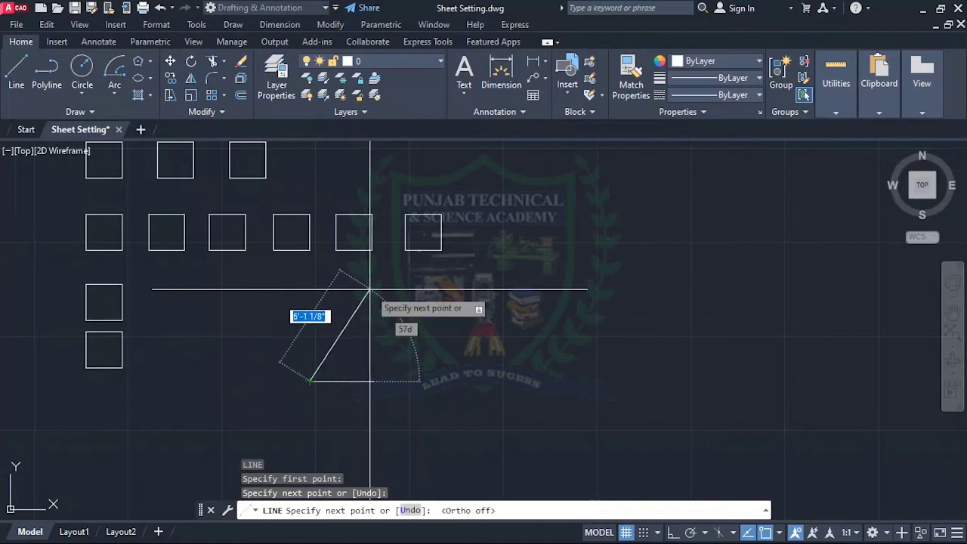
left_click(370, 289)
key("Return")
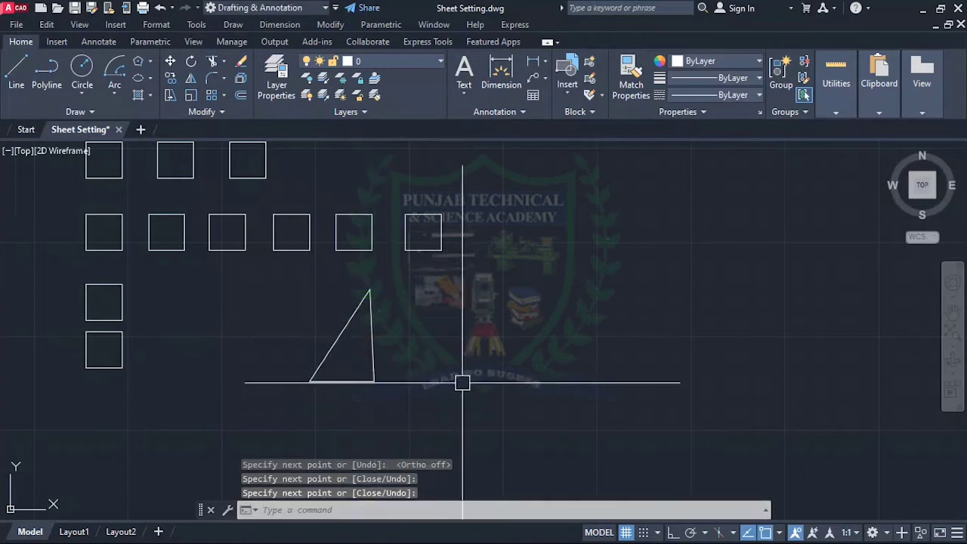
key("Escape")
key("Escape")
- Mirror the triangle about a vertical axis through its lower-right corner with Ortho on, erasing the source triangle
middle_click_drag(389, 365, 384, 375)
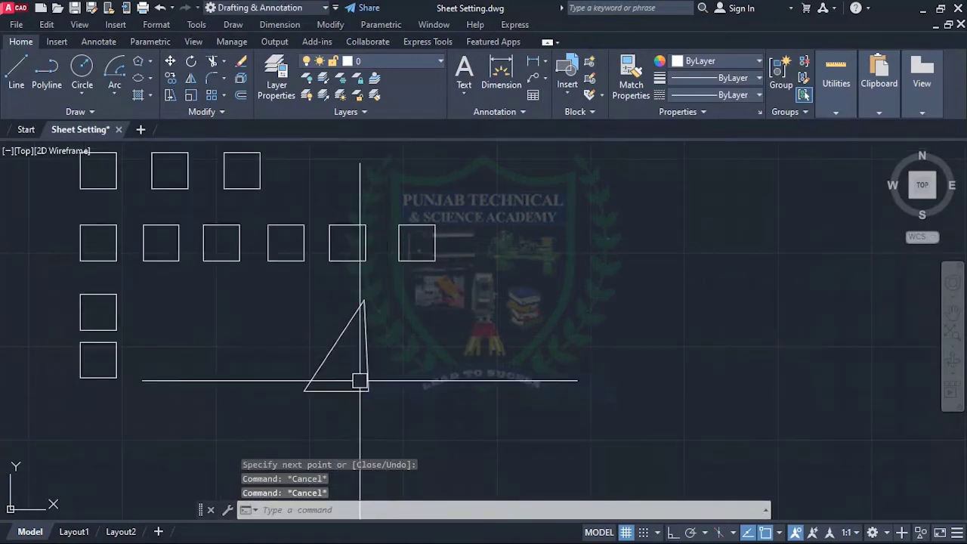
scroll(382, 345, "down", 2)
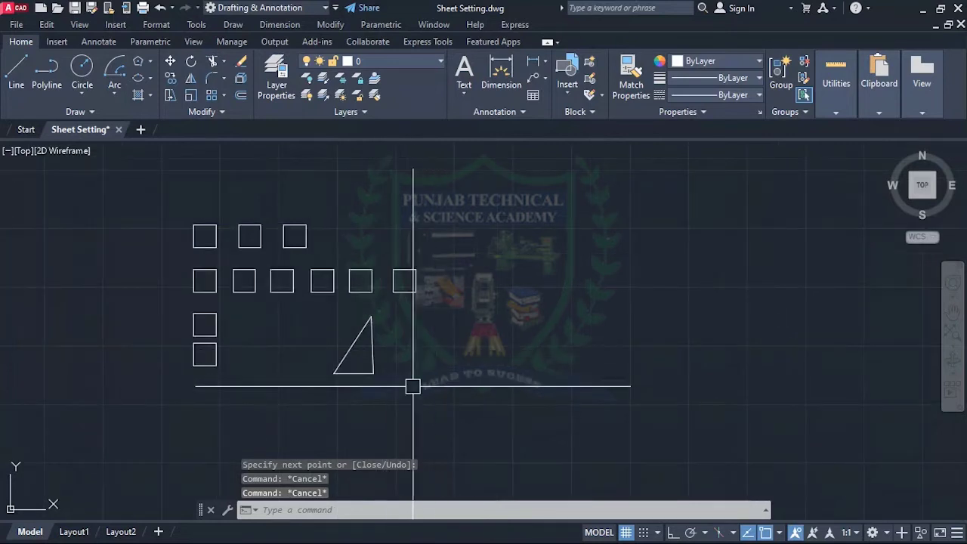
scroll(389, 377, "up", 4)
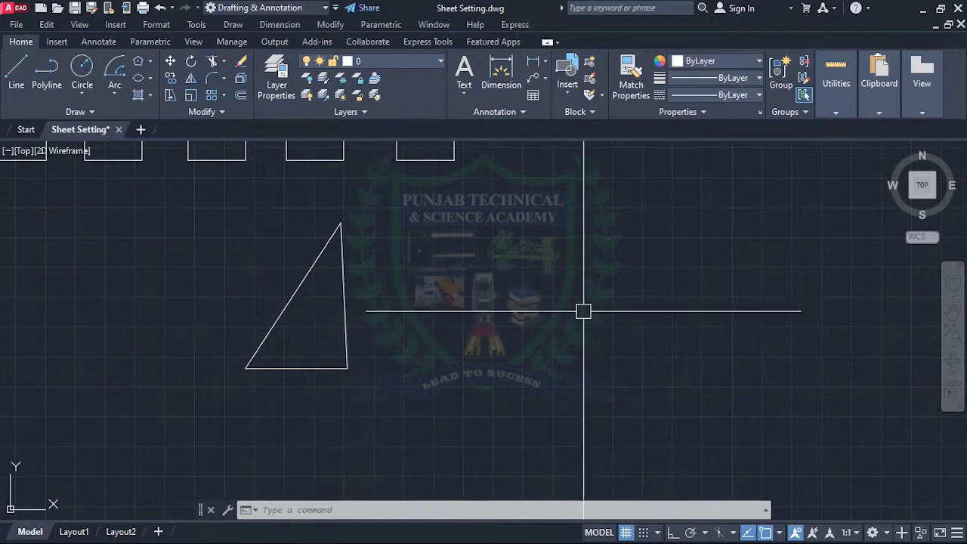
type("mi")
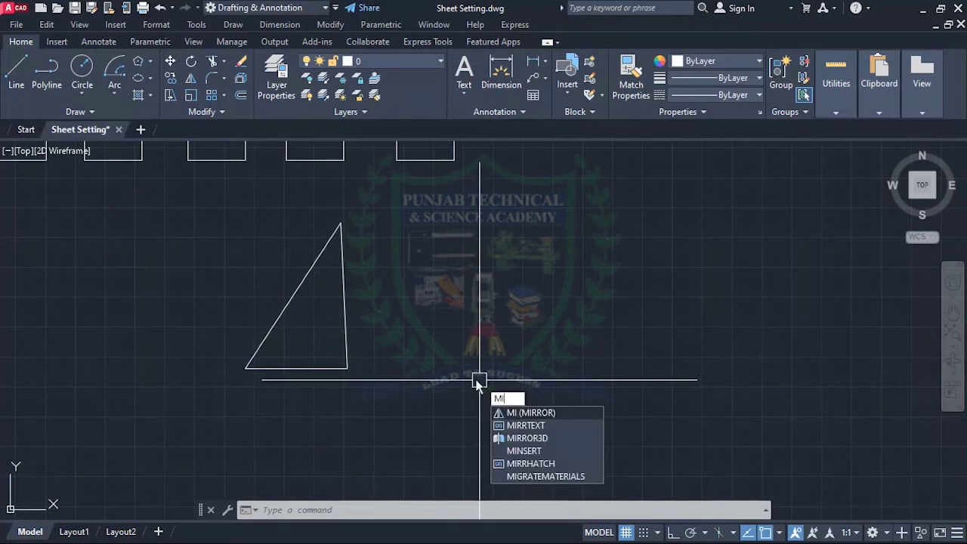
key("Return")
left_click(397, 206)
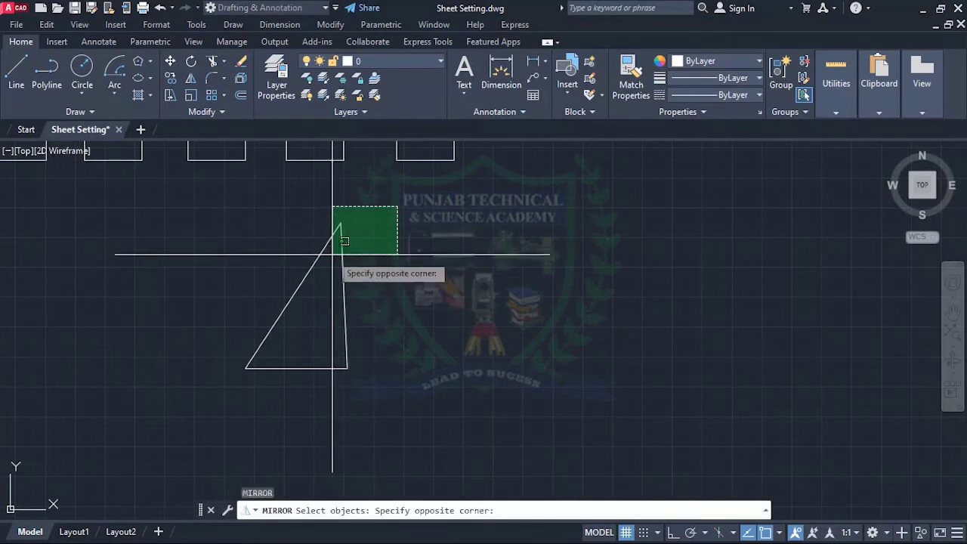
left_click(237, 374)
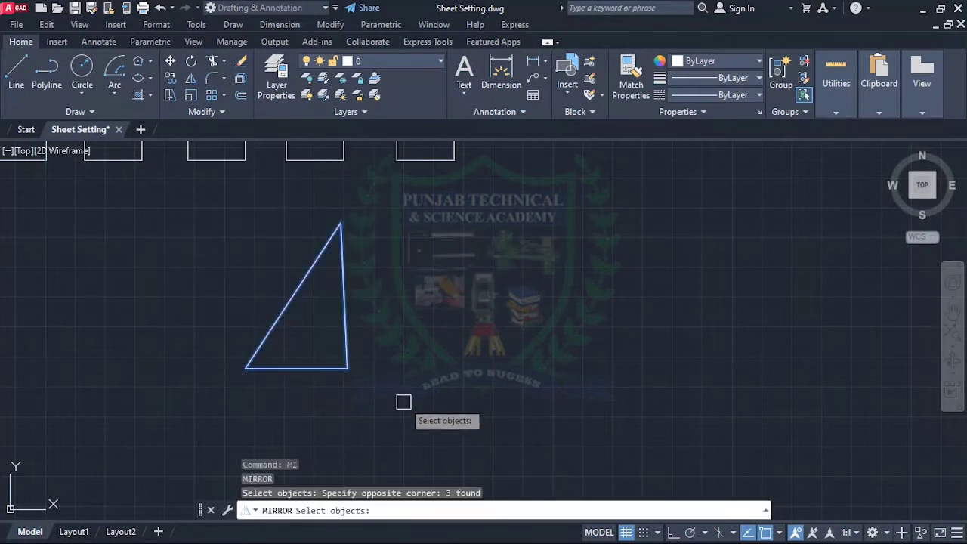
scroll(343, 423, "down", 2)
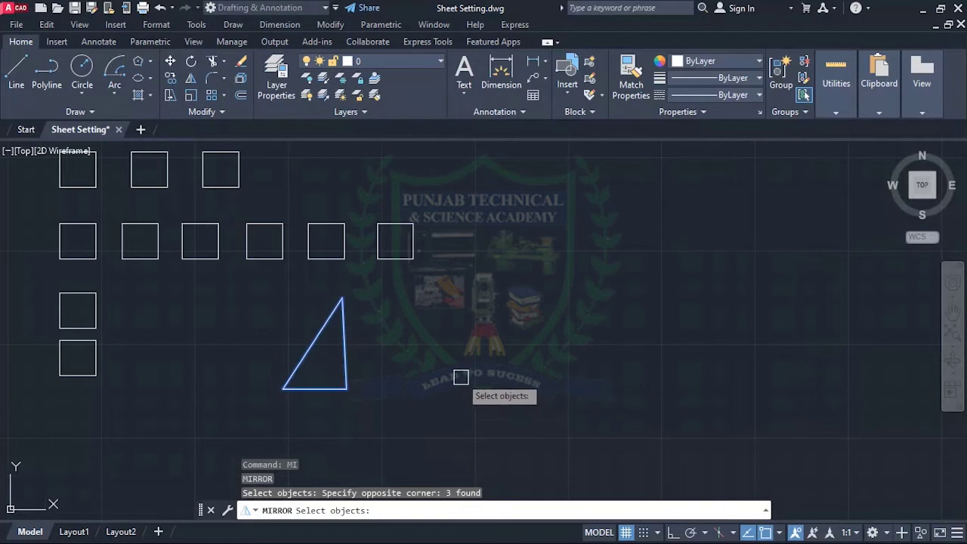
key("Return")
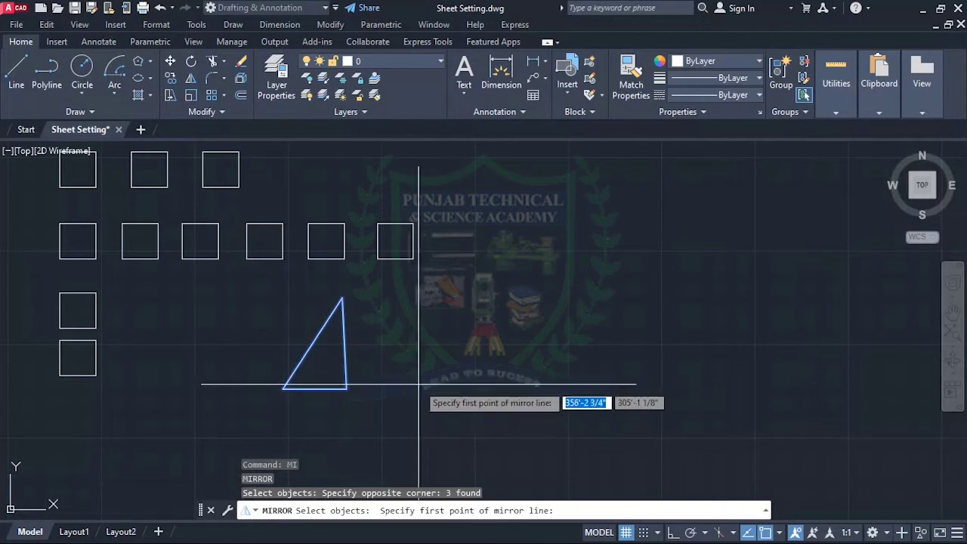
left_click(346, 390)
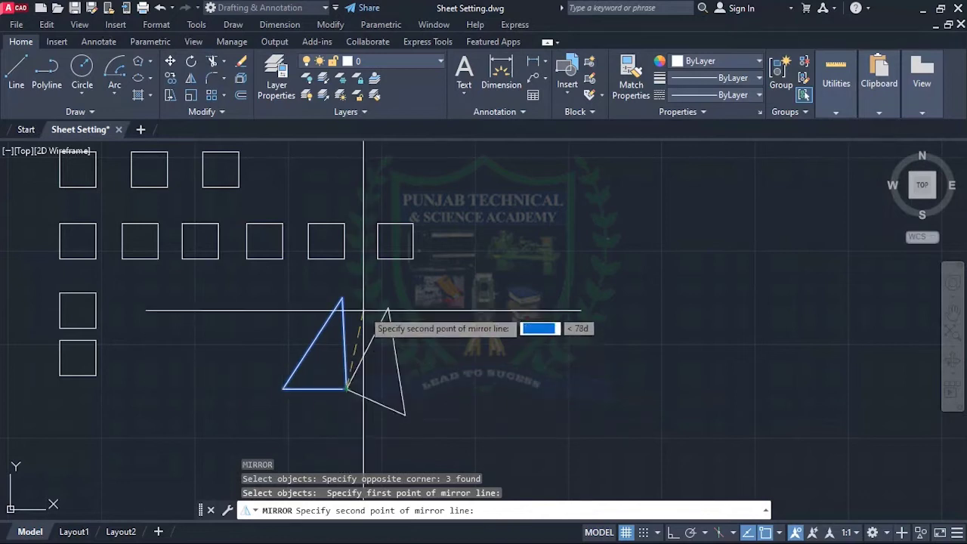
key("F8")
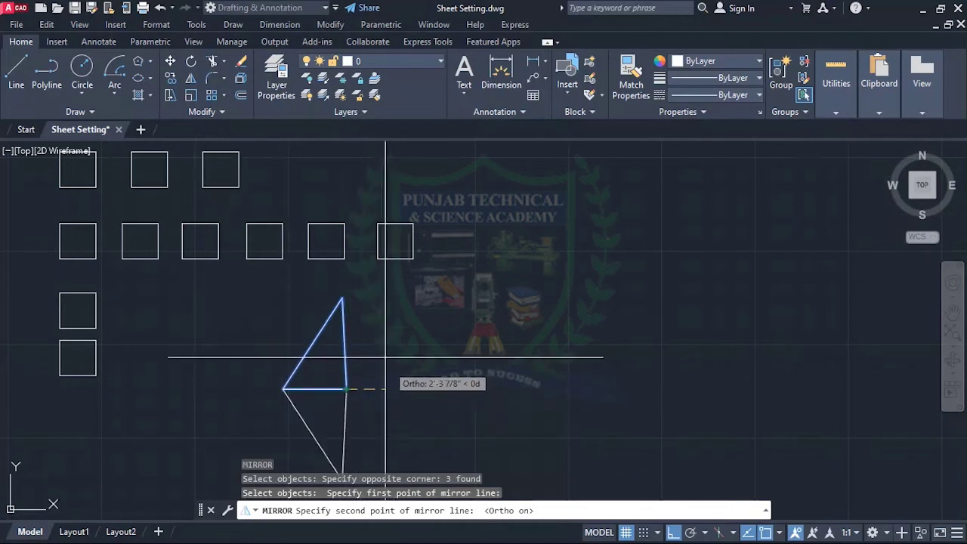
scroll(381, 352, "down", 3)
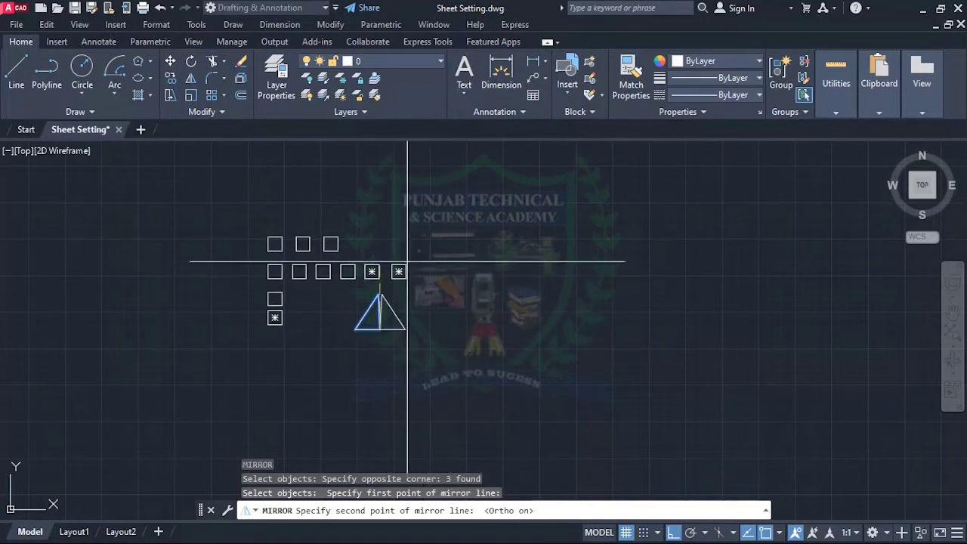
left_click(394, 229)
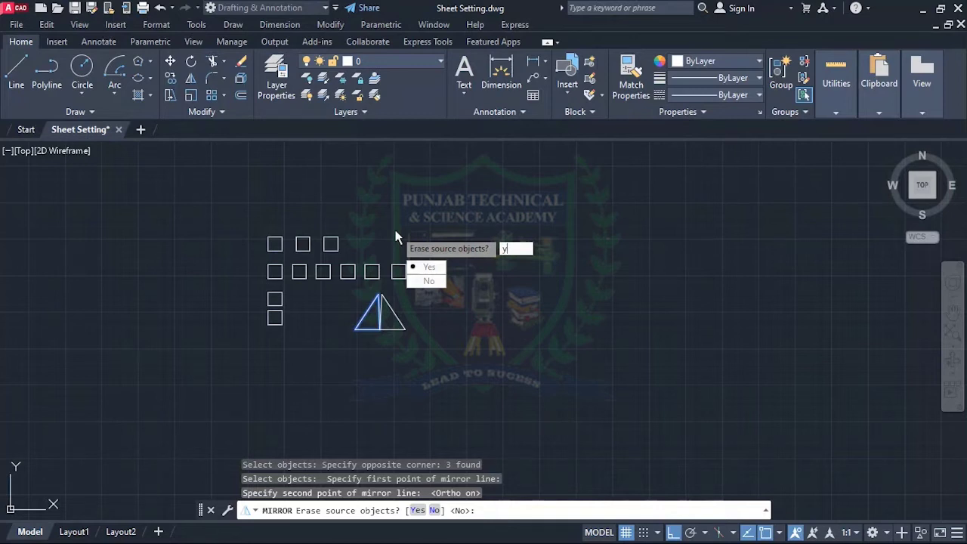
key("Return")
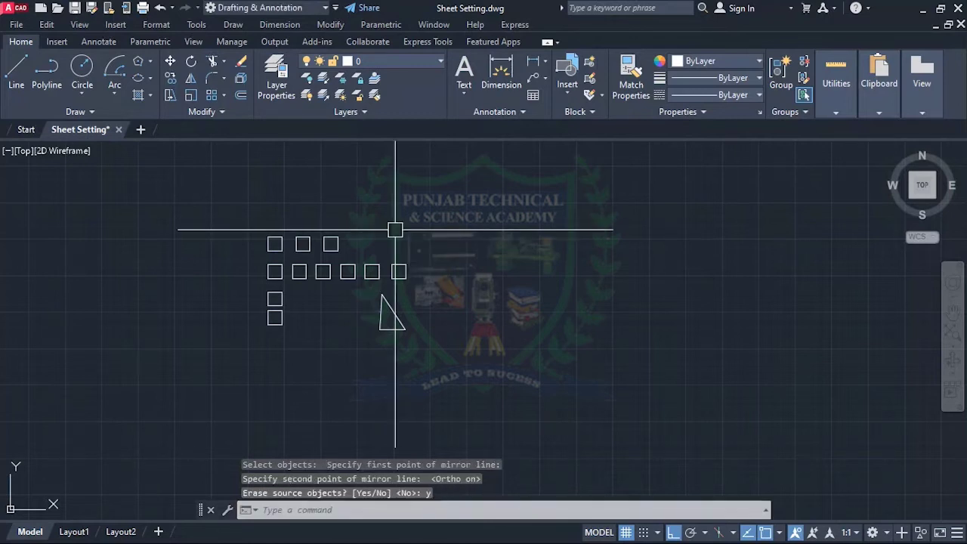
scroll(395, 311, "up", 4)
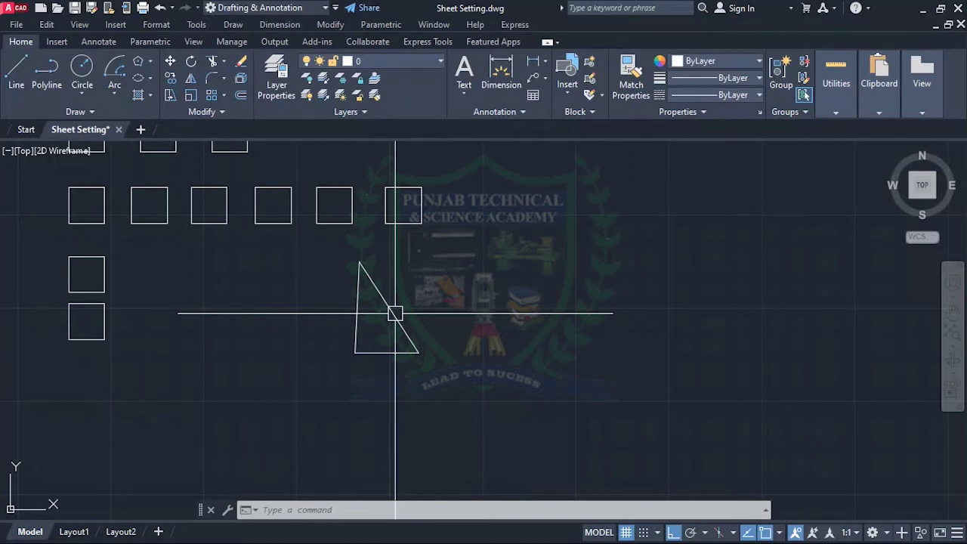
scroll(300, 354, "down", 4)
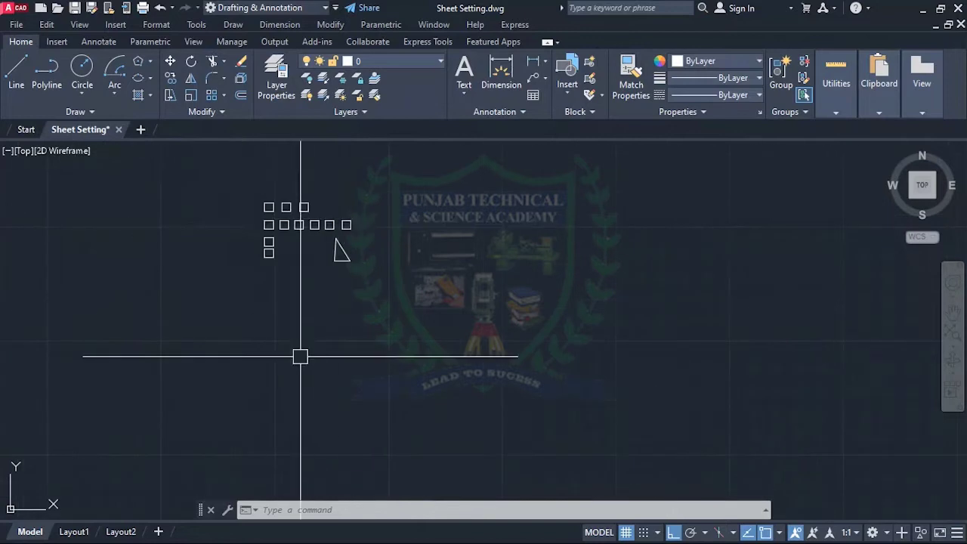
scroll(342, 343, "up", 2)
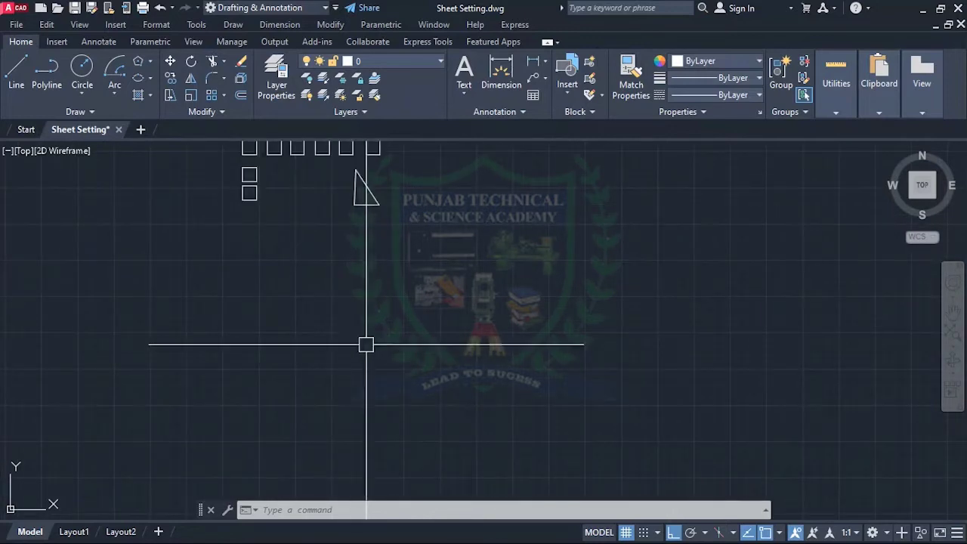
scroll(393, 318, "down", 2)
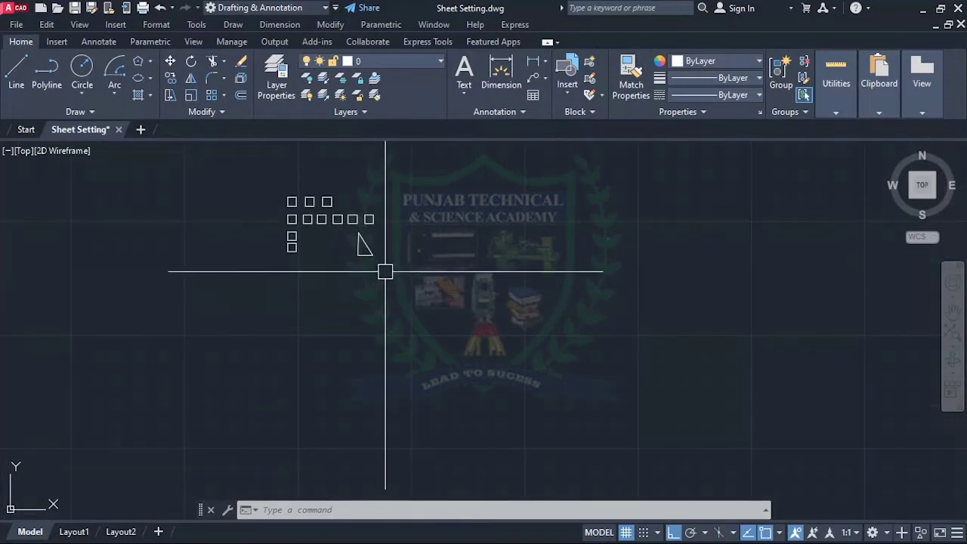
scroll(362, 243, "up", 4)
scroll(416, 256, "down", 2)
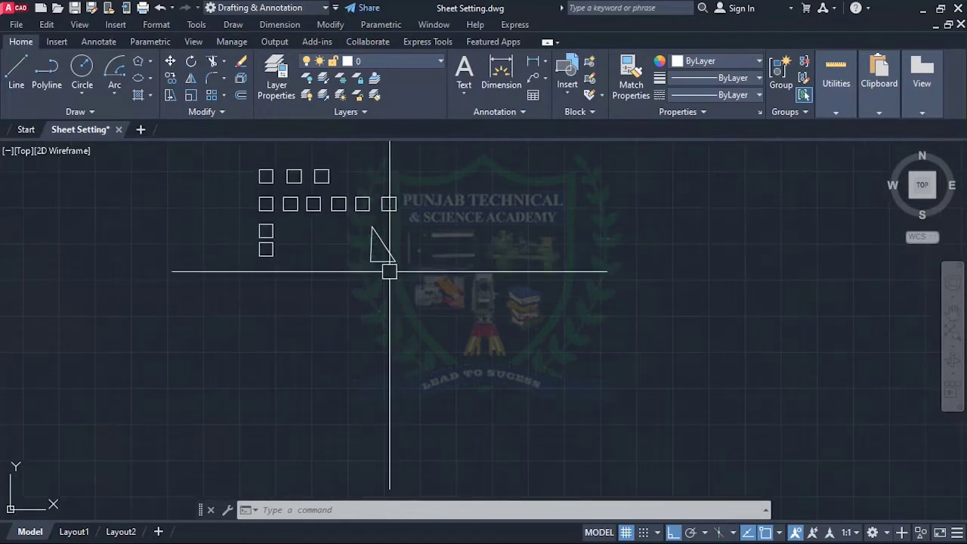
- Start an open outline below the triangle with a line about 4'-7" to the left and one straight down, undoing the overlong rightward segment
scroll(375, 302, "up", 2)
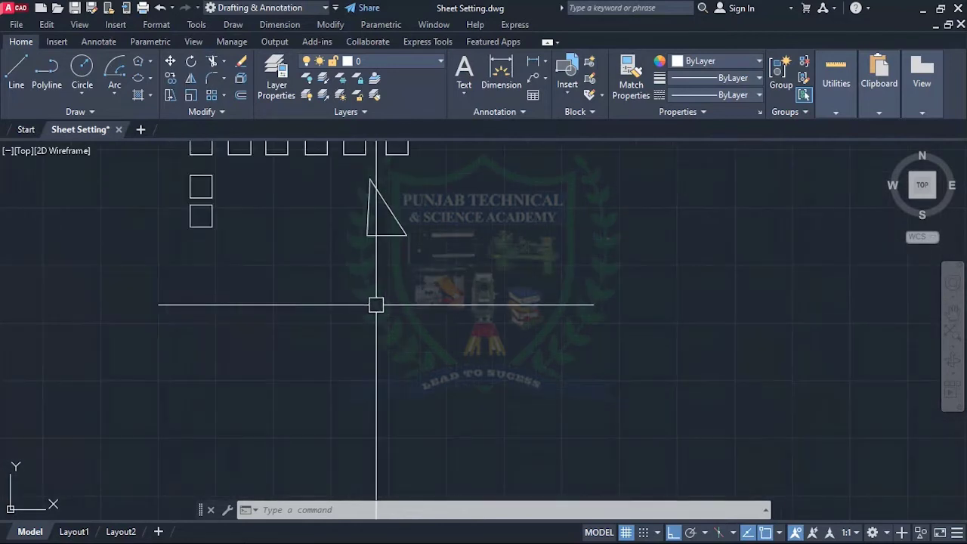
key("Return")
left_click(316, 293)
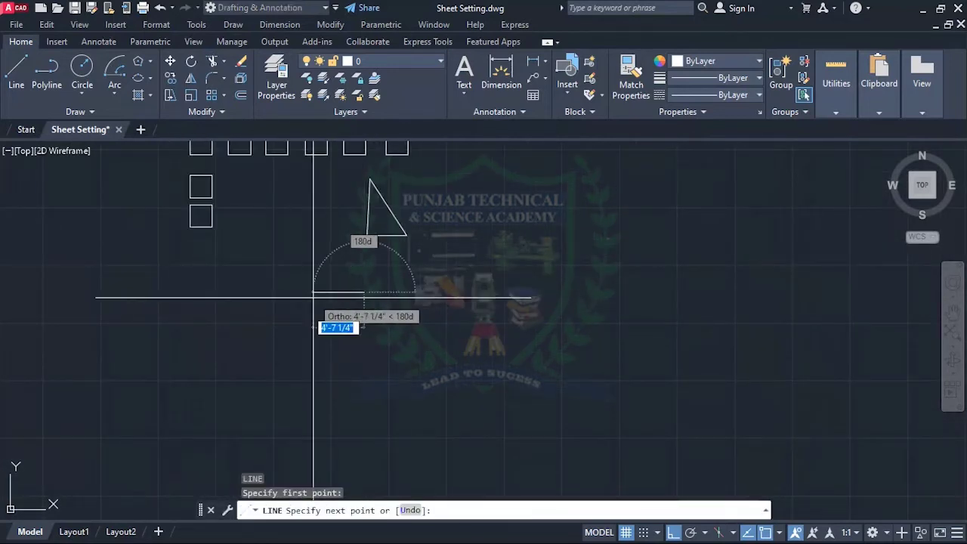
left_click(314, 335)
left_click(394, 334)
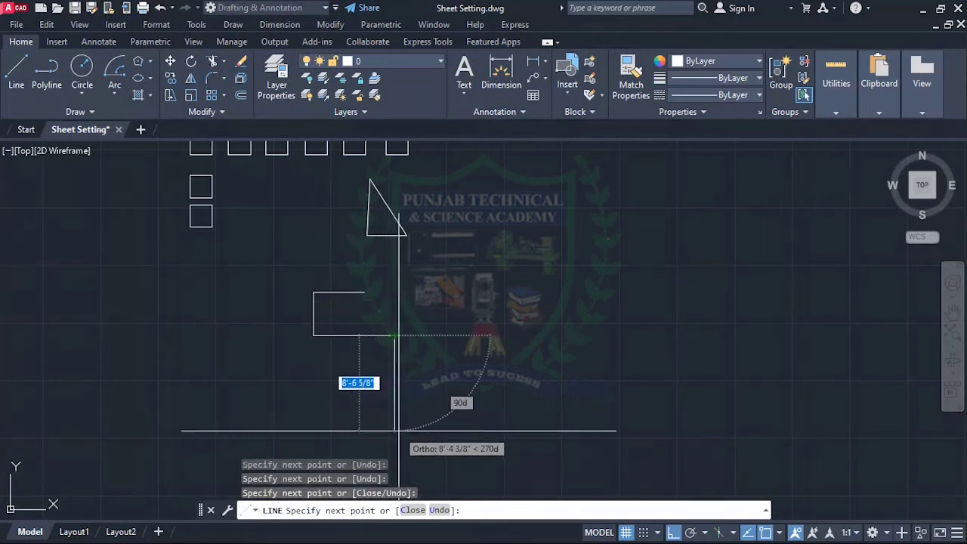
scroll(410, 240, "down", 4)
scroll(392, 296, "up", 2)
key("ctrl+z")
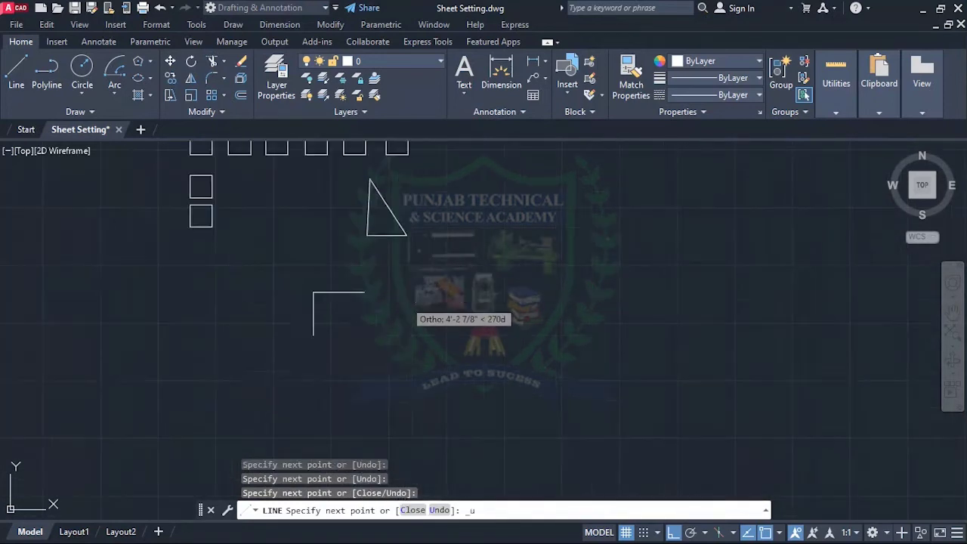
- Continue the outline as a stepped half profile: short right, long down, short left, short down, and short right to its vertical web
scroll(346, 339, "up", 4)
left_click(349, 329)
scroll(358, 276, "down", 4)
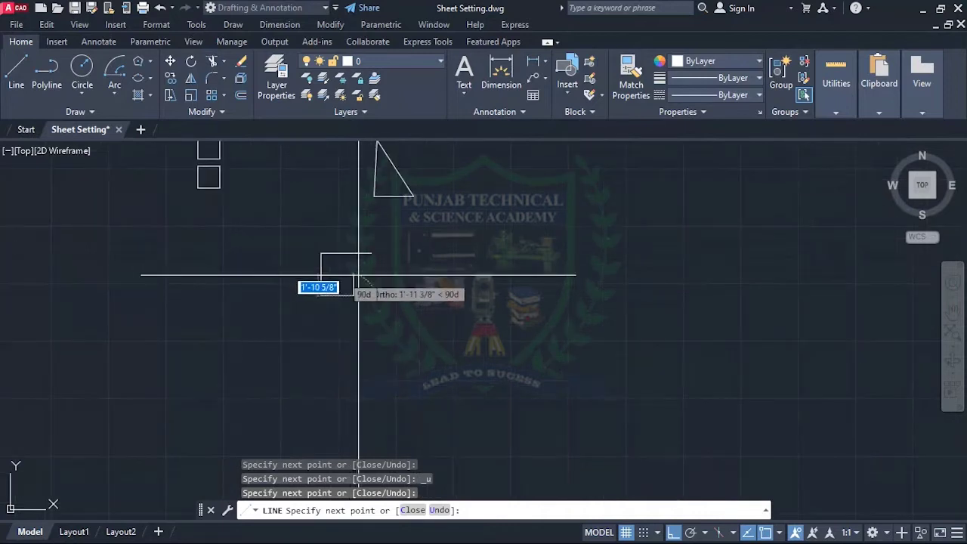
left_click(354, 392)
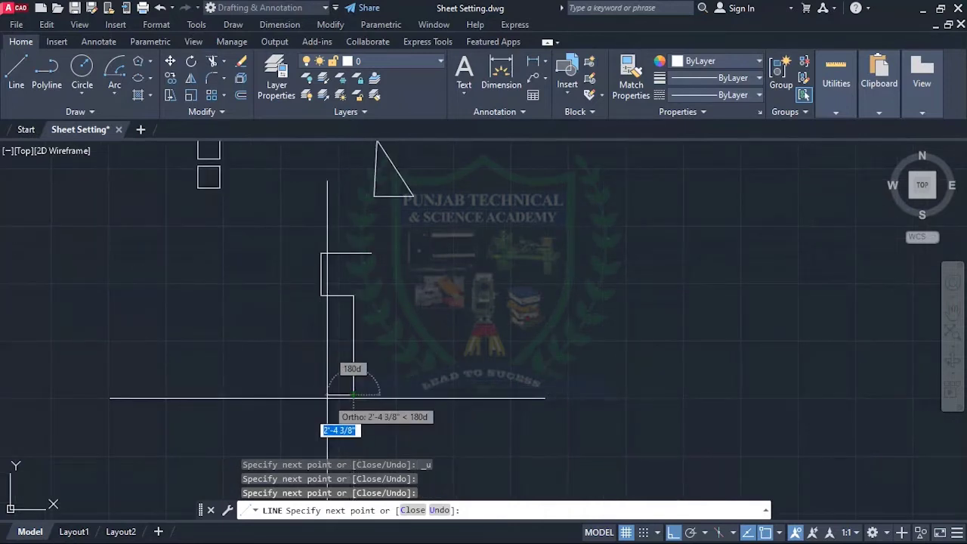
left_click(330, 396)
left_click(331, 430)
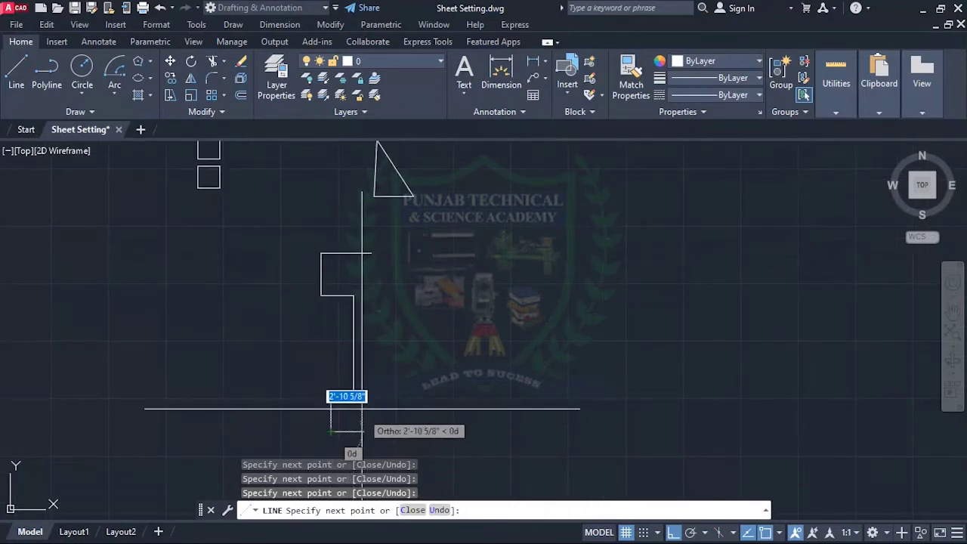
left_click(354, 430)
key("Return")
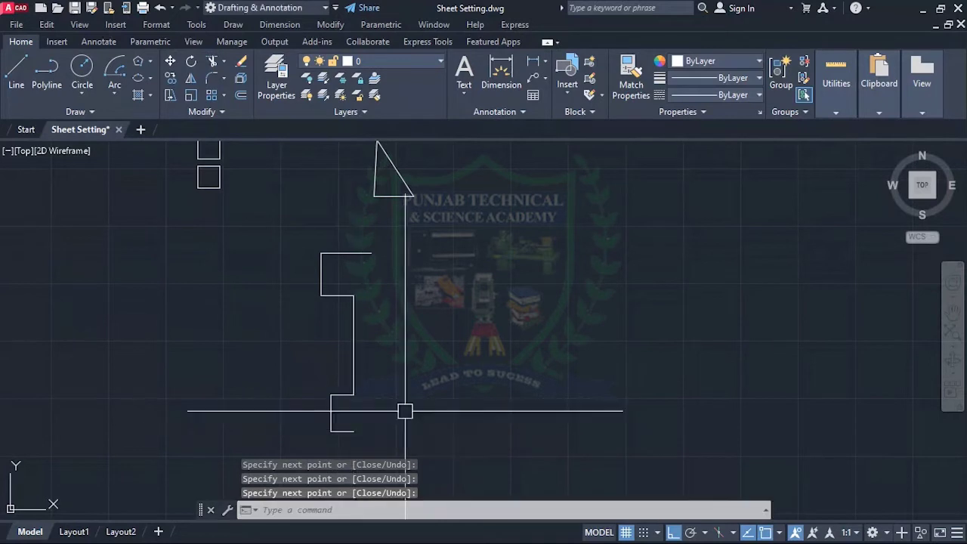
- Mirror the stepped half profile about a vertical axis through the open end of its upper horizontal line, keeping the source objects
scroll(346, 298, "down", 2)
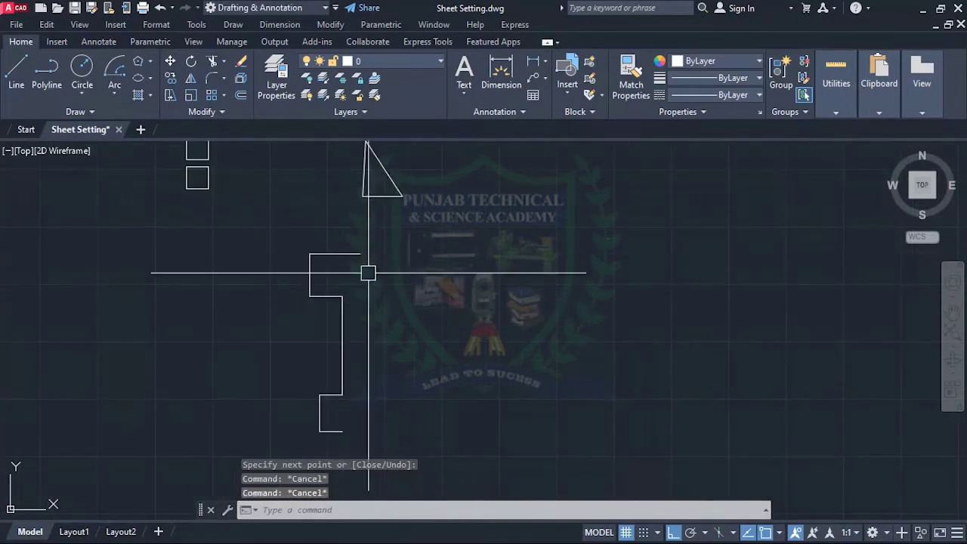
scroll(395, 299, "down", 2)
scroll(397, 304, "up", 2)
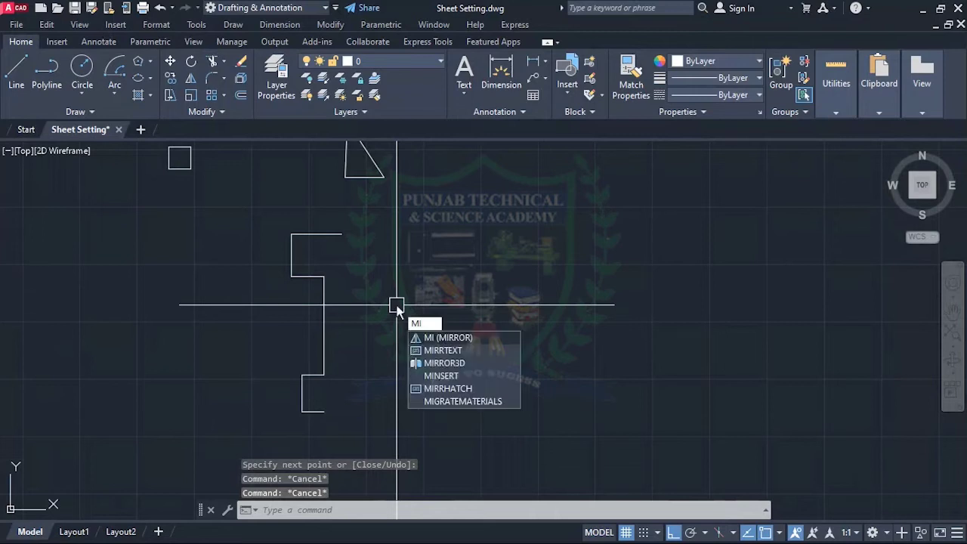
key("Return")
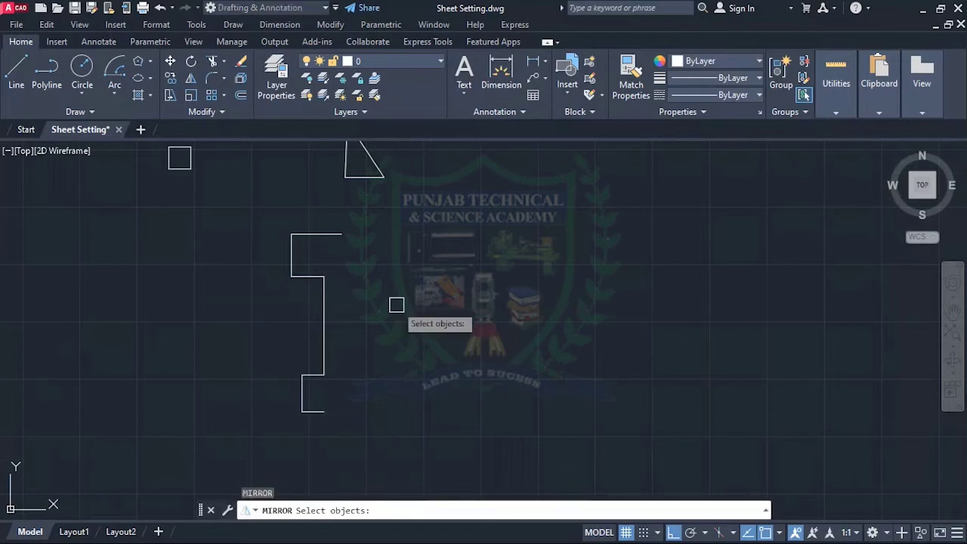
left_click(370, 213)
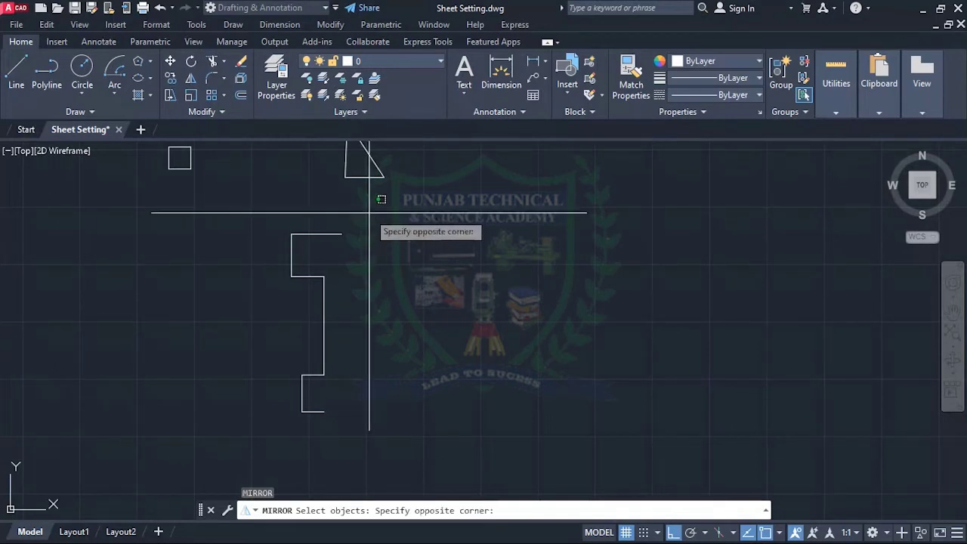
left_click(250, 425)
scroll(347, 383, "down", 3)
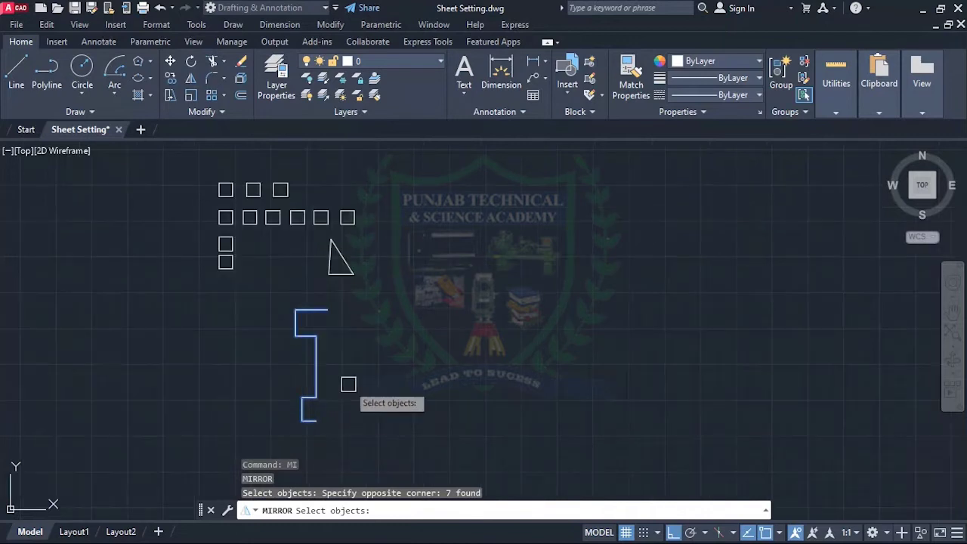
scroll(350, 380, "up", 3)
key("Return")
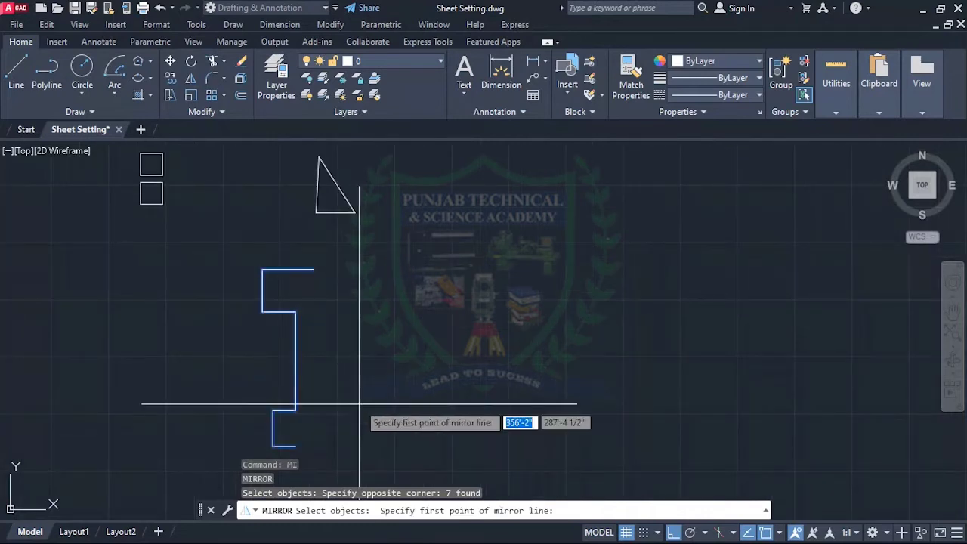
left_click(312, 269)
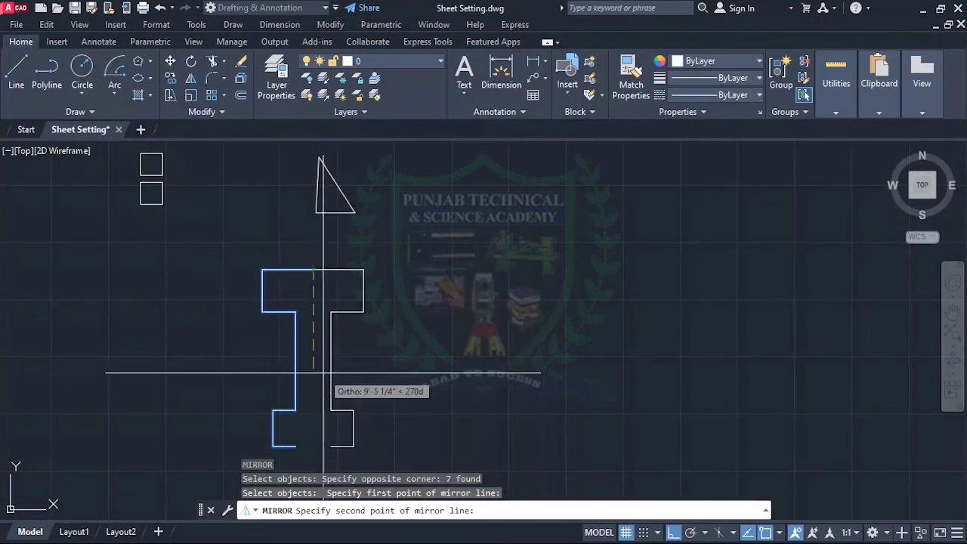
scroll(323, 328, "down", 3)
scroll(324, 285, "up", 3)
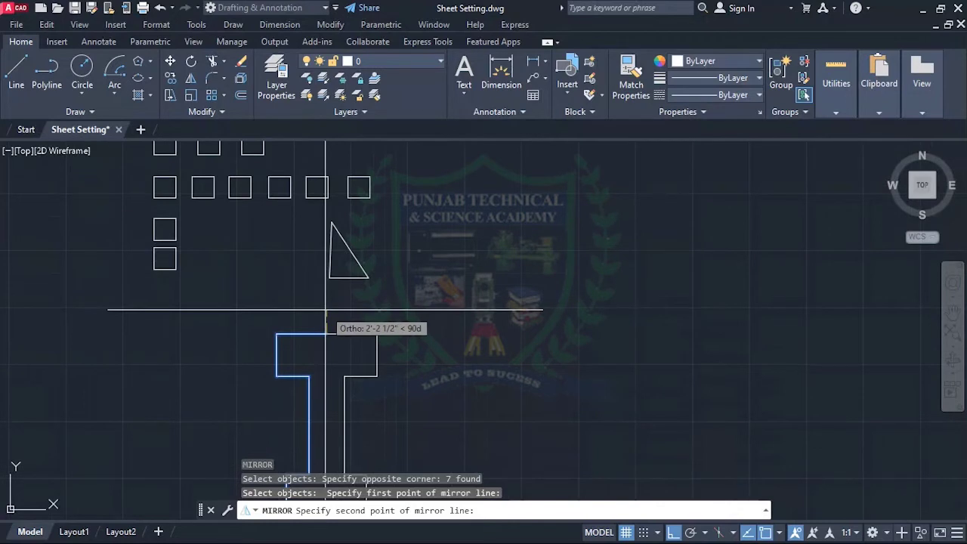
left_click(325, 310)
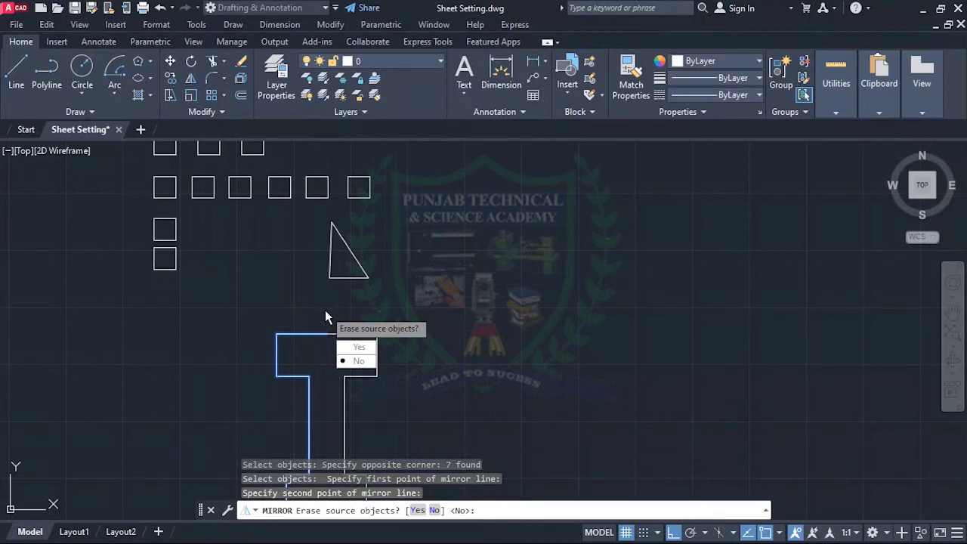
type("n")
key("Return")
scroll(362, 276, "down", 4)
scroll(368, 233, "up", 4)
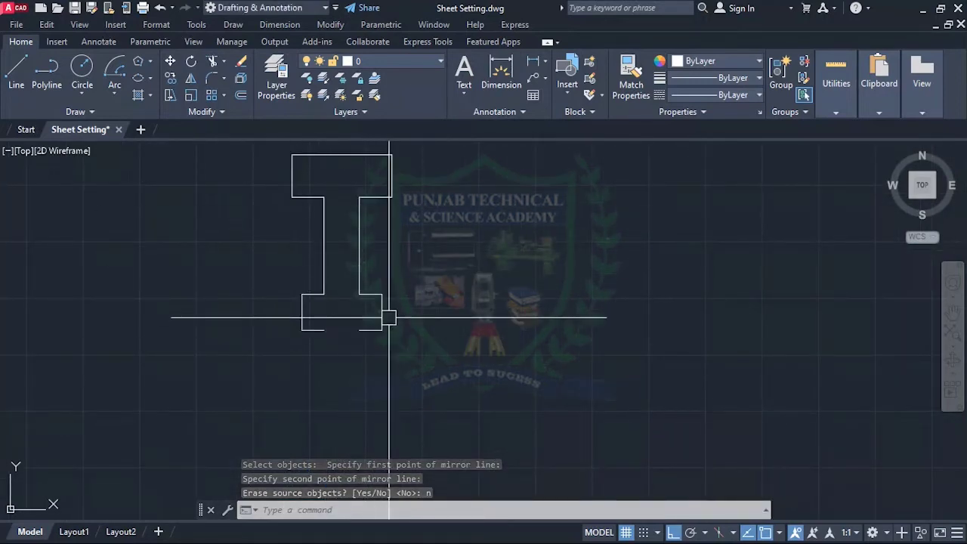
- Draw a 10' horizontal line to the right of the triangle
scroll(339, 325, "down", 3)
scroll(345, 281, "up", 5)
scroll(345, 282, "down", 3)
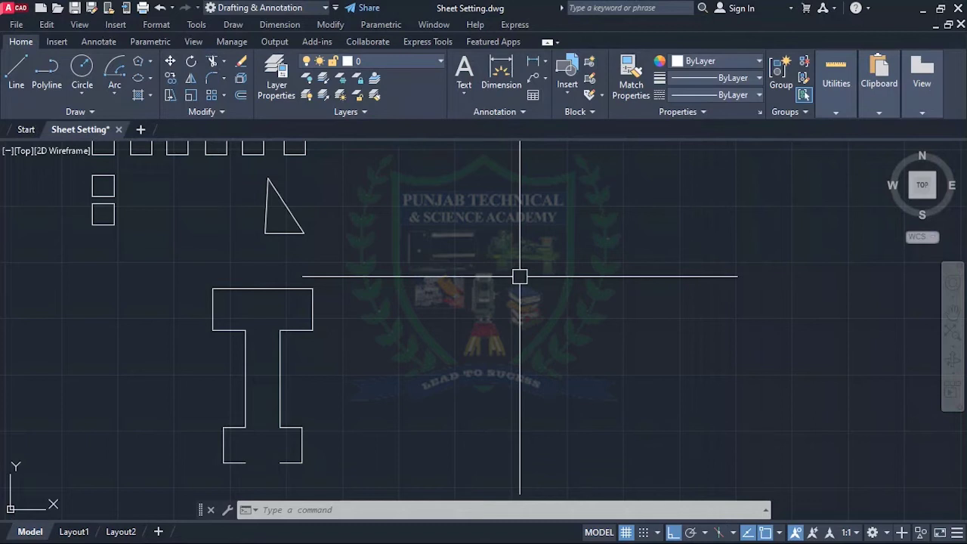
type("l")
key("Return")
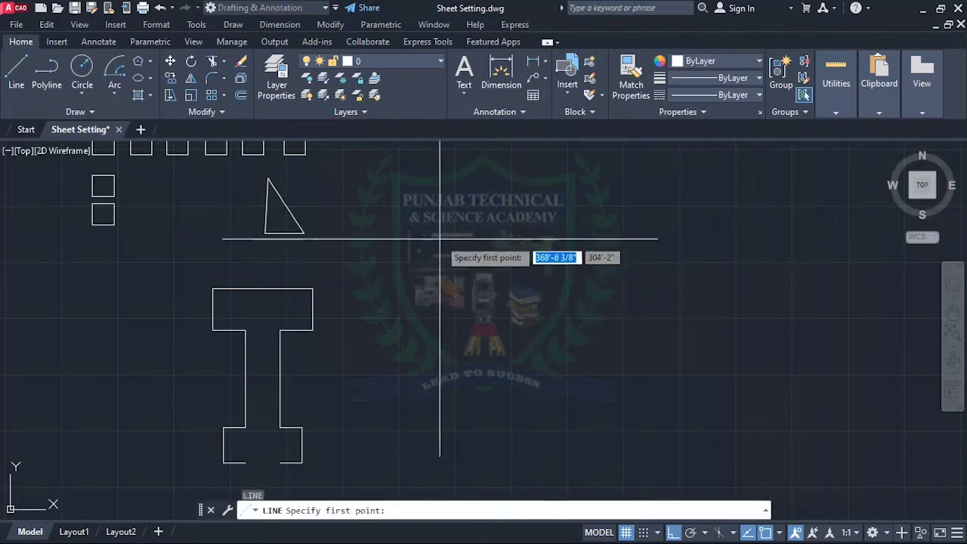
left_click(408, 225)
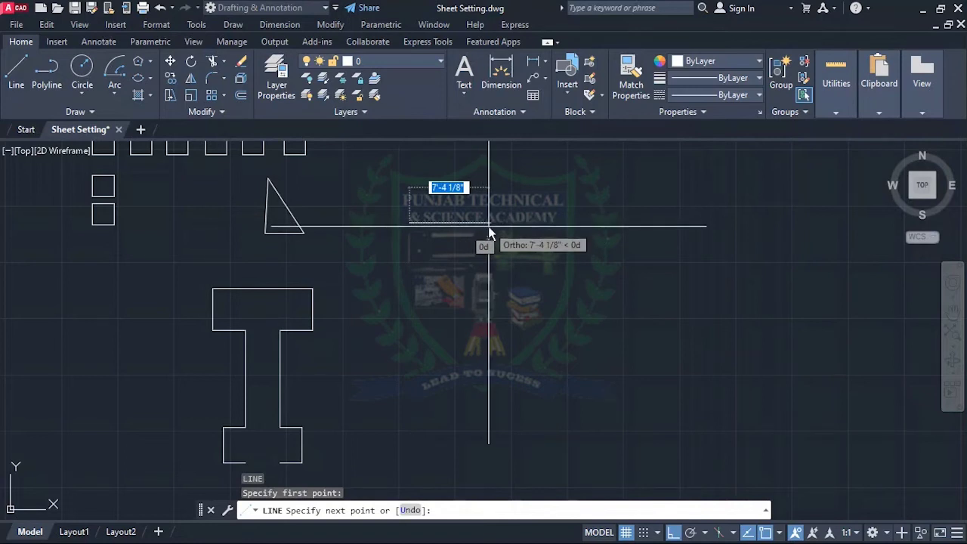
type("10'")
key("Return")
key("Return")
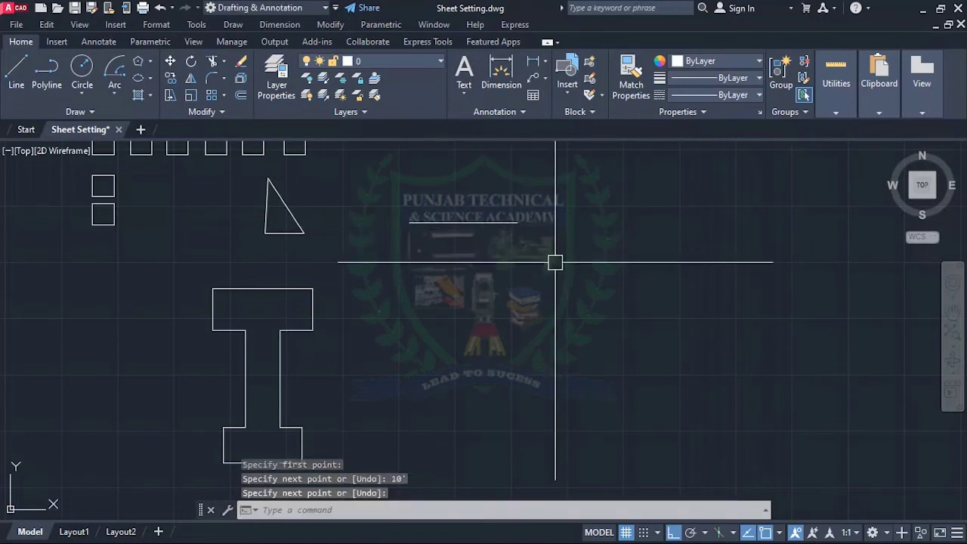
- Draw a separate 10' vertical line downward, starting below and beyond the right end of the horizontal line
key("Return")
left_click(550, 263)
type("1")
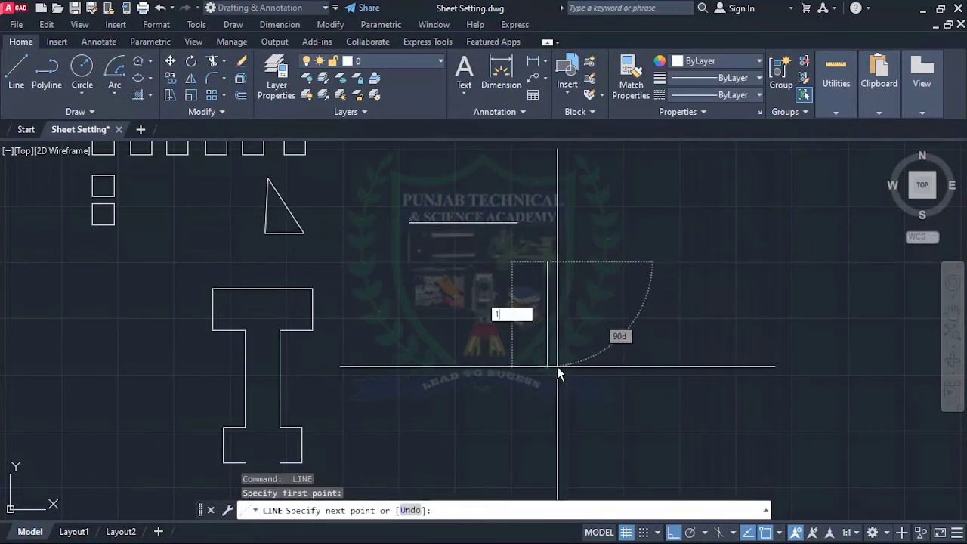
type("0'")
key("Return")
key("Return")
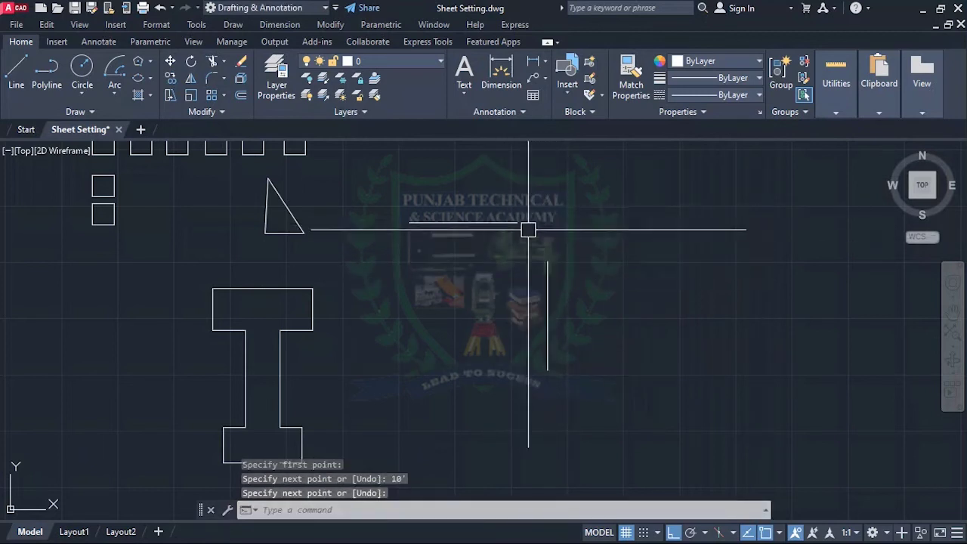
- Fillet the two separate 10' lines with zero radius so they meet in a sharp corner
type("F")
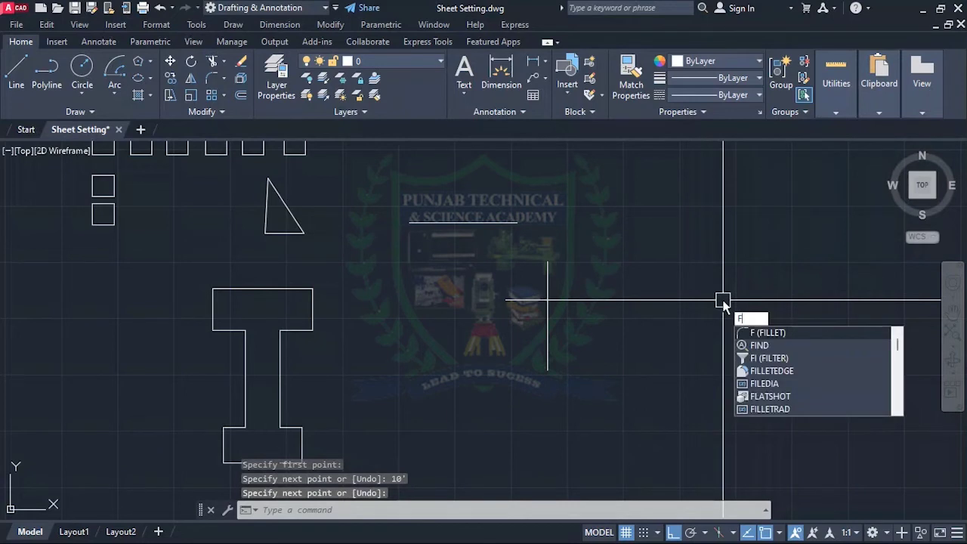
key("Return")
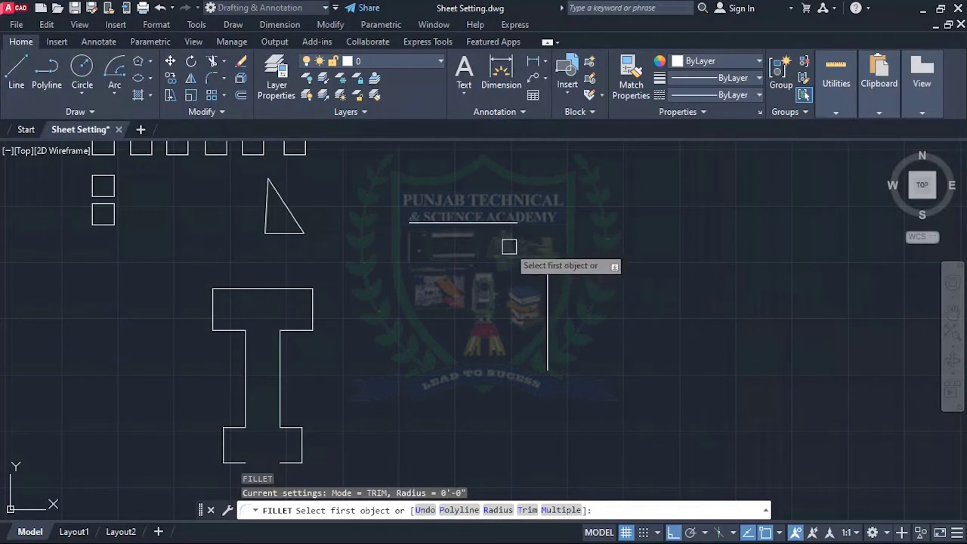
left_click(485, 224)
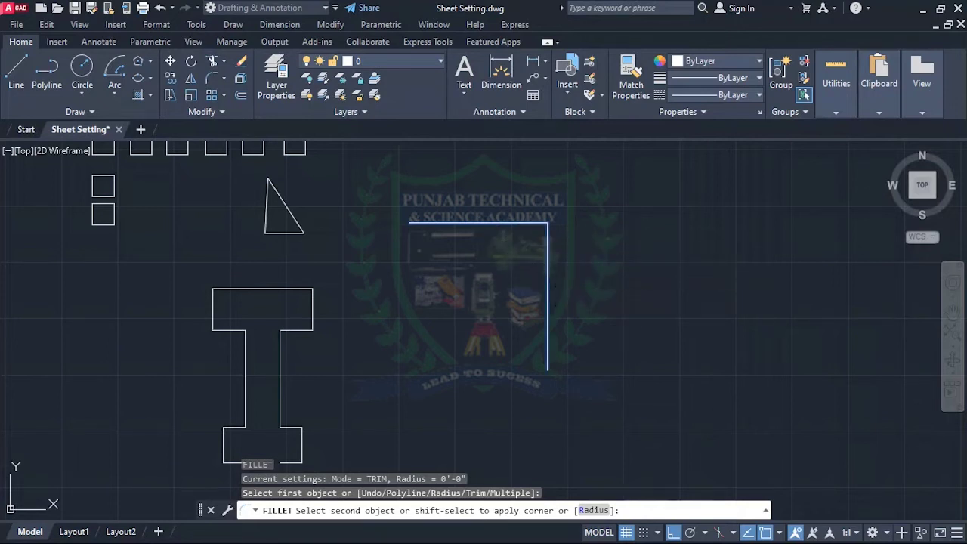
left_click(547, 302)
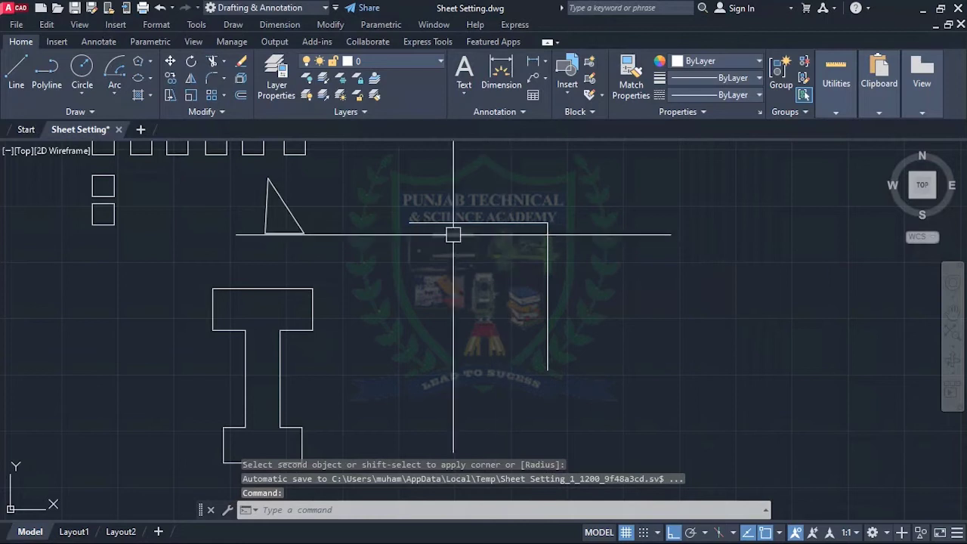
scroll(496, 277, "down", 2)
scroll(479, 255, "down", 2)
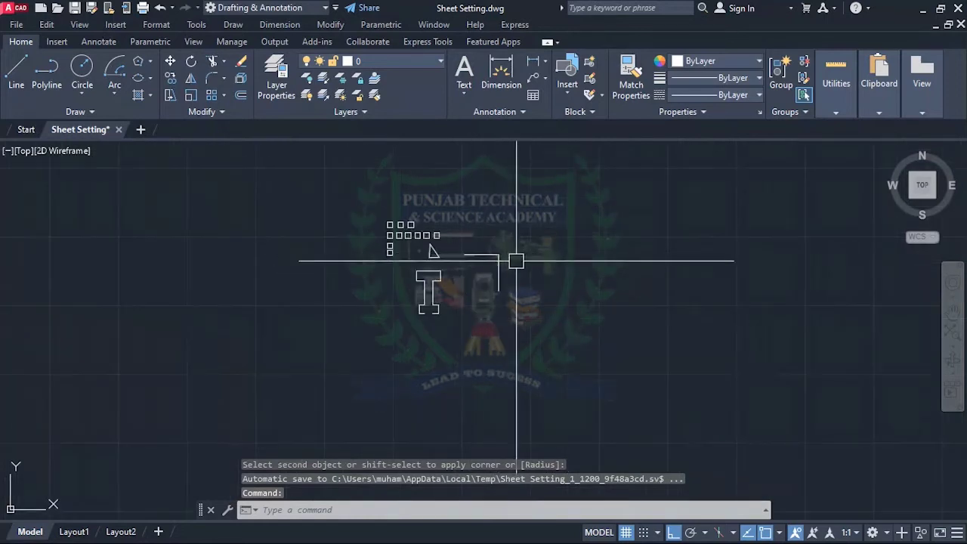
scroll(516, 264, "up", 3)
scroll(483, 261, "up", 2)
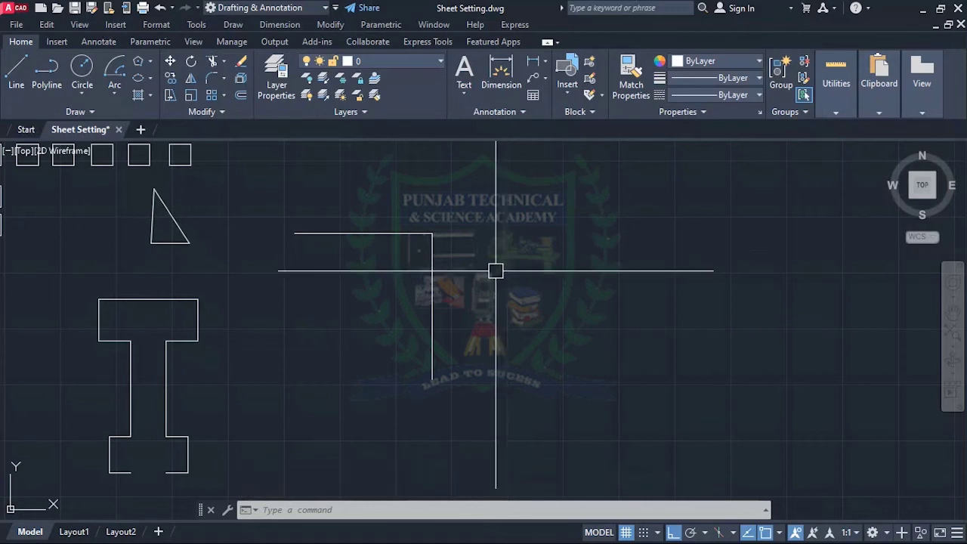
- Draw a 5' horizontal line to the right of the sharp-cornered pair of lines
type("l")
key("Return")
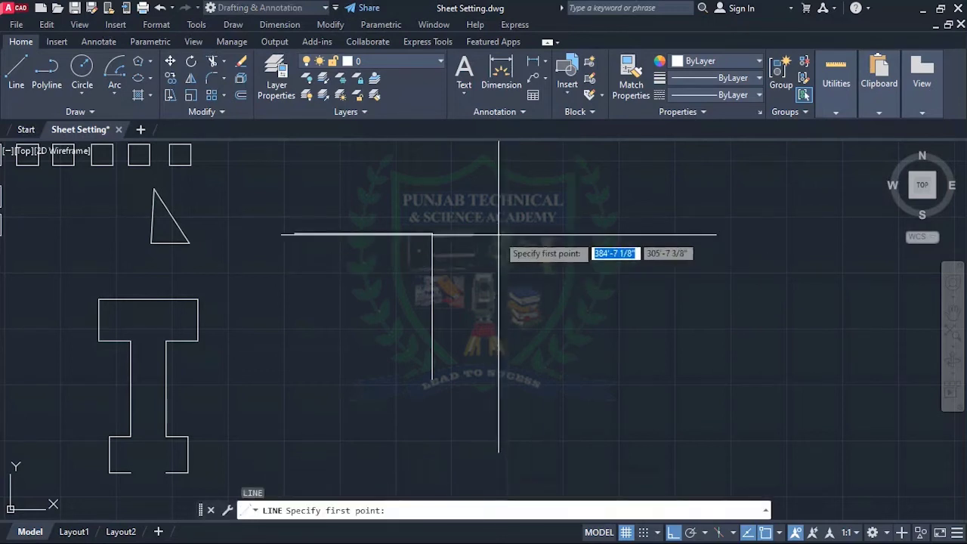
left_click(498, 234)
type("5'")
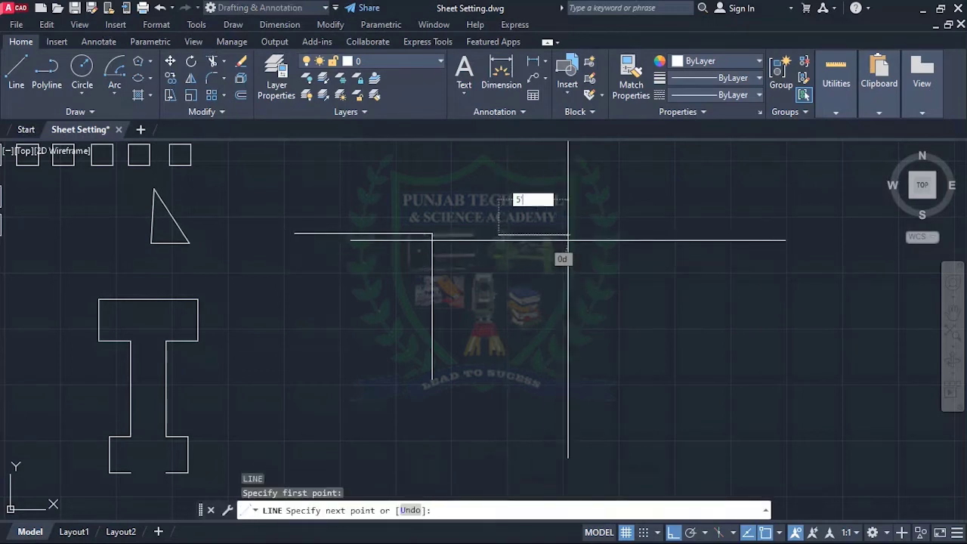
key("Return")
key("Return")
- Draw a separate 4' vertical line downward, starting below and beyond the right end of the 5' line
key("Return")
left_click(576, 256)
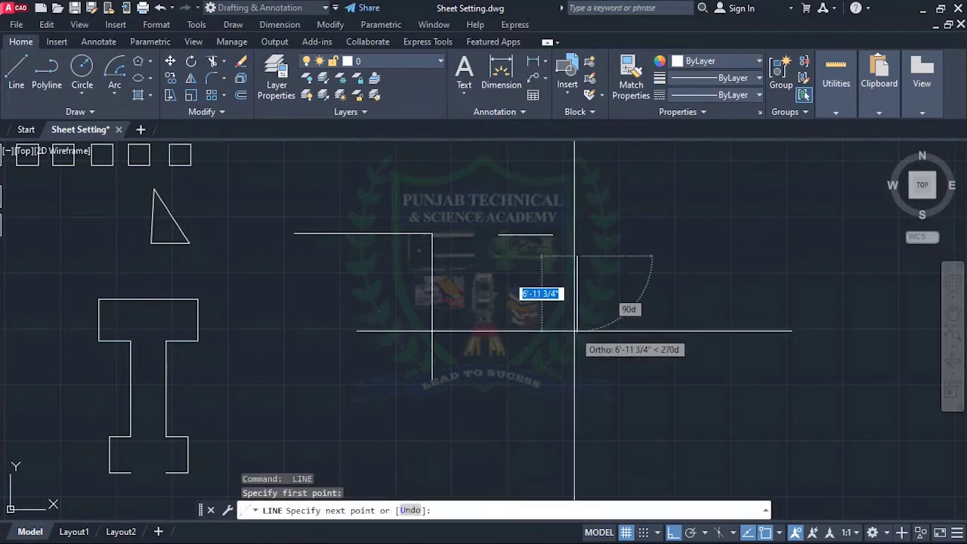
type("4'")
key("Return")
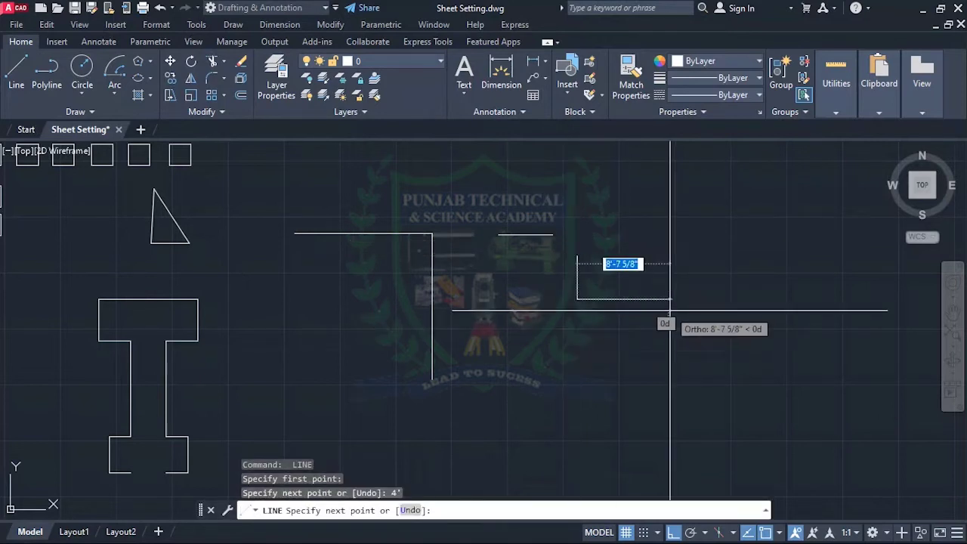
key("Escape")
- Fillet the 5' horizontal line and the 4' vertical line with a 2' radius
scroll(577, 236, "up", 4)
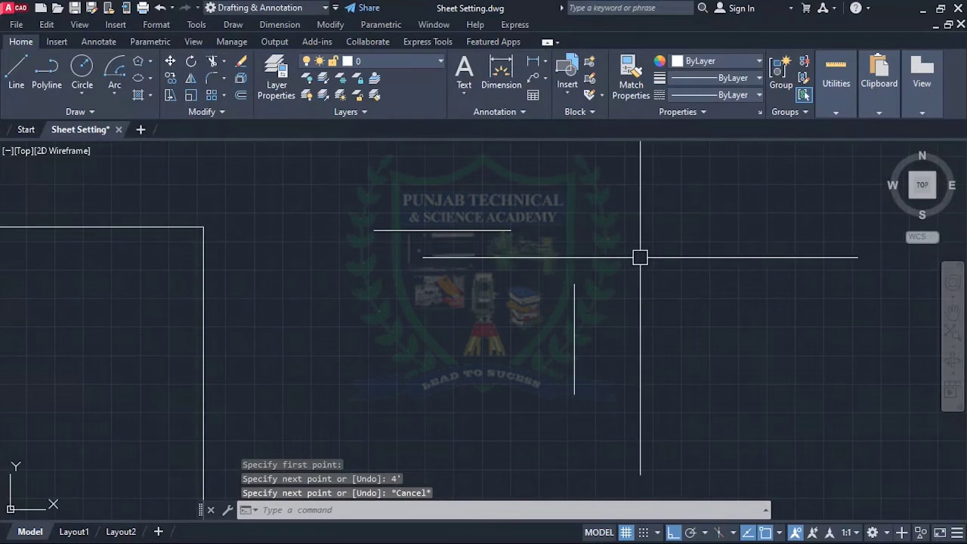
type("f")
key("Return")
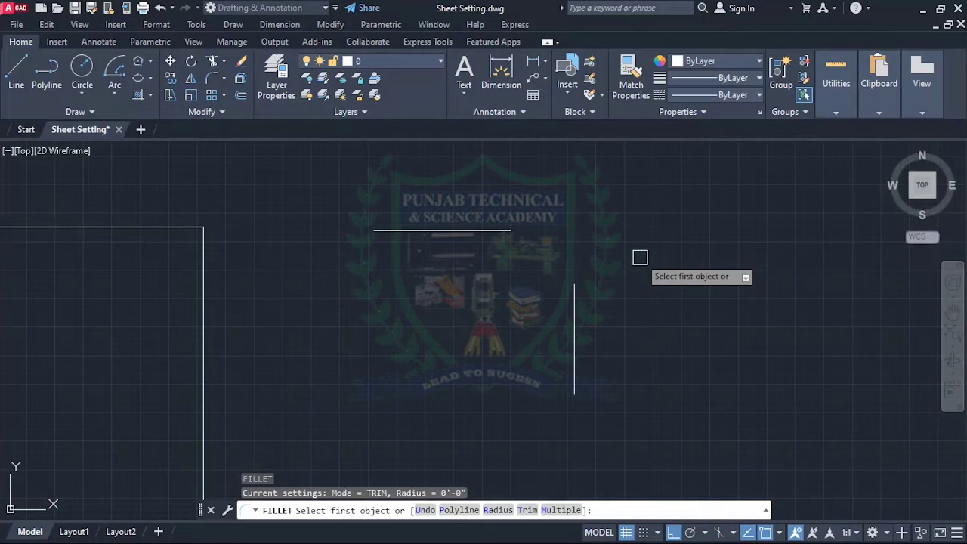
type("r")
key("Return")
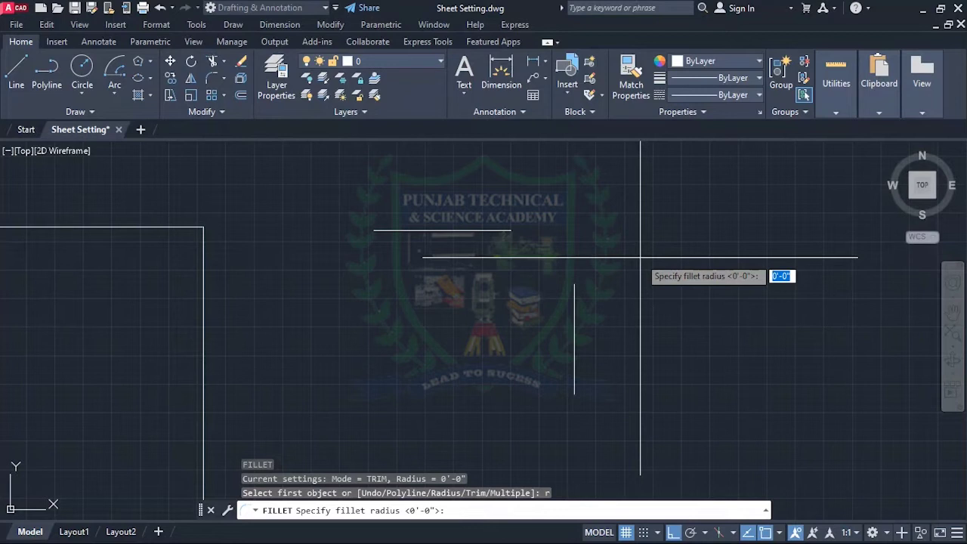
key("Return")
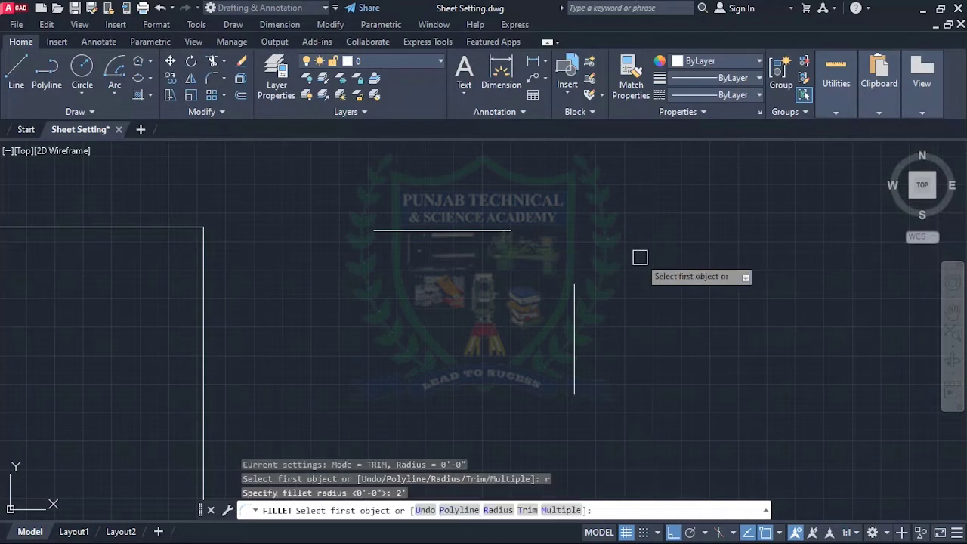
left_click(491, 230)
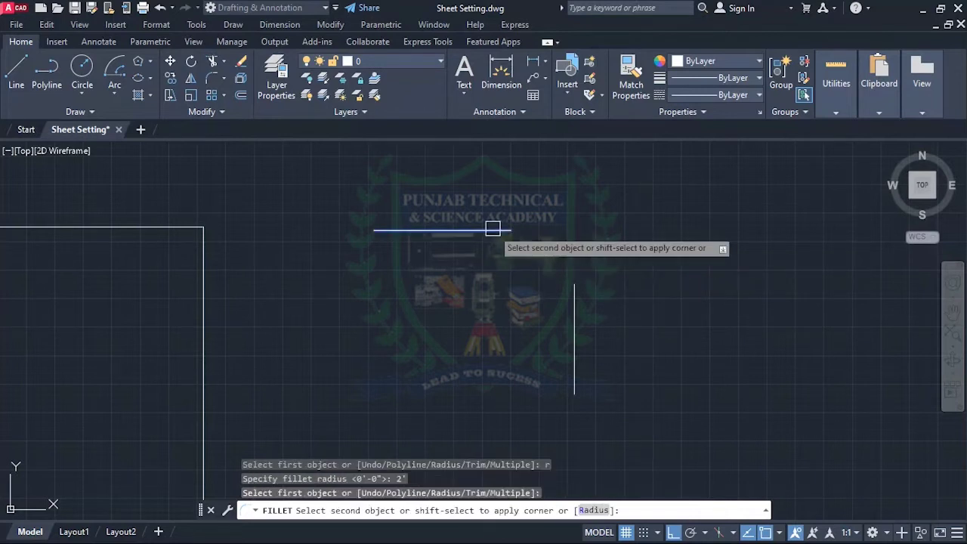
left_click(575, 312)
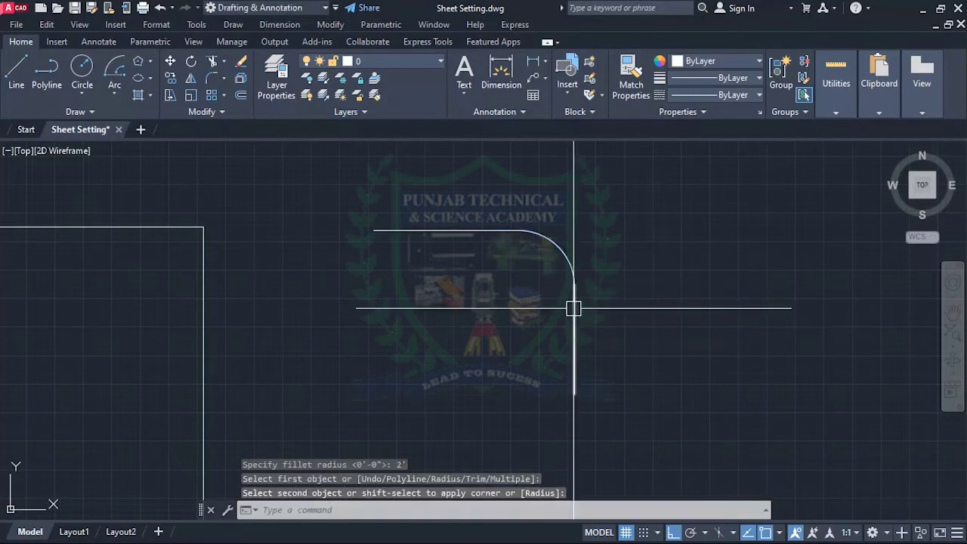
left_click(557, 246)
key("Escape")
mouse_move(632, 252)
middle_mouse_down()
mouse_move(468, 239)
mouse_move(494, 243)
middle_mouse_up()
scroll(495, 245, "up", 3)
scroll(472, 219, "down", 3)
scroll(468, 255, "up", 2)
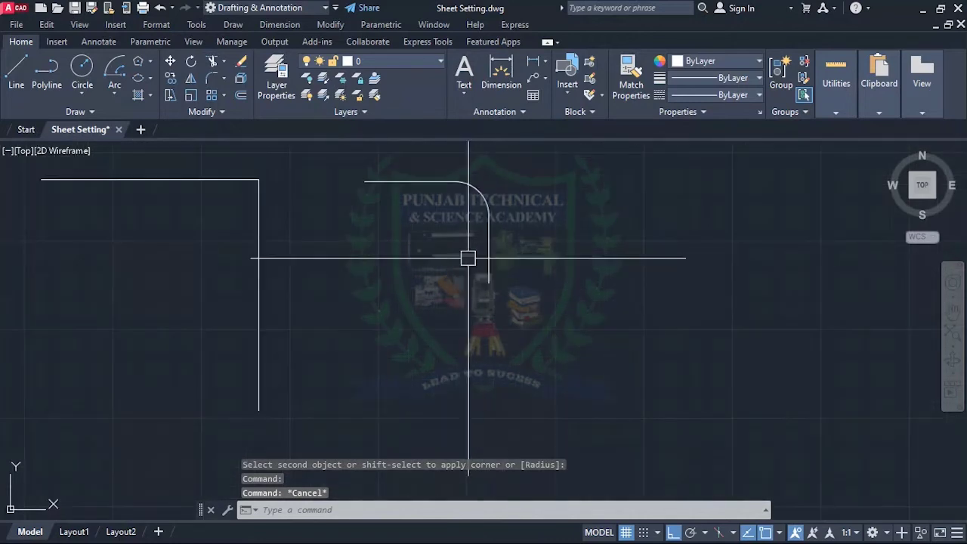
scroll(478, 185, "up", 2)
scroll(461, 224, "down", 1)
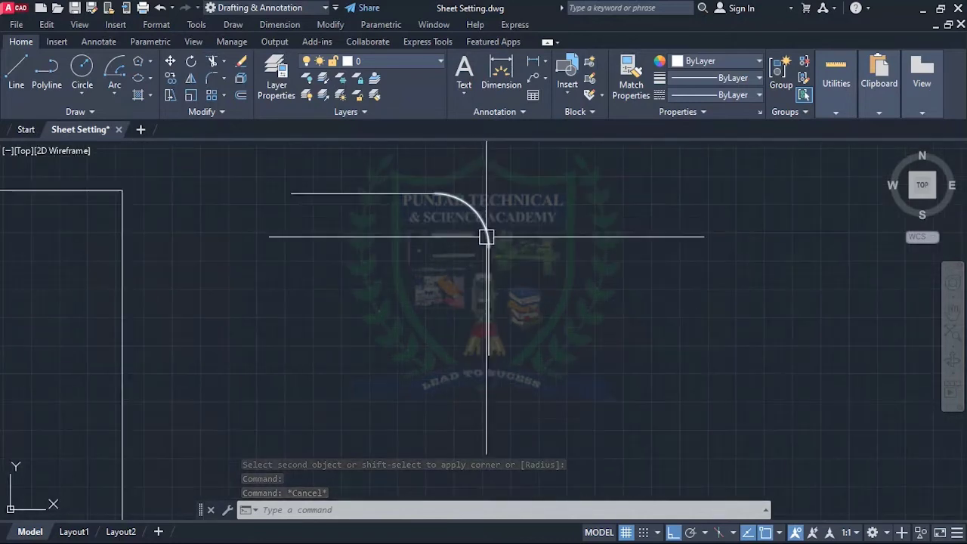
scroll(424, 240, "down", 1)
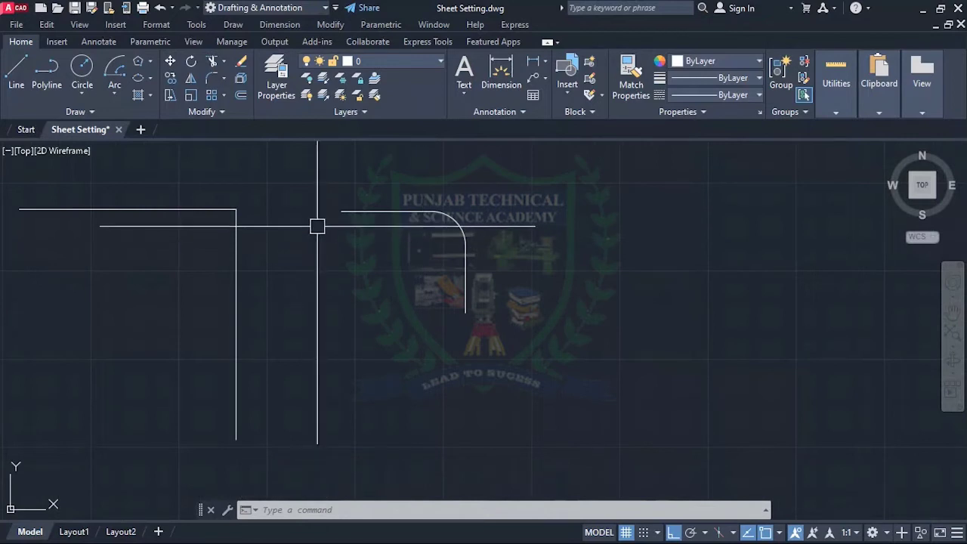
type("f")
key("Return")
left_click(236, 240)
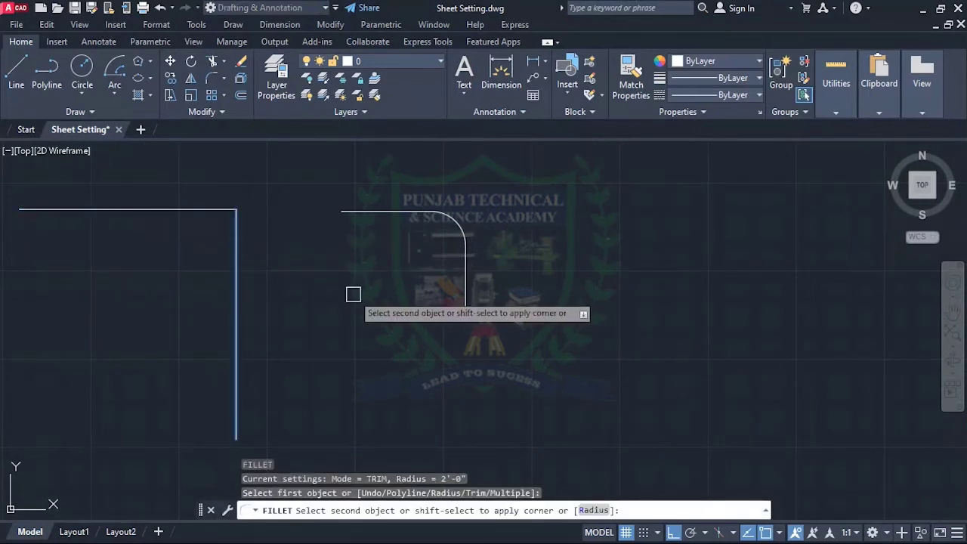
key("Escape")
scroll(356, 284, "down", 2)
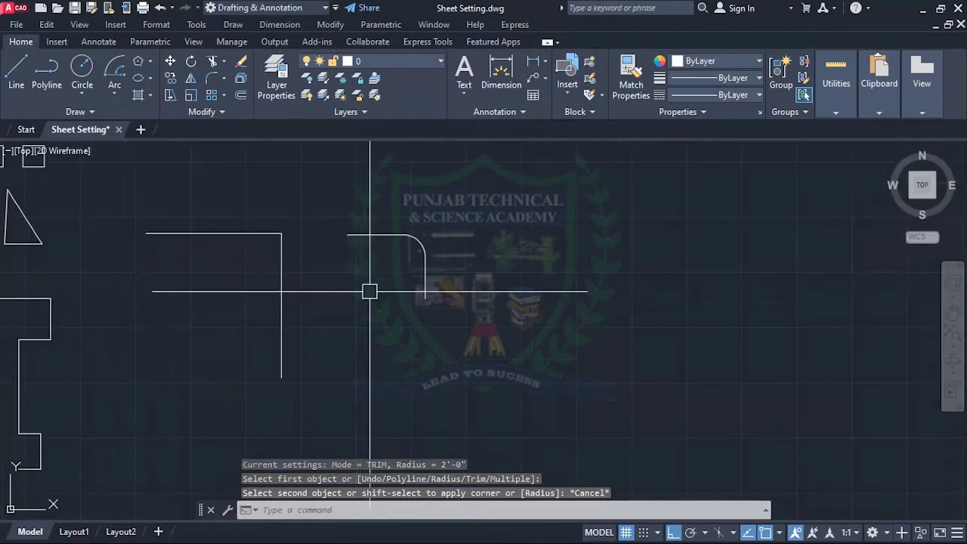
- Set the fillet radius to 0 and save the drawing
type("f")
key("Return")
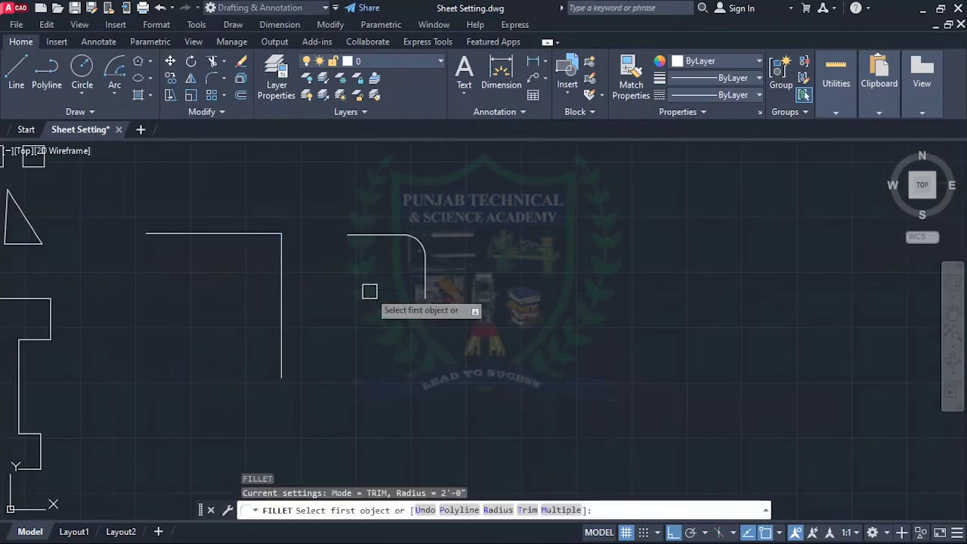
type("r")
key("Return")
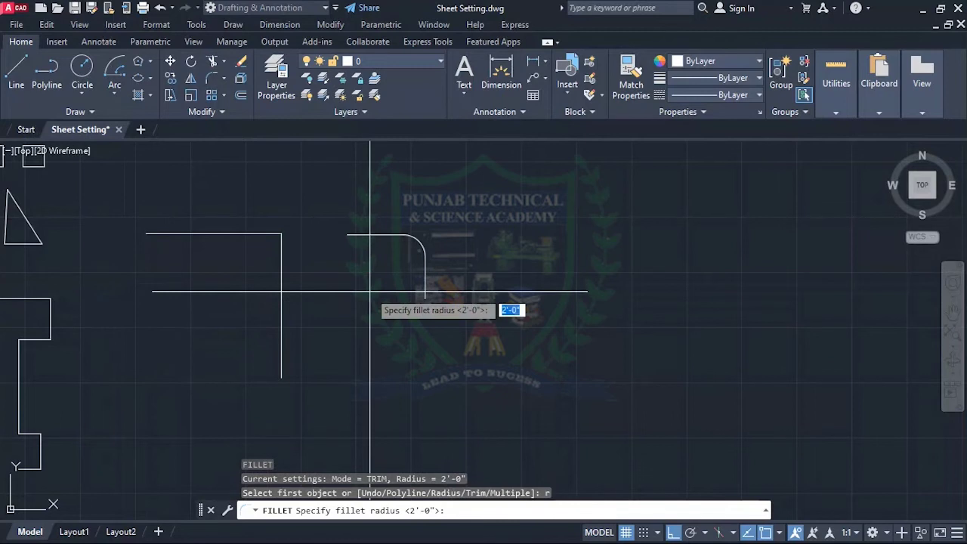
key("Return")
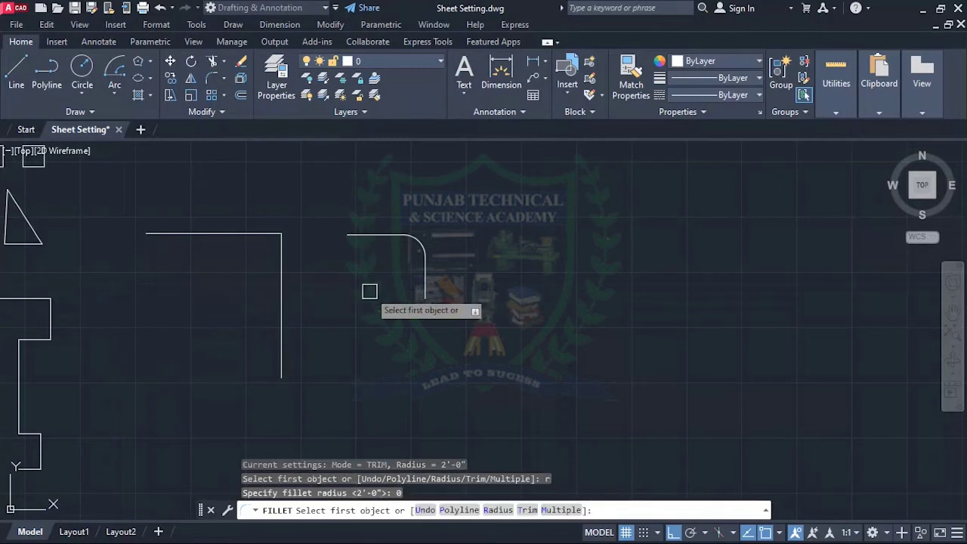
key("ctrl+s")
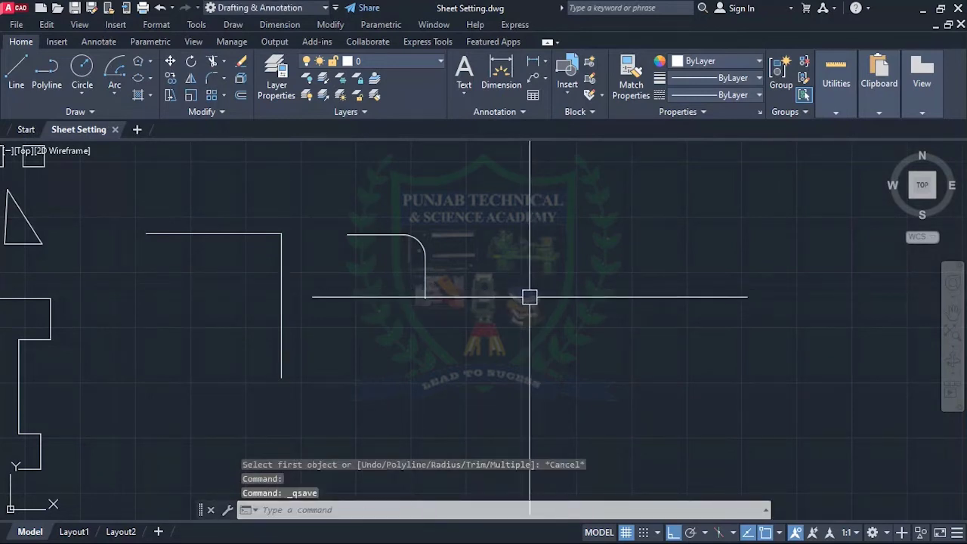
- Apply the zero-radius fillet again to the sharp corner between the two 10' lines
key("Return")
left_click(280, 270)
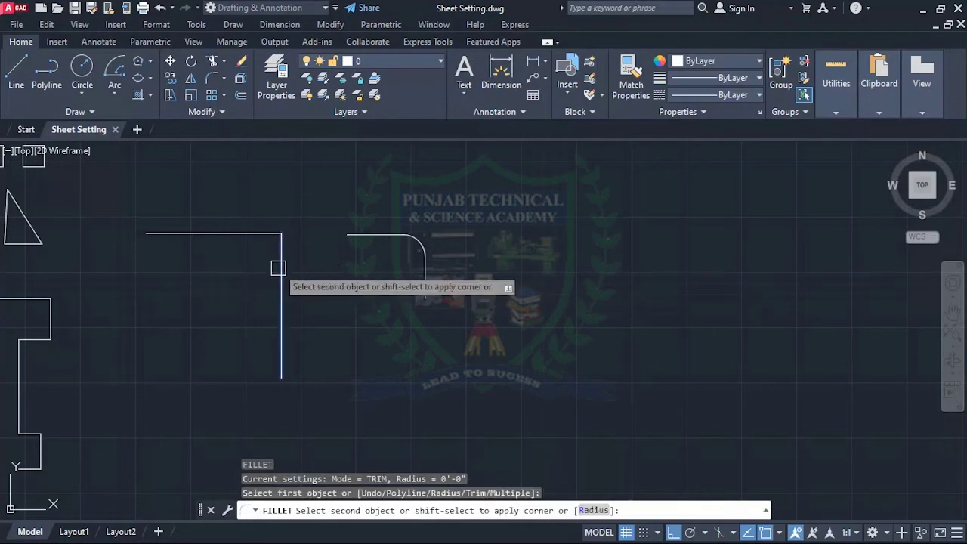
left_click(260, 235)
key("Return")
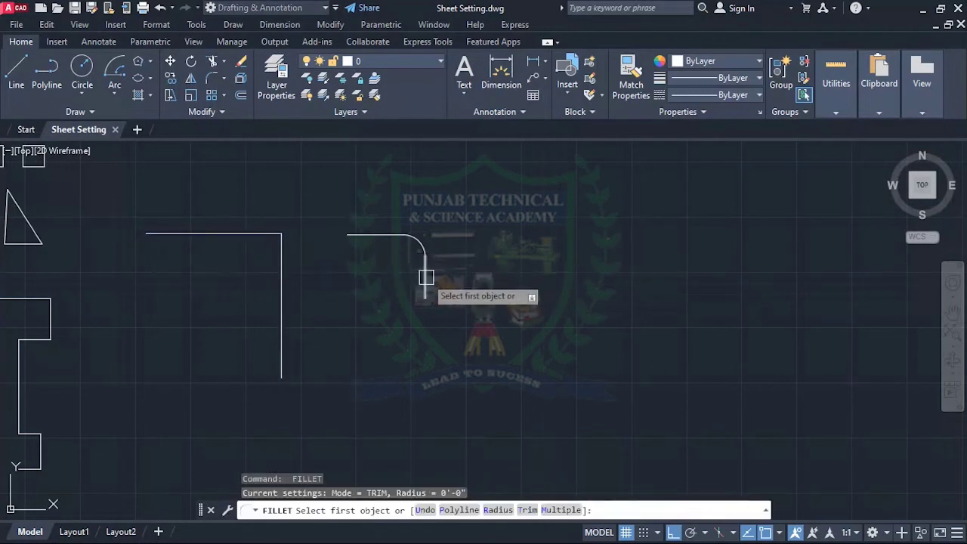
left_click(420, 274)
key("Escape")
scroll(446, 291, "down", 2)
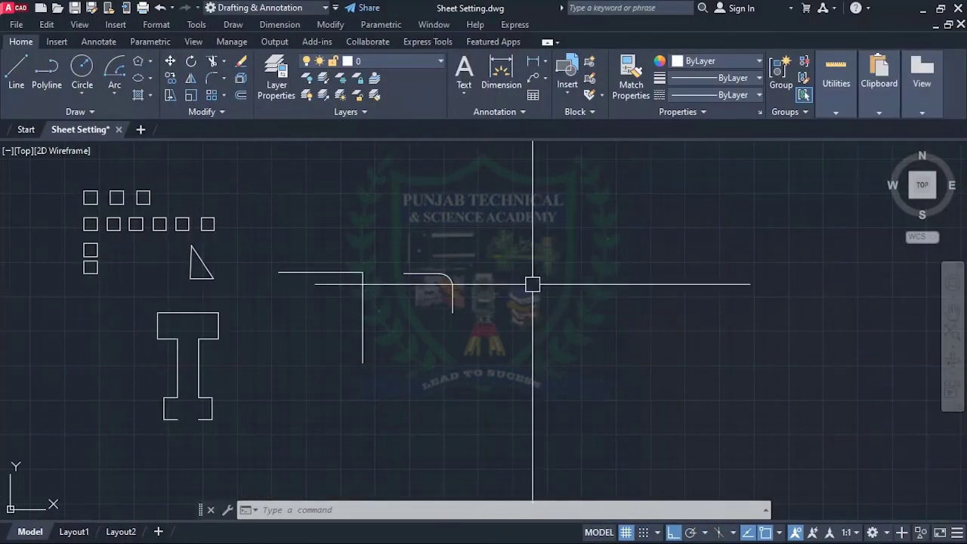
- Draw a 10' horizontal line to the right and a connected 10' vertical line downward, above and to the right of the rounded corner
type("l")
key("space")
left_click(511, 225)
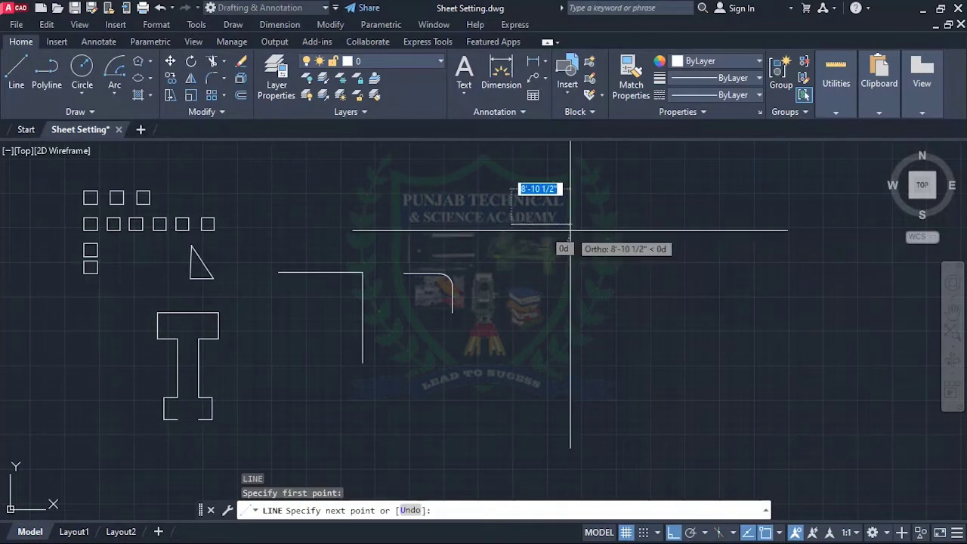
type("10'")
key("Return")
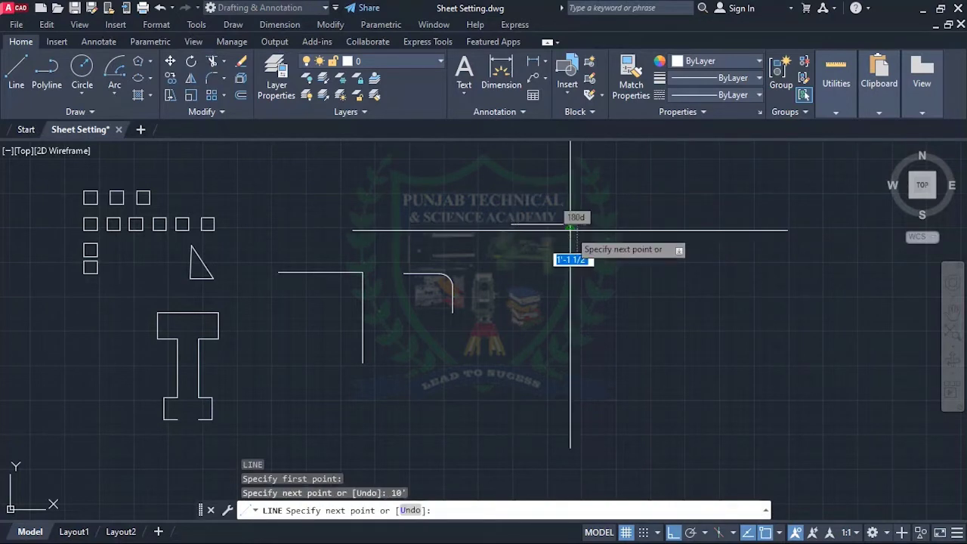
type("10'")
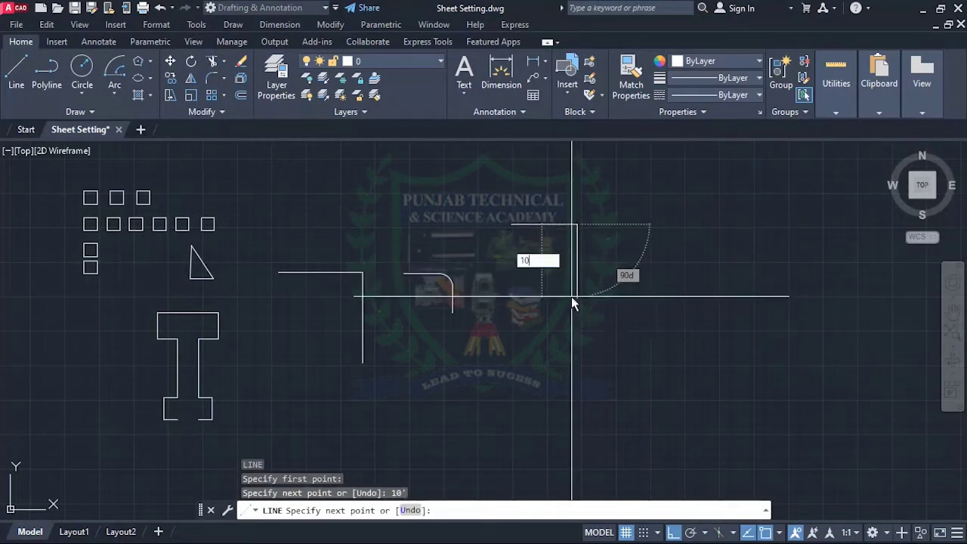
key("Return")
key("Return")
- Chamfer the corner between the new 10' horizontal and vertical lines with both distances set to 3'
scroll(627, 219, "up", 2)
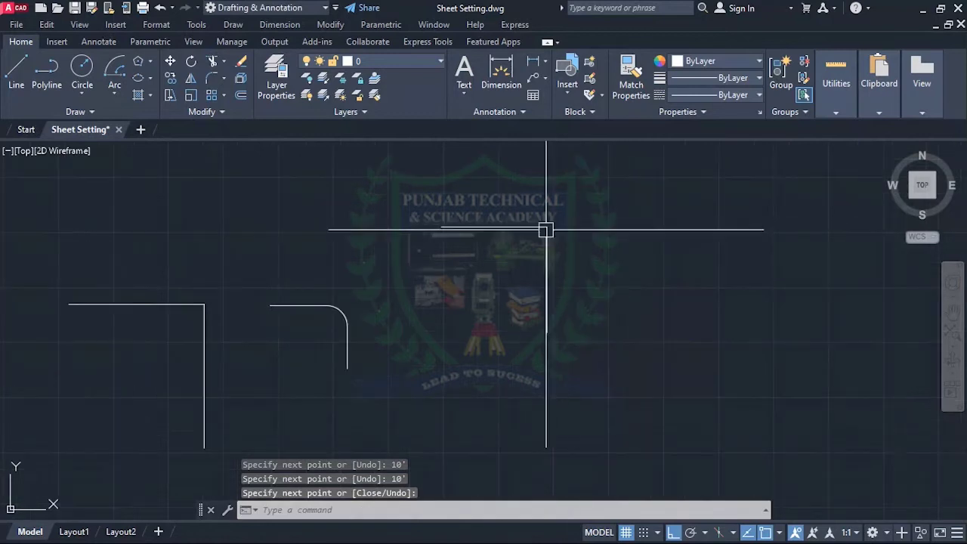
scroll(516, 213, "up", 2)
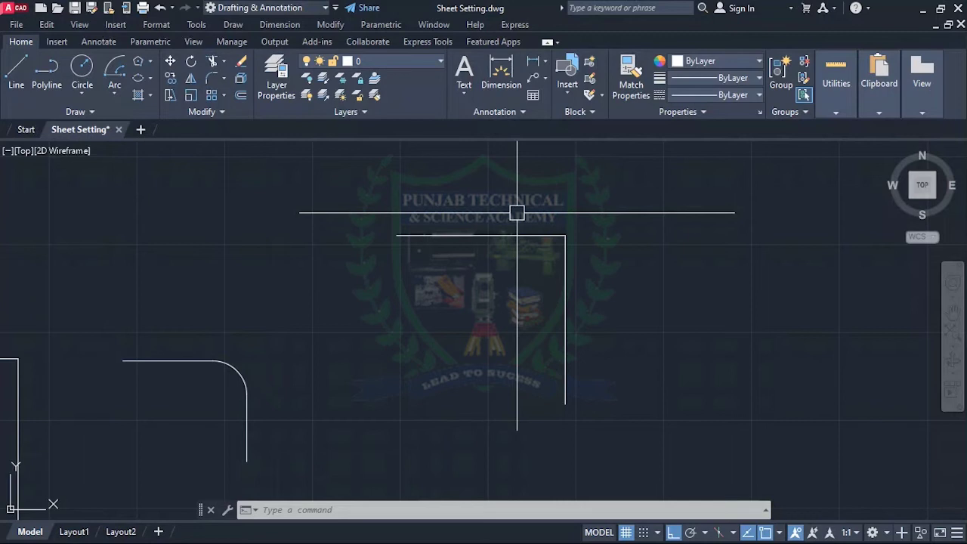
scroll(517, 213, "up", 2)
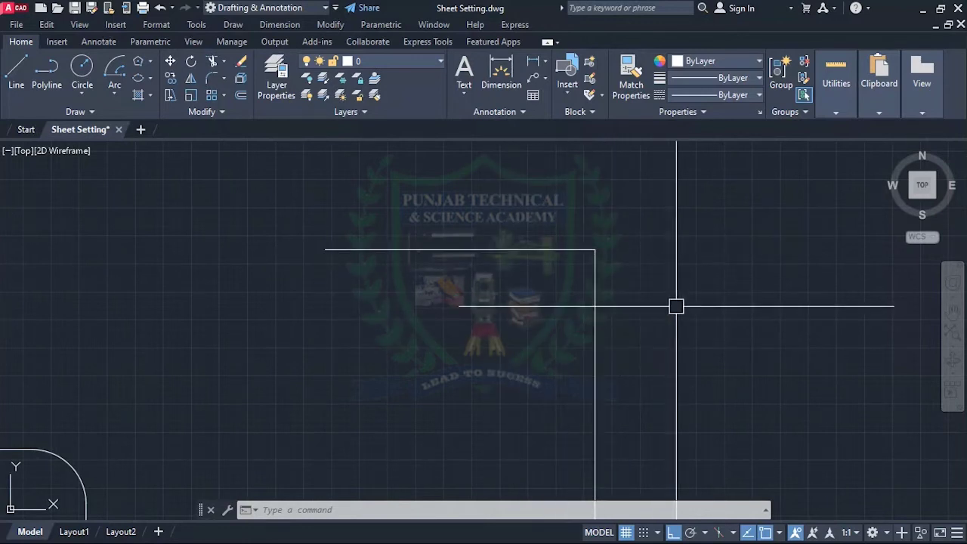
type("cha")
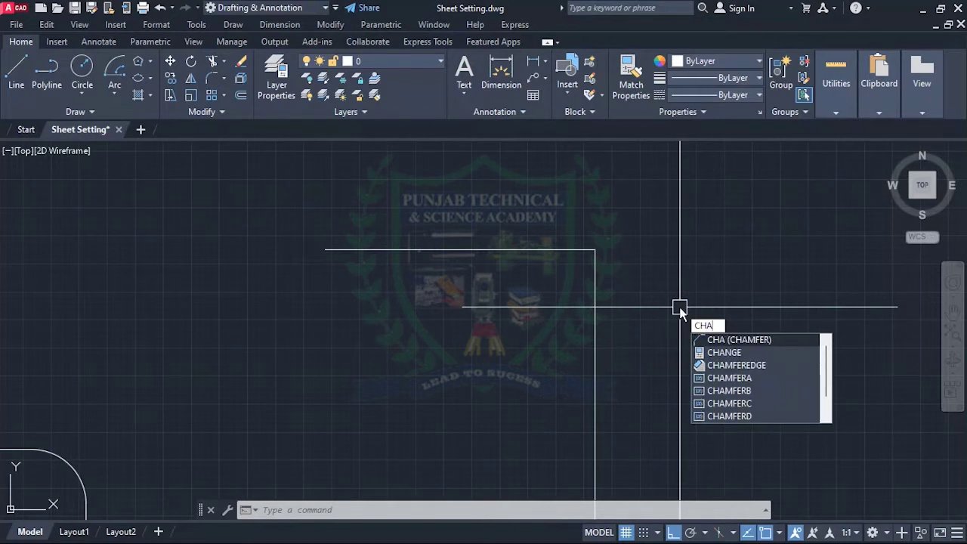
key("Return")
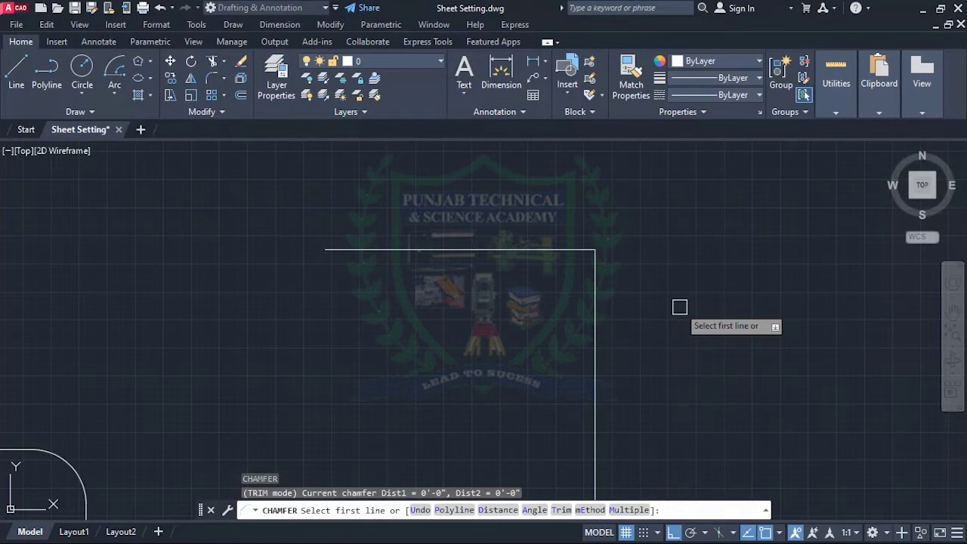
type("d")
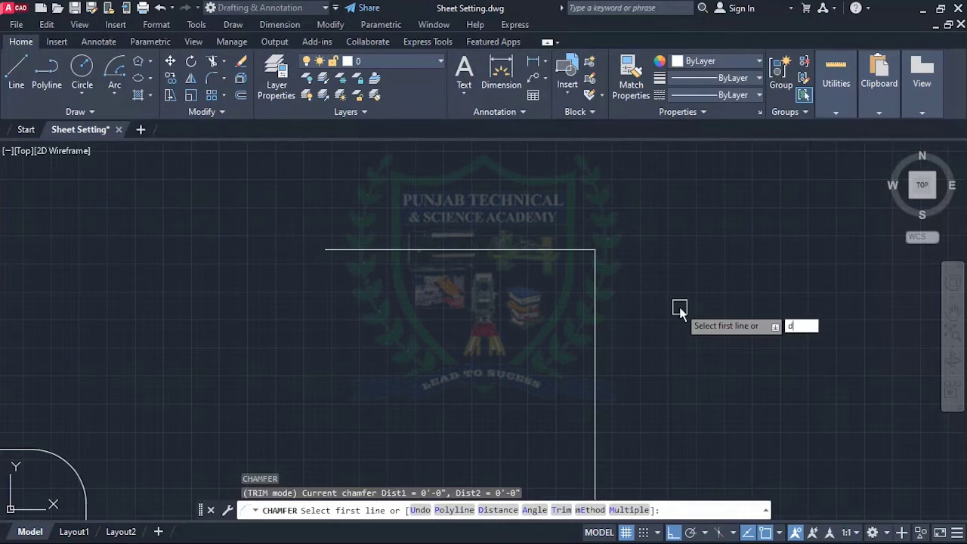
key("Return")
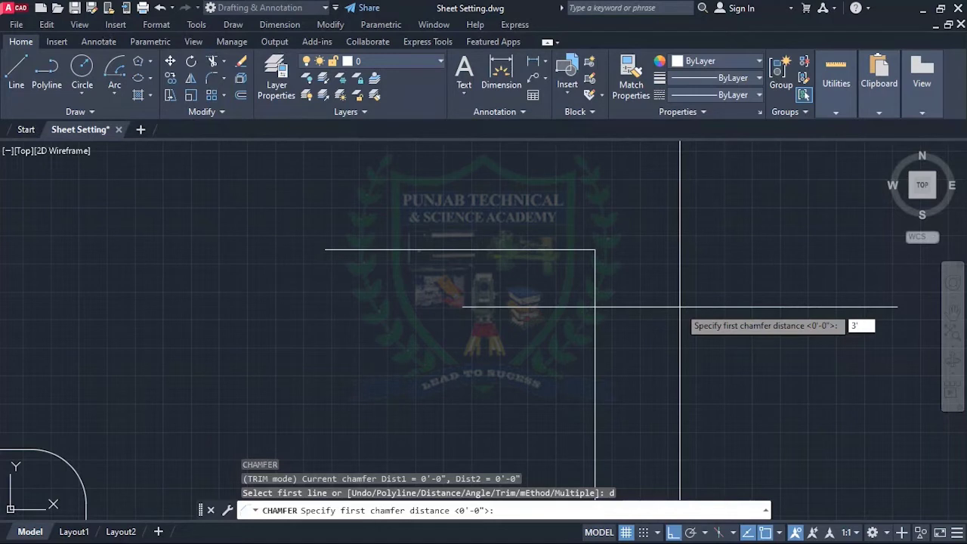
key("Return")
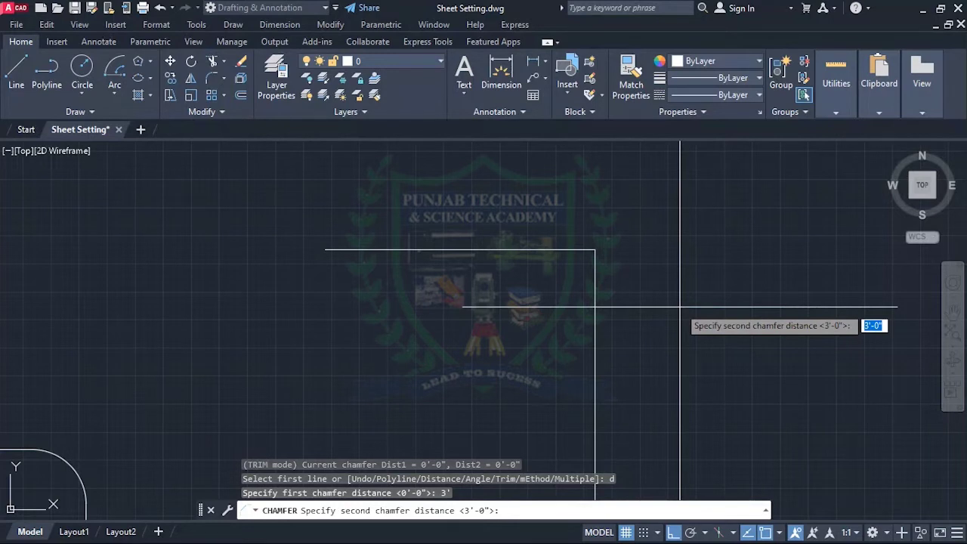
key("Return")
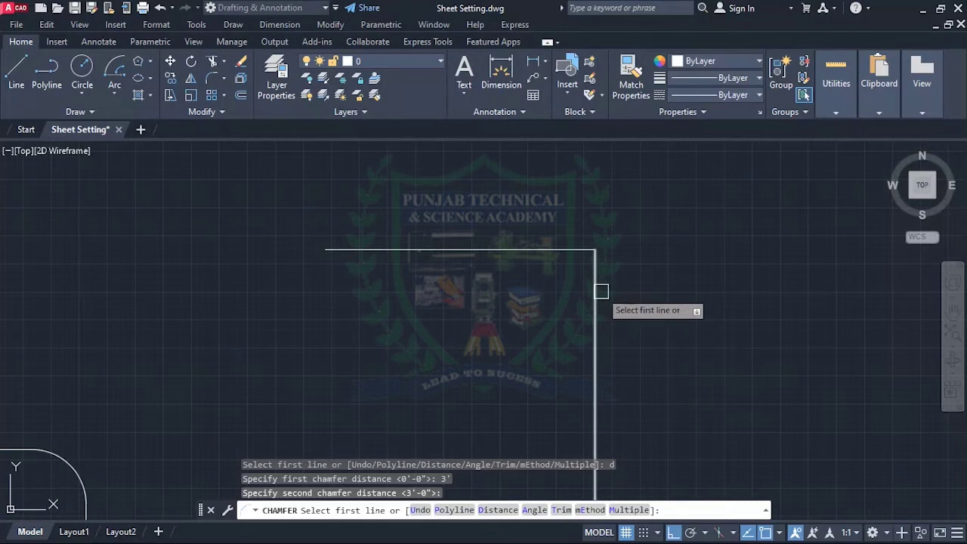
left_click(578, 251)
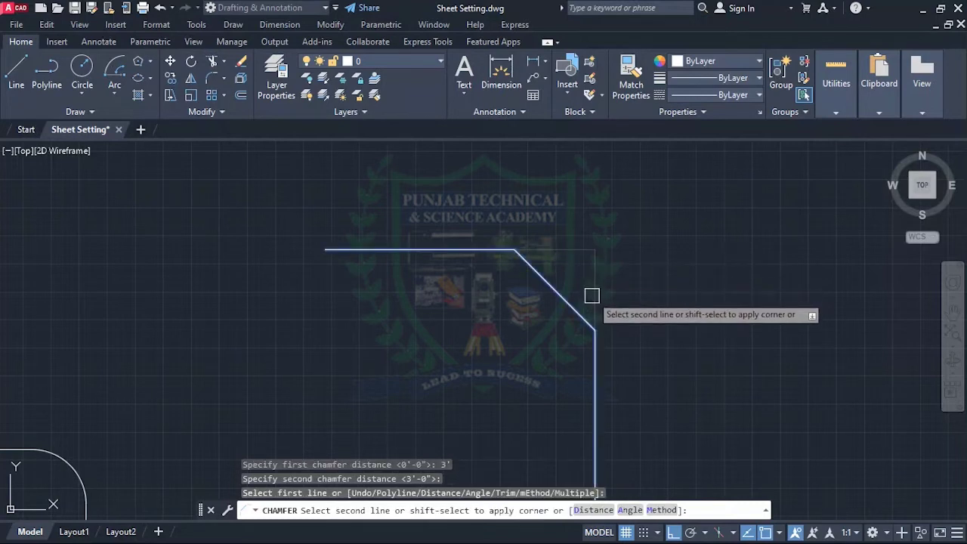
left_click(594, 347)
scroll(567, 310, "down", 3)
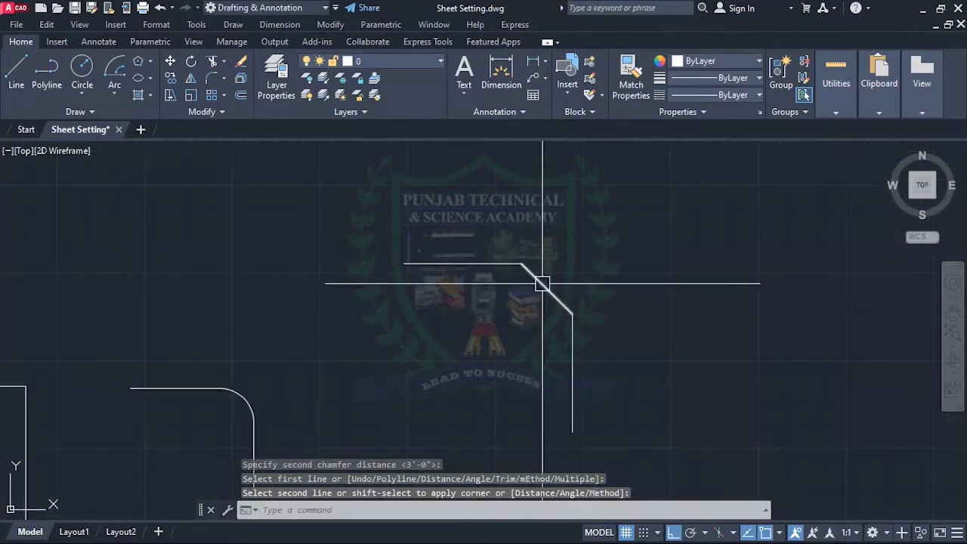
scroll(561, 269, "down", 3)
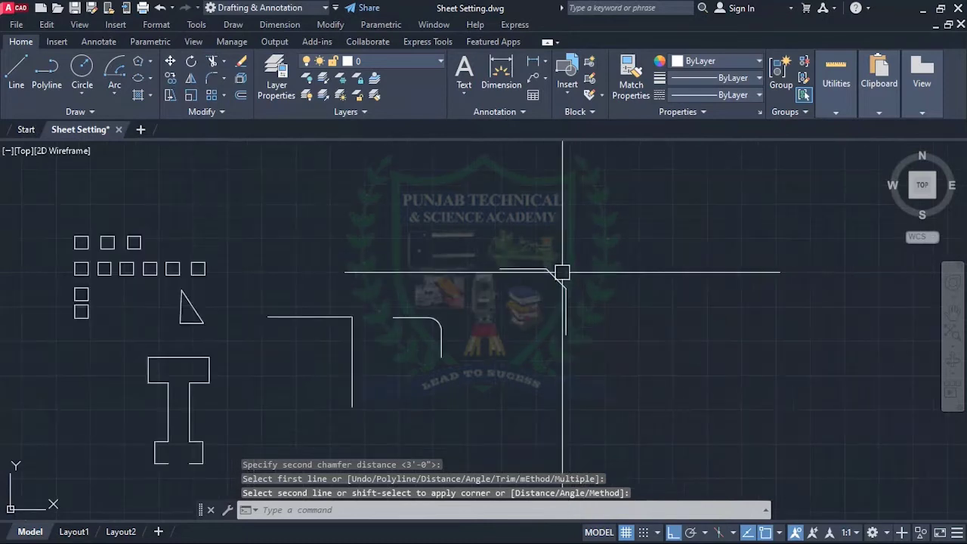
scroll(579, 283, "up", 3)
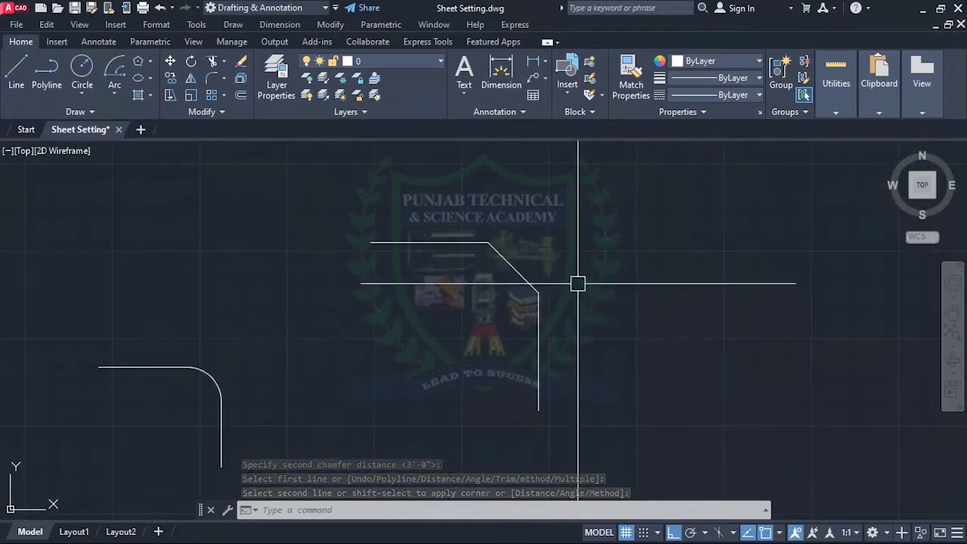
scroll(542, 266, "up", 2)
scroll(509, 283, "down", 2)
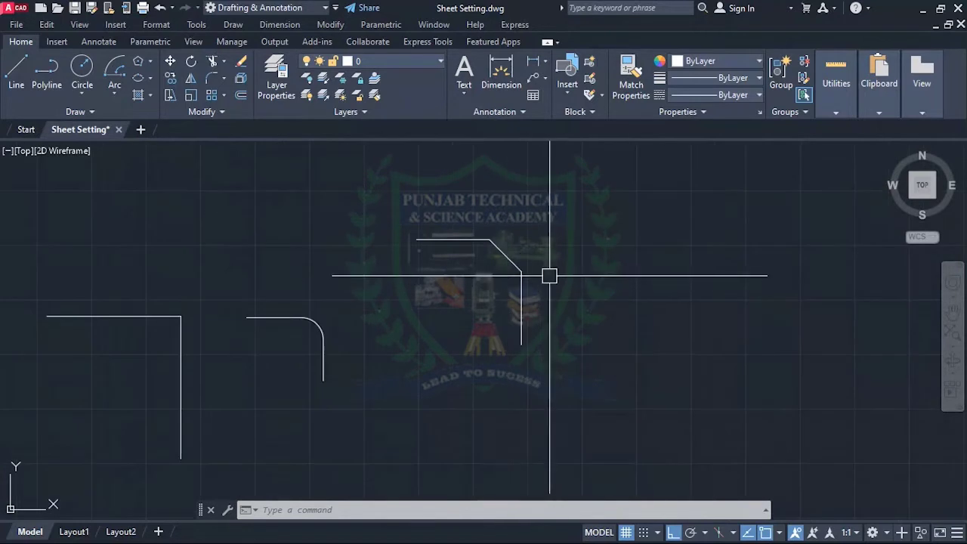
scroll(549, 276, "up", 2)
scroll(466, 274, "down", 3)
scroll(460, 289, "up", 2)
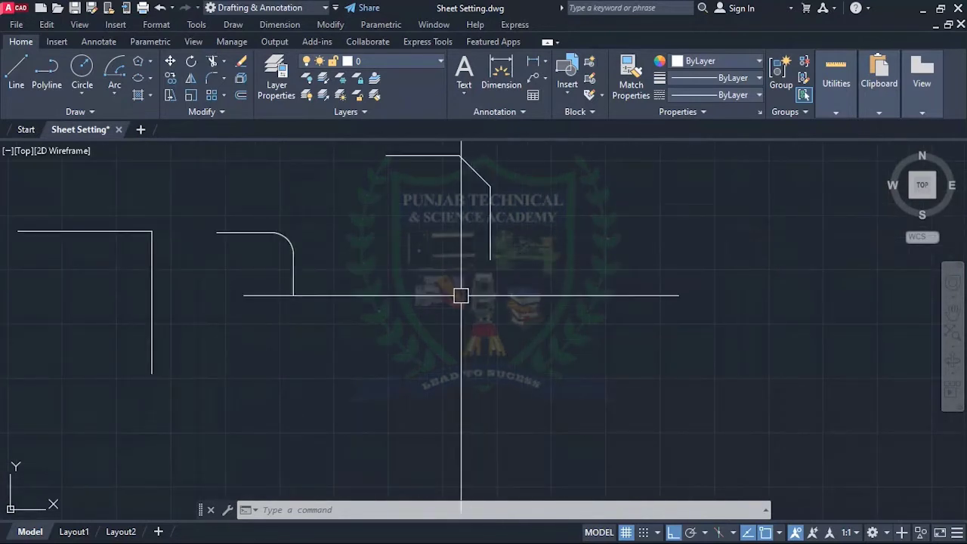
- Draw a 4' vertical line downward and a connected 5' horizontal line to the right, below the chamfered lines
key("l")
key("Return")
left_click(378, 293)
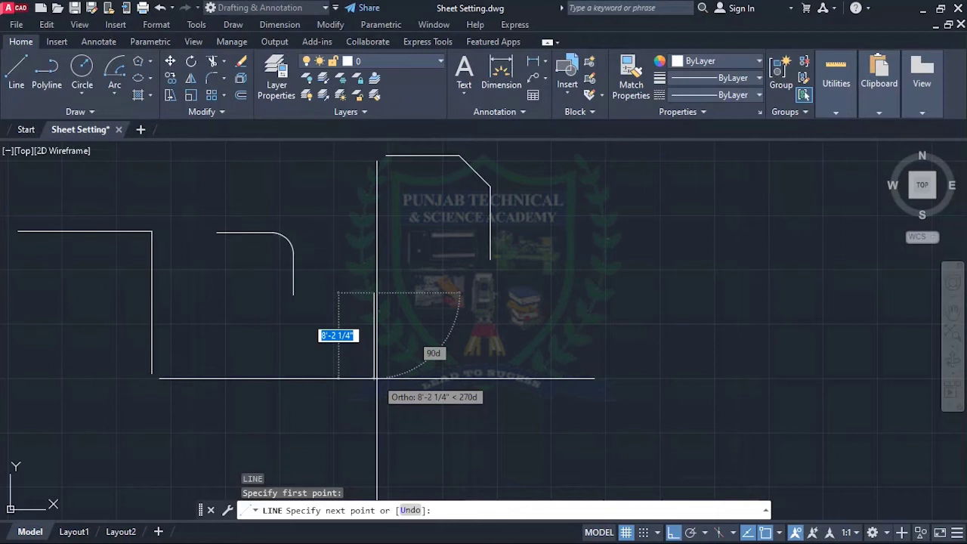
type("4'")
key("Return")
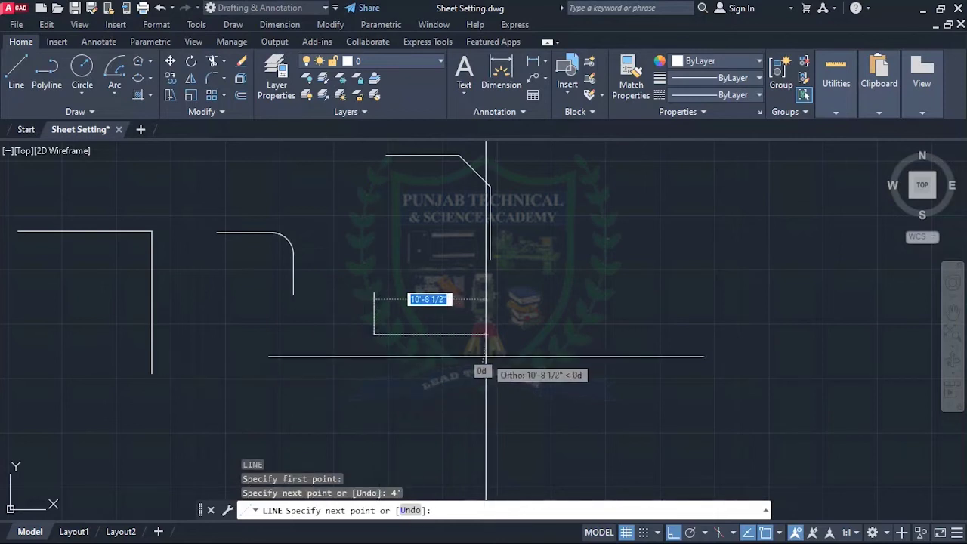
type("5'")
key("Return")
key("Return")
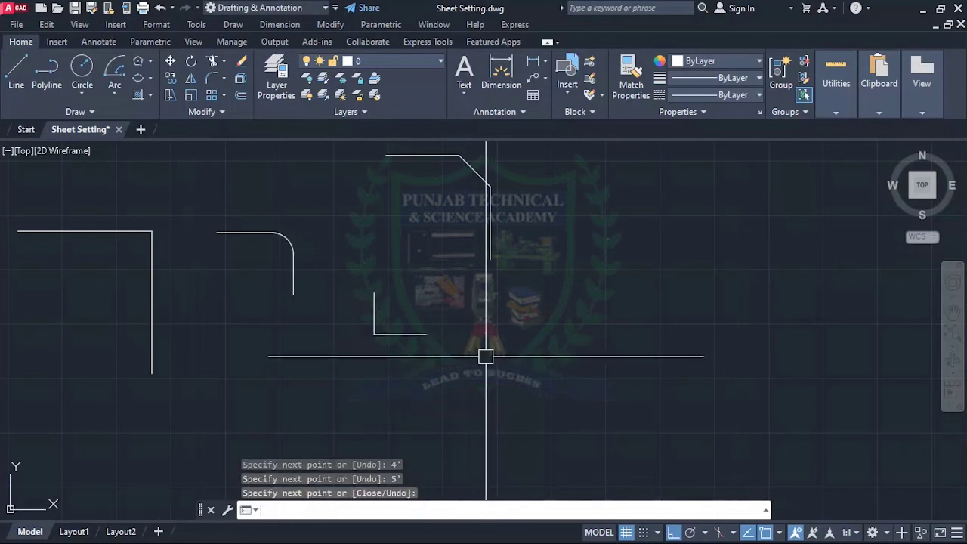
- Chamfer the corner between the 4' vertical and 5' horizontal lines with a first distance of 2' and a second distance of 3'
scroll(355, 332, "up", 5)
type("c")
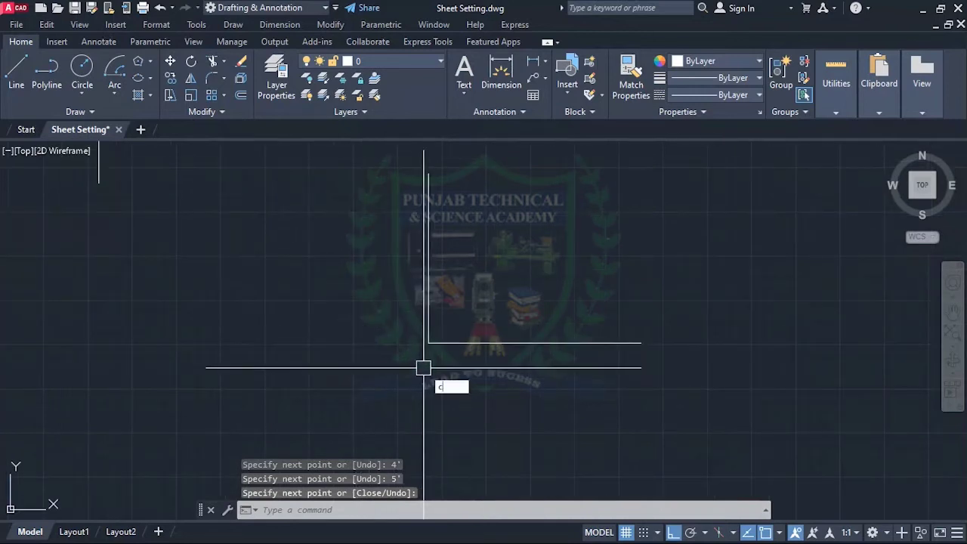
type("ha")
key("Return")
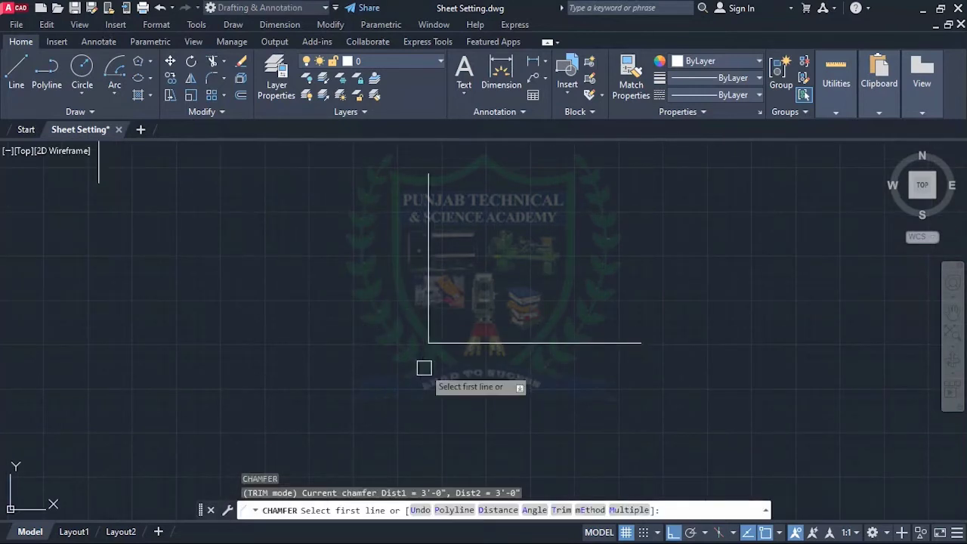
type("d")
key("Return")
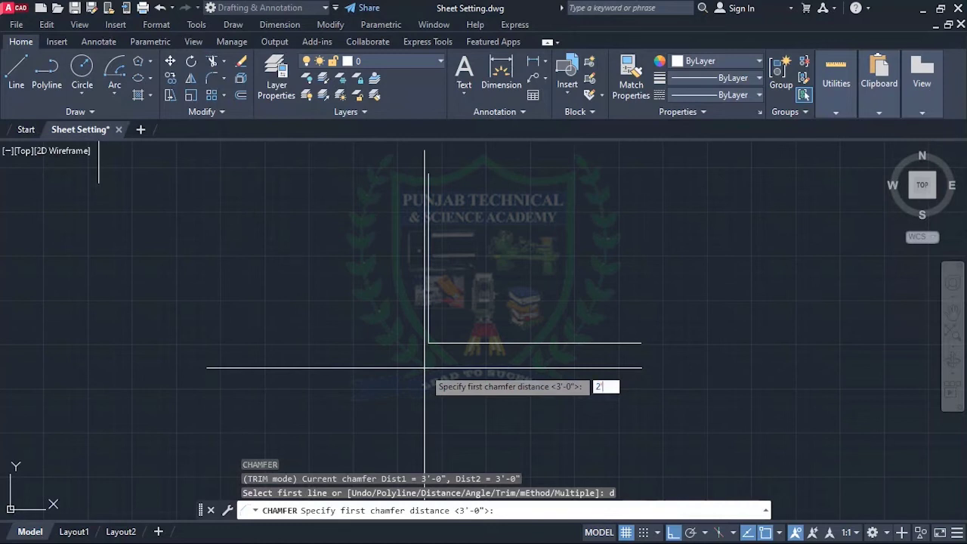
type("2'")
key("Return")
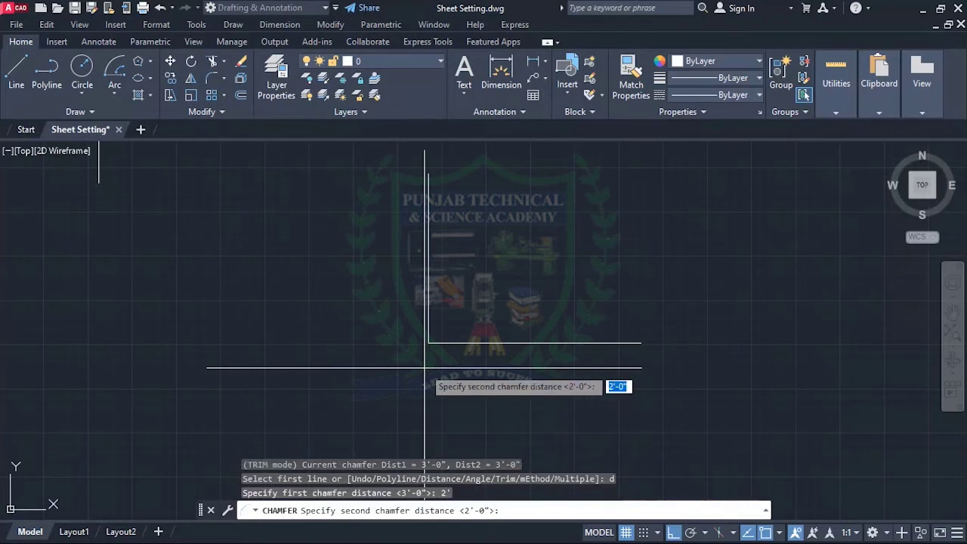
type("3'")
key("Return")
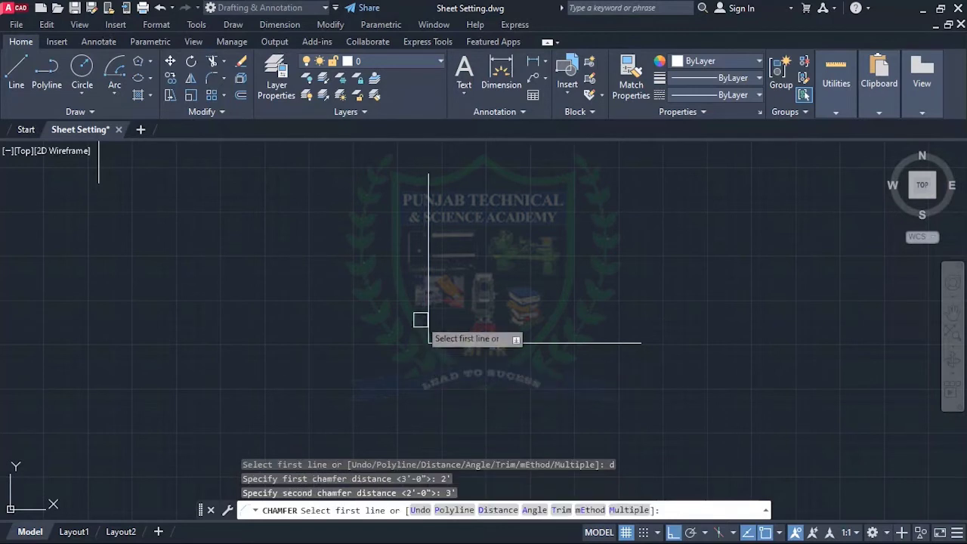
left_click(431, 297)
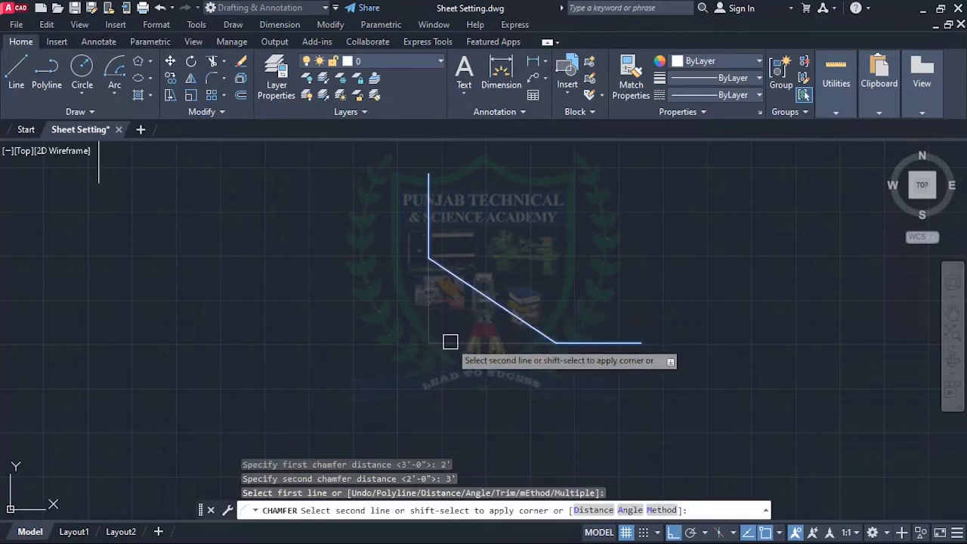
left_click(567, 341)
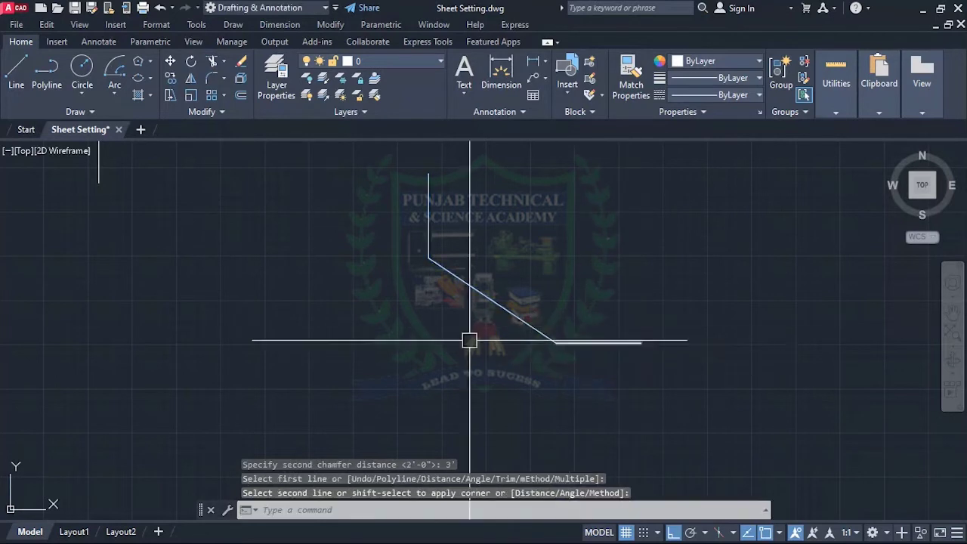
- Draw a horizontal line to the right of the chamfered shapes and a separate shorter vertical line below and beyond its right end
scroll(470, 339, "down", 2)
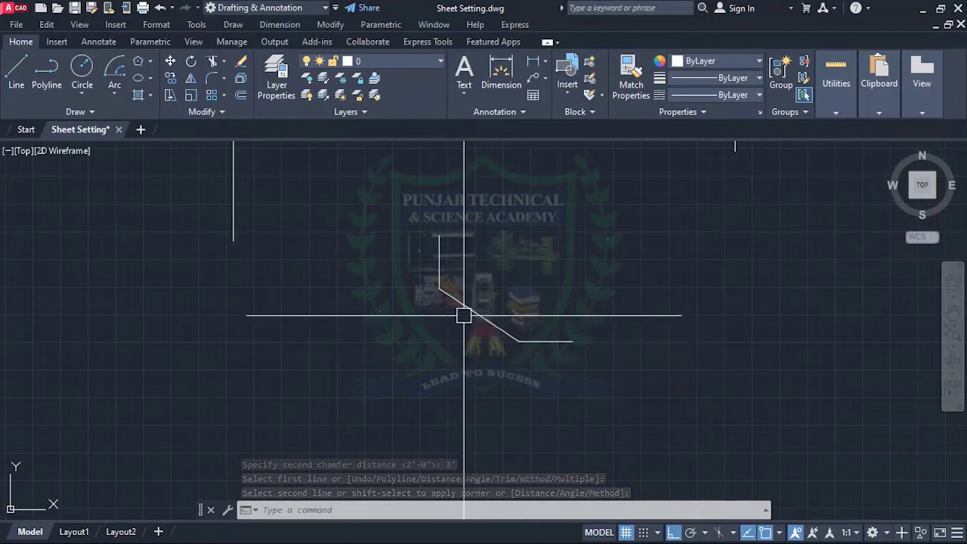
scroll(358, 318, "down", 3)
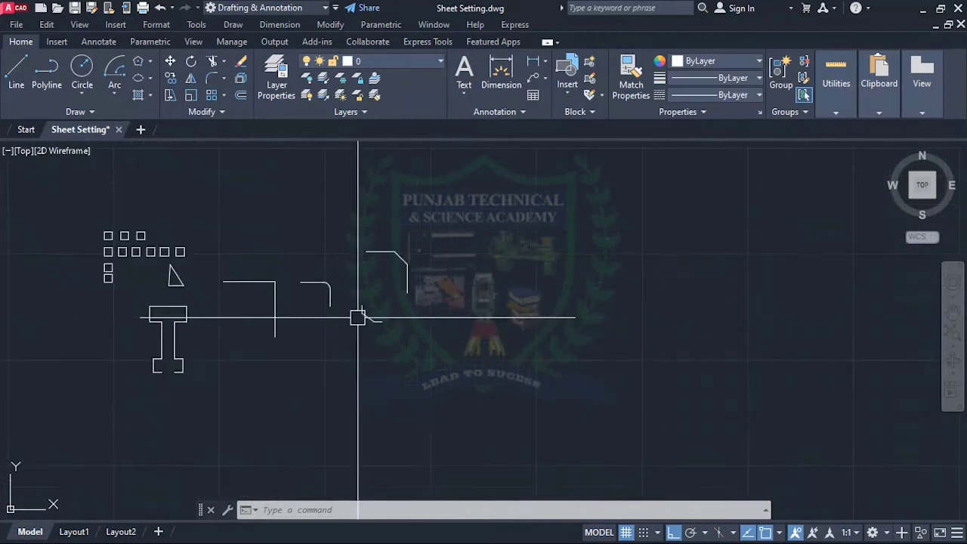
scroll(416, 300, "up", 2)
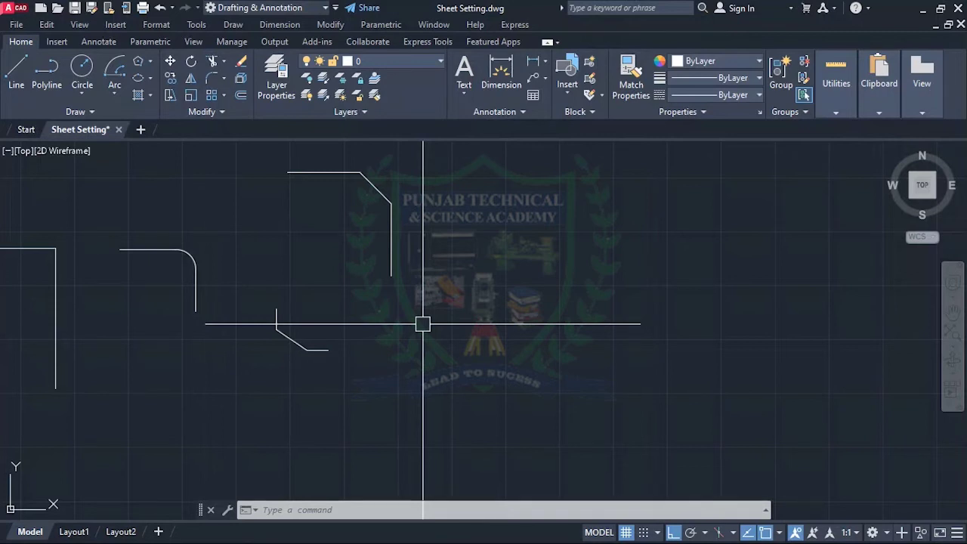
type("l")
key("Return")
left_click(459, 246)
left_click(598, 245)
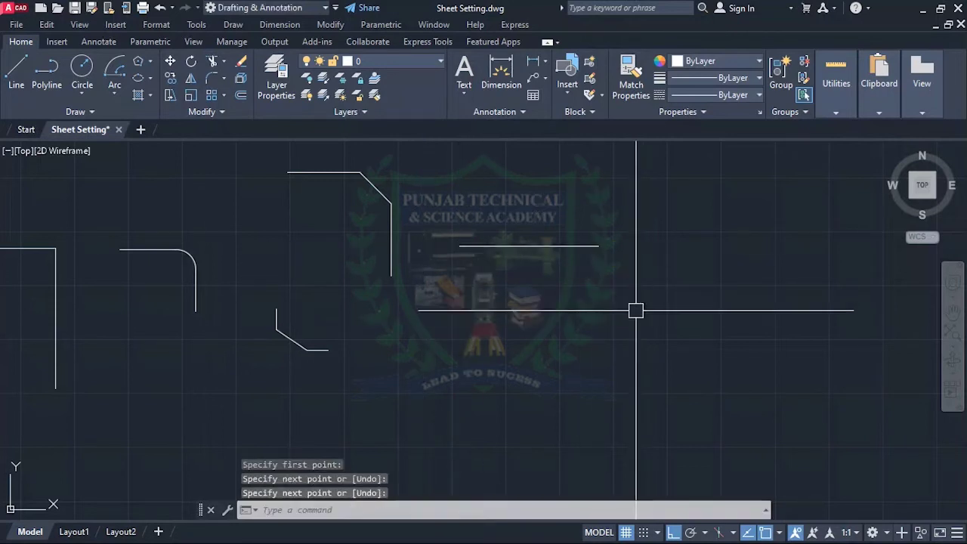
key("Return")
key("Return")
left_click(642, 296)
left_click(643, 372)
key("Return")
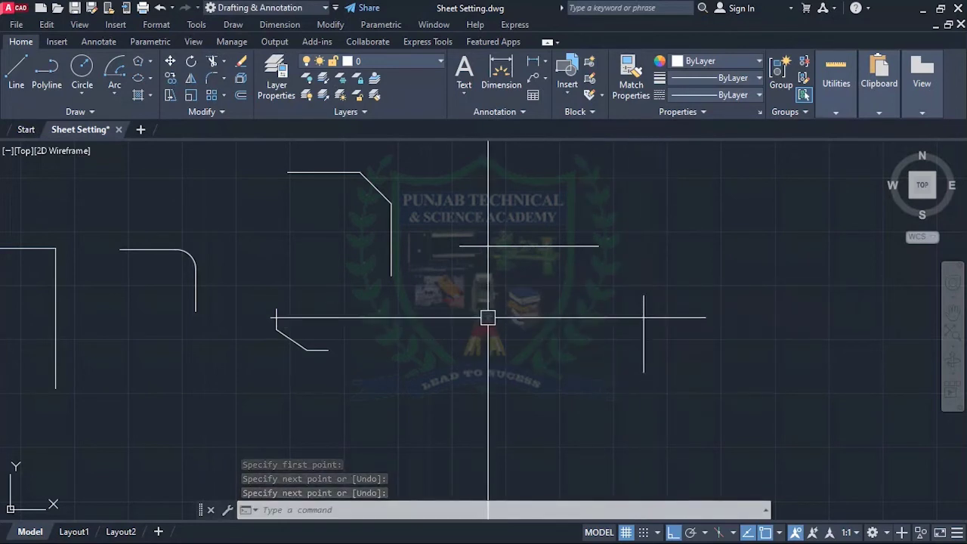
- Join the separated horizontal and vertical lines with a tangent Blend curve
type("ble")
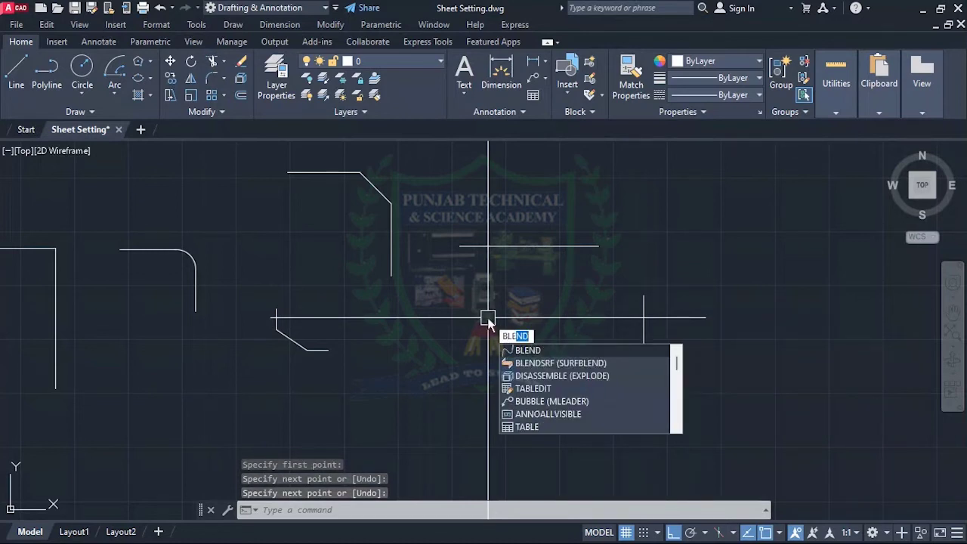
key("Return")
left_click(538, 246)
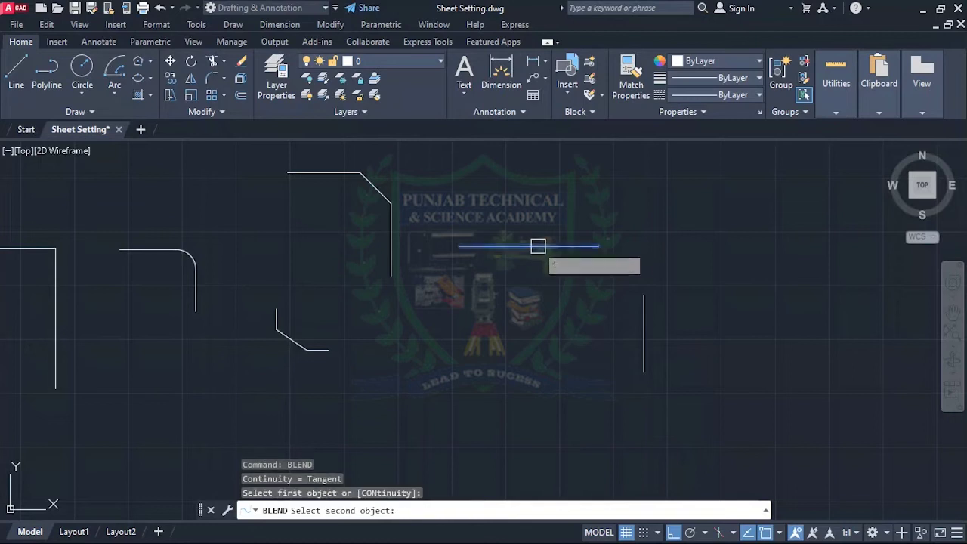
left_click(644, 321)
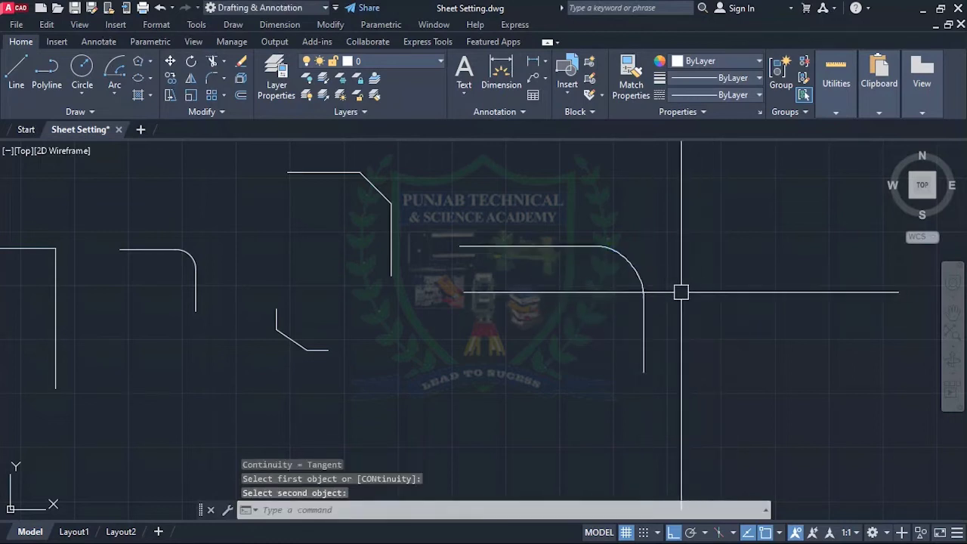
scroll(680, 292, "up", 2)
scroll(664, 307, "down", 4)
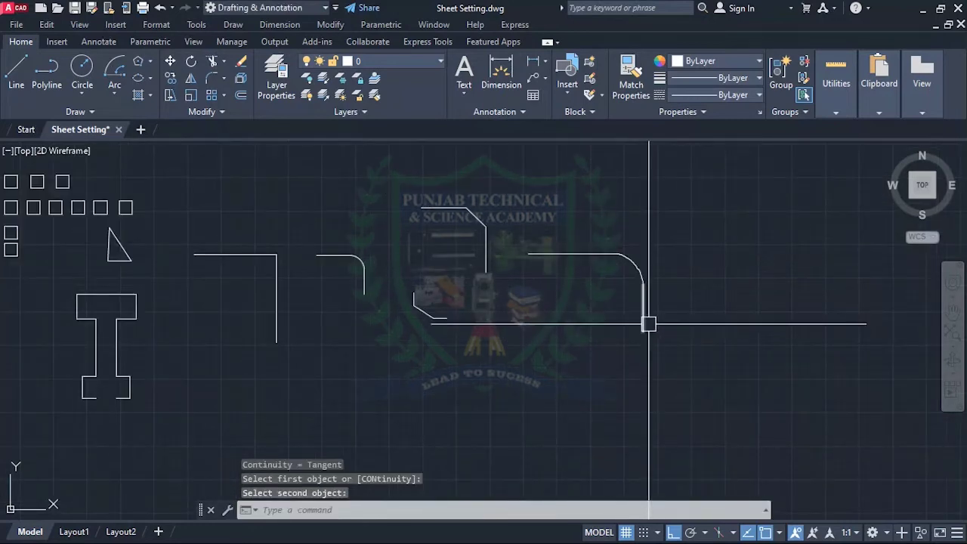
scroll(642, 295, "up", 2)
scroll(587, 291, "down", 2)
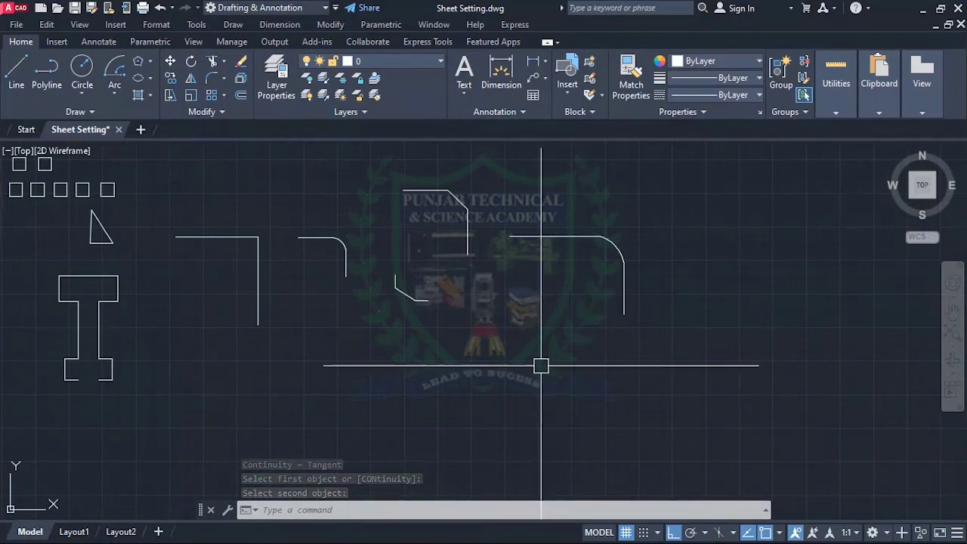
scroll(242, 241, "up", 4)
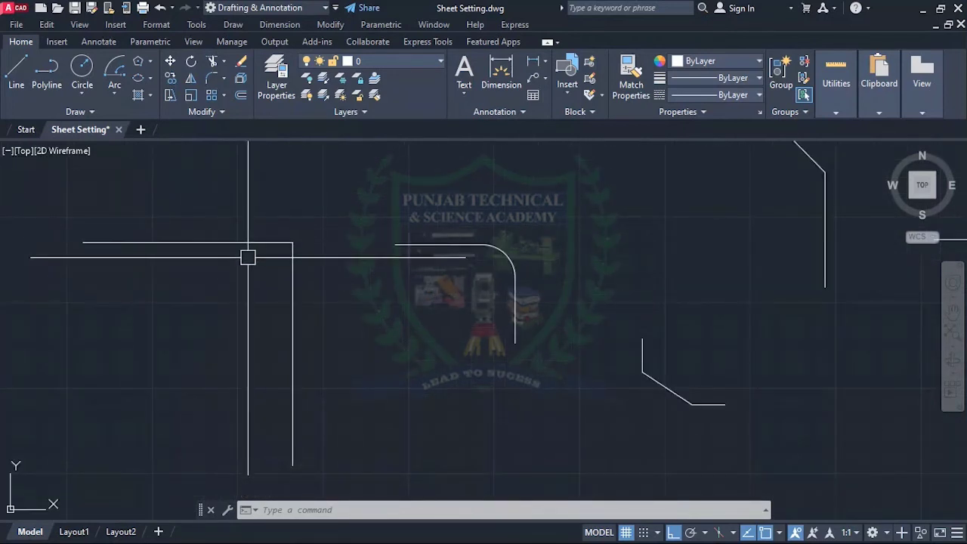
type("blend")
key("Return")
left_click(293, 280)
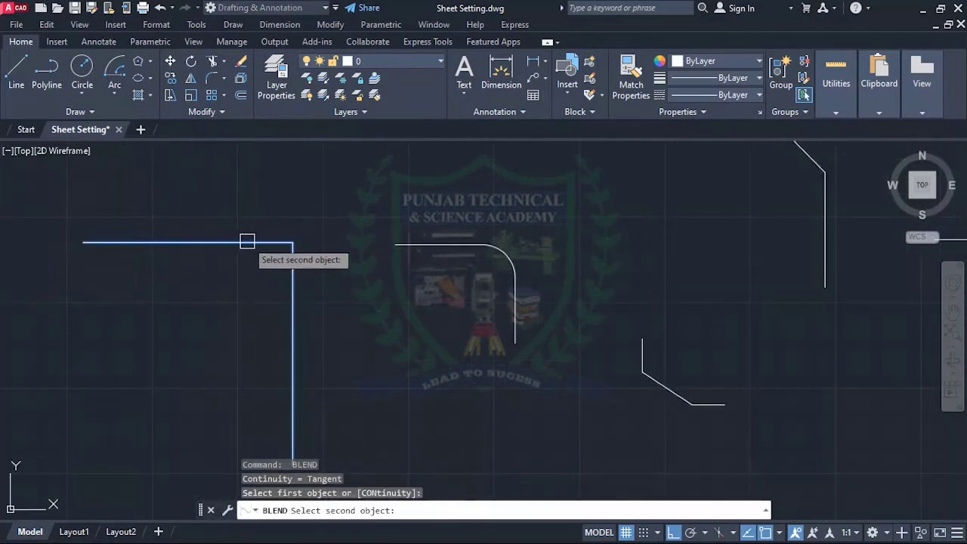
key("Escape")
- Draw another horizontal line below the blended shape and a separate vertical line about 9' long, below and to its right
scroll(226, 218, "down", 4)
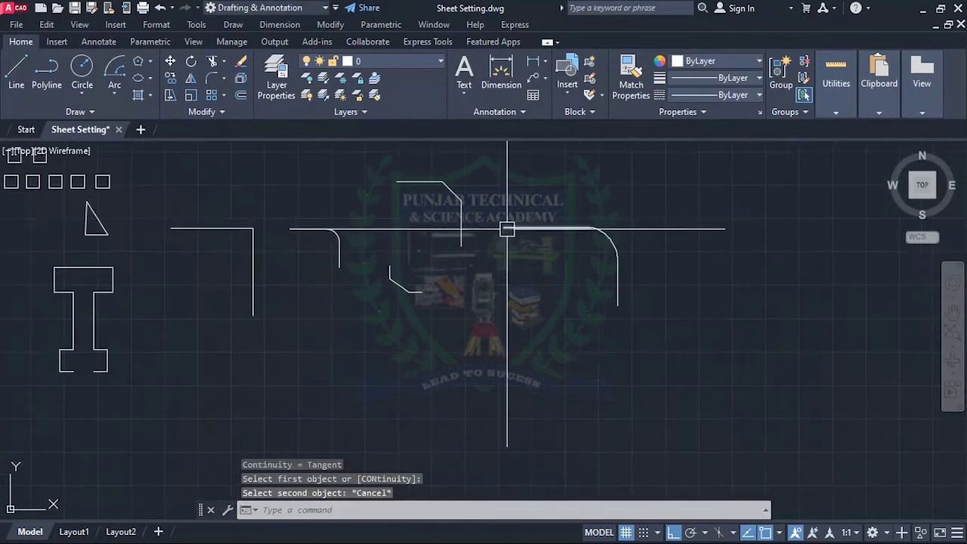
scroll(560, 231, "up", 2)
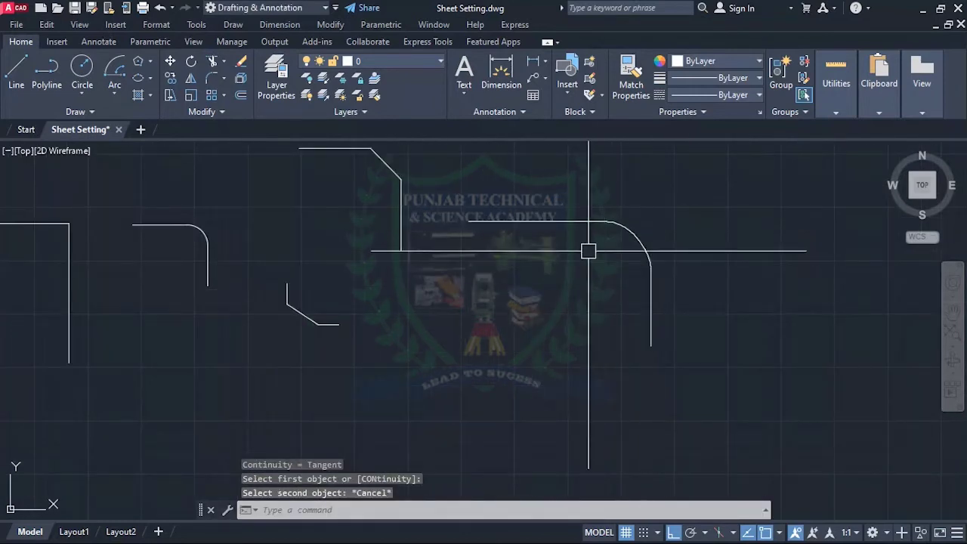
scroll(395, 265, "down", 4)
scroll(433, 348, "up", 3)
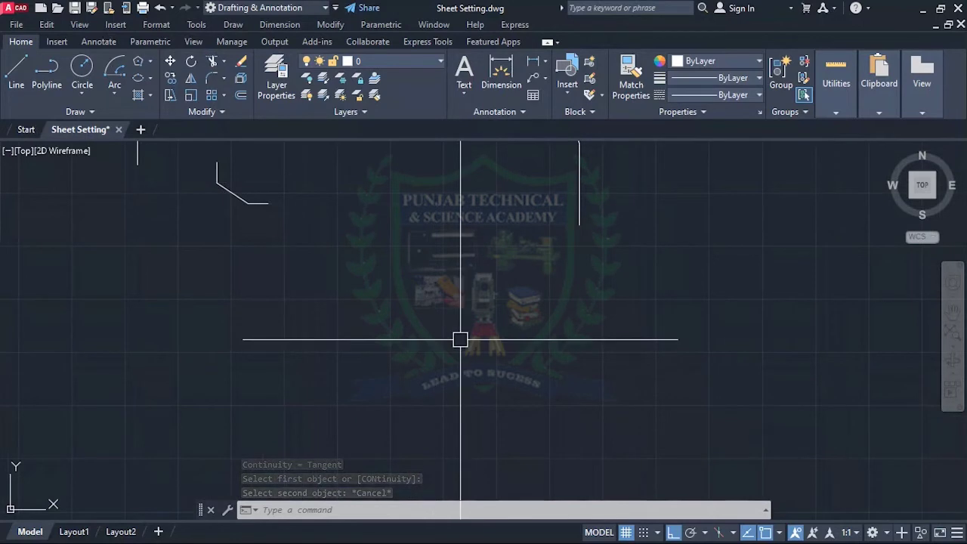
type("l")
key("Return")
left_click(350, 242)
left_click(461, 243)
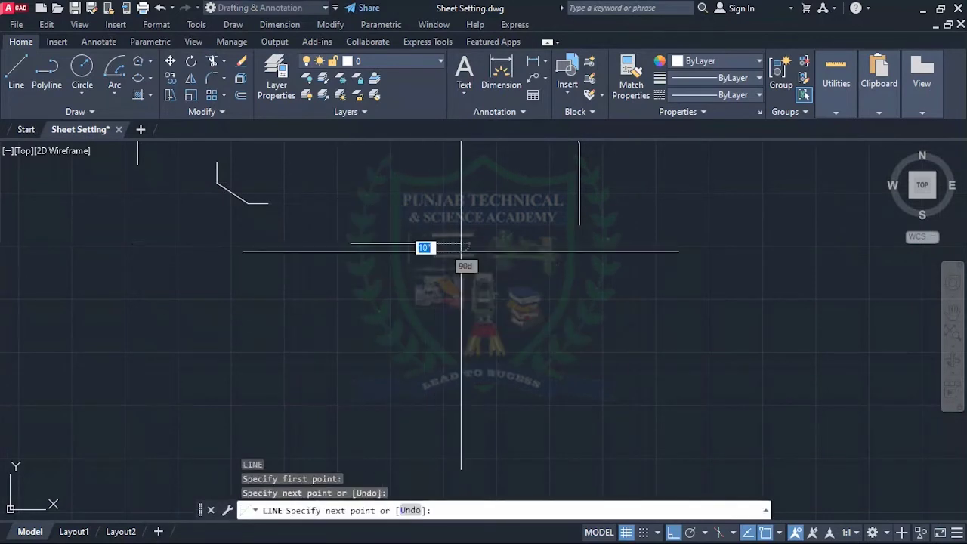
key("Return")
key("Return")
left_click(517, 316)
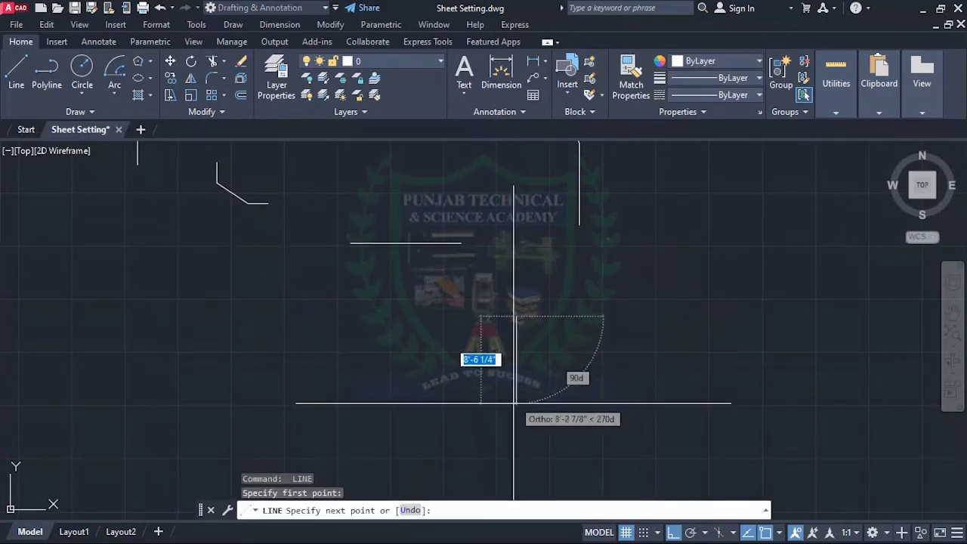
left_click(516, 408)
key("Return")
key("Escape")
key("Escape")
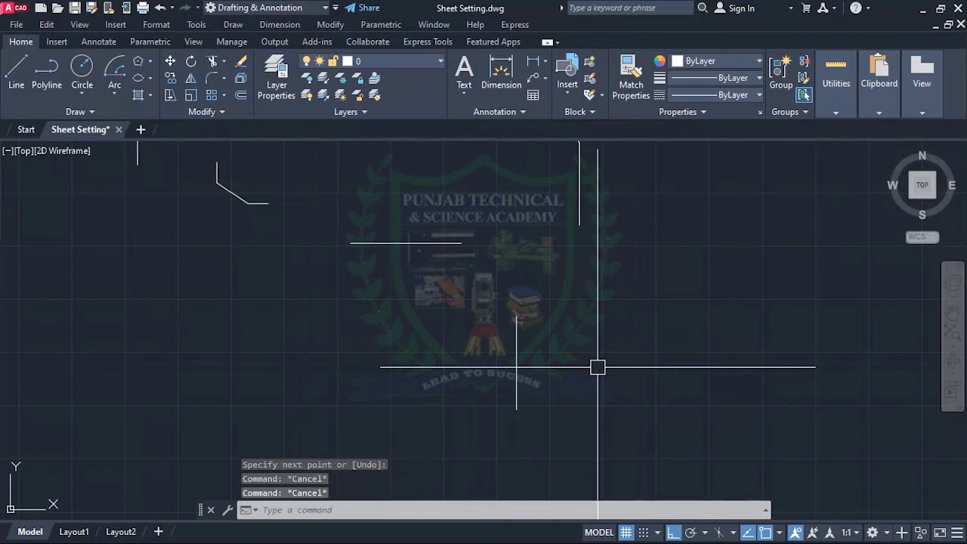
- Blend the new horizontal line into the new vertical line with a tangent curve
type("ble")
key("Return")
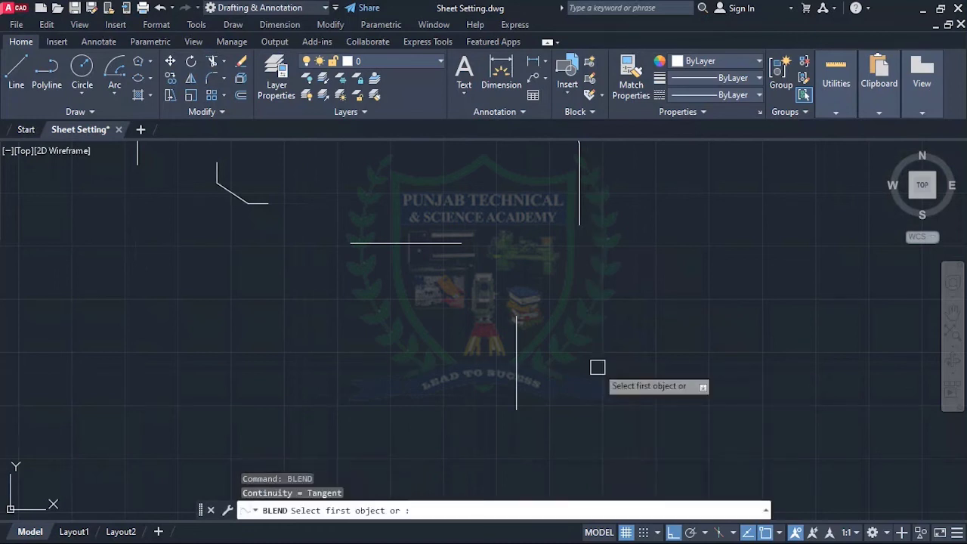
left_click(444, 243)
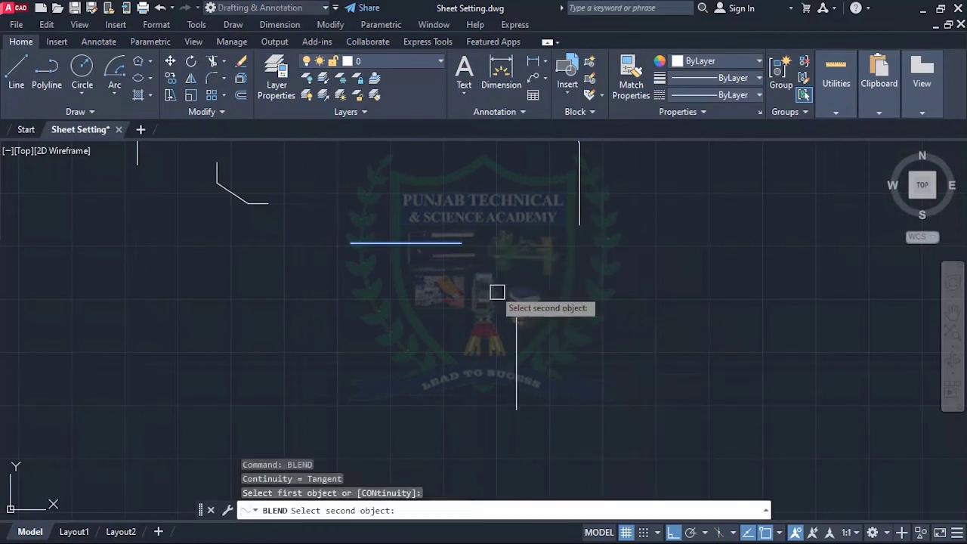
left_click(512, 333)
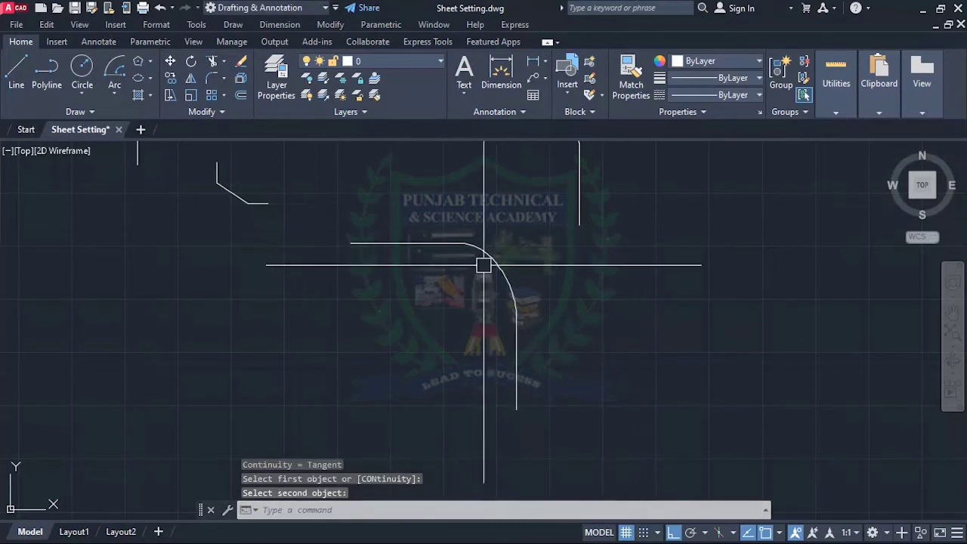
- Draw a nearly square rectangle in the empty area to the right of all existing shapes and select it
scroll(499, 339, "down", 4)
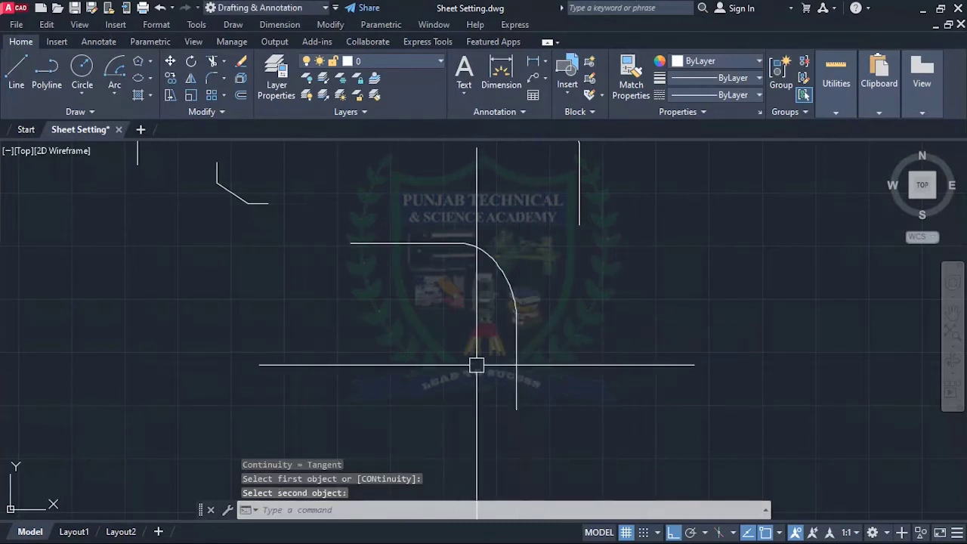
mouse_move(507, 352)
middle_mouse_down()
mouse_move(488, 304)
mouse_move(567, 302)
mouse_move(435, 324)
mouse_move(481, 322)
middle_mouse_up()
scroll(379, 287, "down", 4)
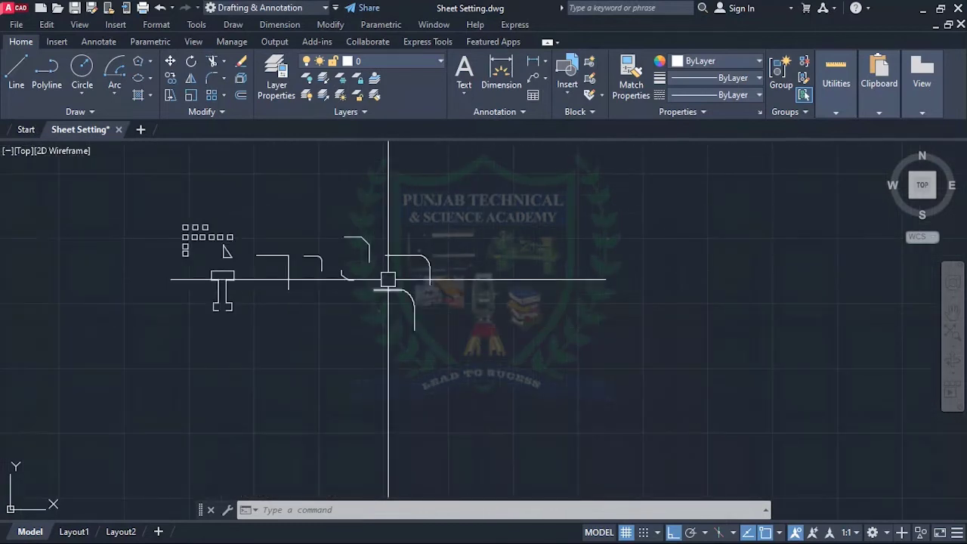
scroll(384, 264, "up", 4)
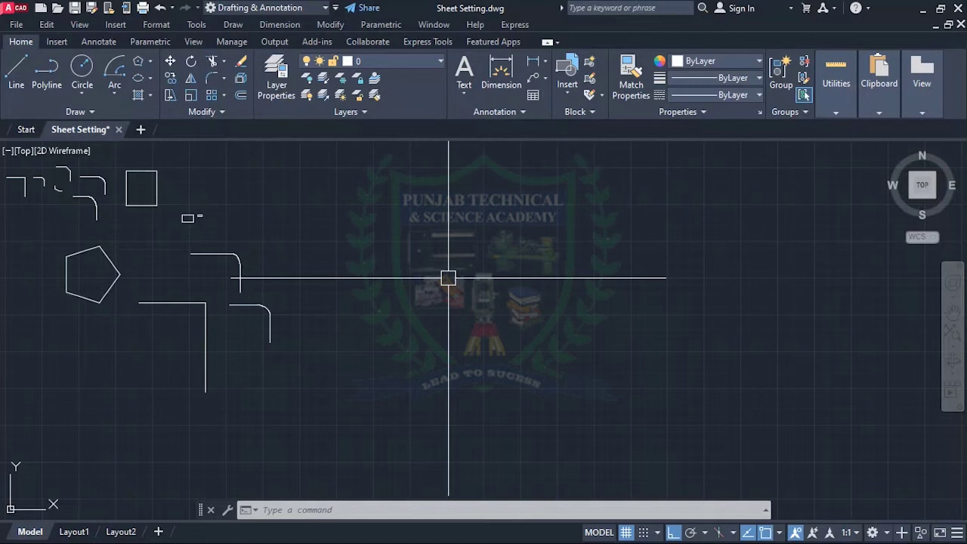
type("rec")
key("Return")
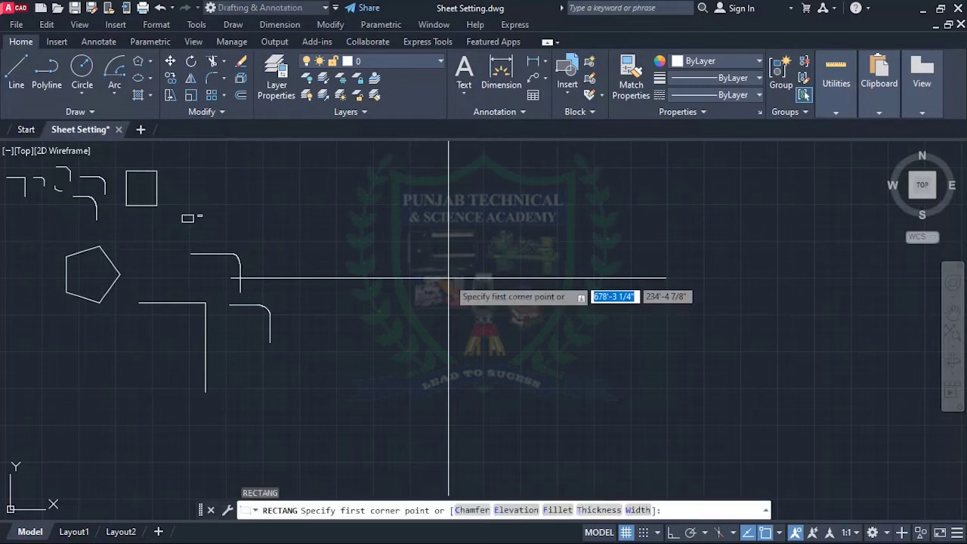
left_click(353, 232)
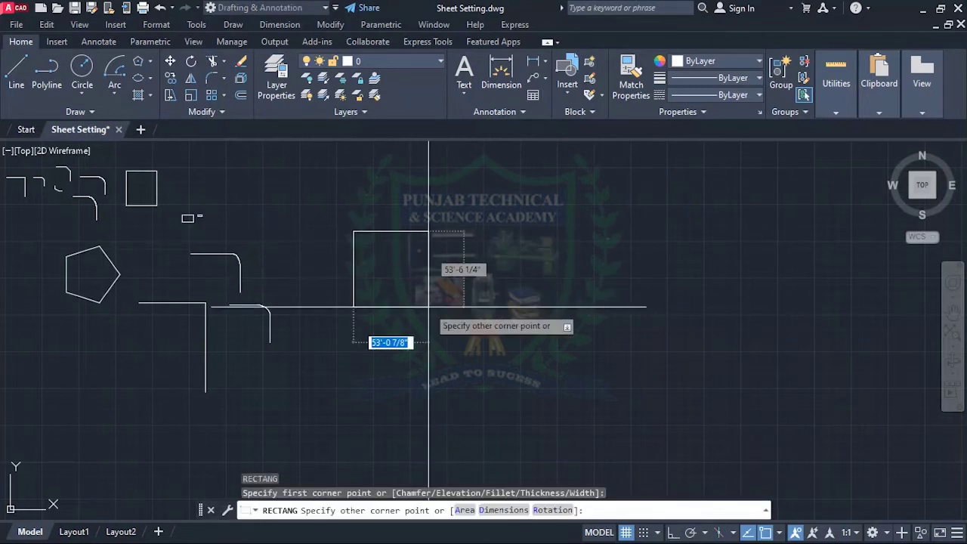
left_click(425, 296)
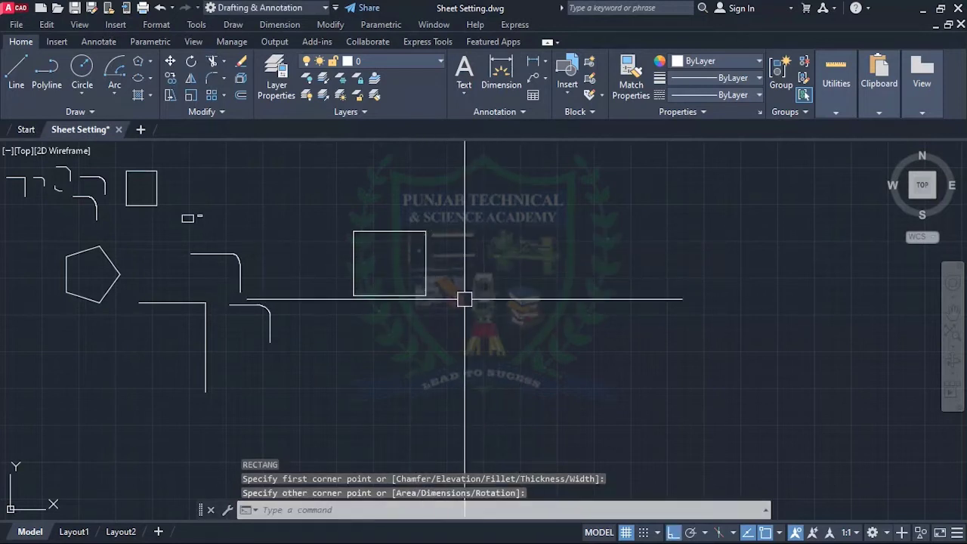
left_click(425, 261)
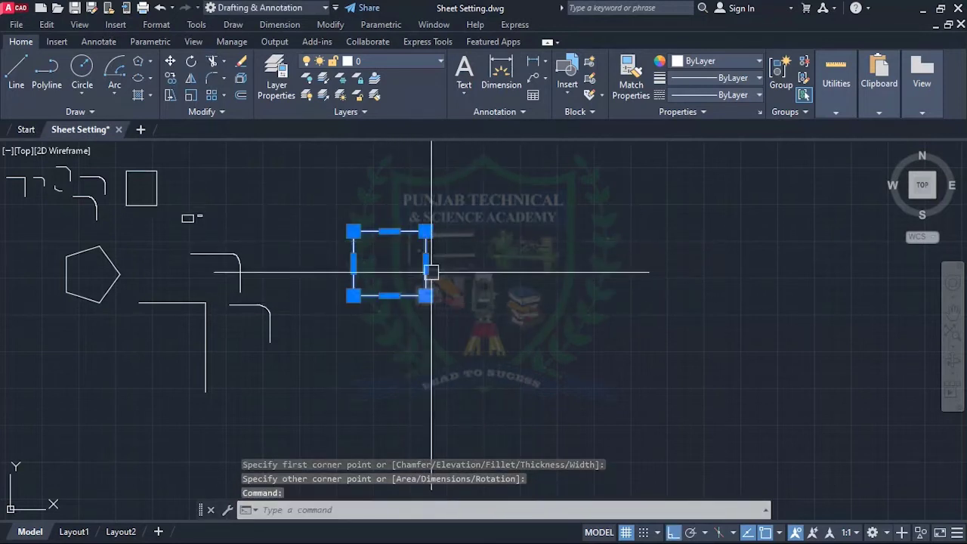
key("Escape")
key("Escape")
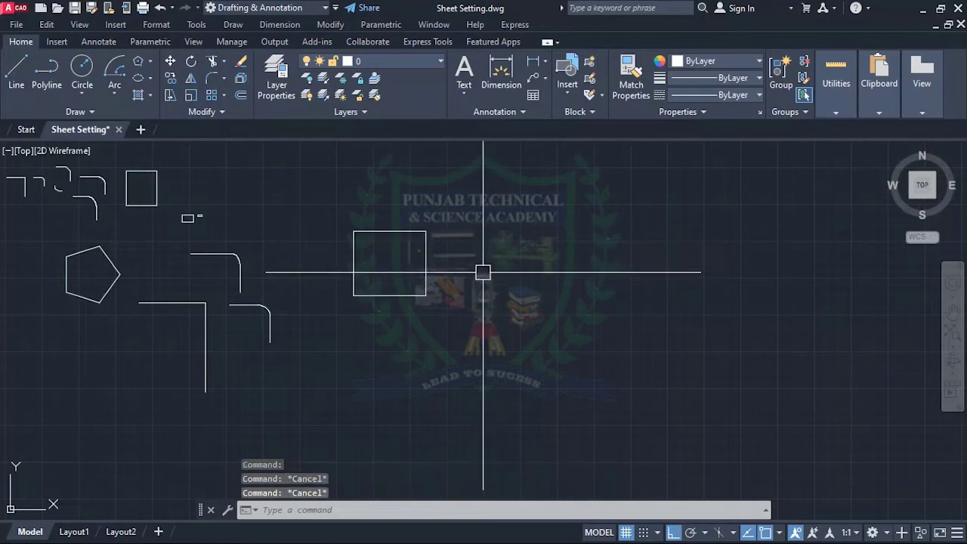
type("x")
key("Return")
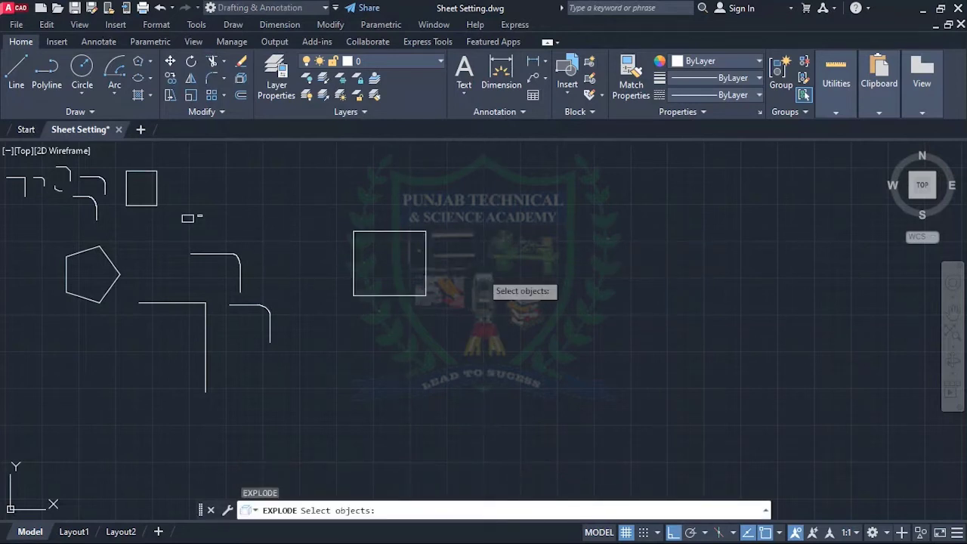
key("Escape")
- Explode the new nearly square rectangle into separate lines
type("x")
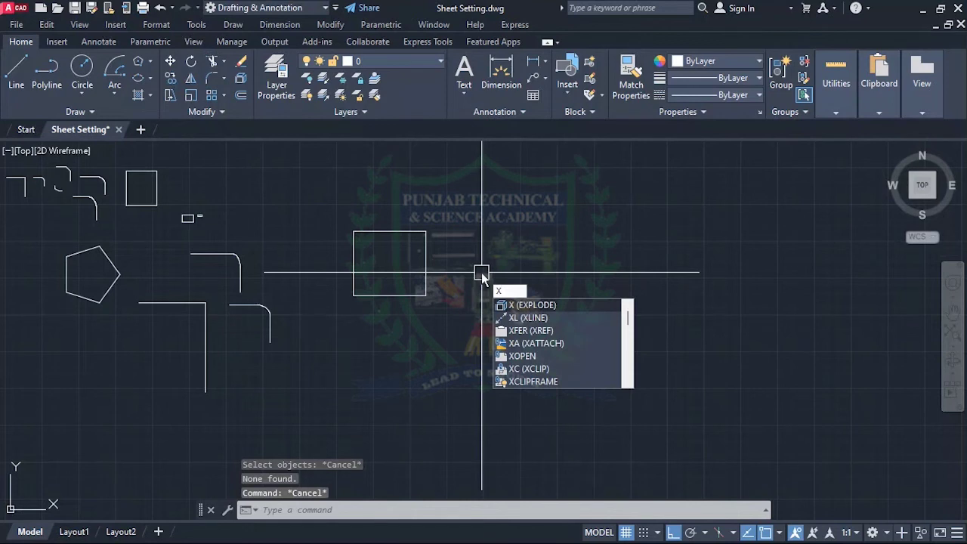
key("Return")
left_click(432, 270)
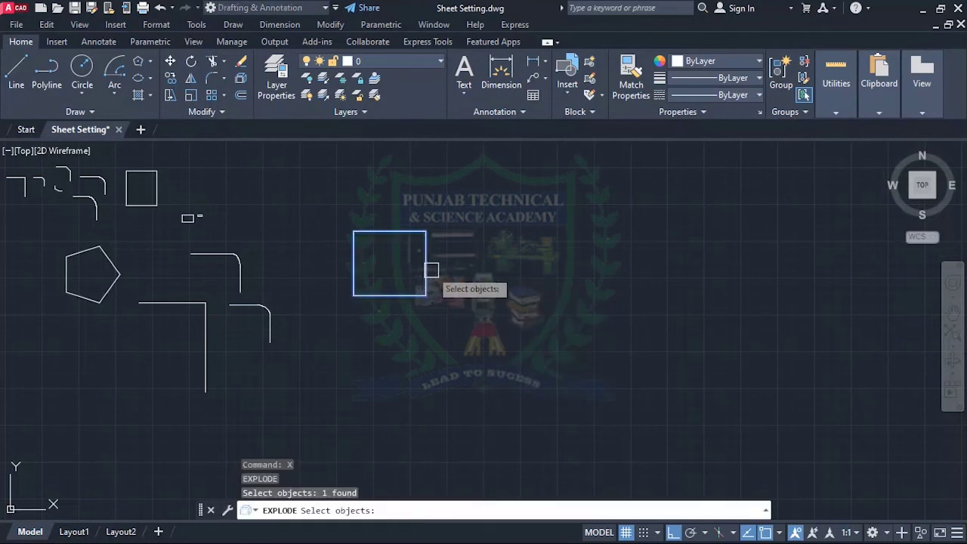
key("Return")
key("Escape")
- Select the right, top and left sides of the exploded rectangle individually to check their separation, and clear the selection
left_click(419, 252)
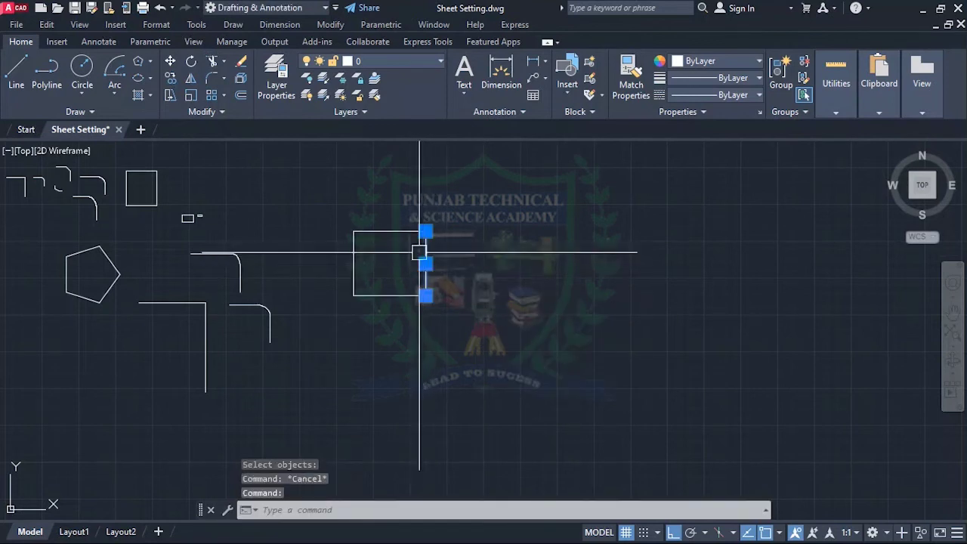
left_click(389, 231)
left_click(354, 280)
key("Escape")
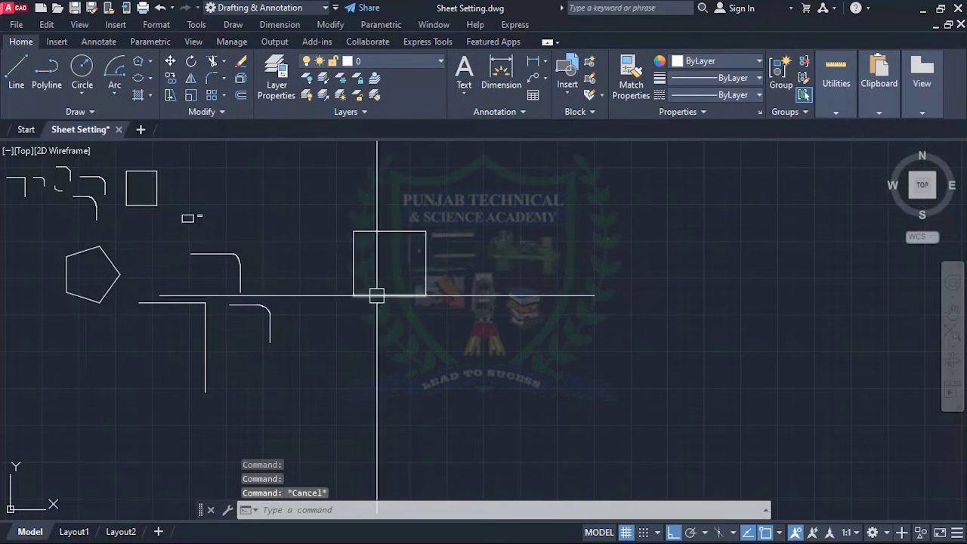
- Draw a five-sided polygon inscribed in a circle, just right of the exploded rectangle with one vertex pointing right, and select it
key("Return")
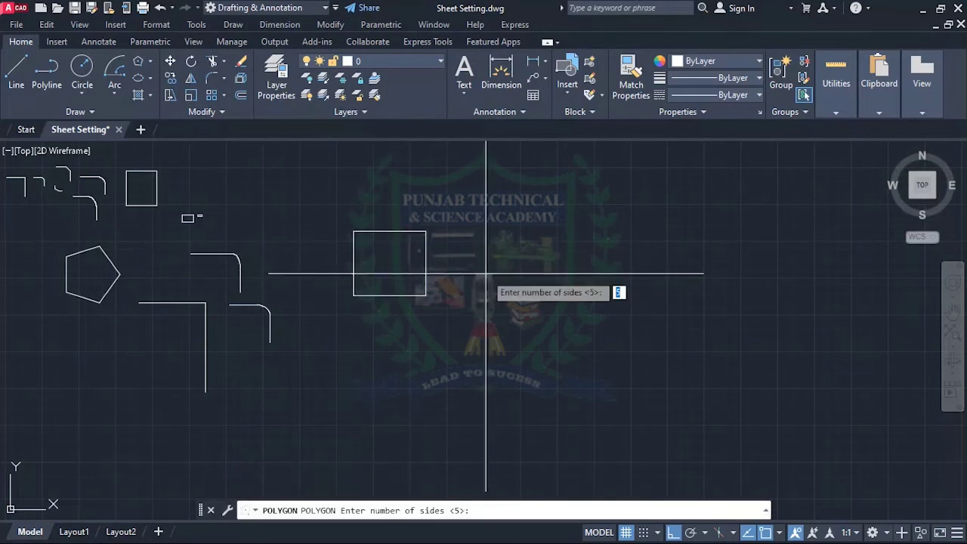
key("Return")
left_click(493, 245)
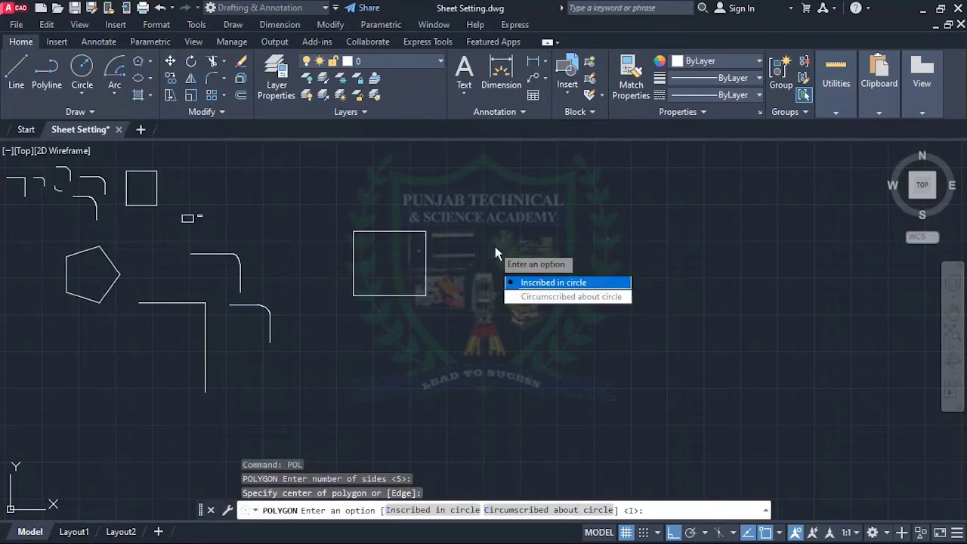
left_click(515, 280)
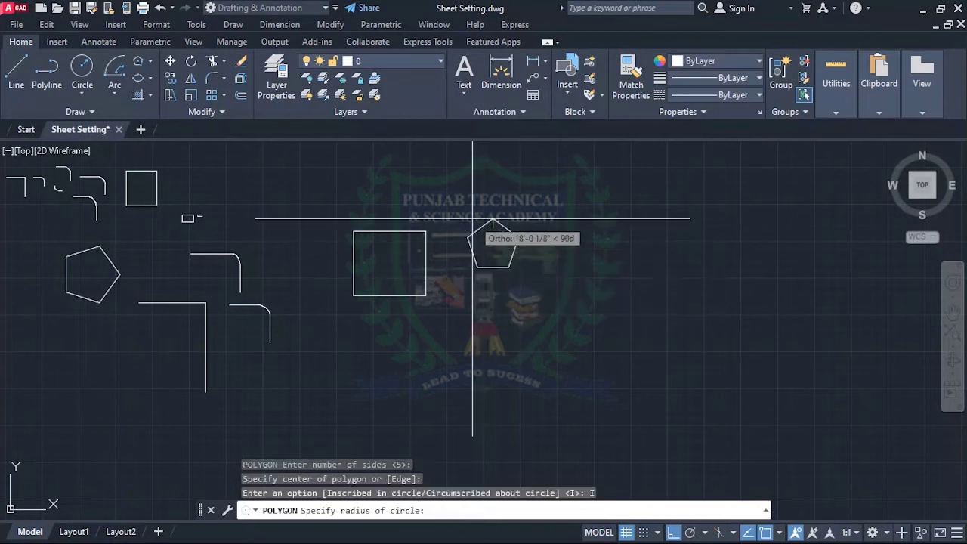
left_click(532, 245)
key("Escape")
left_click(520, 261)
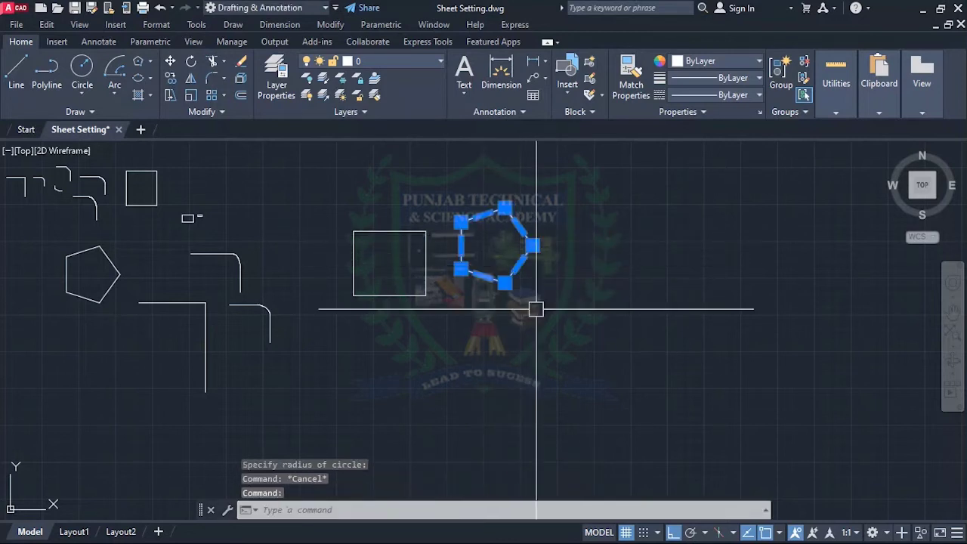
- Explode the new pentagon into separate lines
key("Escape")
type("x")
key("Return")
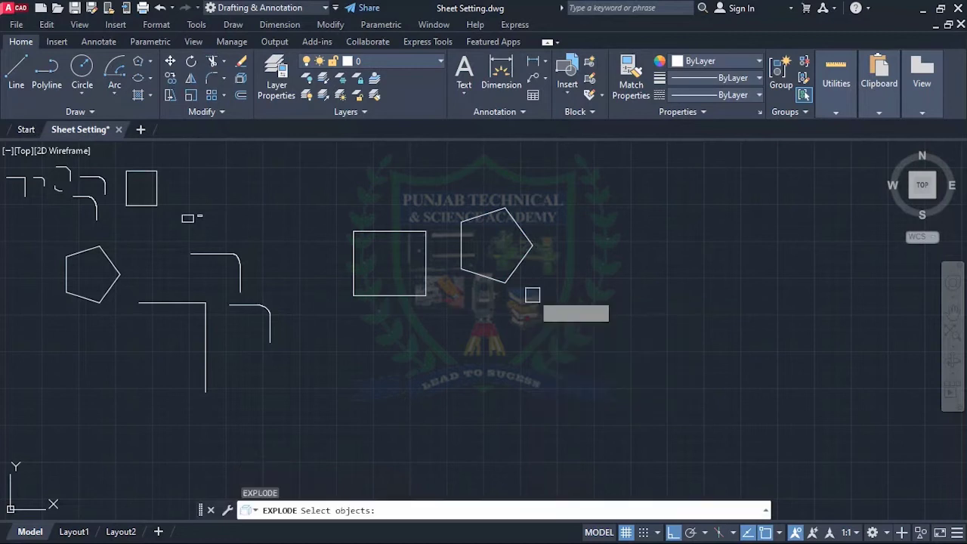
- Explode the pentagon beside the large rectangle into separate lines
left_click(518, 268)
key("Return")
key("Escape")
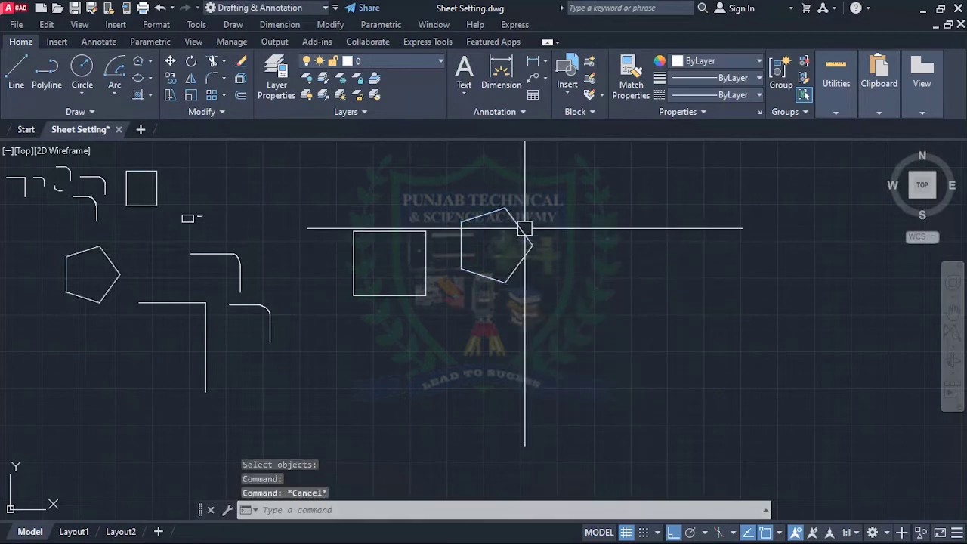
- Select an upper edge of the exploded pentagon to check that it is a separate line, and clear the selection
left_click(518, 224)
key("Escape")
left_click(484, 215)
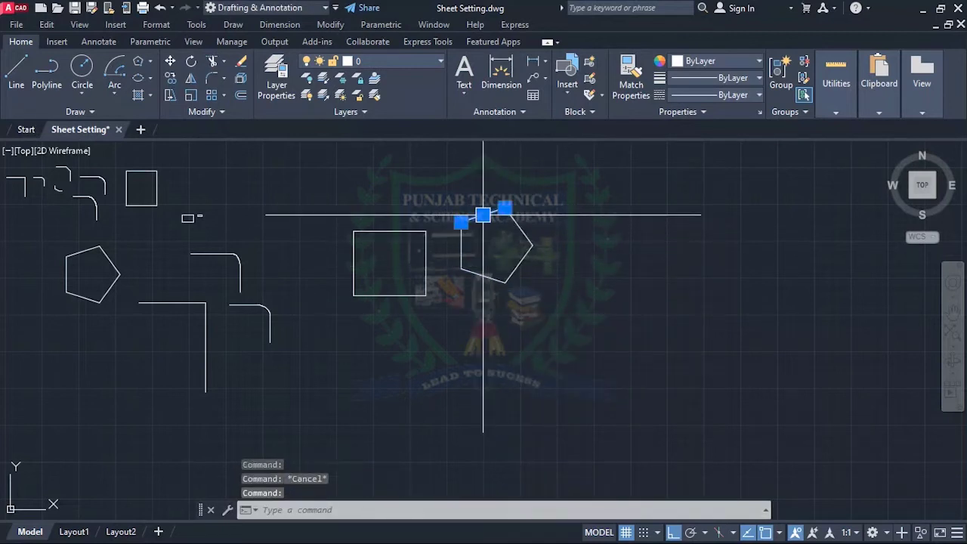
key("Escape")
key("Escape")
- Draw a 25' by 25' rectangle in the empty space below the large rectangle
scroll(492, 233, "down", 3)
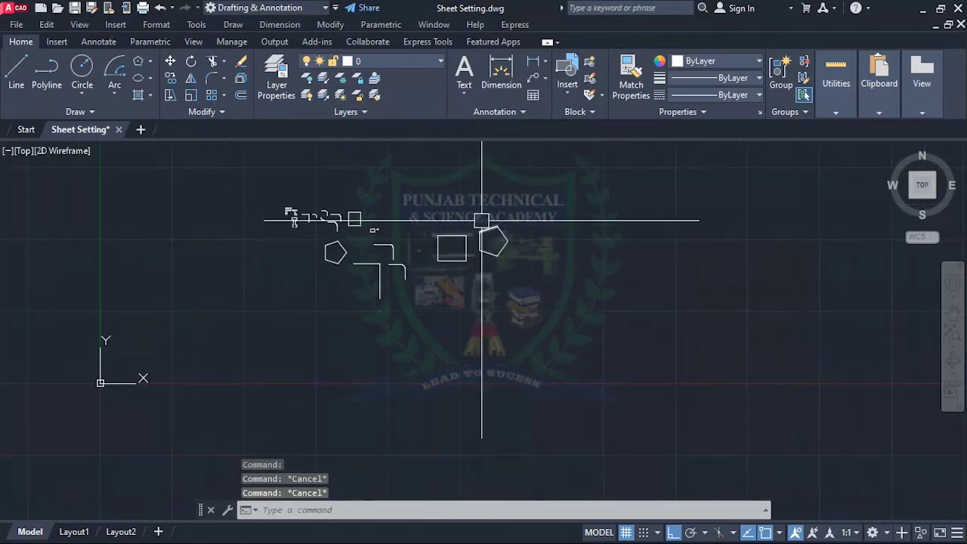
scroll(490, 211, "up", 5)
scroll(475, 237, "down", 2)
scroll(463, 245, "up", 2)
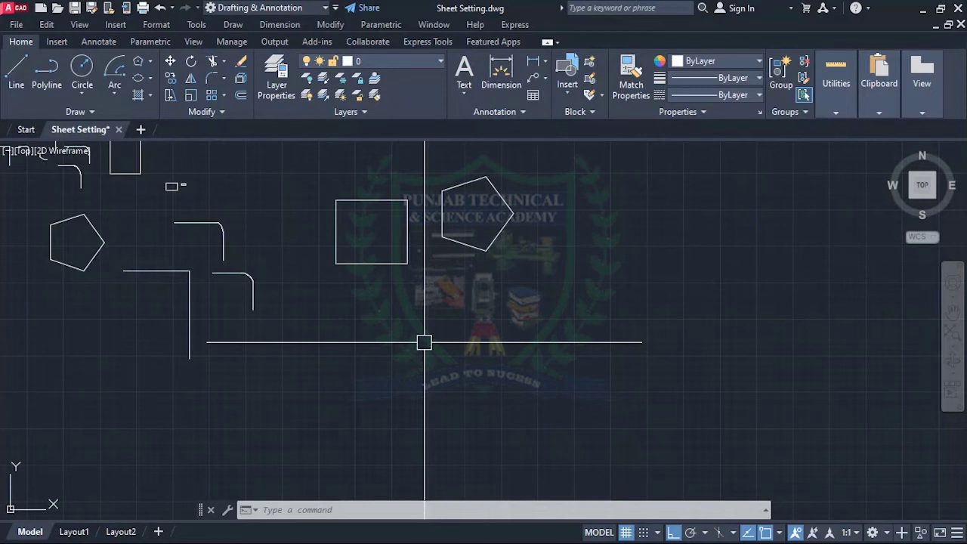
type("c")
key("Return")
left_click(348, 326)
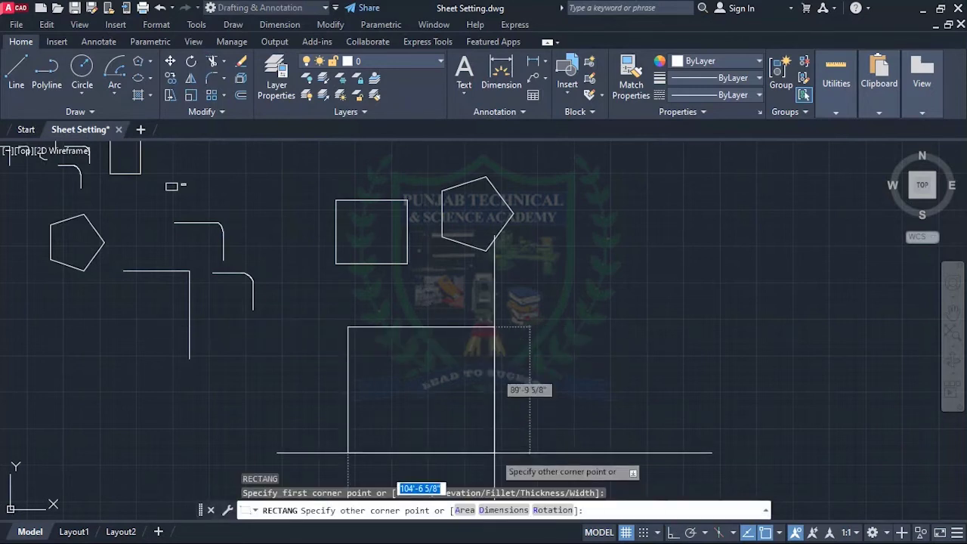
scroll(477, 301, "down", 4)
scroll(481, 319, "up", 4)
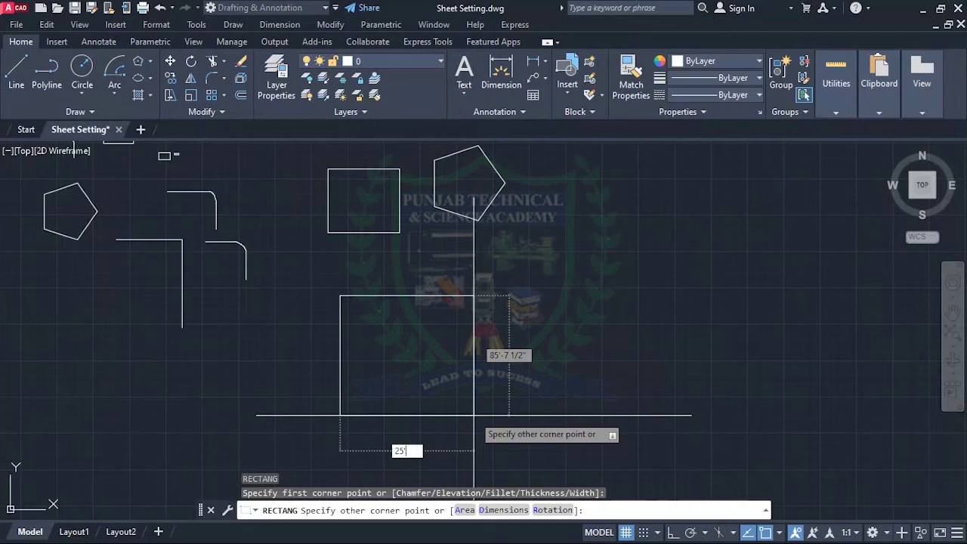
type("25'")
key("Tab")
type("25'")
key("Return")
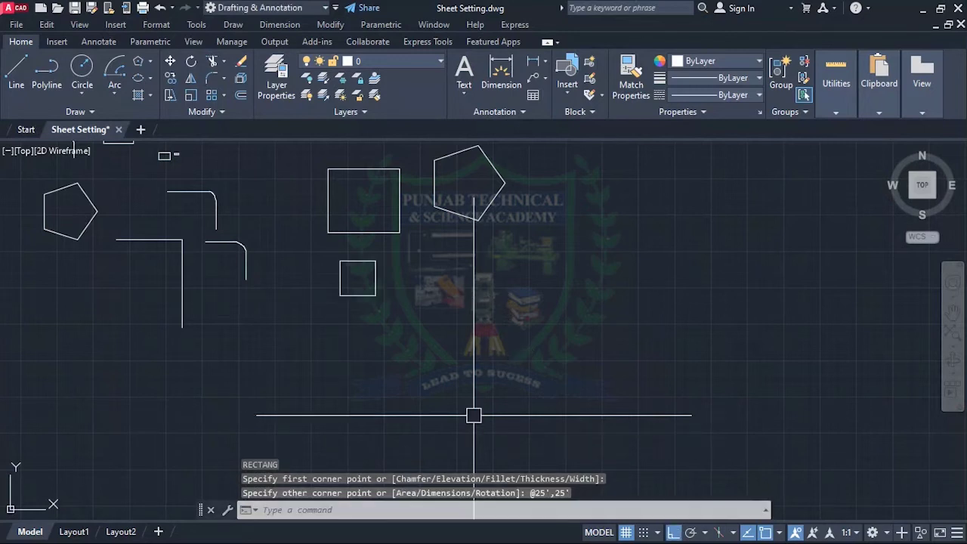
- Select the new 25' square to check that it is one object, and clear the selection
scroll(375, 283, "up", 4)
left_click(367, 256)
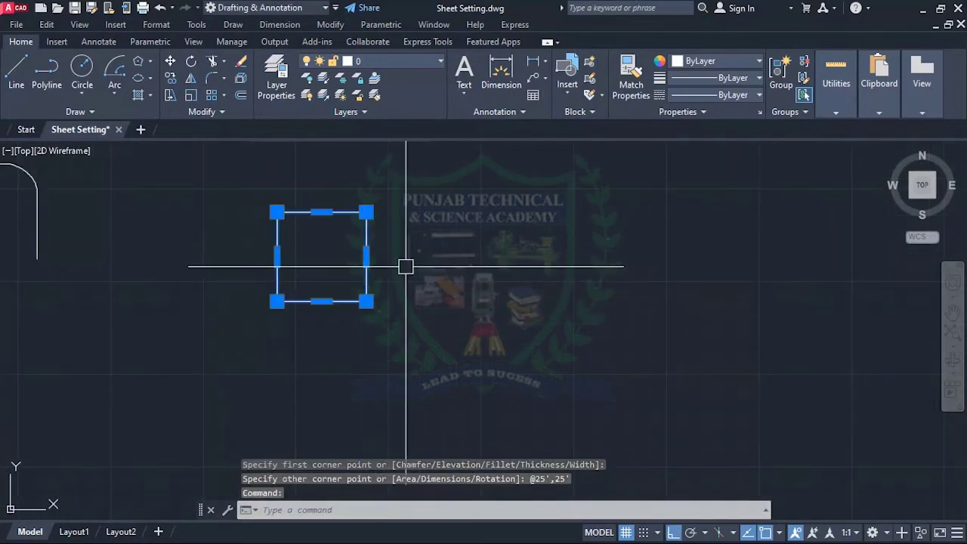
key("Escape")
scroll(293, 214, "up", 3)
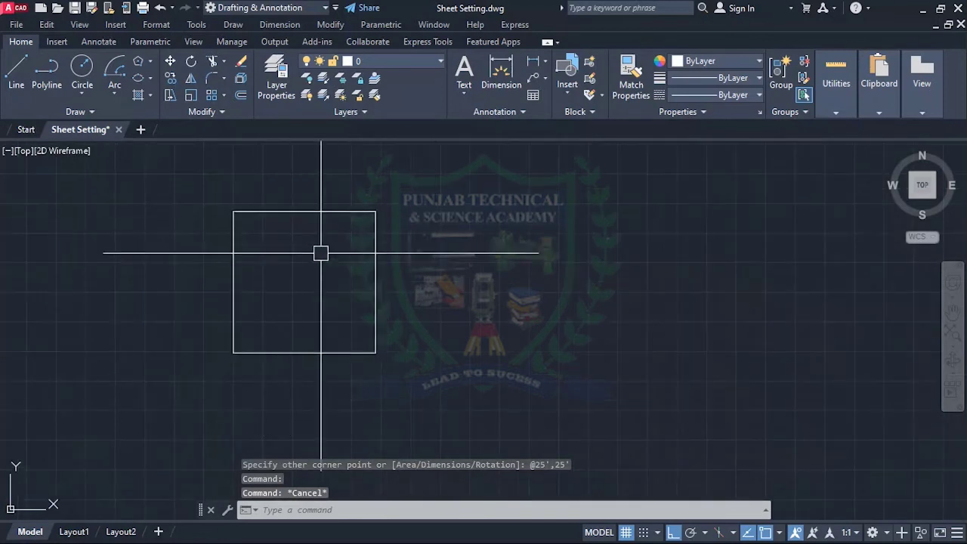
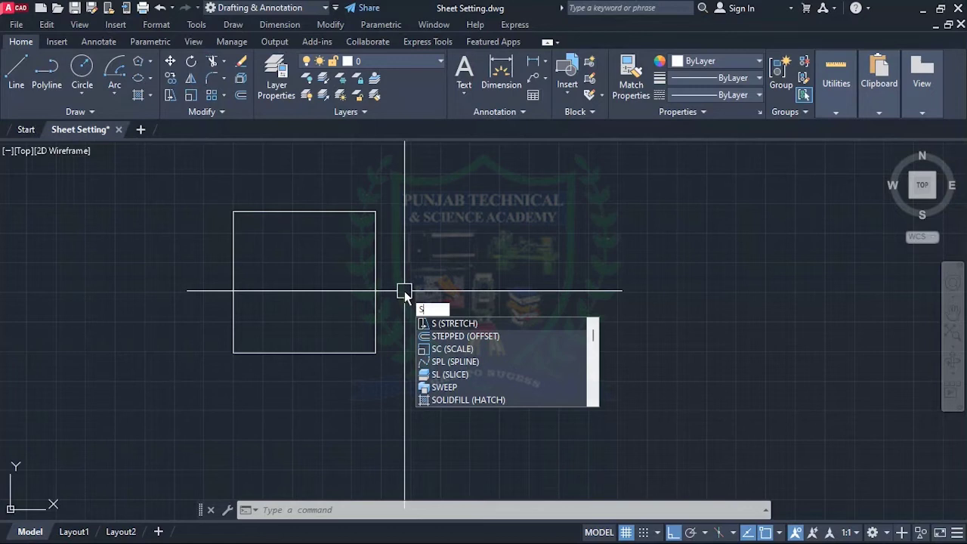
key("Return")
left_click(370, 237)
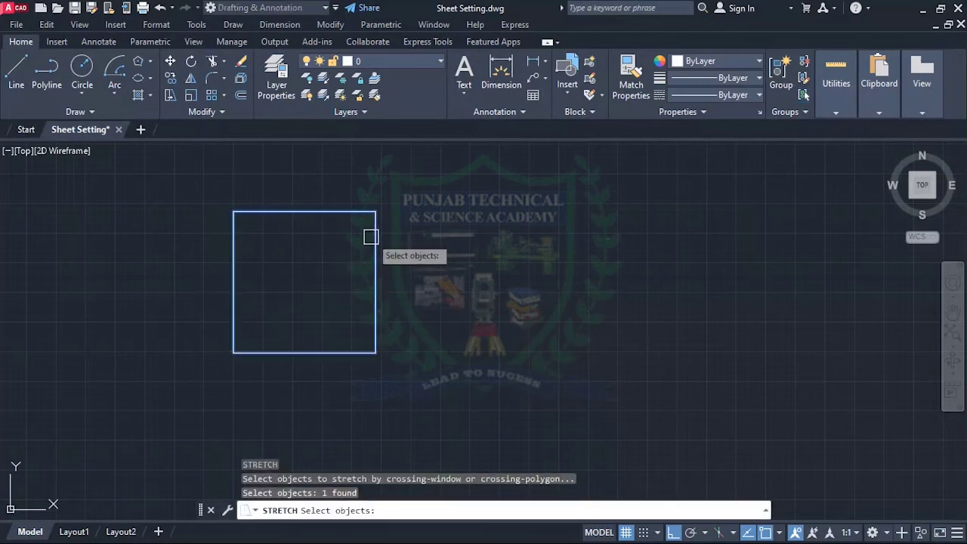
key("Return")
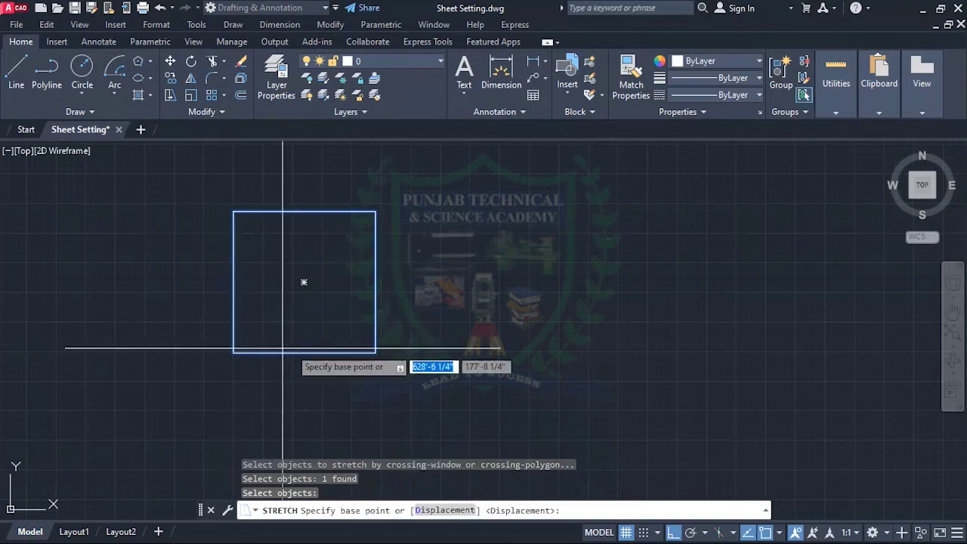
left_click(376, 282)
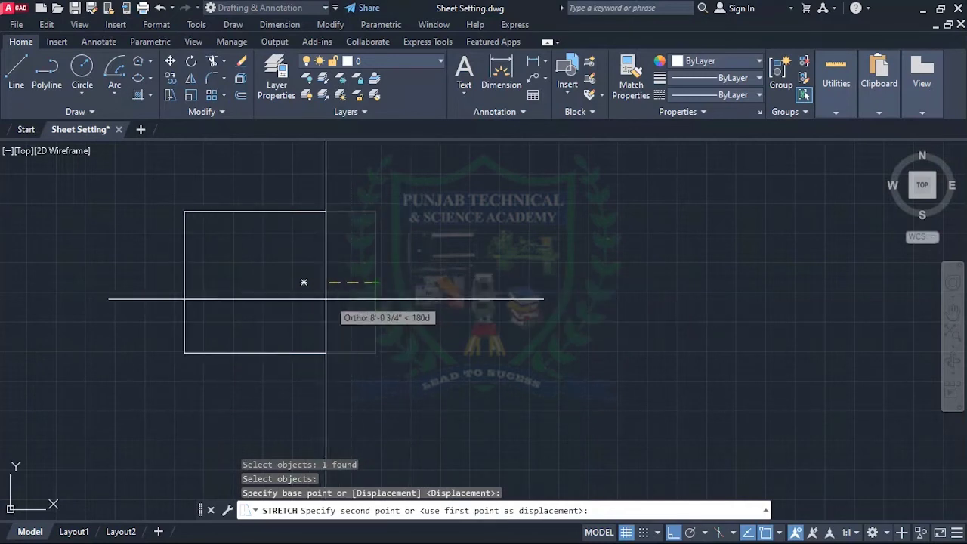
key("Escape")
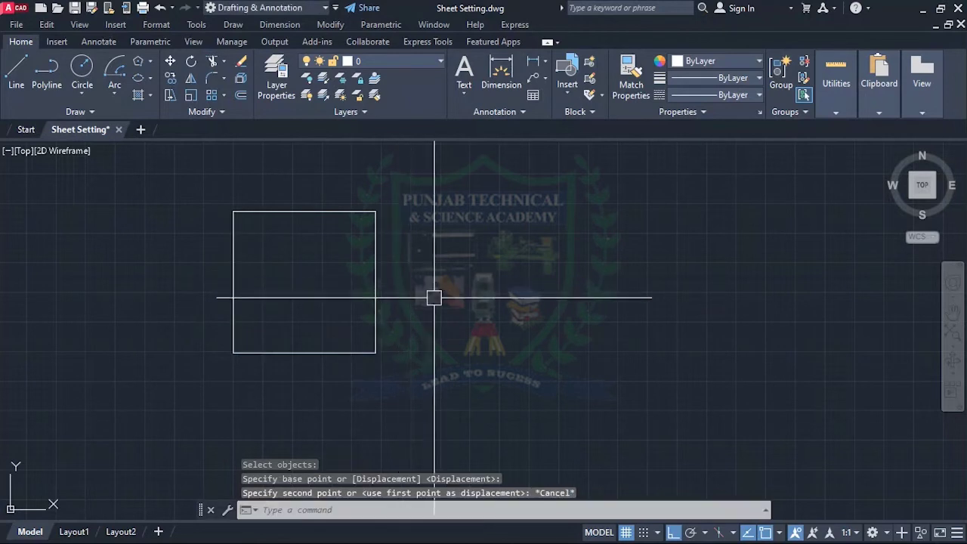
- Stretch the square's right side 5' to the right from its midpoint, using a crossing selection around that side
type("s")
key("Return")
left_click(402, 147)
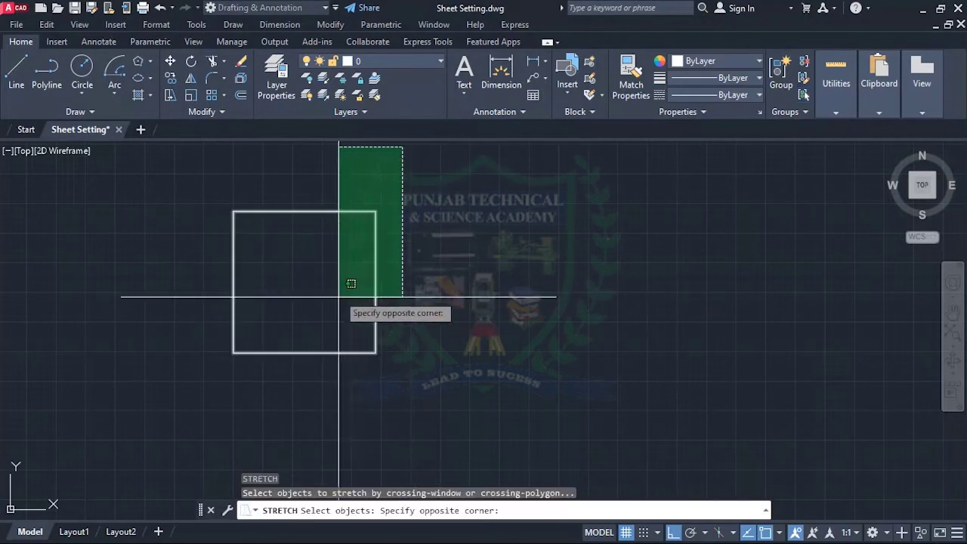
left_click(331, 381)
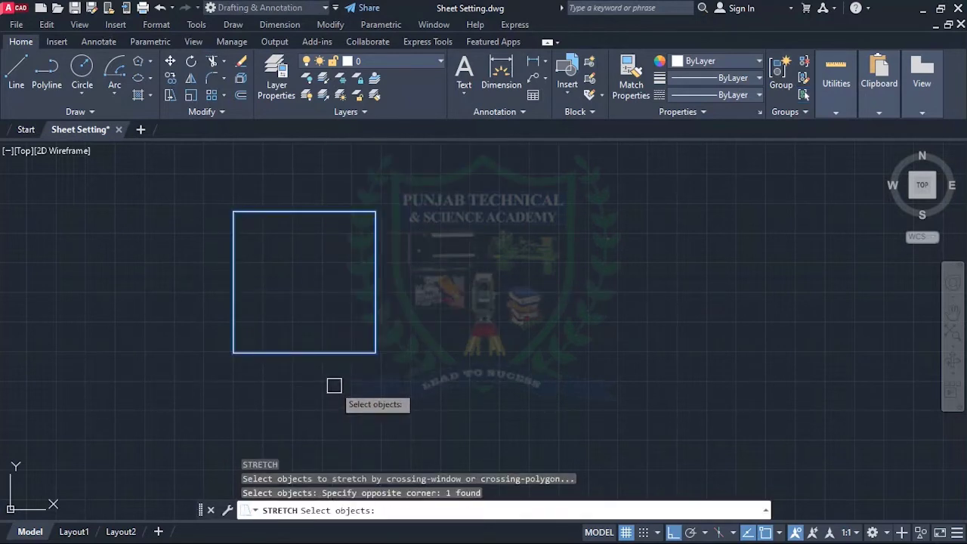
key("Return")
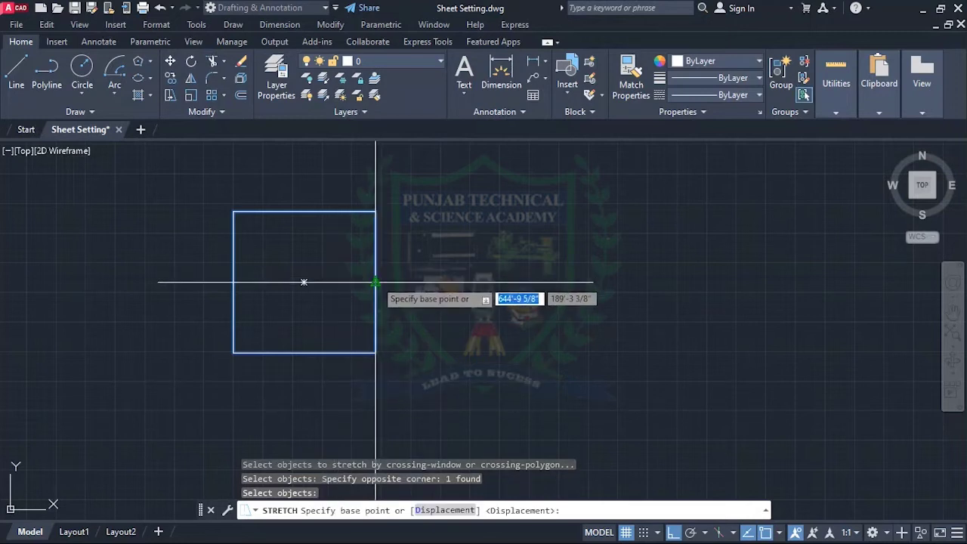
left_click(375, 281)
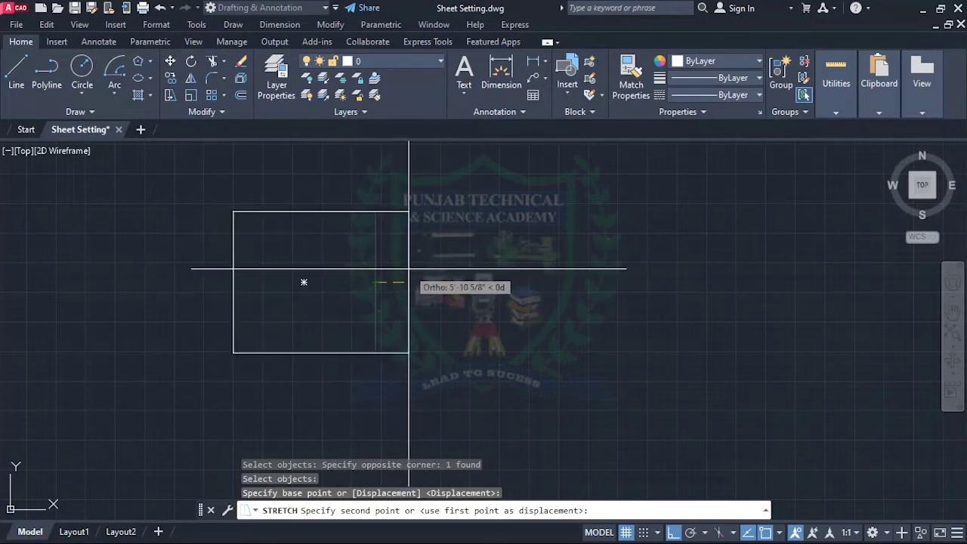
type("5'")
key("Return")
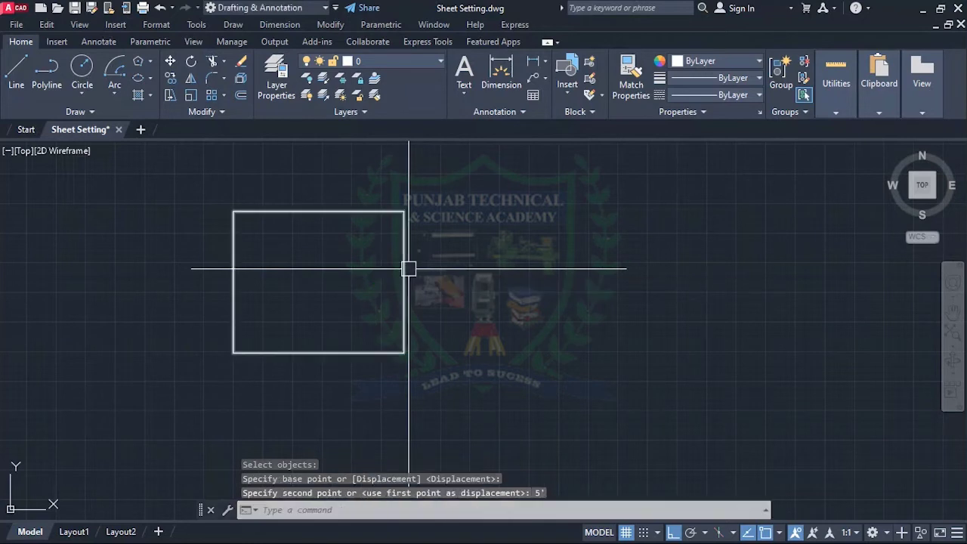
- Measure the stretched rectangle's width and height from its upper-left corner
type("DI")
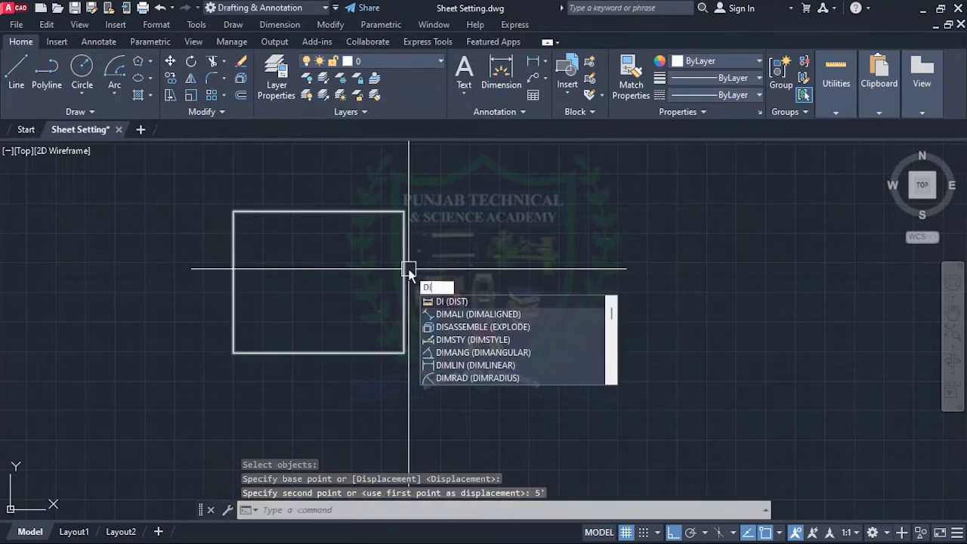
key("Return")
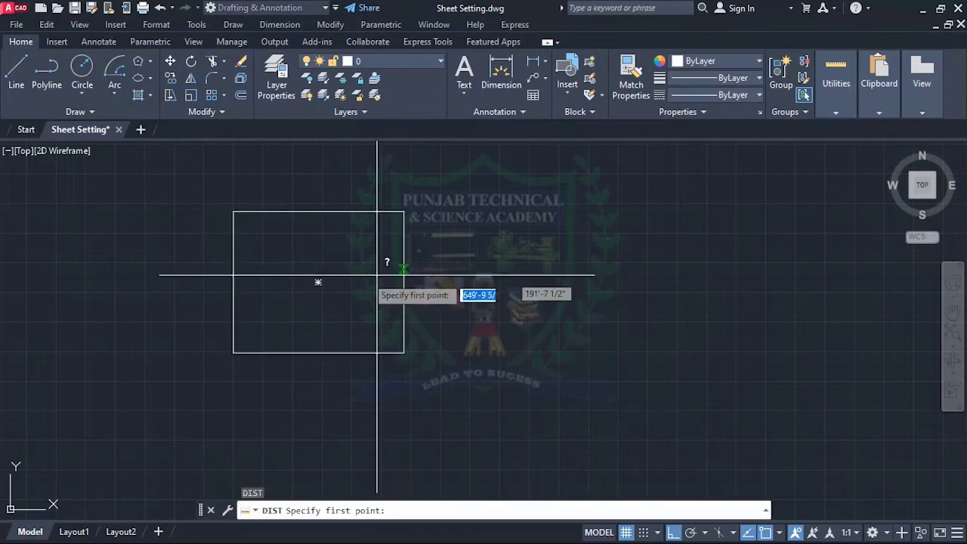
left_click(233, 211)
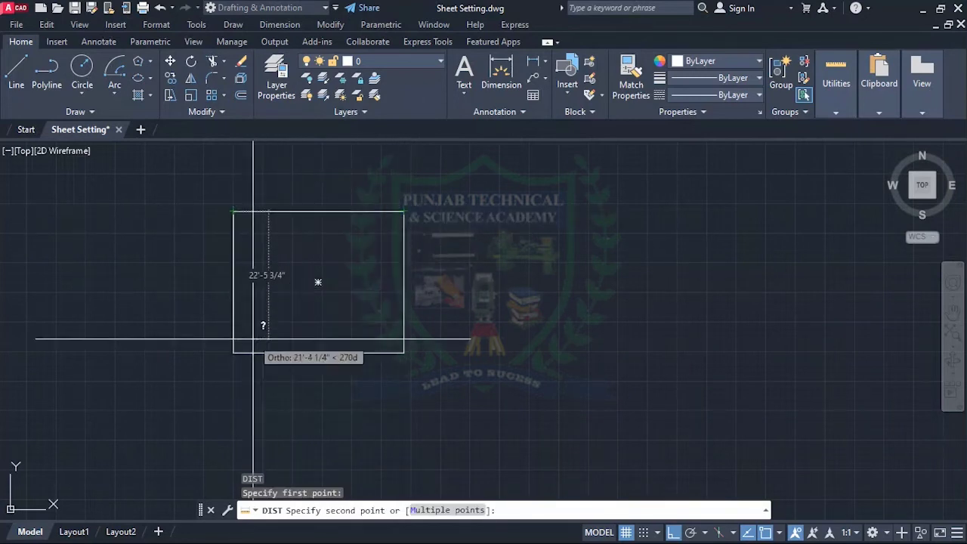
key("Escape")
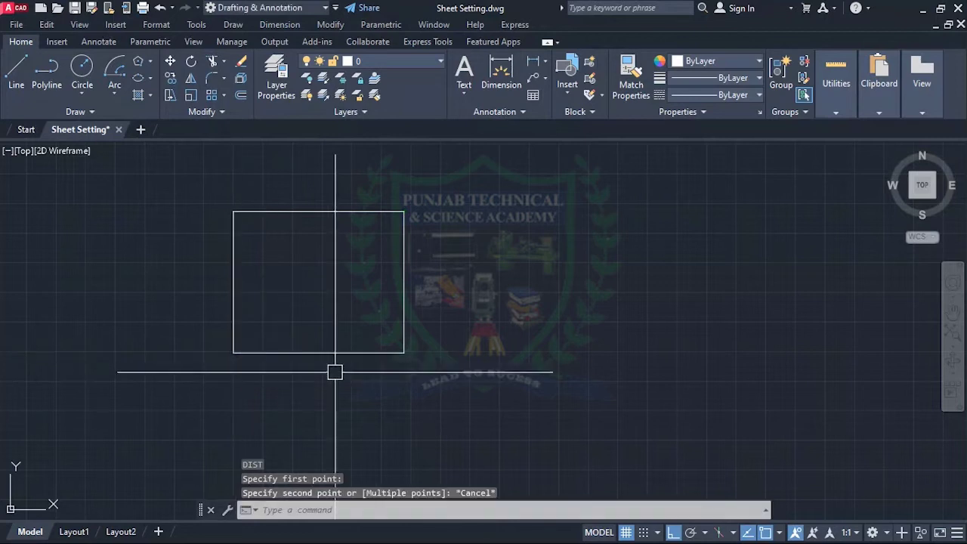
left_click(333, 352)
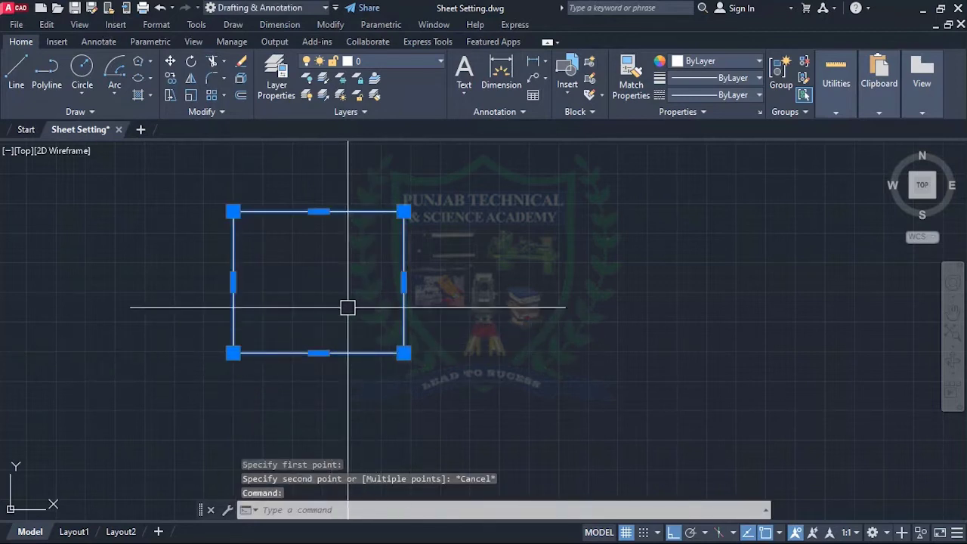
- Draw a closed upright rectangle, 25' wide and 45' high, from individual lines to the right of the stretched rectangle
scroll(297, 280, "down", 4)
scroll(487, 293, "up", 4)
scroll(474, 294, "down", 2)
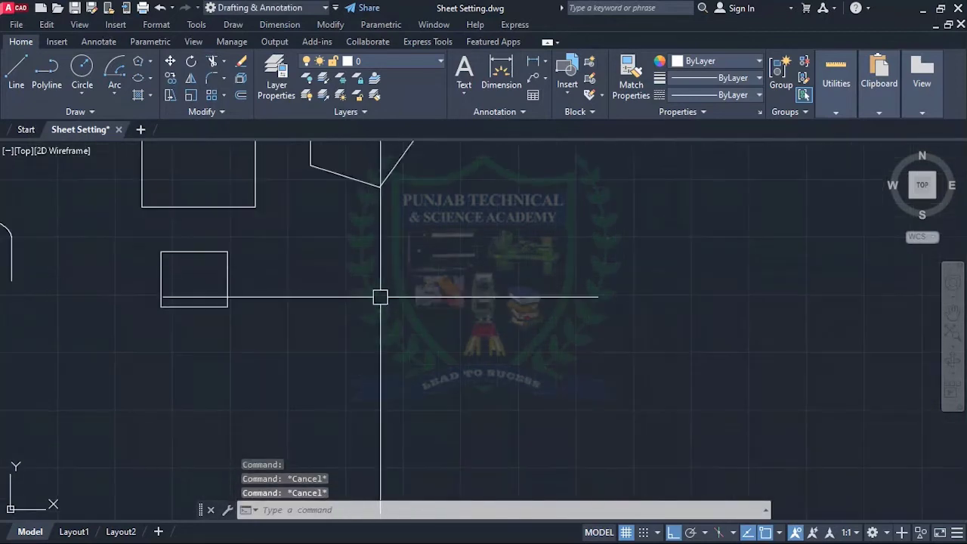
type("l")
key("Return")
left_click(307, 252)
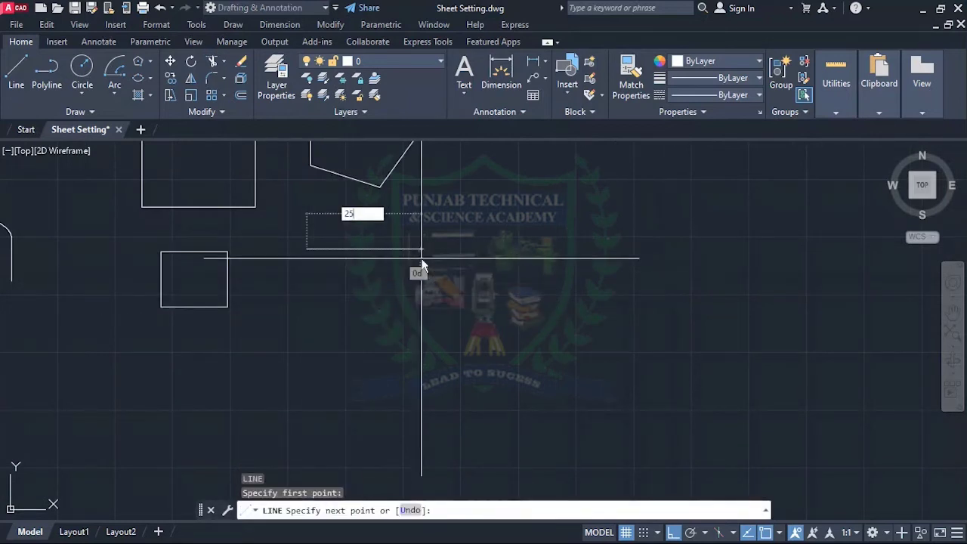
type("25")
key("Return")
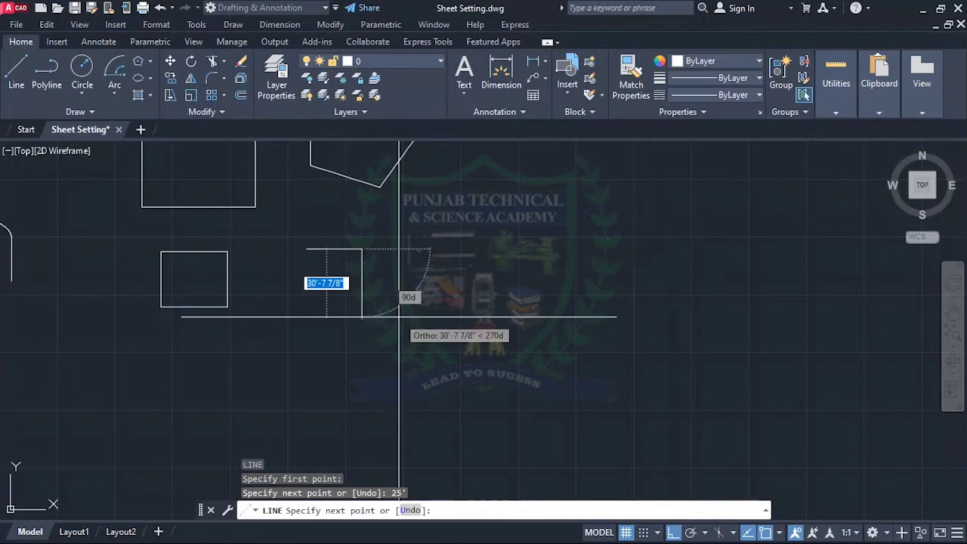
key("Return")
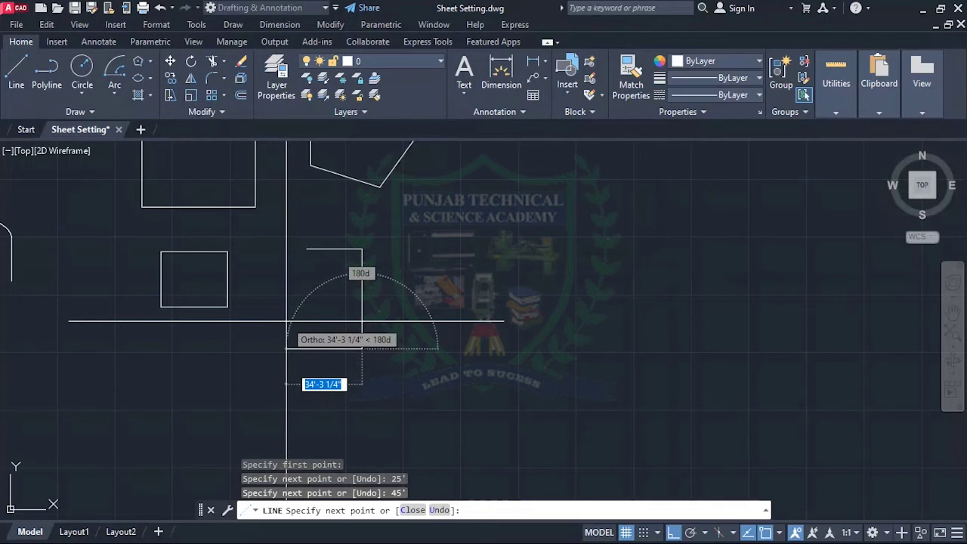
key("Return")
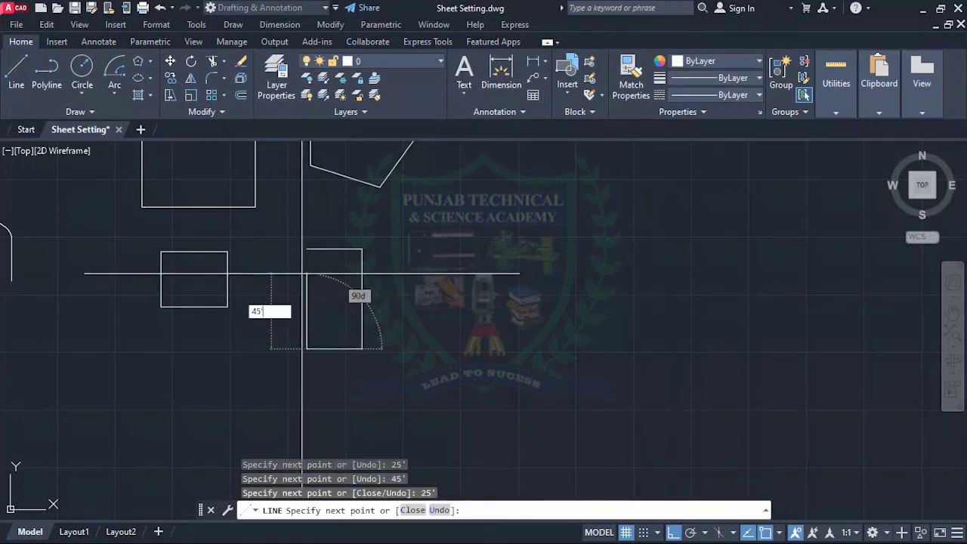
type("45'")
key("Return")
key("Escape")
scroll(370, 261, "down", 2)
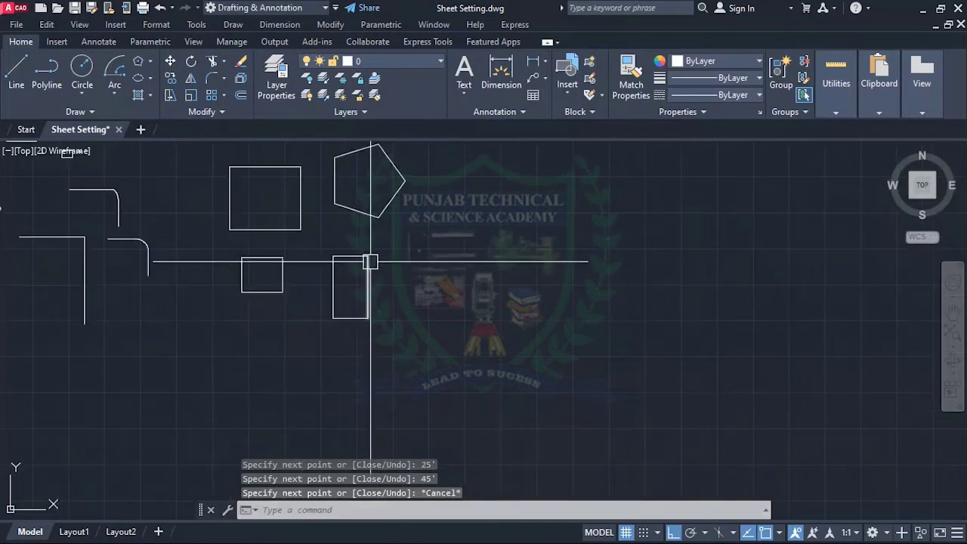
- Measure the line-drawn rectangle's top and left sides from its upper-left corner
scroll(347, 261, "up", 4)
type("d")
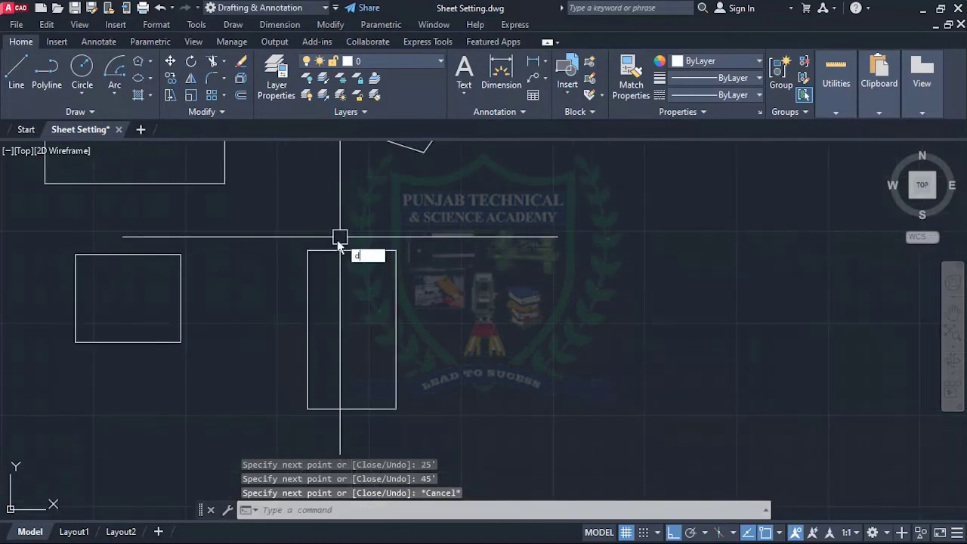
type("i")
key("Return")
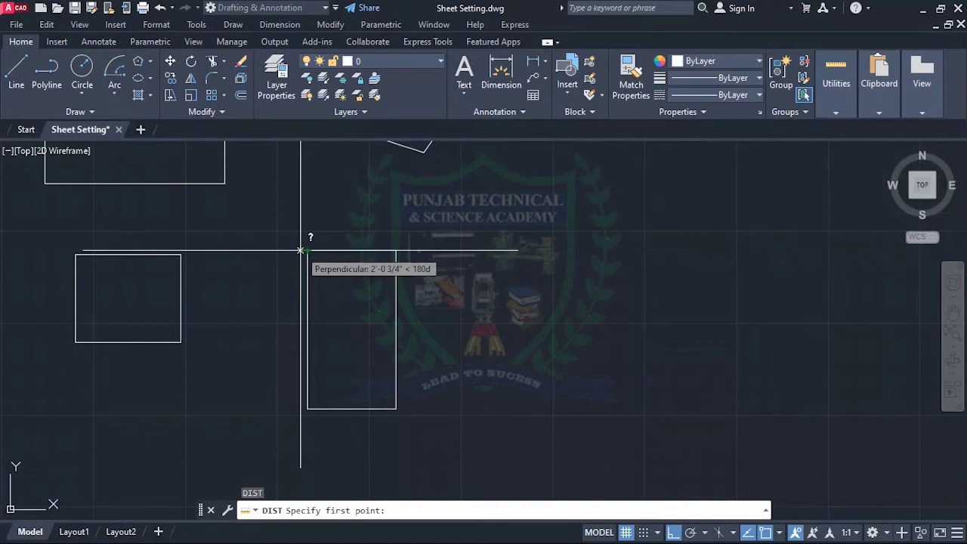
left_click(307, 250)
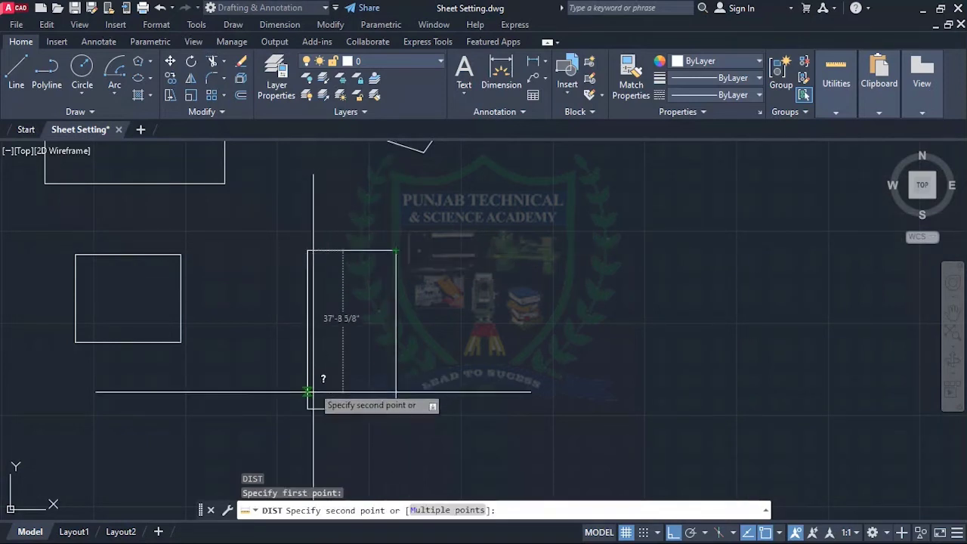
key("Escape")
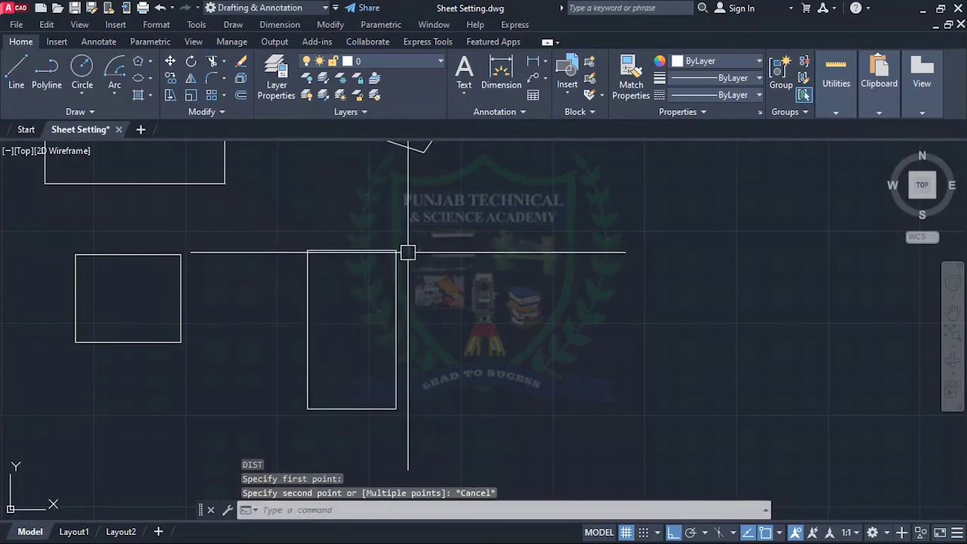
- Stretch the line-drawn rectangle's right side 1' to the right, using a crossing selection around that side
type("s")
key("Return")
left_click(410, 227)
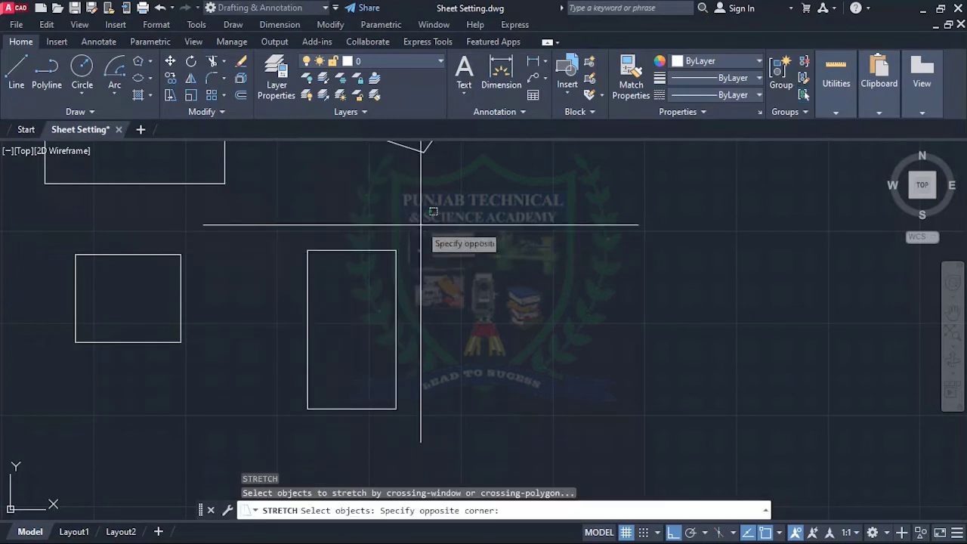
left_click(366, 432)
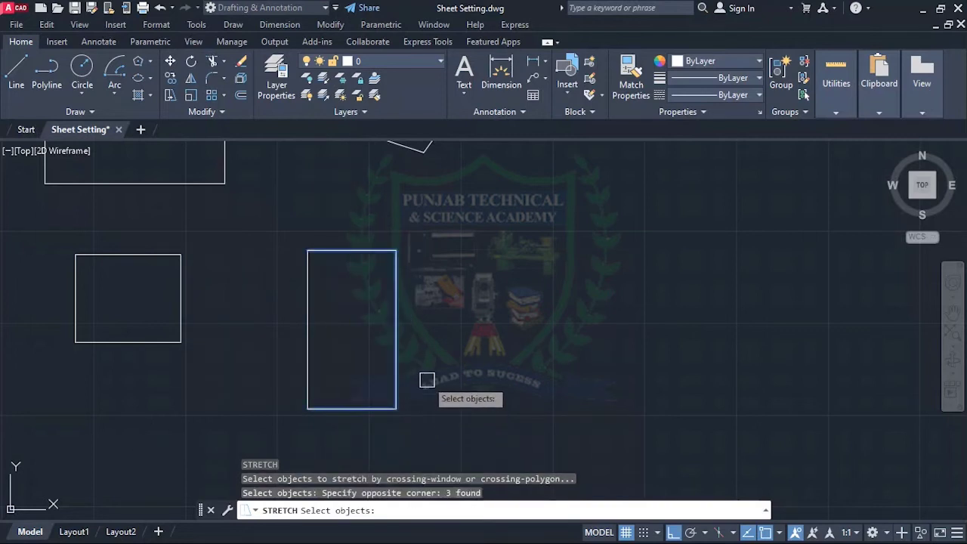
key("Return")
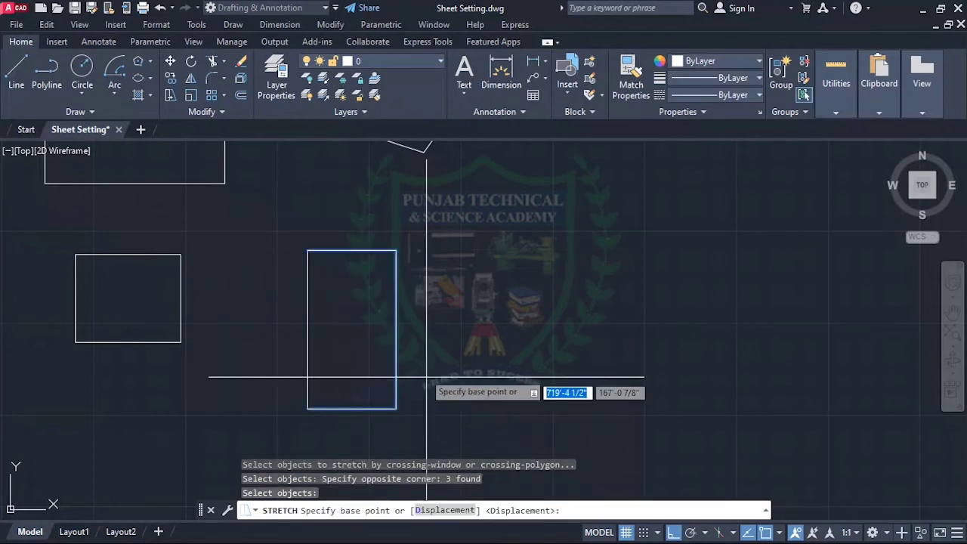
left_click(396, 328)
type("1")
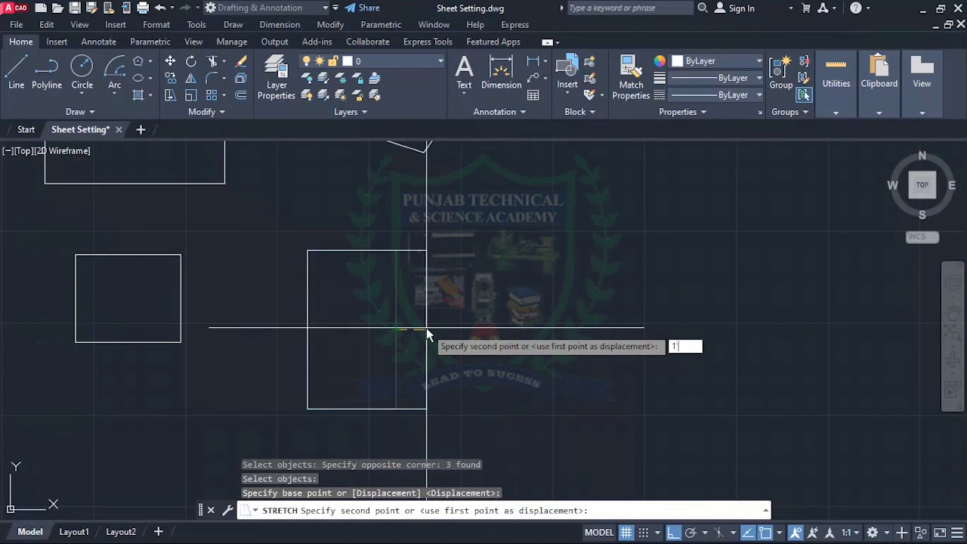
type("'")
key("Return")
key("Escape")
key("Escape")
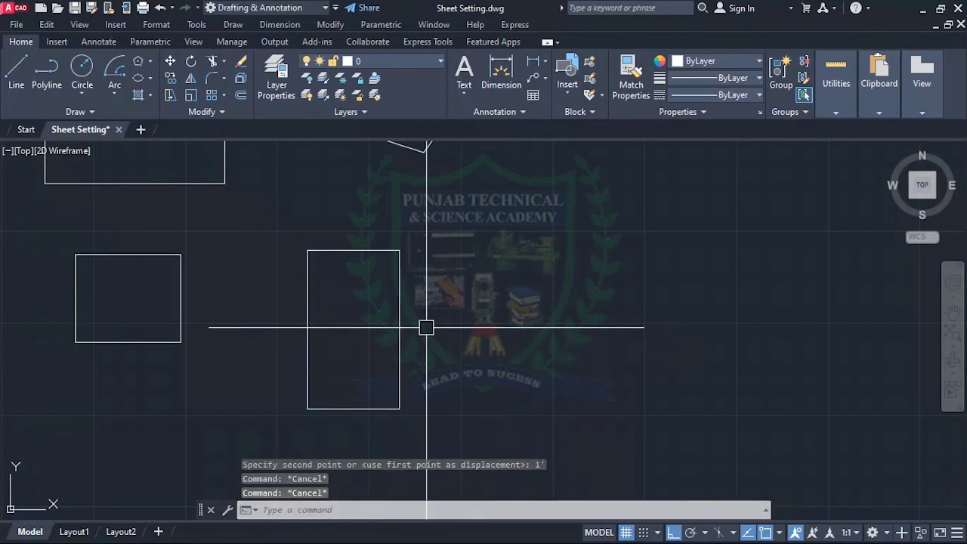
- Measure the line-drawn rectangle's top side from its upper-left corner to its upper-right corner
type("di")
key("Return")
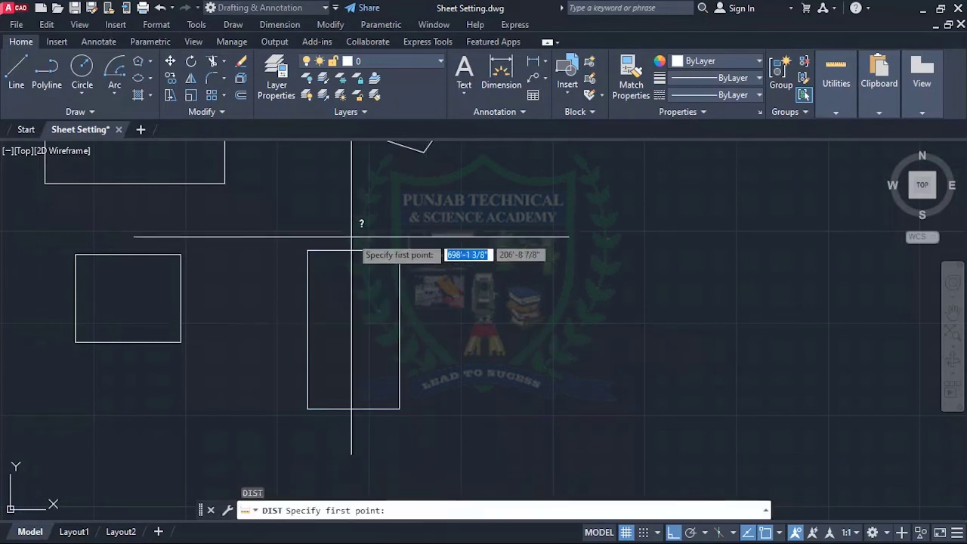
left_click(307, 250)
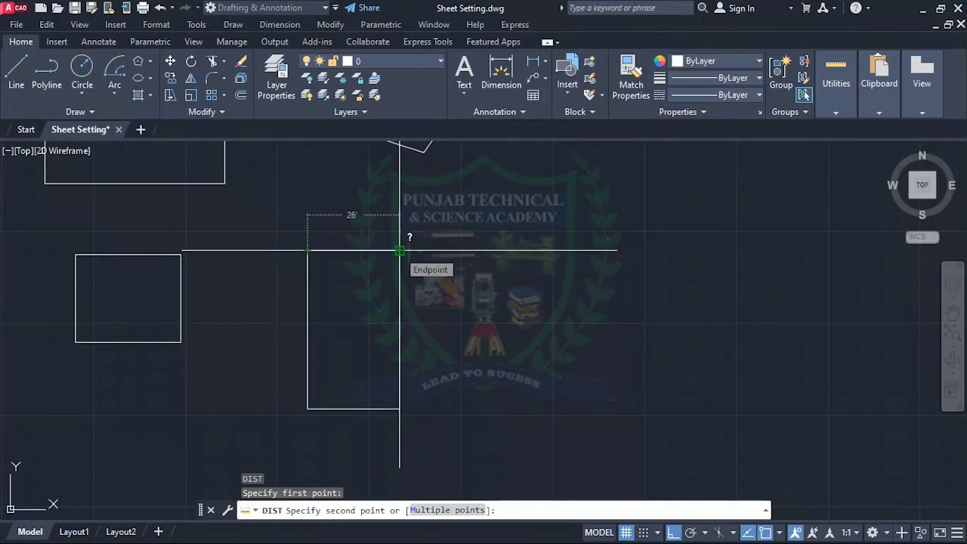
key("Escape")
scroll(265, 291, "down", 3)
scroll(297, 296, "up", 2)
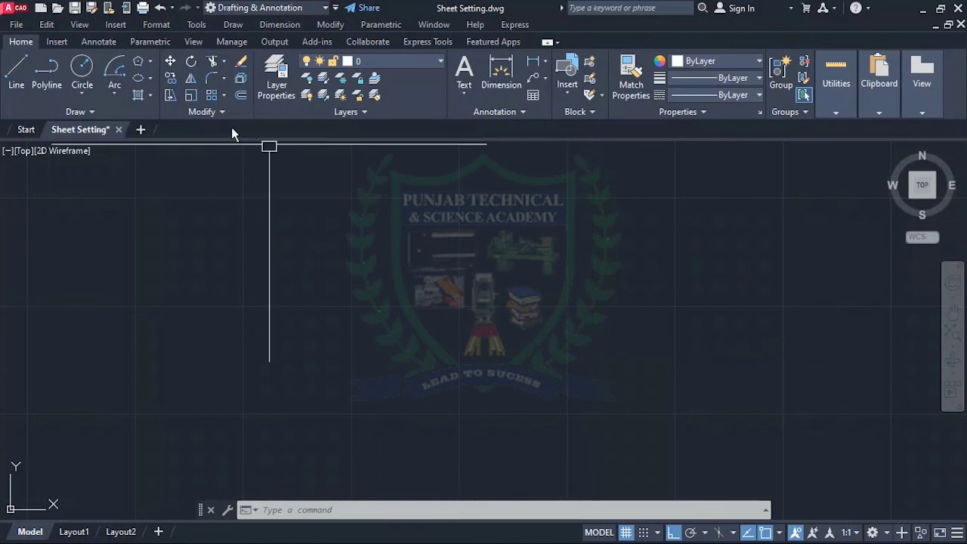
left_click(225, 95)
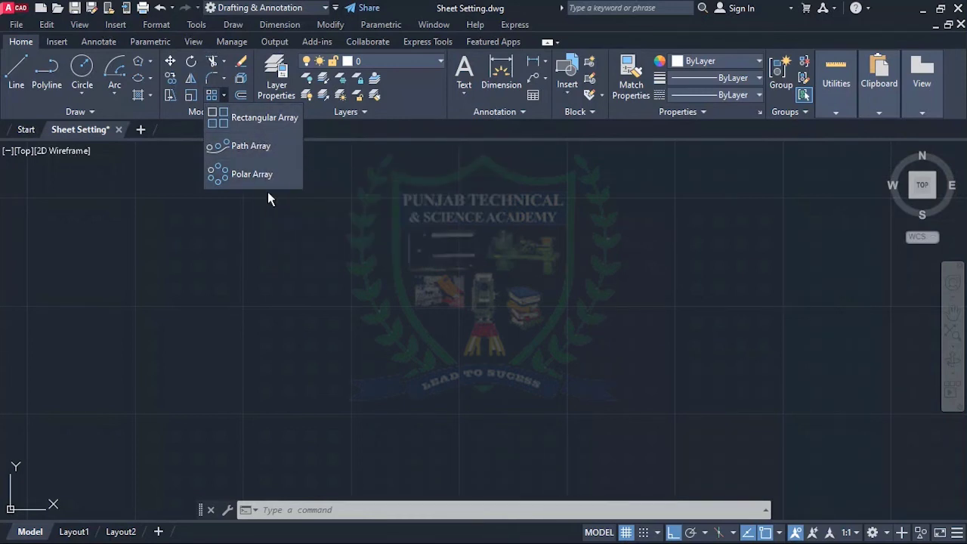
left_click(361, 244)
left_click(345, 260)
left_click(327, 278)
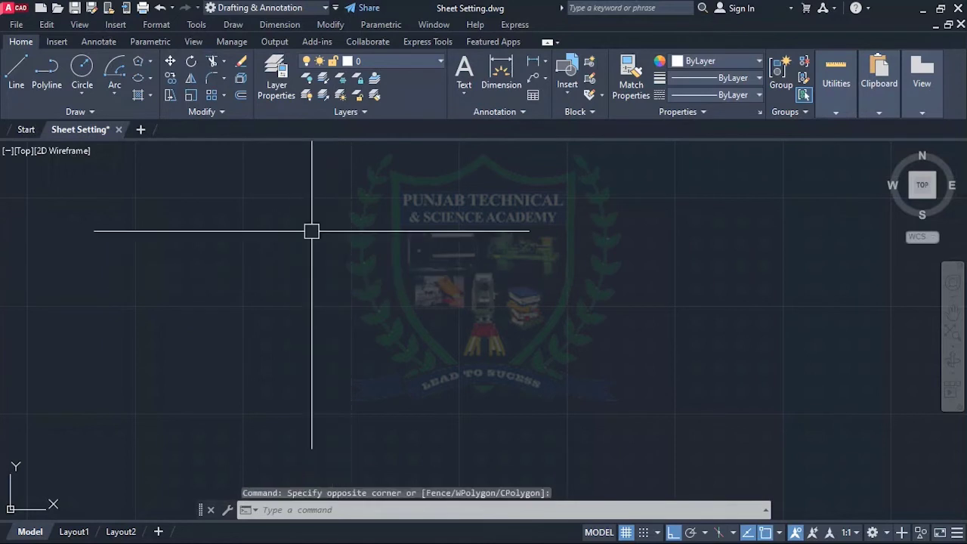
left_click(225, 96)
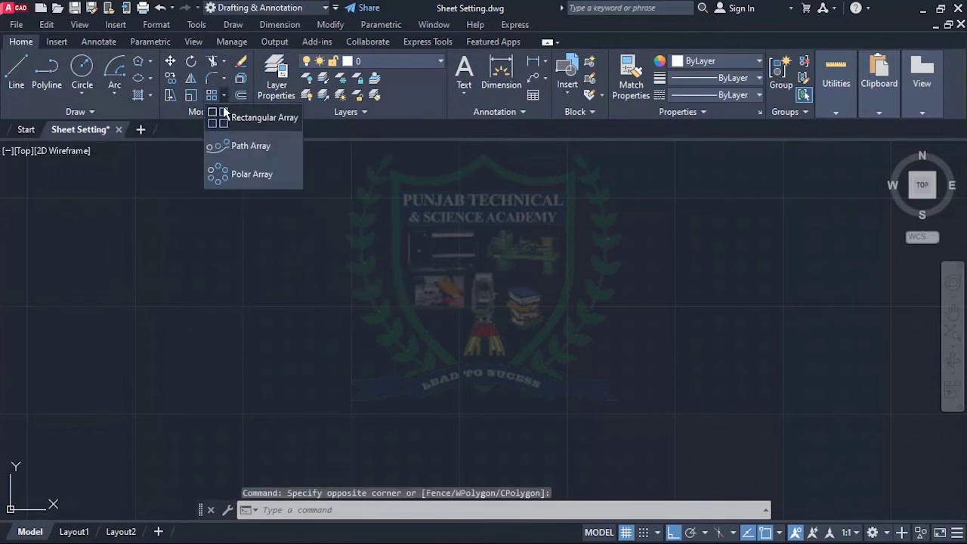
left_click(315, 225)
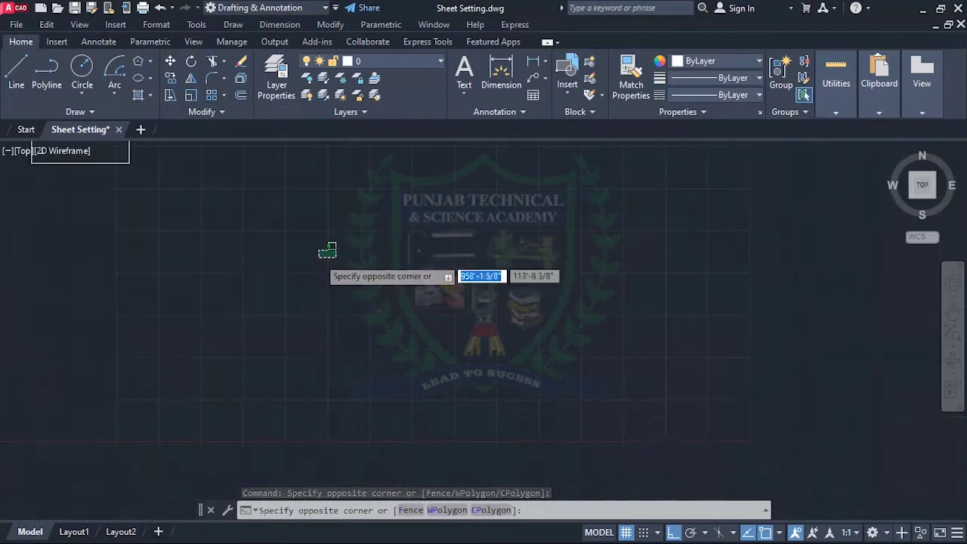
left_click(318, 276)
- Draw a rectangle 3.5' wide and 7' high in the empty area below the existing shapes
type("rec")
key("Return")
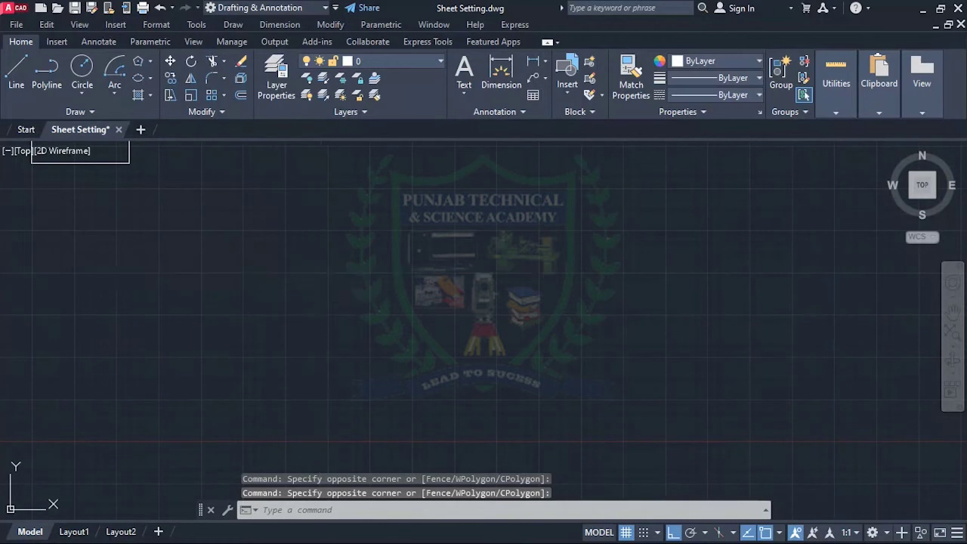
left_click(242, 320)
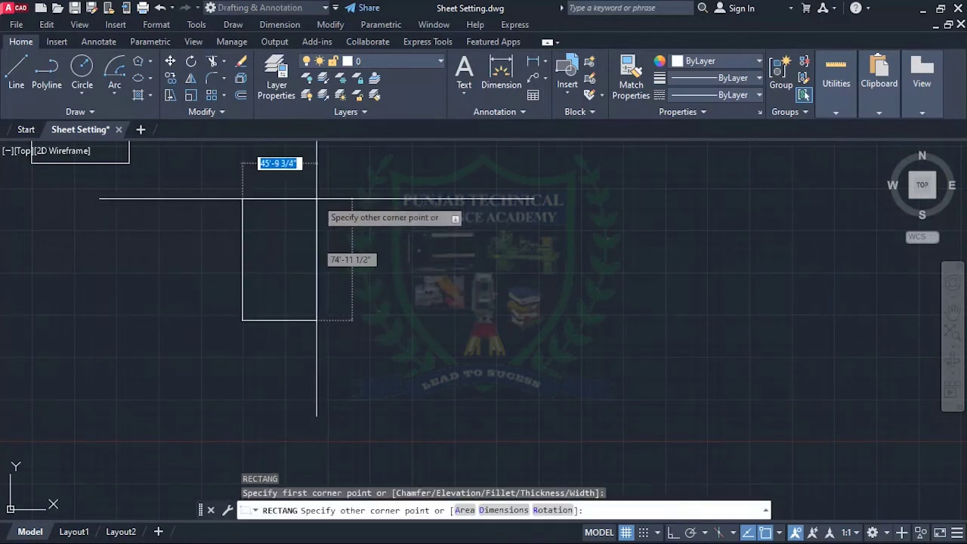
scroll(316, 199, "down", 2)
scroll(314, 190, "up", 2)
scroll(334, 180, "up", 2)
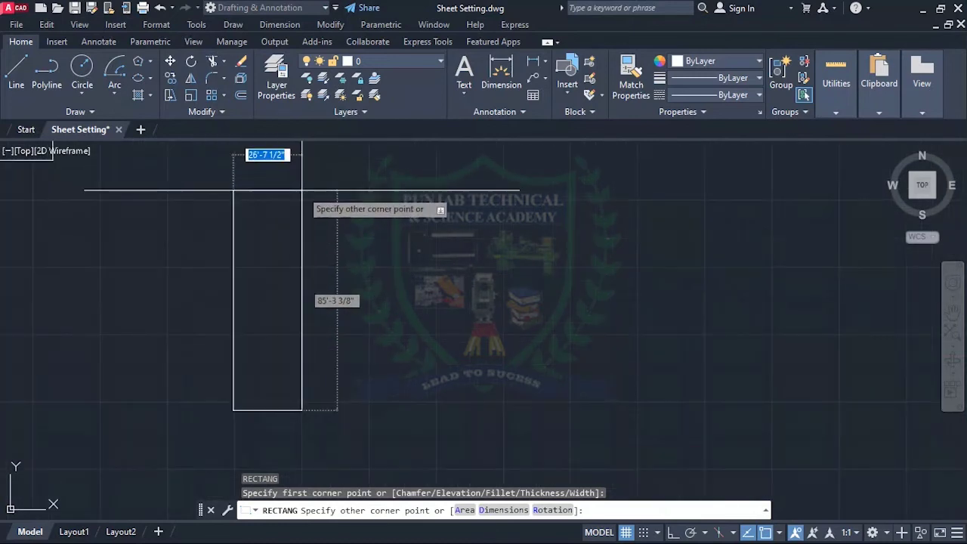
type("3.5'")
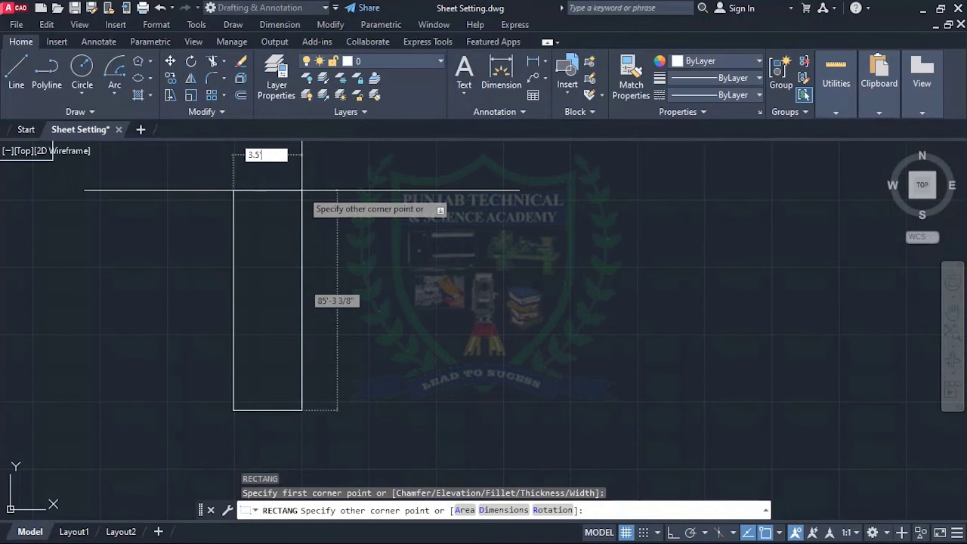
key("Tab")
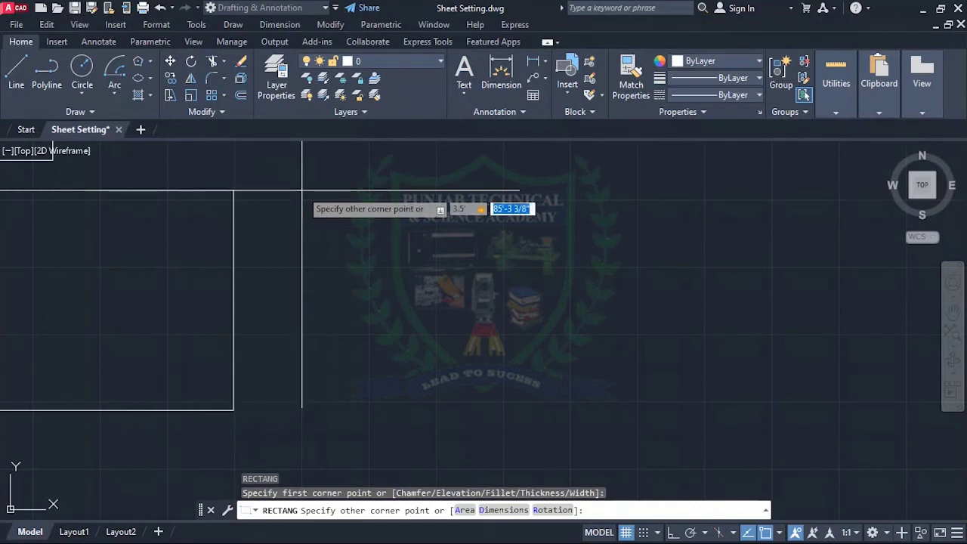
type("7'")
key("Return")
scroll(320, 252, "down", 2)
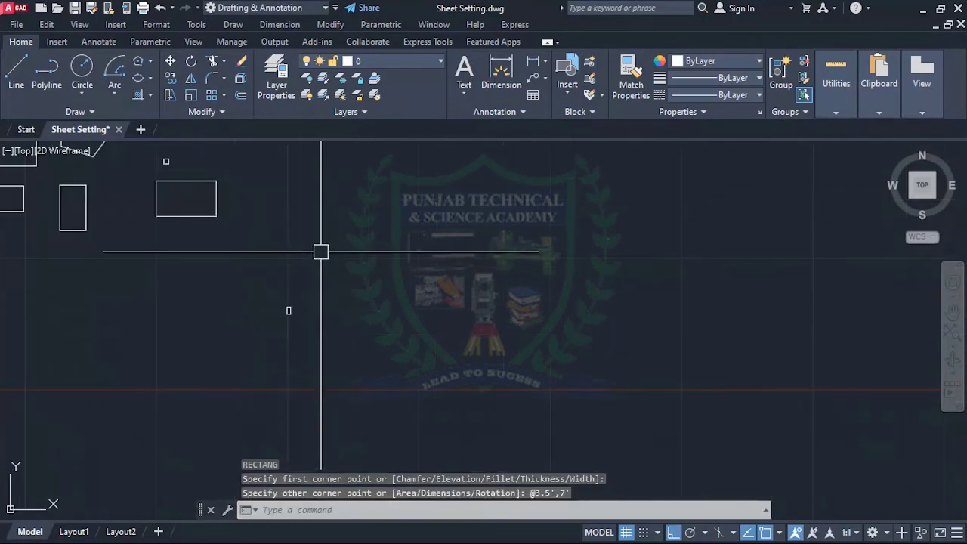
- Draw a separate line along the new rectangle's bottom side, from its lower-left to its lower-right corner
scroll(288, 307, "up", 8)
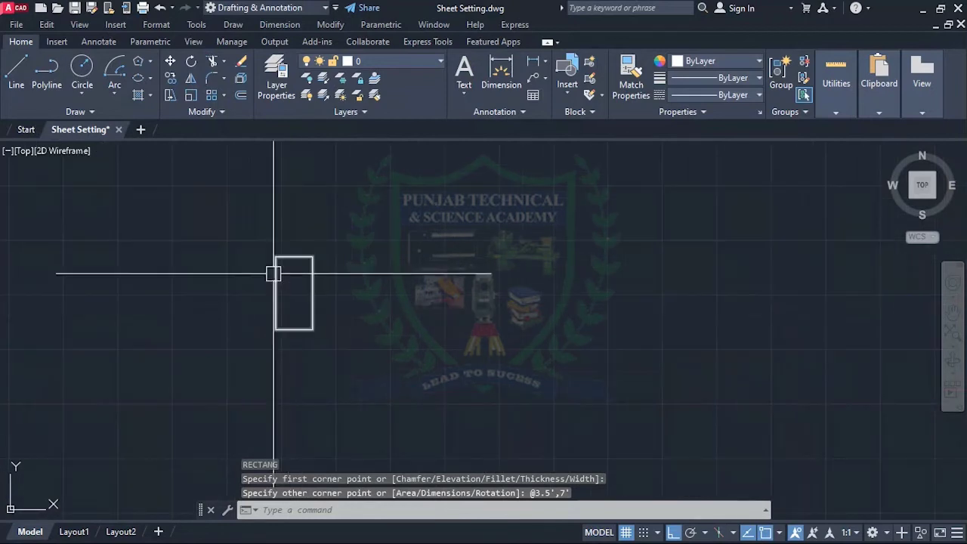
scroll(275, 326, "up", 4)
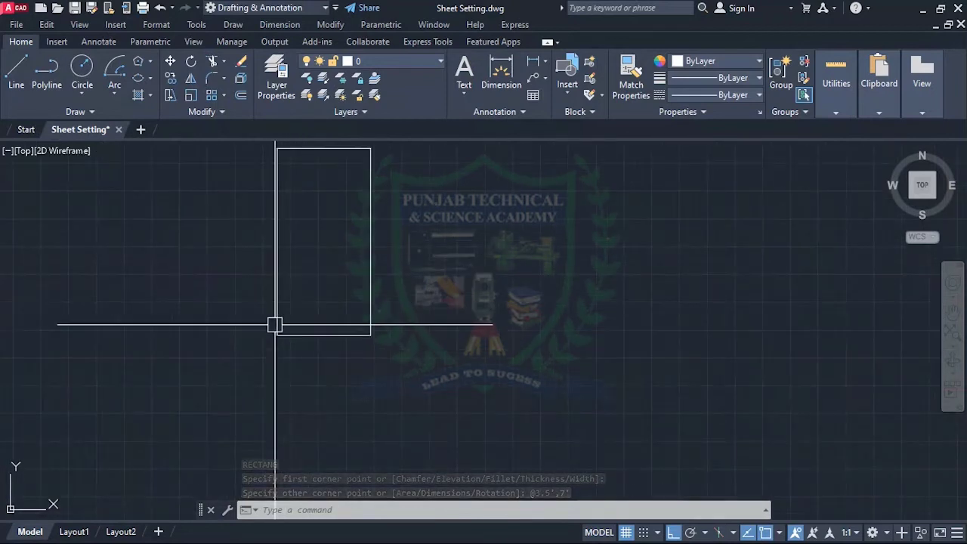
scroll(275, 325, "down", 2)
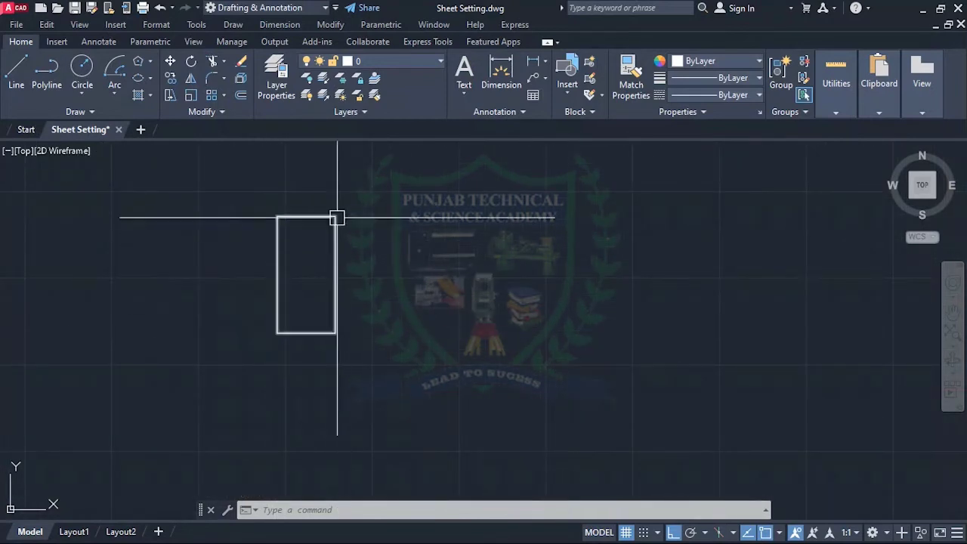
type("l")
key("Return")
scroll(305, 272, "up", 3)
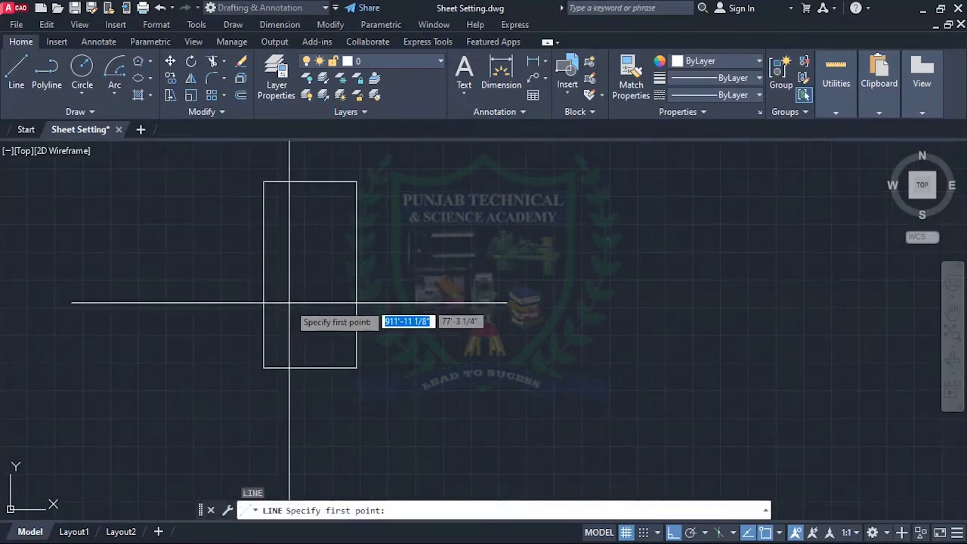
left_click(273, 368)
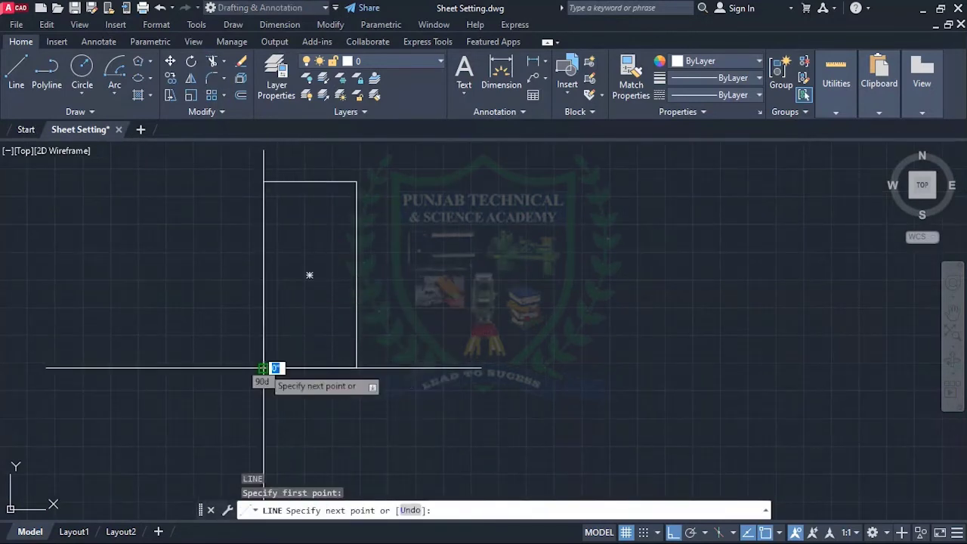
left_click(355, 367)
key("Return")
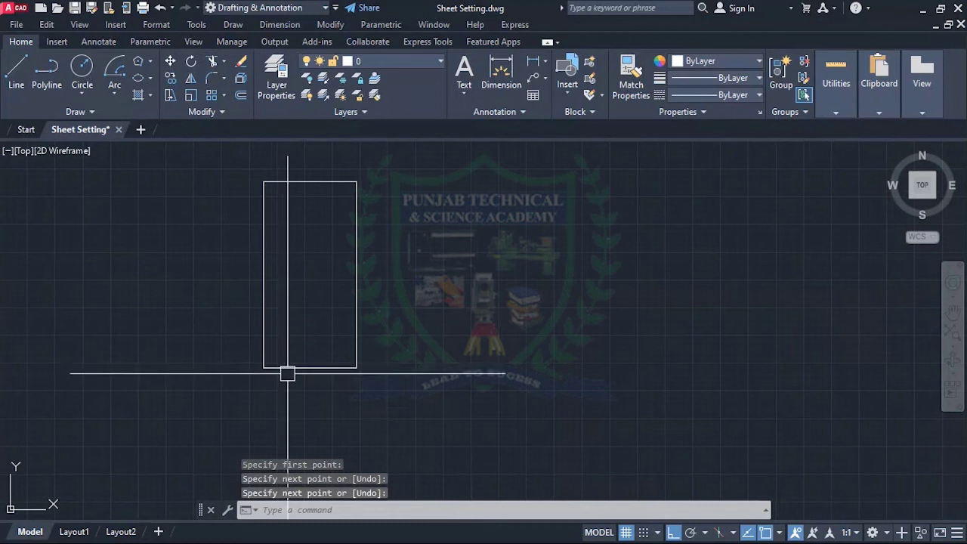
left_click(325, 372)
scroll(411, 393, "down", 2)
key("Escape")
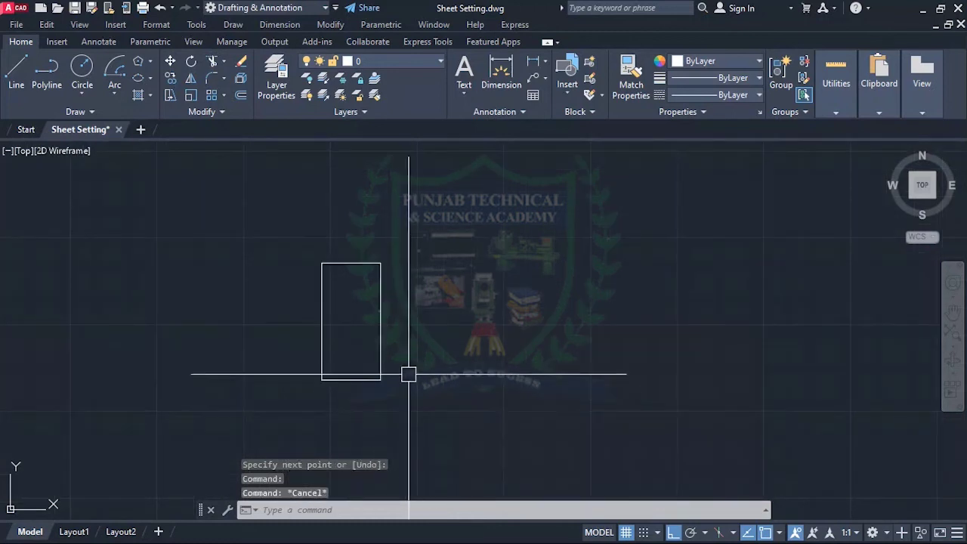
- Start a rectangular array of the line on the rectangle's bottom side and set it to 1 column
type("AR")
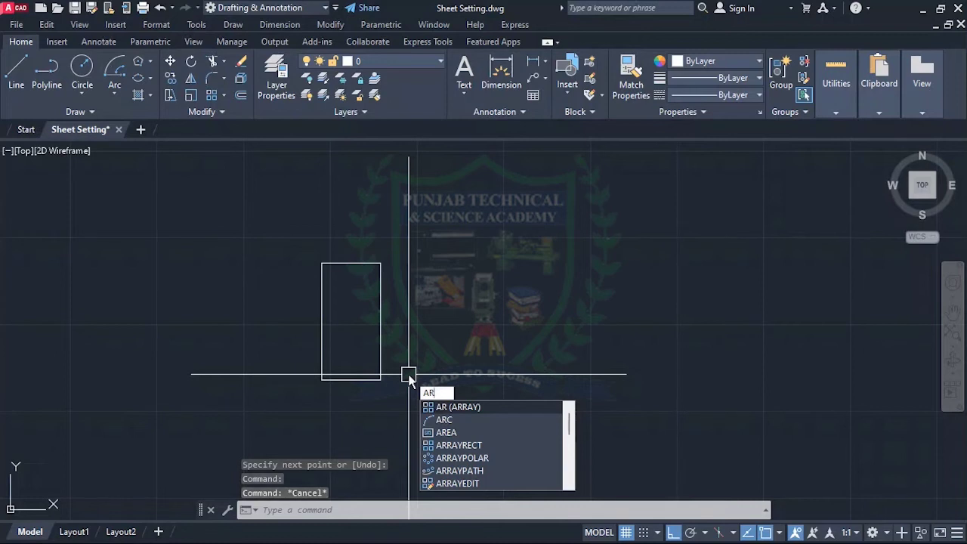
key("Return")
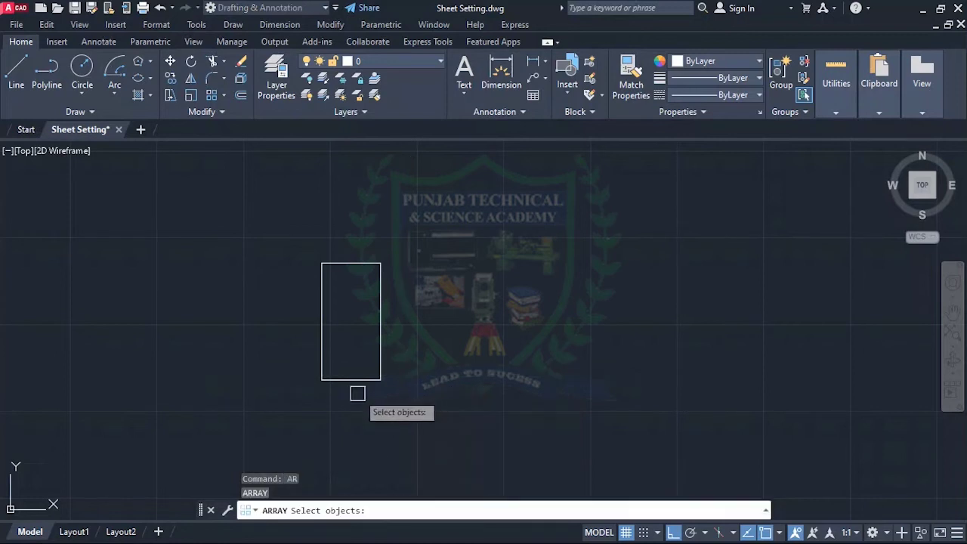
left_click(356, 380)
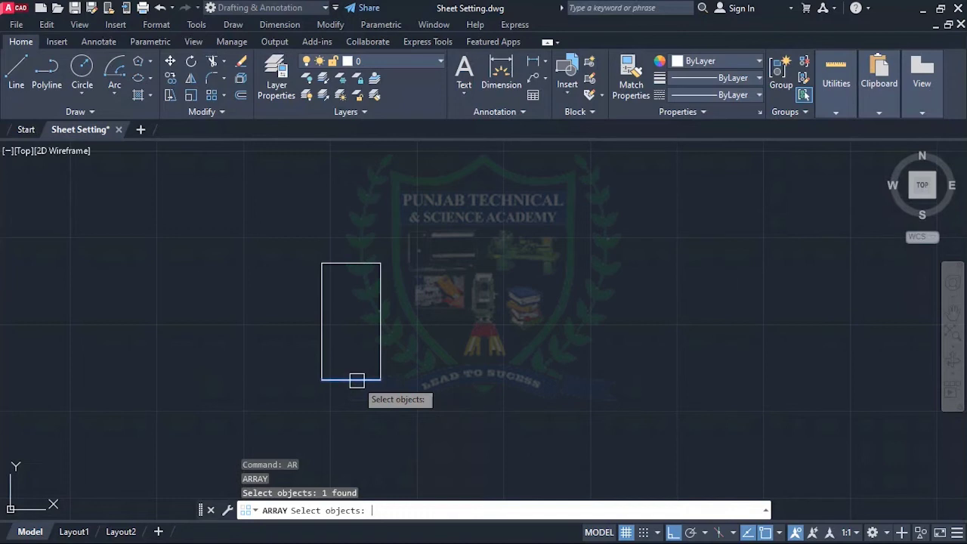
key("Return")
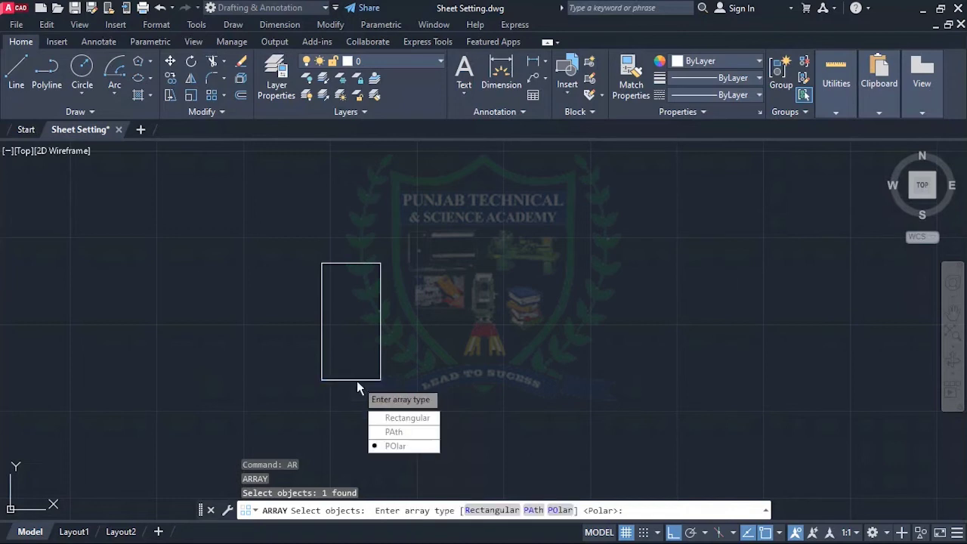
left_click(416, 425)
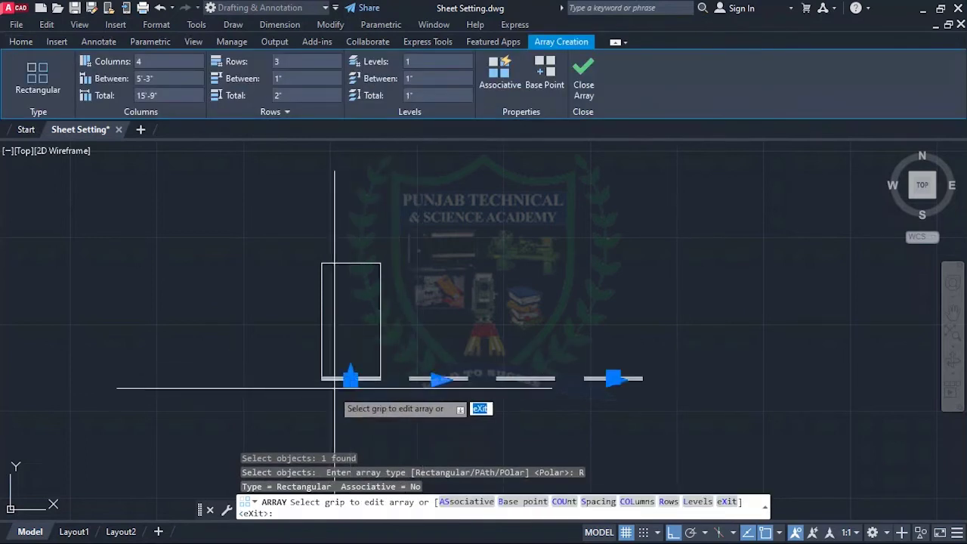
scroll(335, 388, "up", 5)
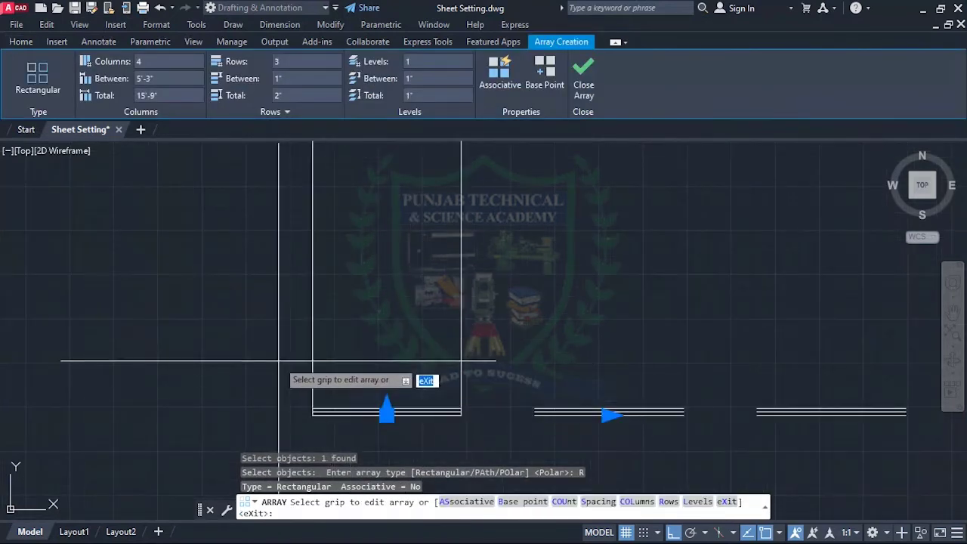
scroll(278, 361, "down", 2)
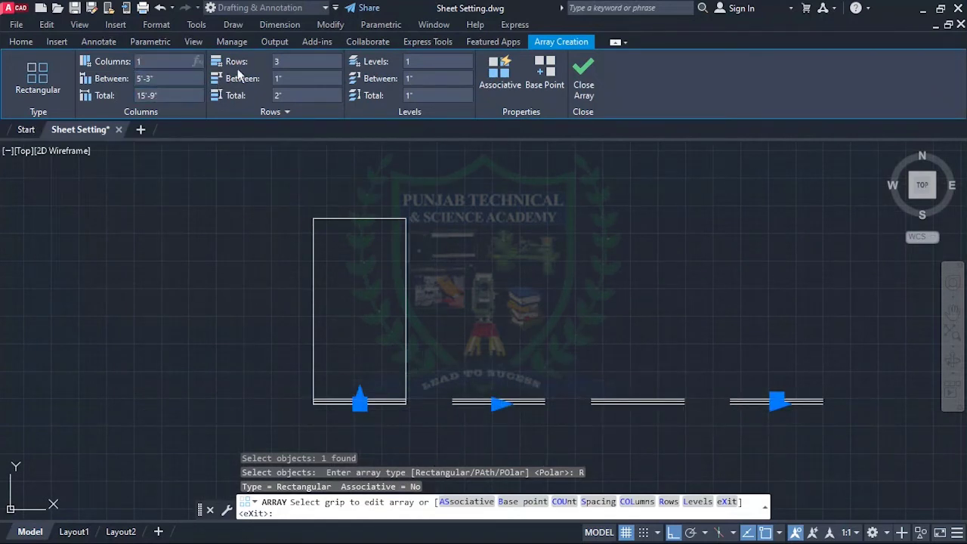
key("Return")
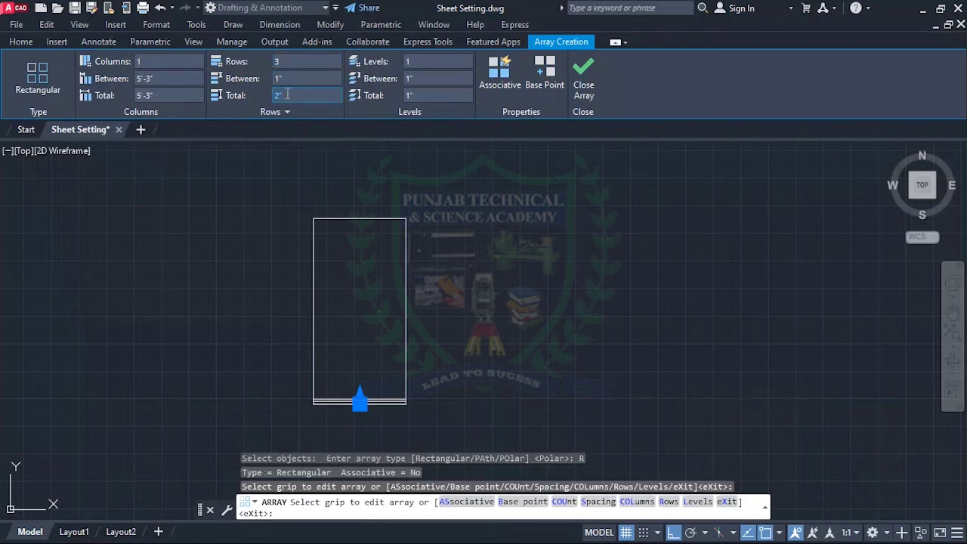
- Set the array to 8 rows over a total row distance of 7' and finish the array
left_click(287, 93)
type("7'")
key("Return")
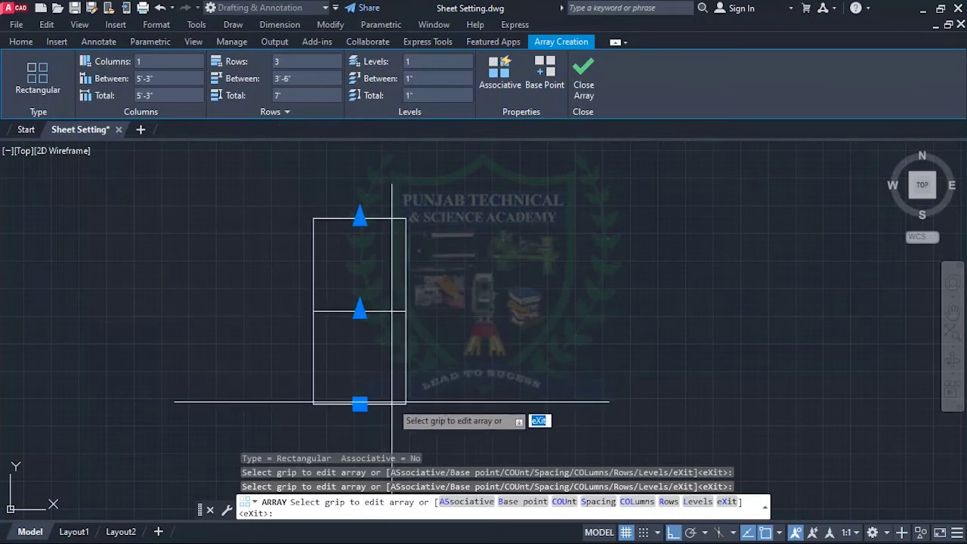
left_click(279, 62)
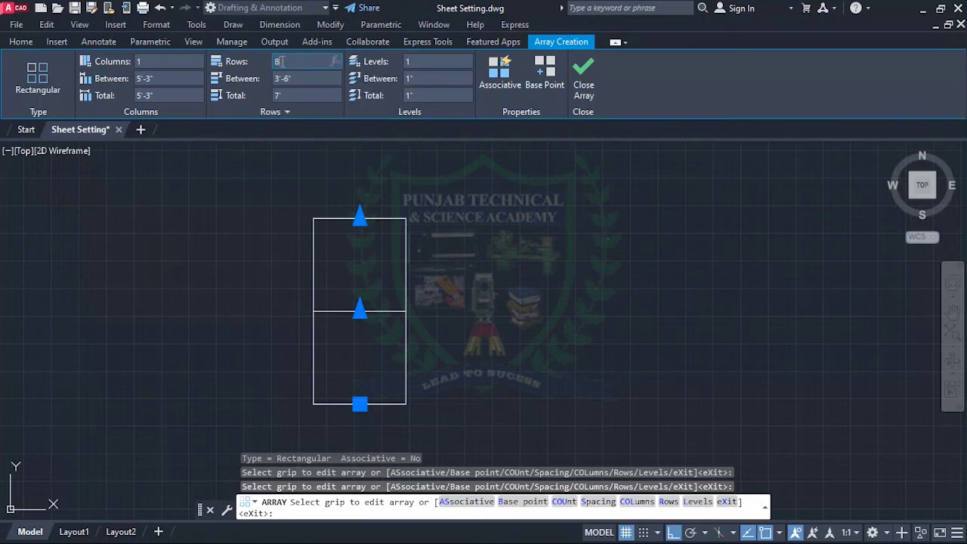
type("8")
key("Return")
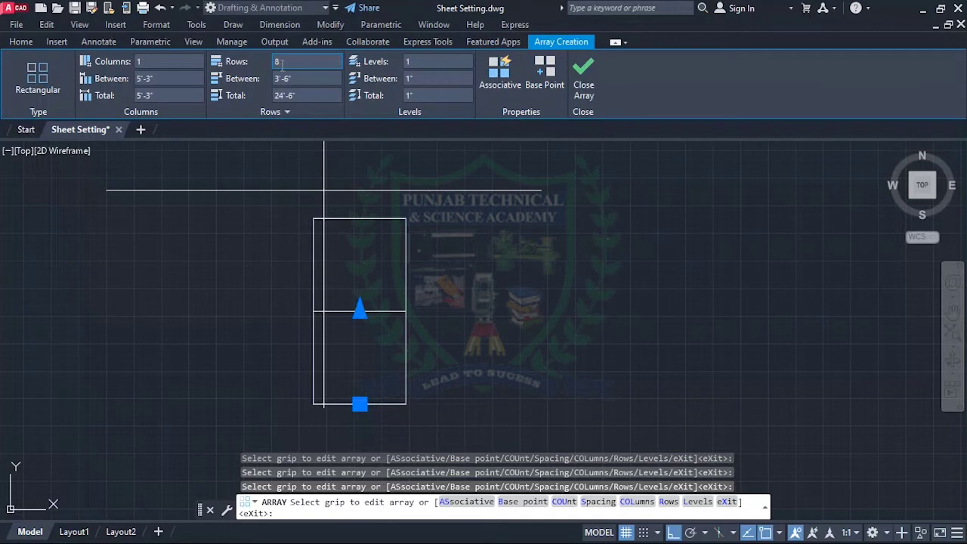
left_click(299, 78)
left_click(294, 95)
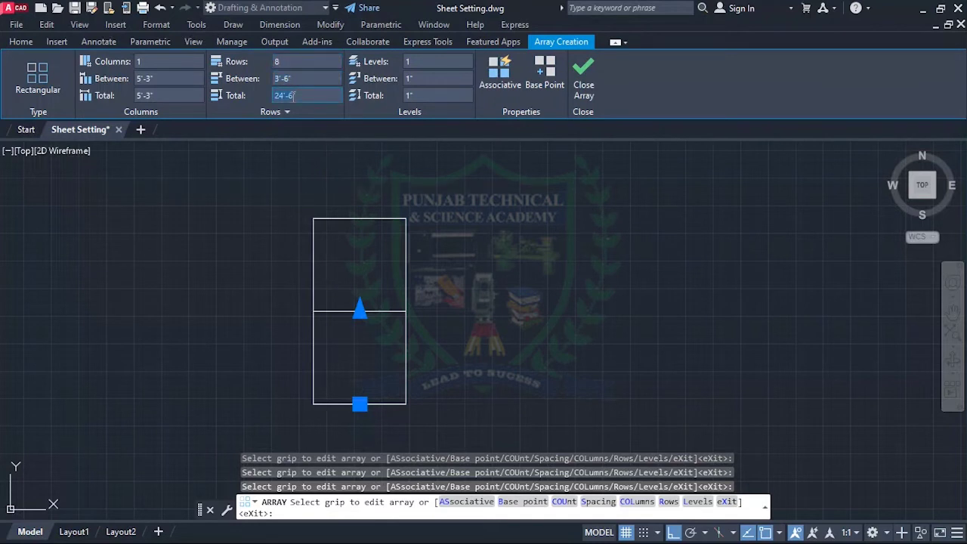
key("Return")
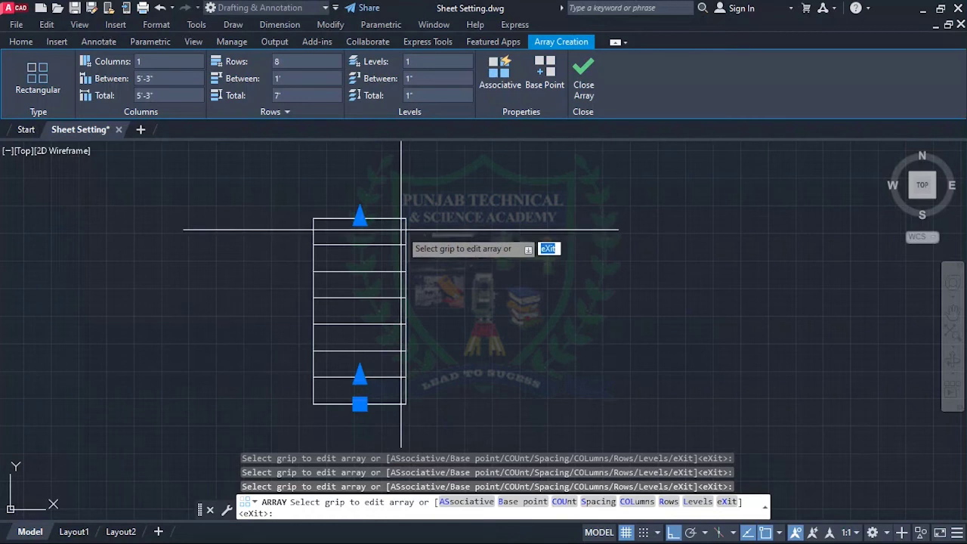
key("Return")
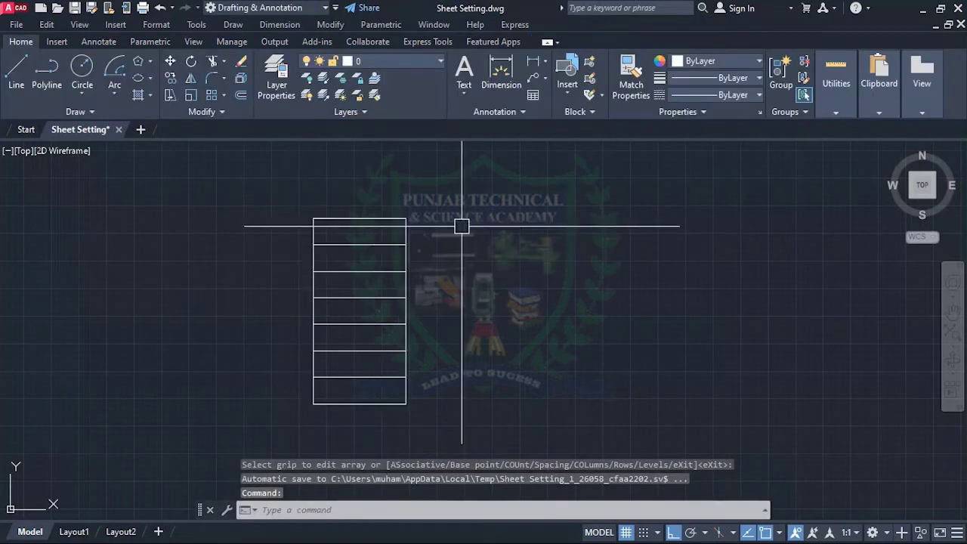
- Measure the spacing from the rectangle's upper-right corner to the first dividing line below it
type("di")
key("Return")
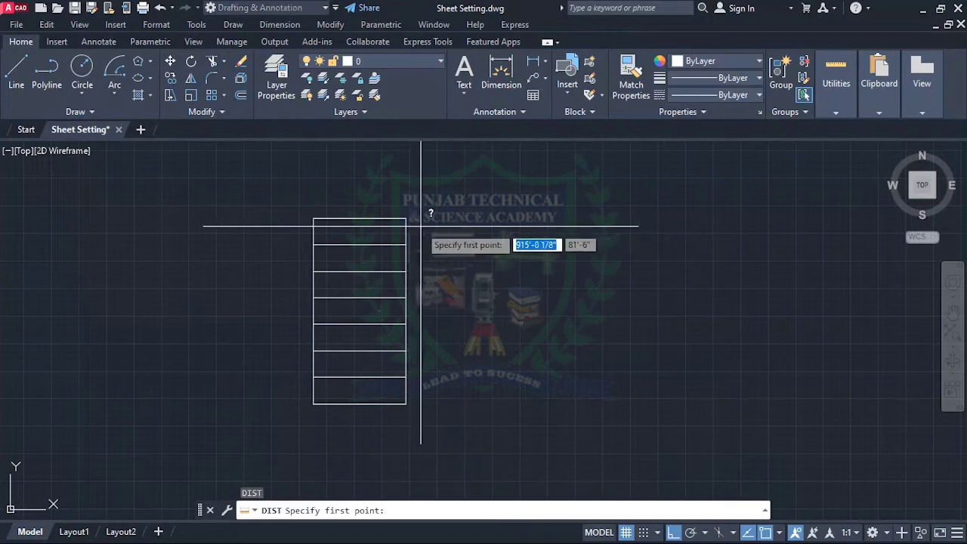
scroll(414, 224, "up", 2)
left_click(398, 255)
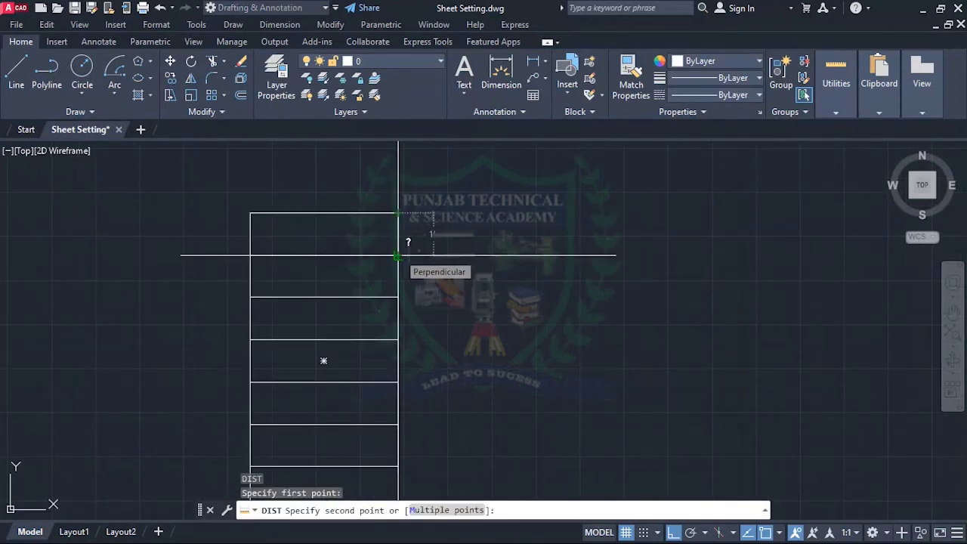
scroll(328, 209, "down", 3)
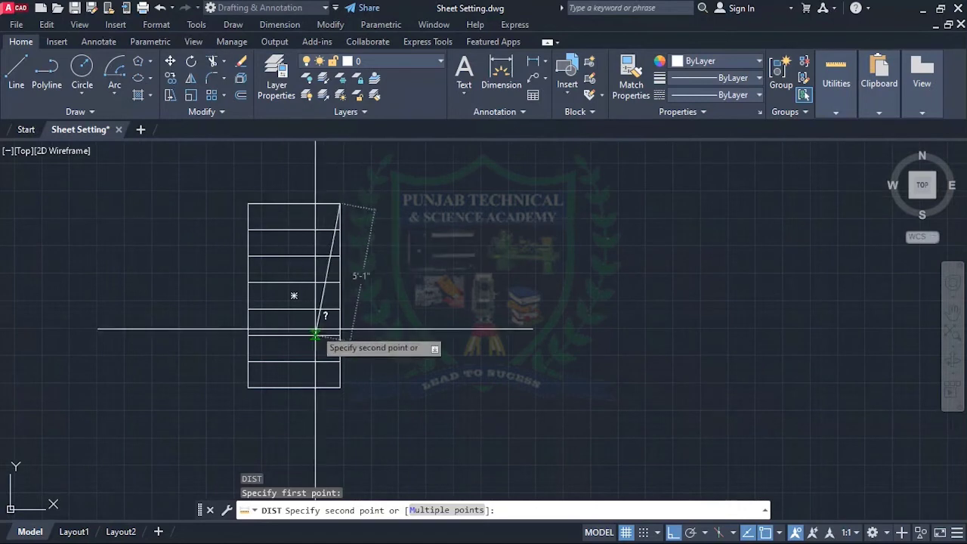
key("Escape")
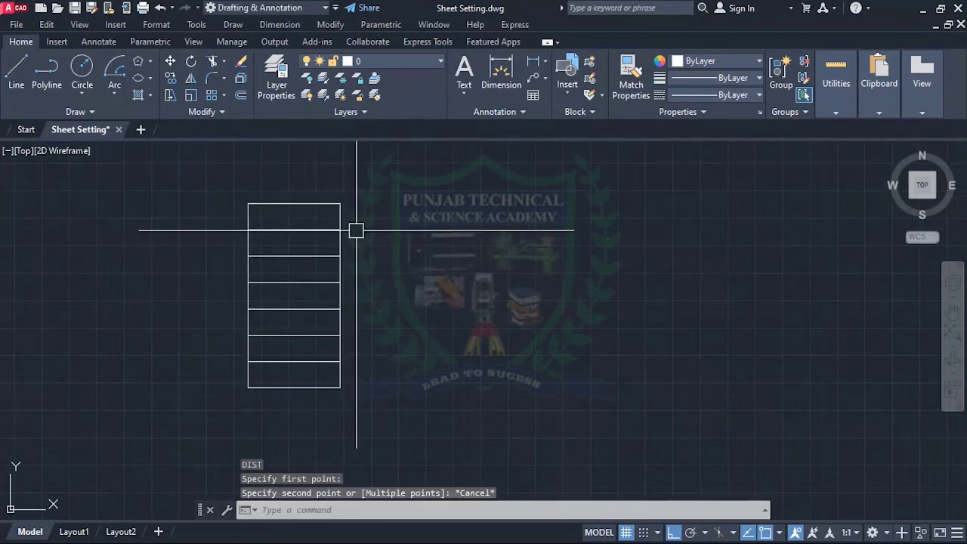
- Draw a second rectangle 3.5' wide and 7' high just to the right of the divided rectangle
scroll(214, 231, "down", 2)
scroll(298, 249, "up", 2)
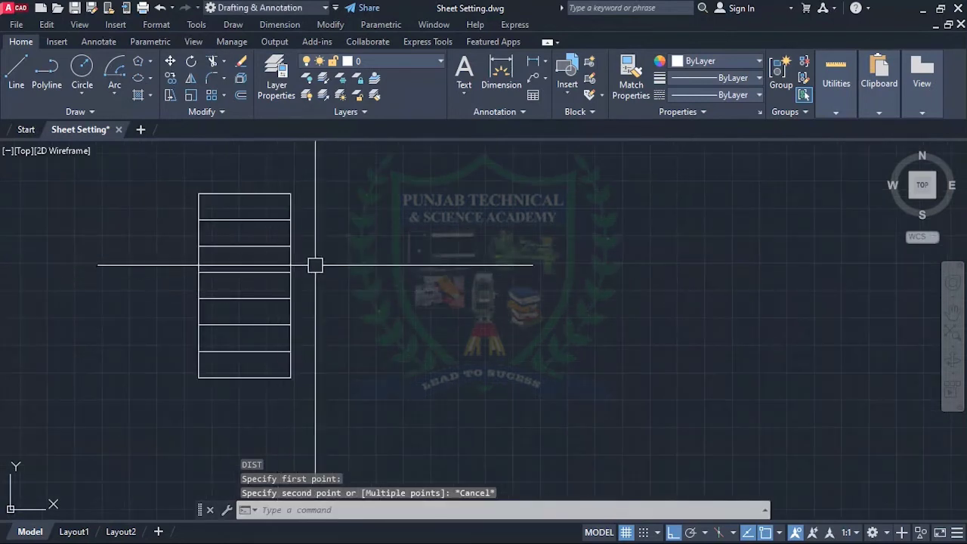
scroll(315, 265, "up", 2)
scroll(297, 292, "down", 2)
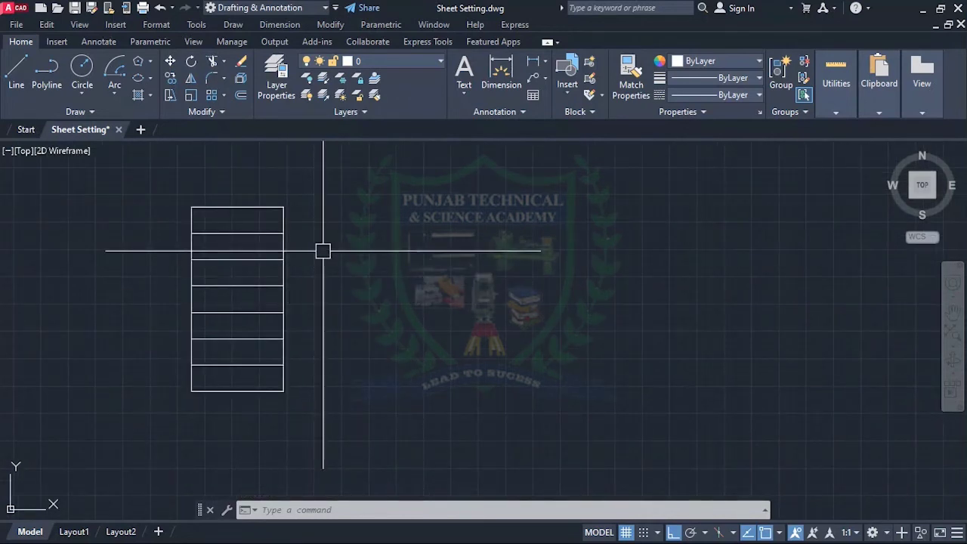
type("rec")
key("Return")
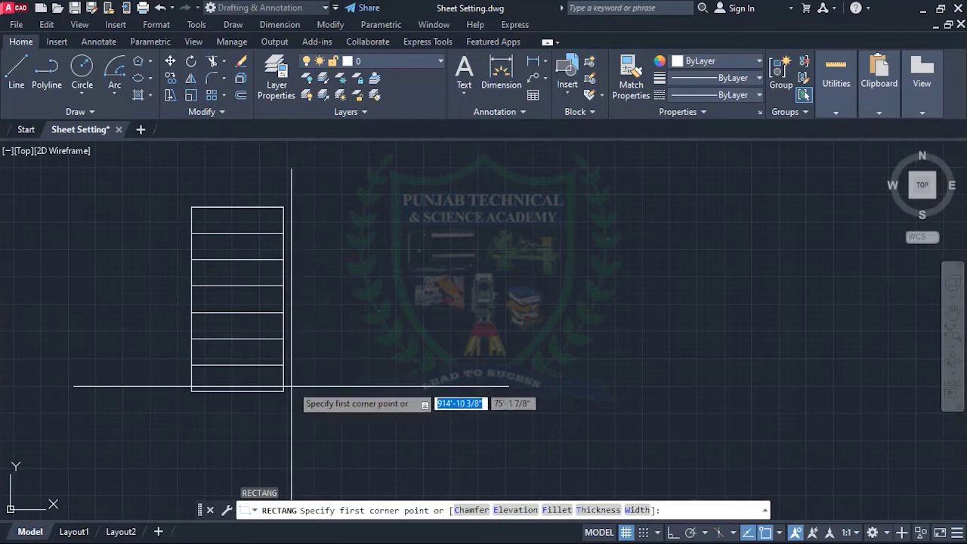
left_click(312, 389)
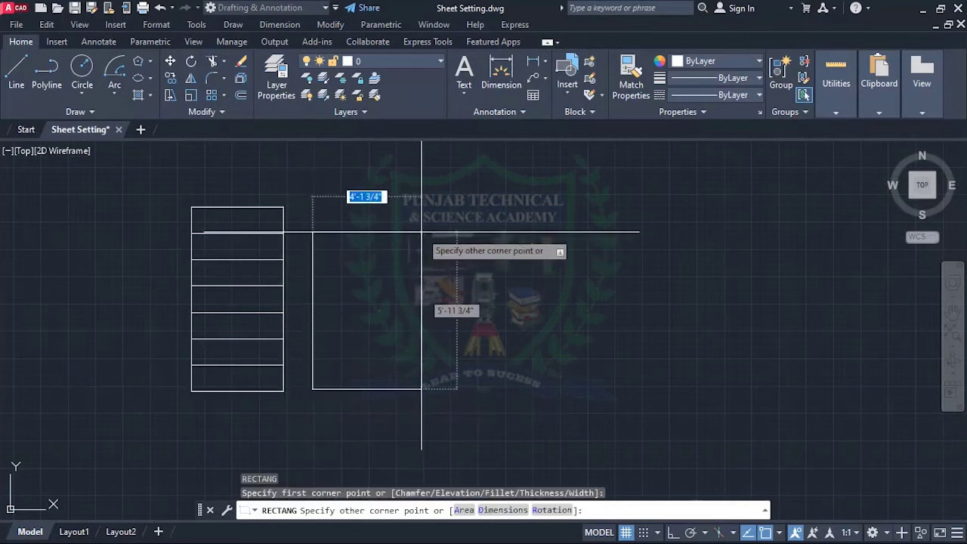
type("3")
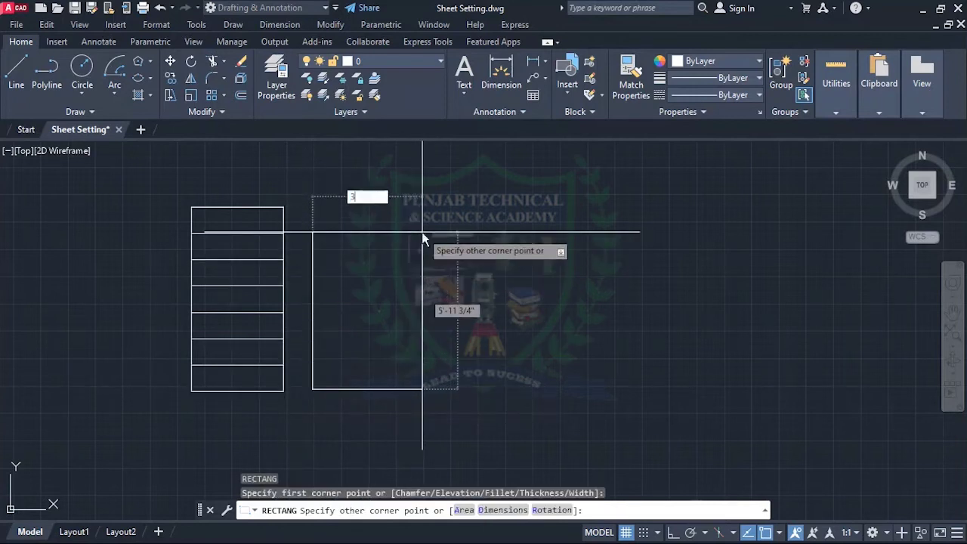
type(".5'")
key("Tab")
type("7'")
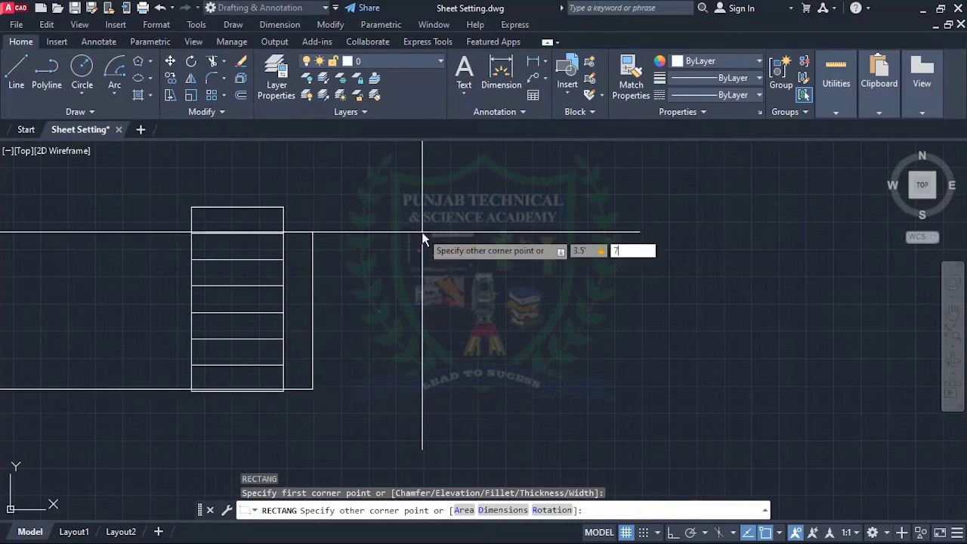
key("Return")
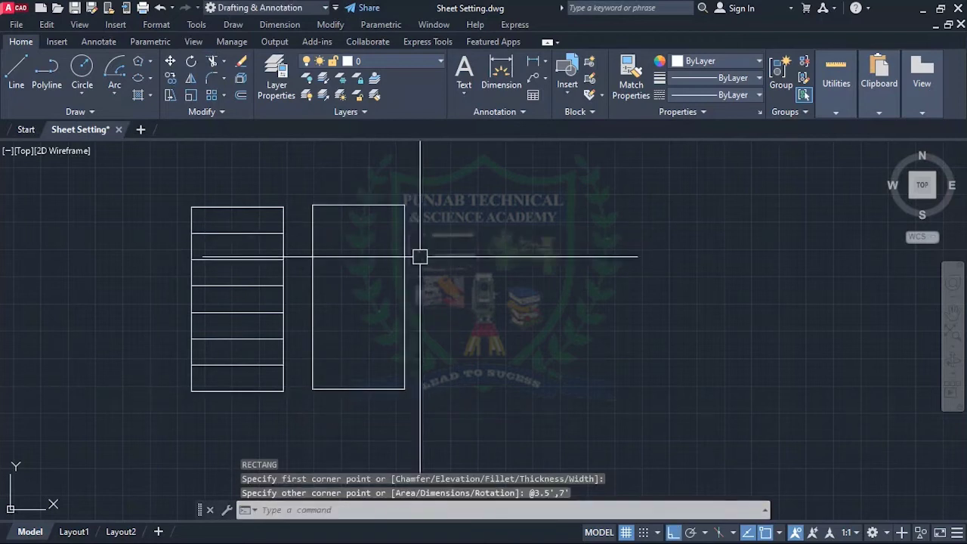
- Draw a separate line along the second rectangle's bottom side, from its lower-left to its lower-right corner
type("l")
key("Return")
left_click(312, 389)
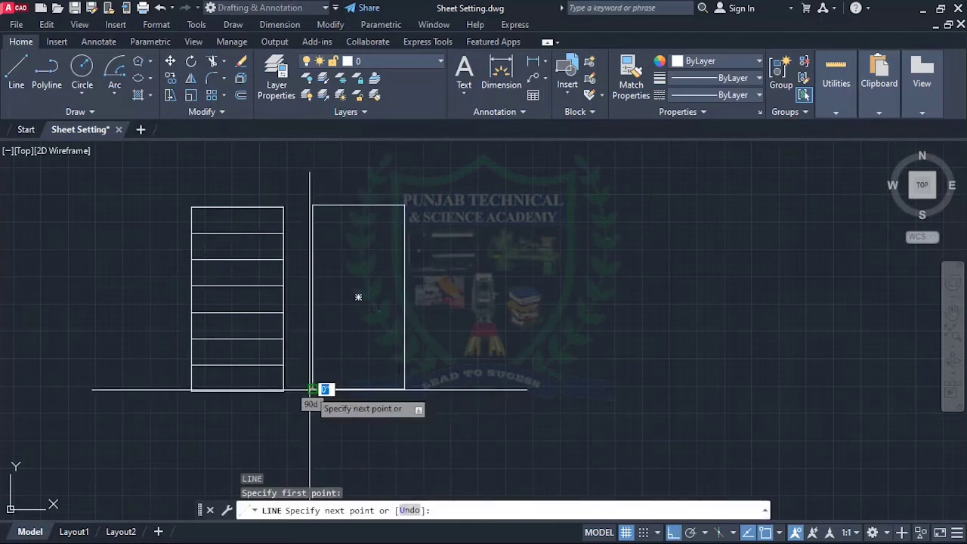
left_click(404, 389)
key("Return")
- Start a rectangular array of the second rectangle's bottom line with 1 column and a total row distance of 7'
type("ar")
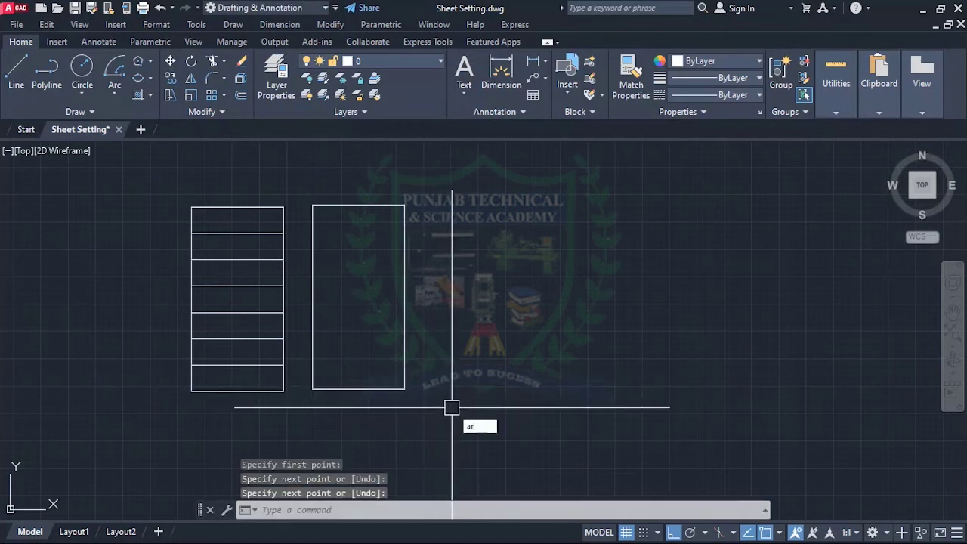
key("Return")
left_click(365, 389)
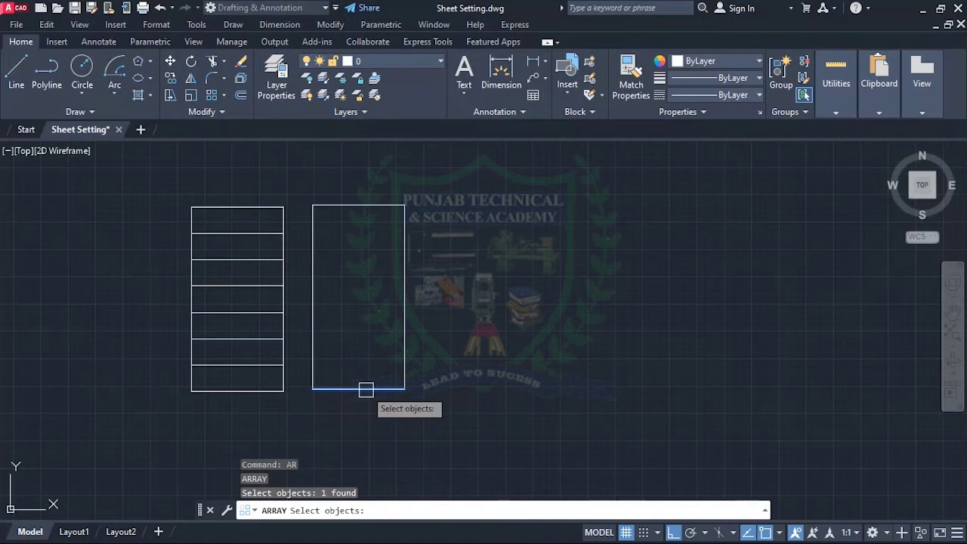
key("Return")
left_click(436, 427)
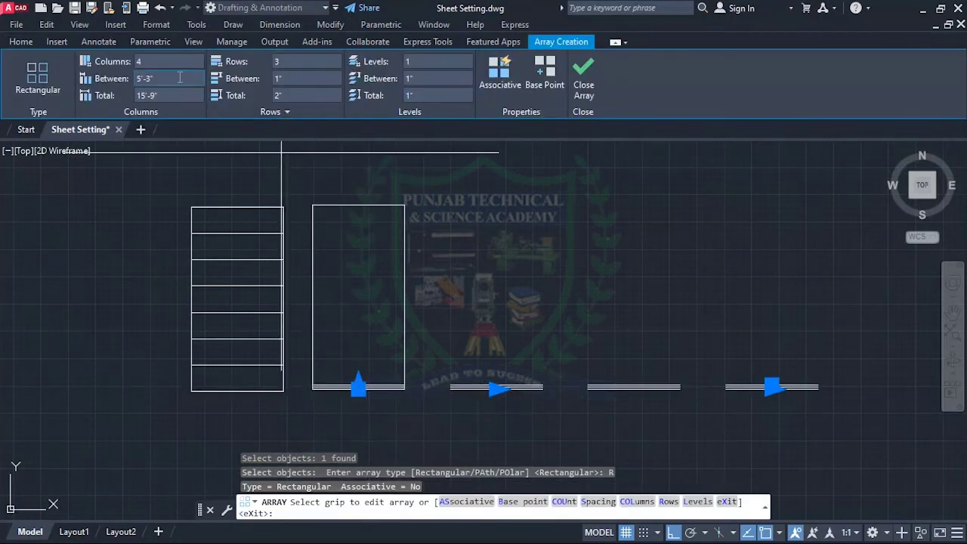
left_click(151, 65)
type("1")
key("Return")
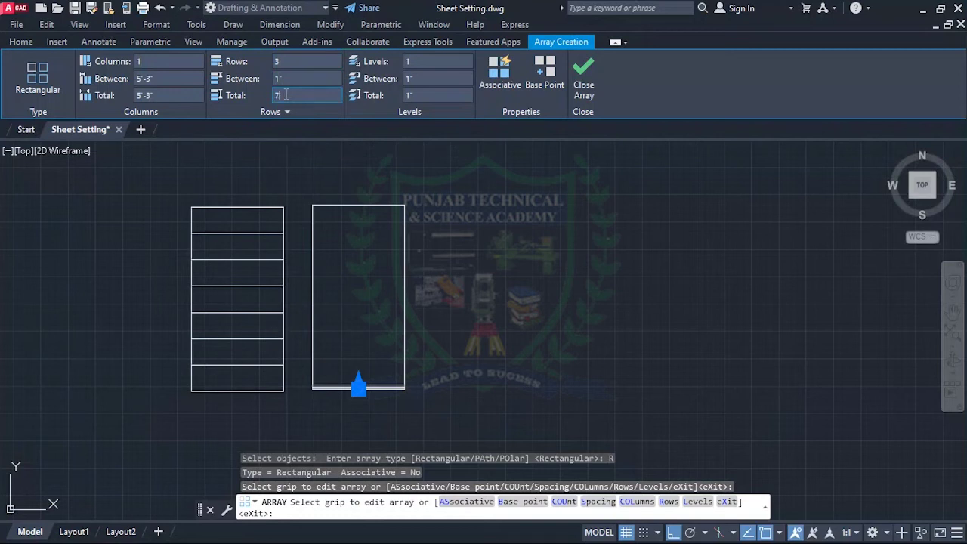
key("Return")
- Try a row spacing of 10" for the array, and return the total row distance to 7'
left_click(292, 78)
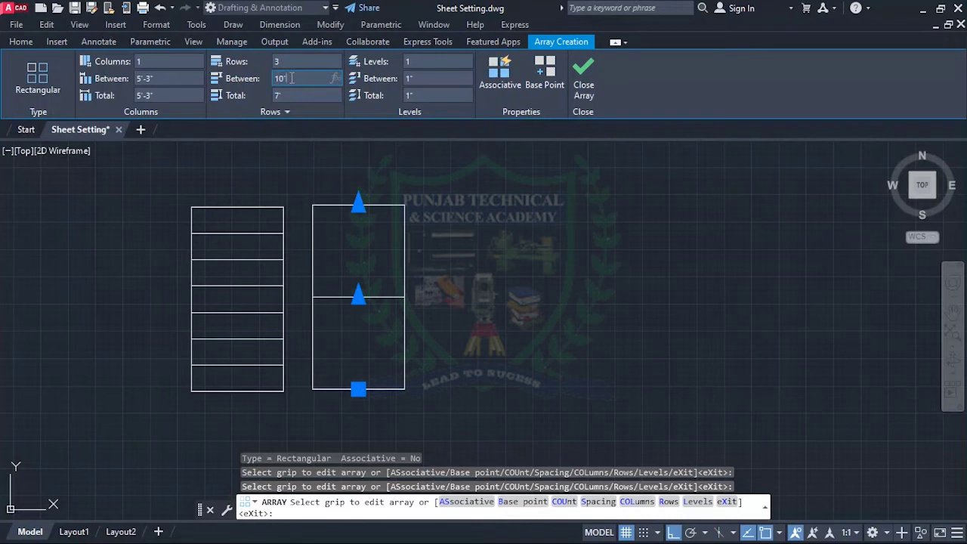
type("10")
key("Return")
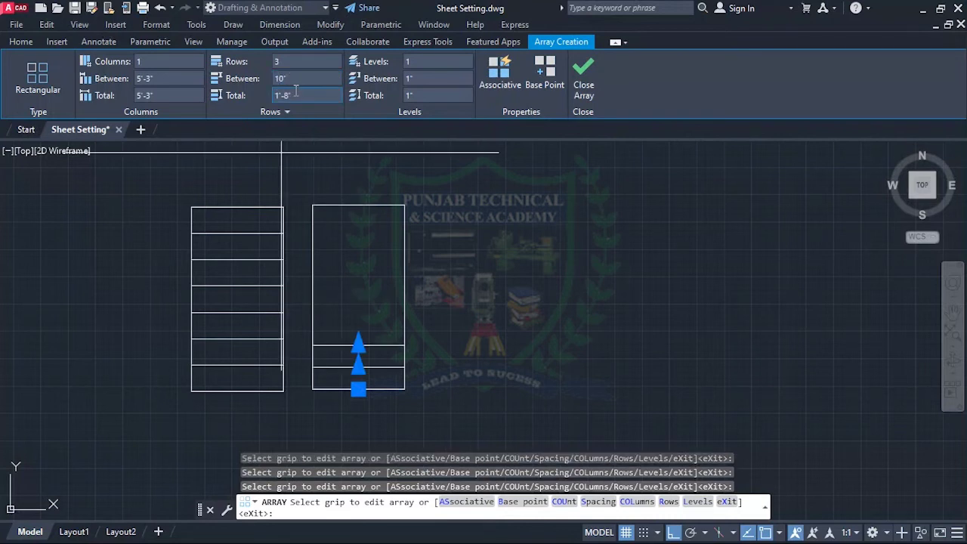
left_click(301, 94)
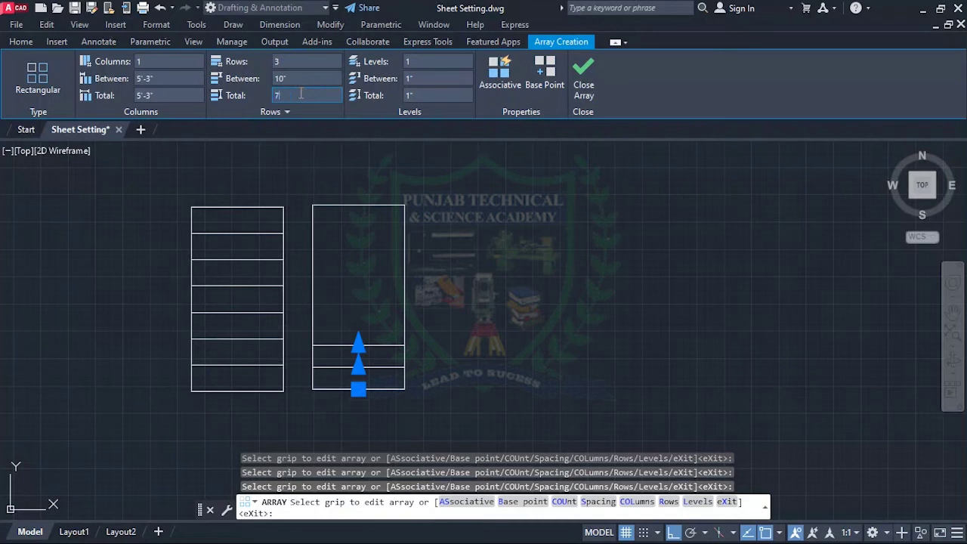
type("7")
key("Return")
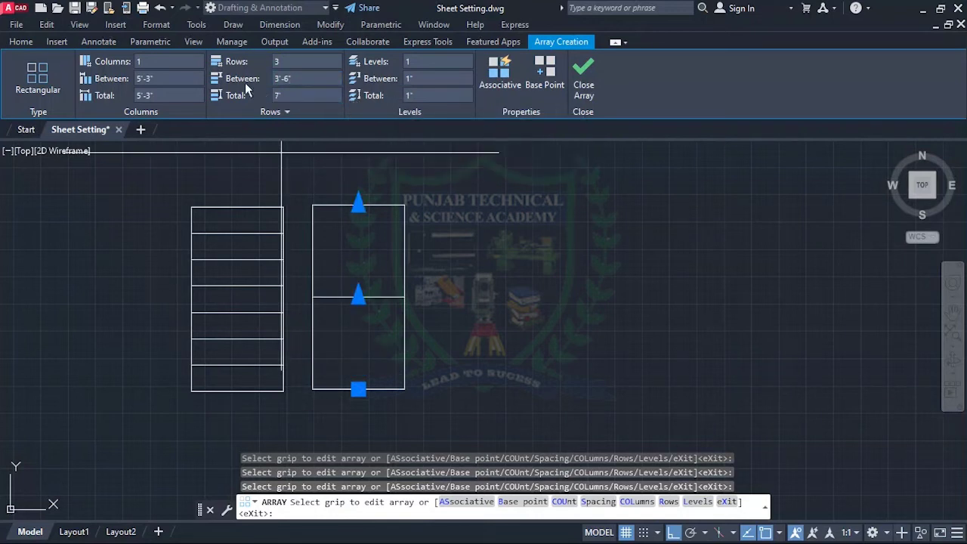
- Set the second rectangle's array to 8 rows over a total row distance of 7'
left_click(283, 61)
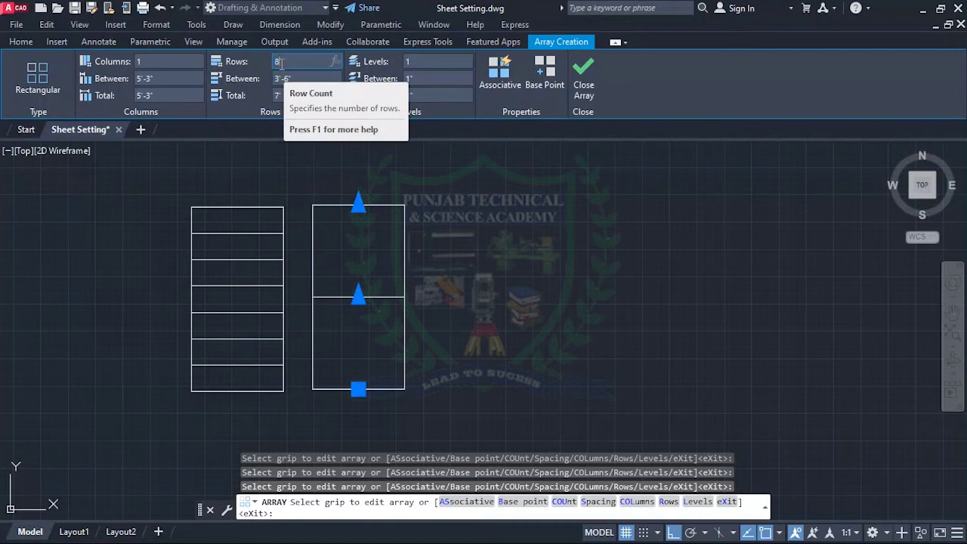
key("Return")
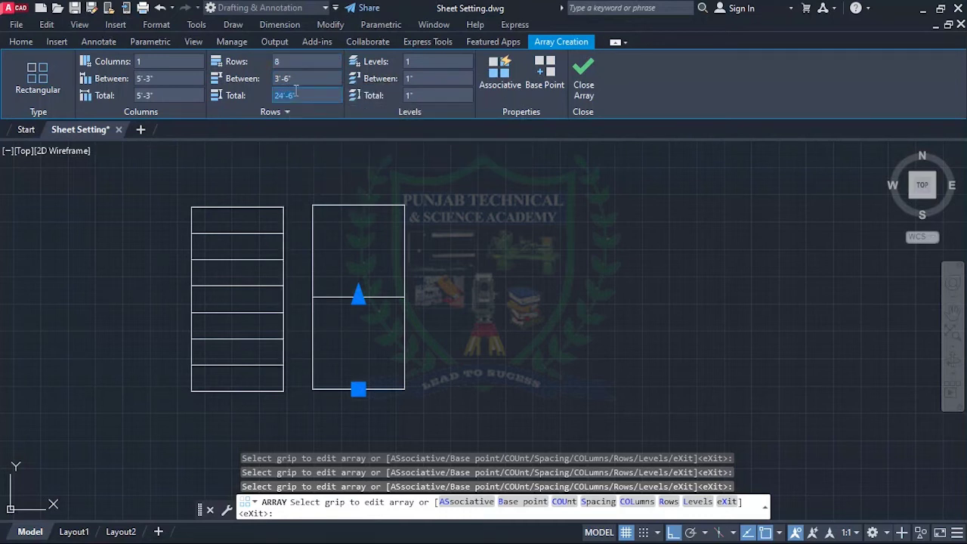
type("7'")
key("Return")
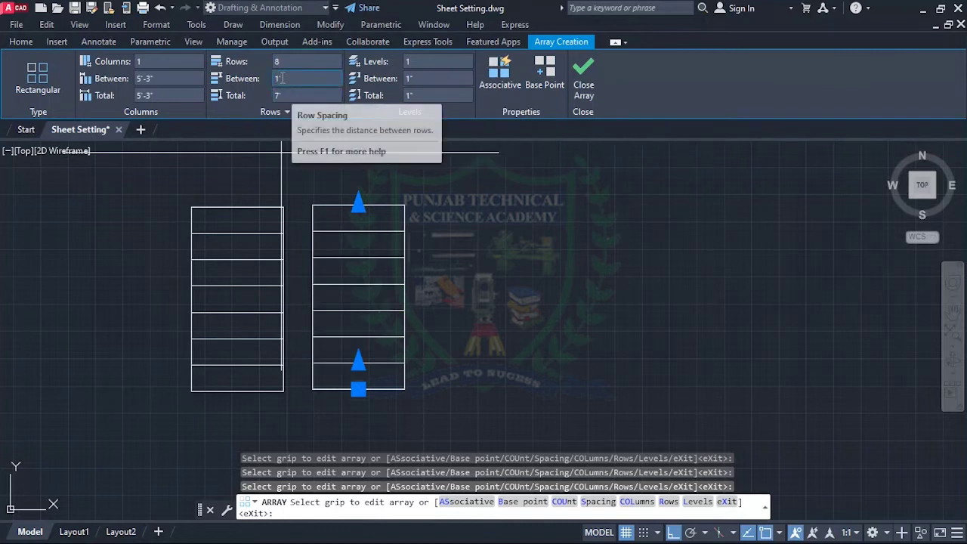
- Set the second rectangle's array to 9 rows over a total row distance of 7' and finish it
left_click(277, 64)
key("Return")
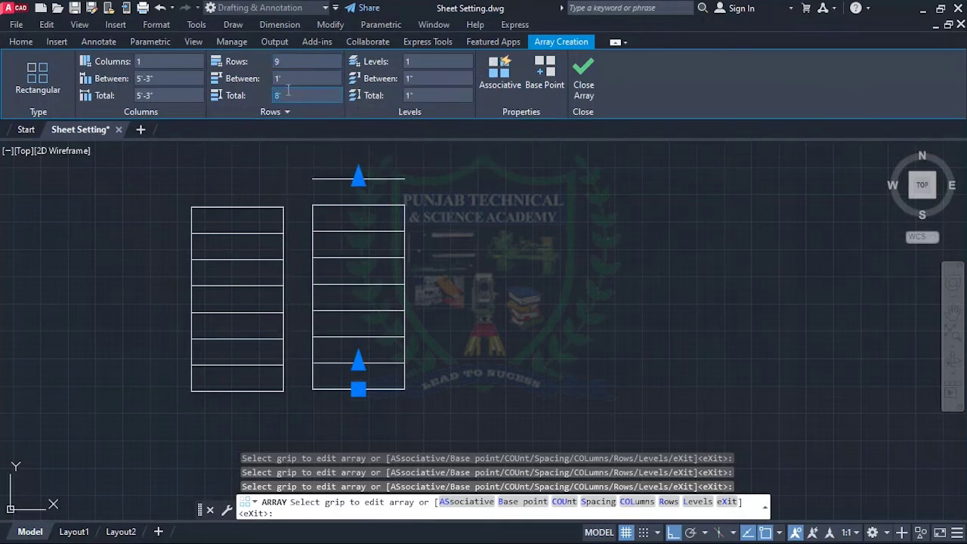
key("Return")
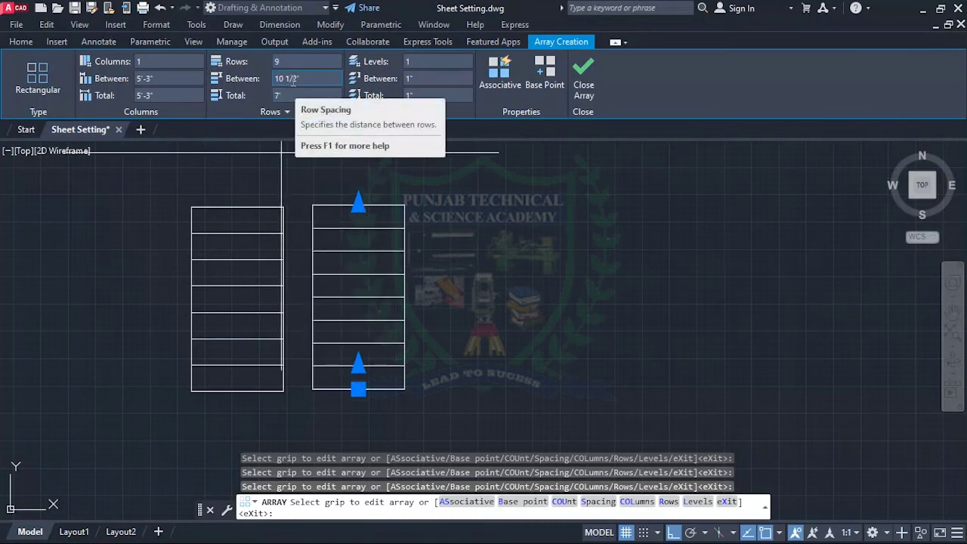
left_click(584, 76)
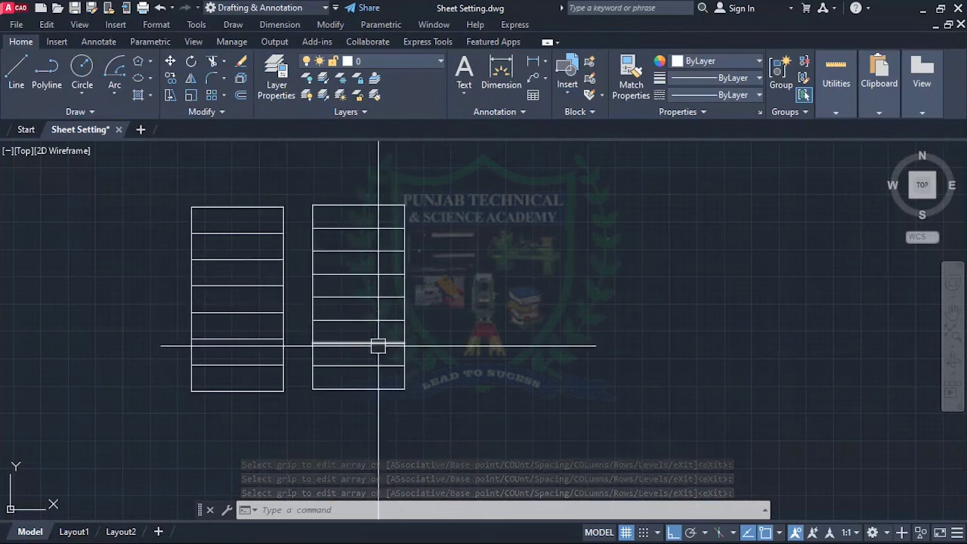
- Draw a winding open spline beside the second rectangle, with small bends at its start and a large loop curving back upward
scroll(226, 267, "down", 2)
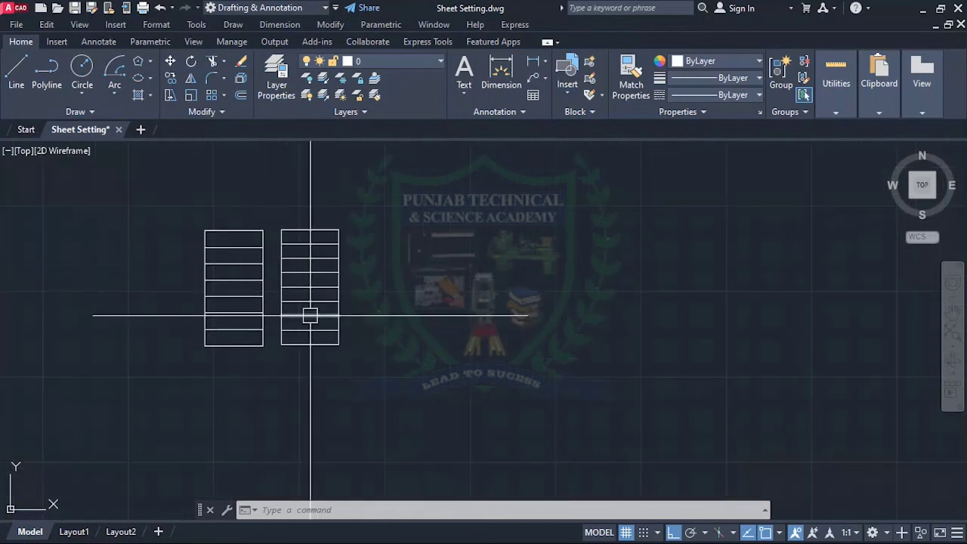
scroll(406, 289, "down", 2)
scroll(421, 309, "up", 4)
scroll(324, 315, "down", 2)
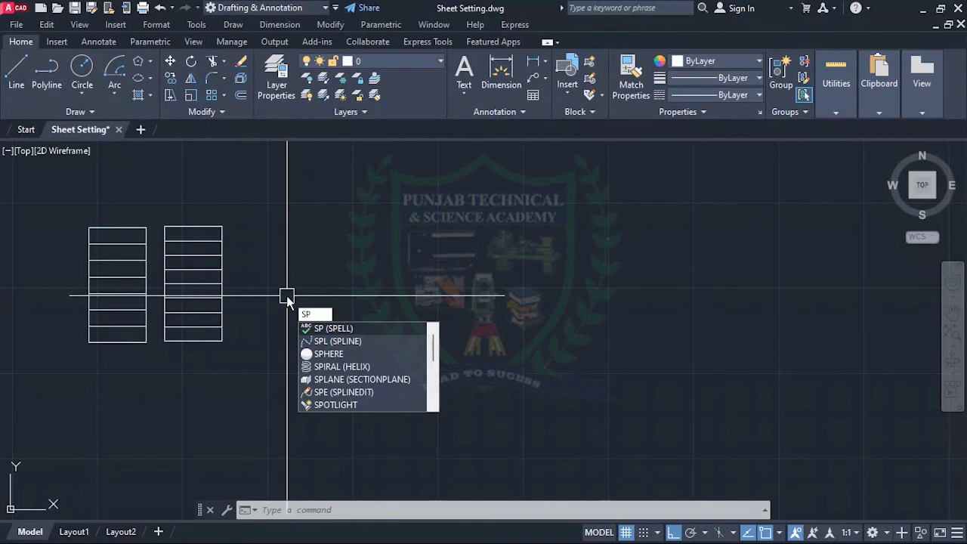
type("l")
key("Return")
left_click(304, 278)
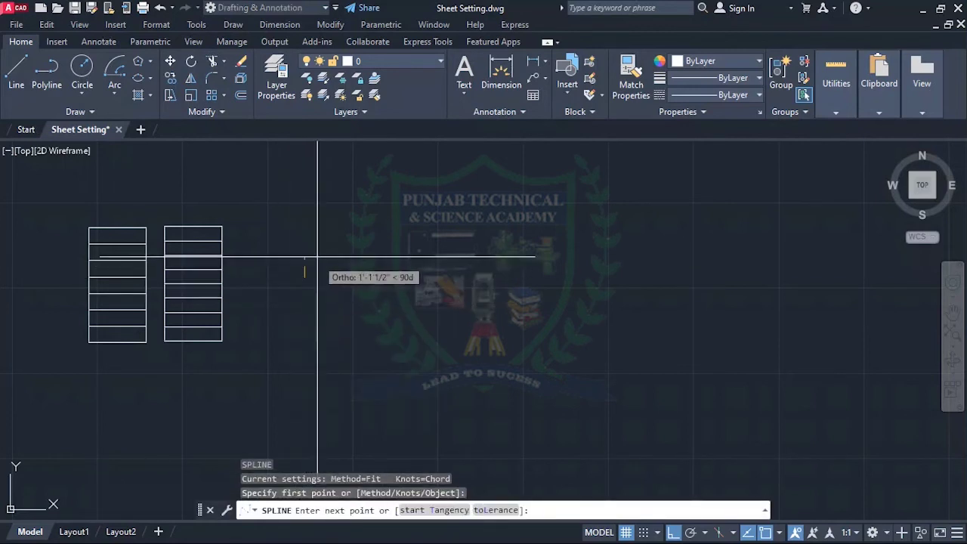
left_click(317, 257)
left_click(379, 256)
left_click(379, 324)
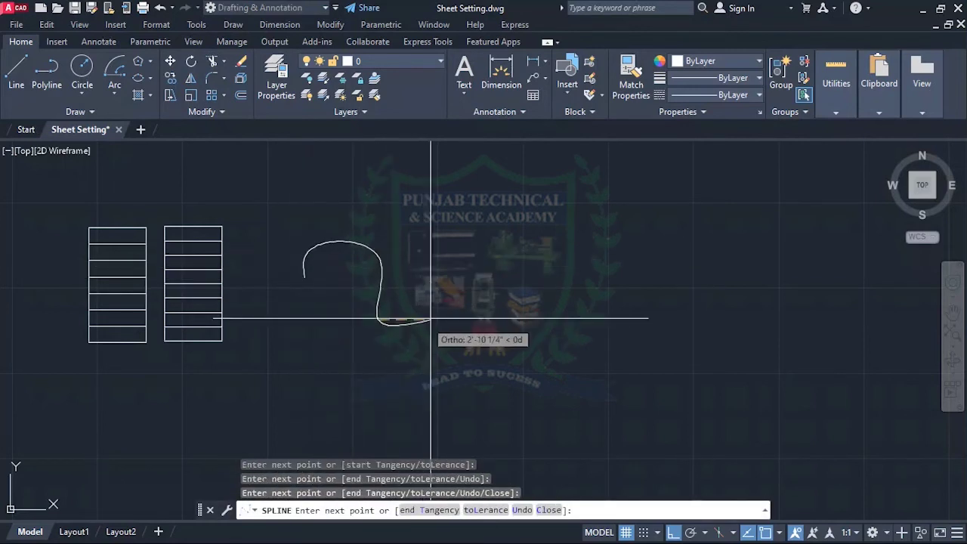
left_click(489, 310)
left_click(516, 326)
left_click(561, 405)
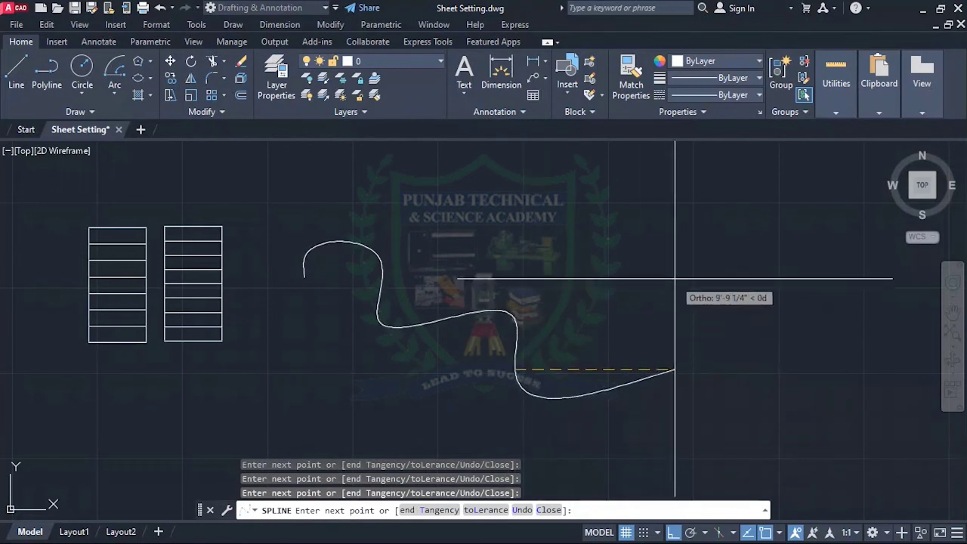
left_click(682, 345)
left_click(648, 222)
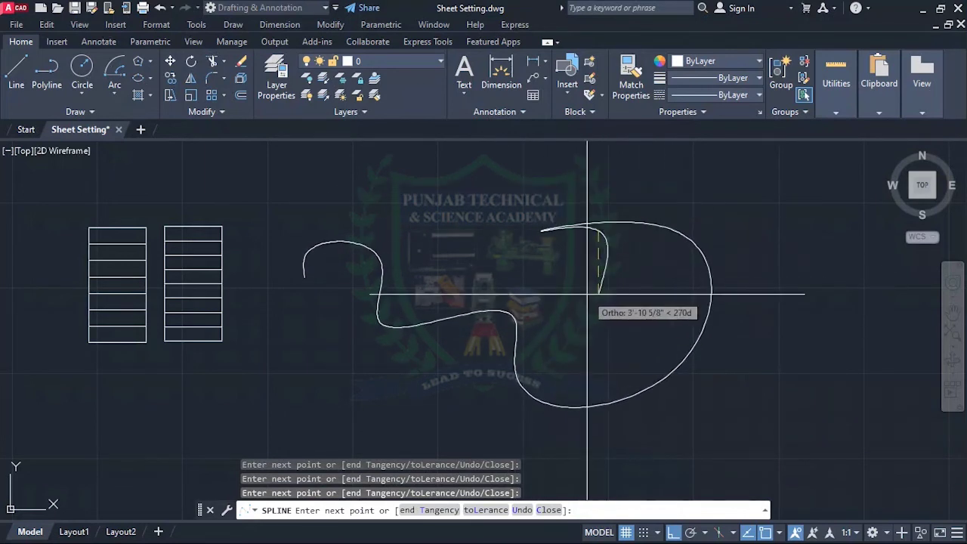
left_click(471, 214)
key("Return")
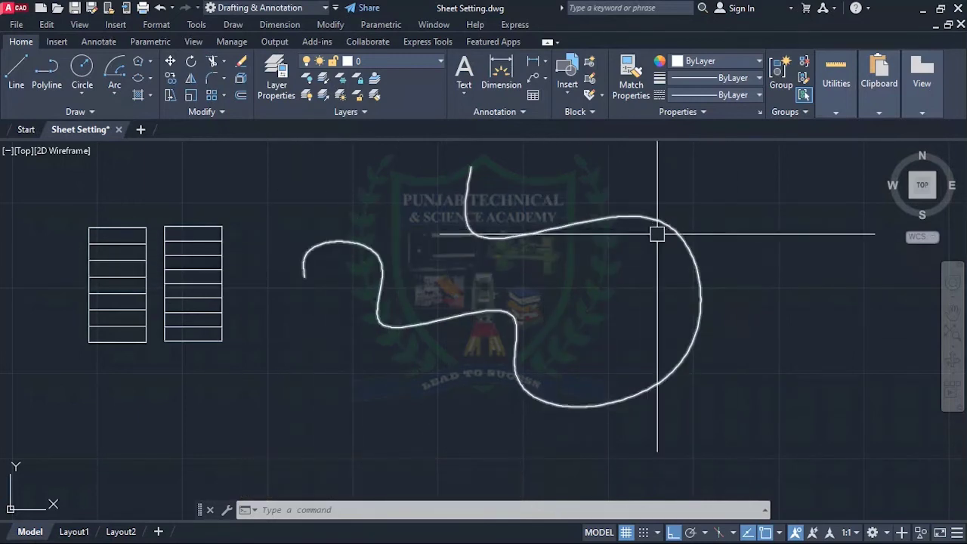
- Draw a closed five-sided polyline from the spline's start point, with a flat base, an inner vertical edge about 6" long and a sloping side
scroll(293, 264, "up", 3)
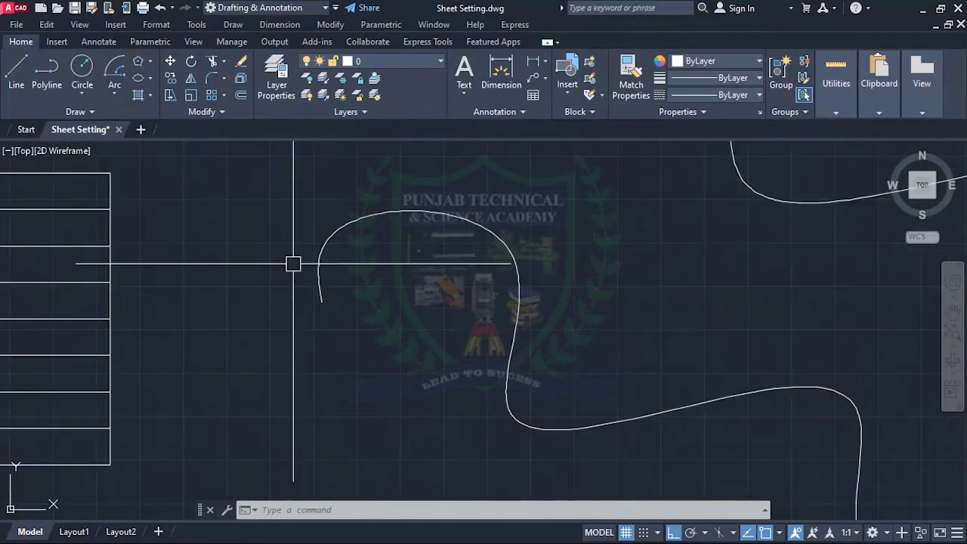
type("l")
key("Return")
scroll(321, 298, "up", 3)
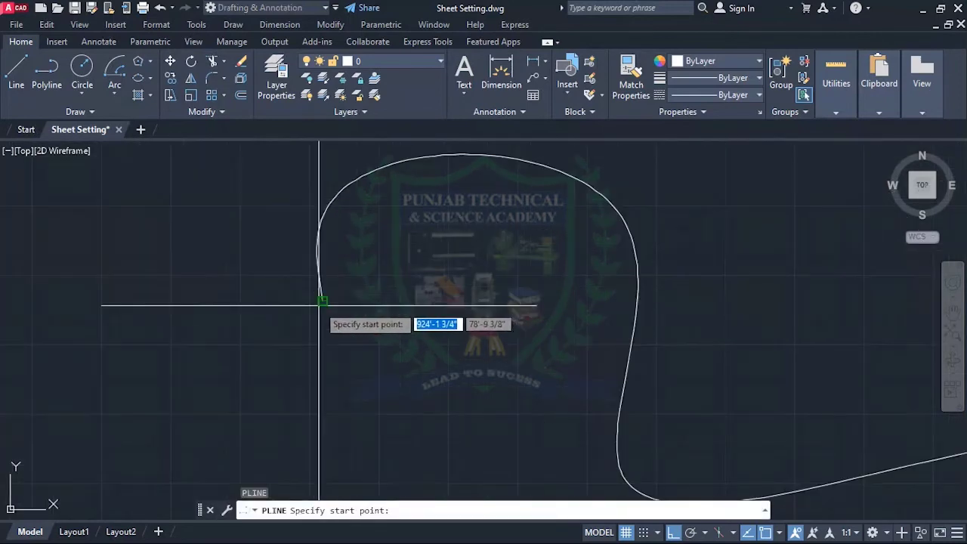
left_click(322, 300)
left_click(464, 269)
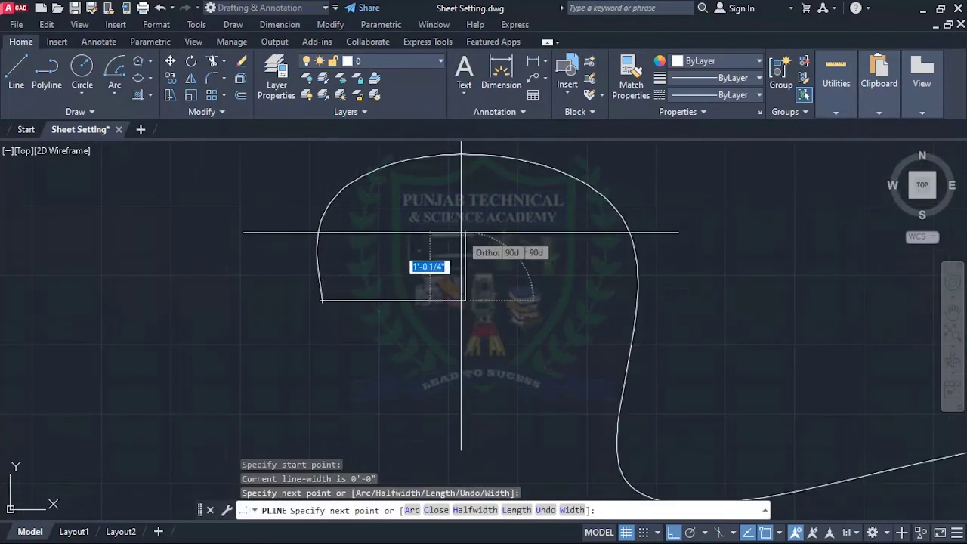
left_click(421, 222)
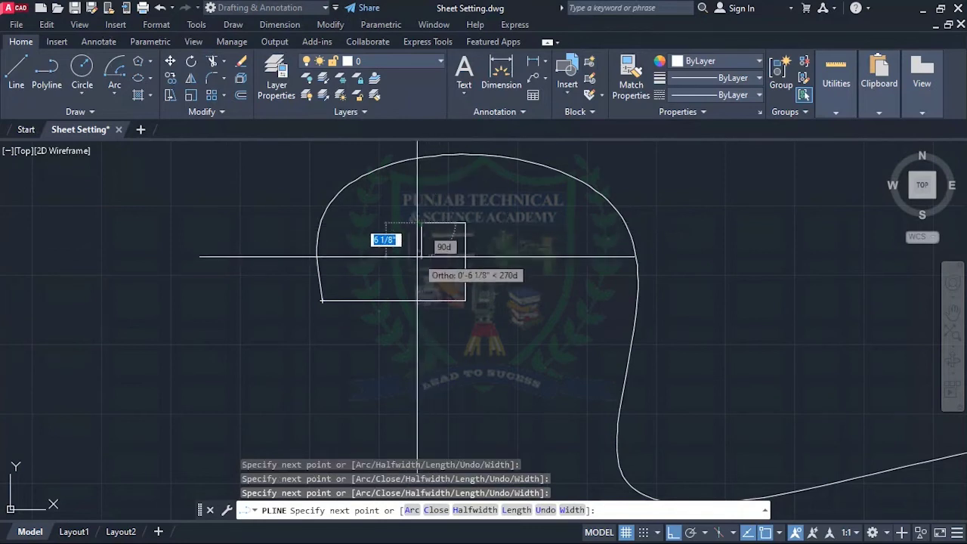
left_click(422, 256)
left_click(322, 300)
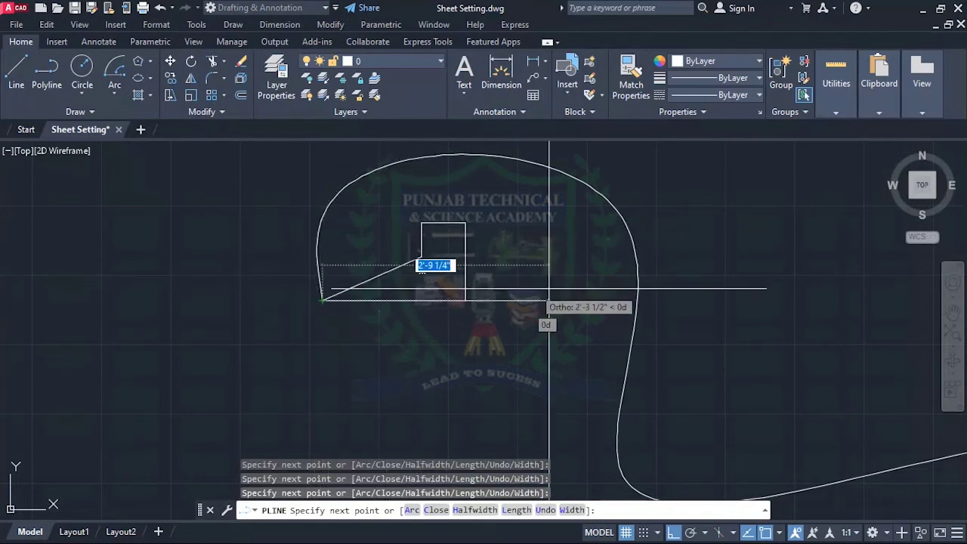
key("Escape")
left_click(453, 295)
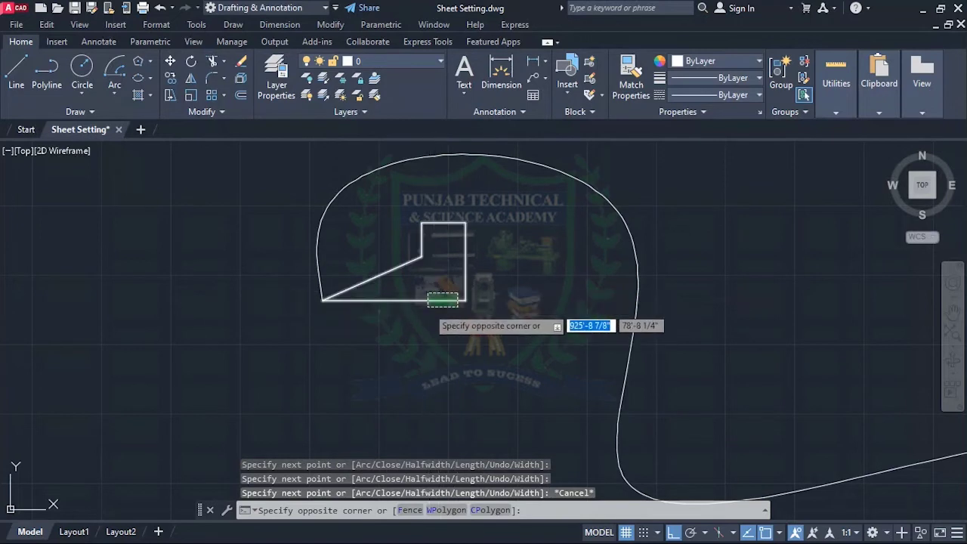
left_click(385, 326)
scroll(385, 326, "down", 3)
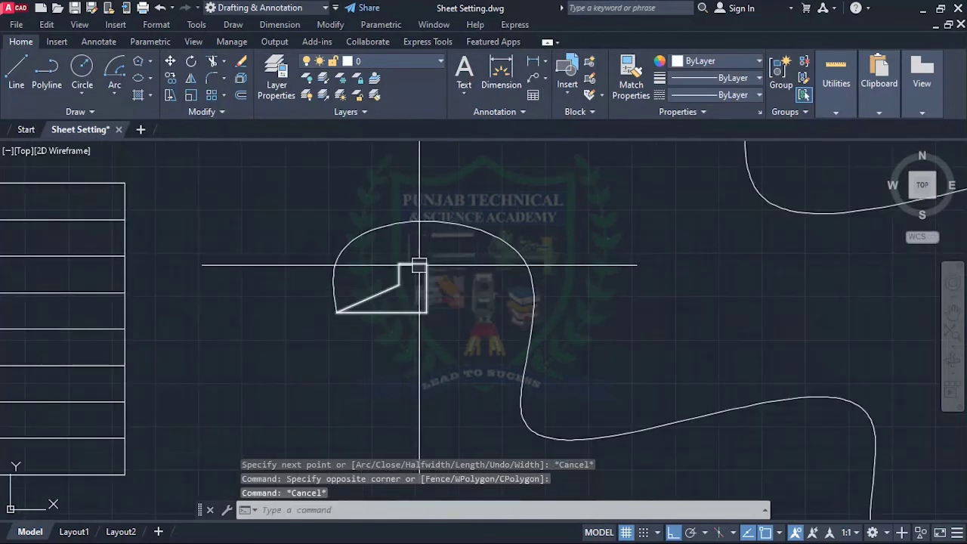
key("Escape")
- Start a path array of the small polyline shape using the spline as the path curve
scroll(328, 324, "down", 2)
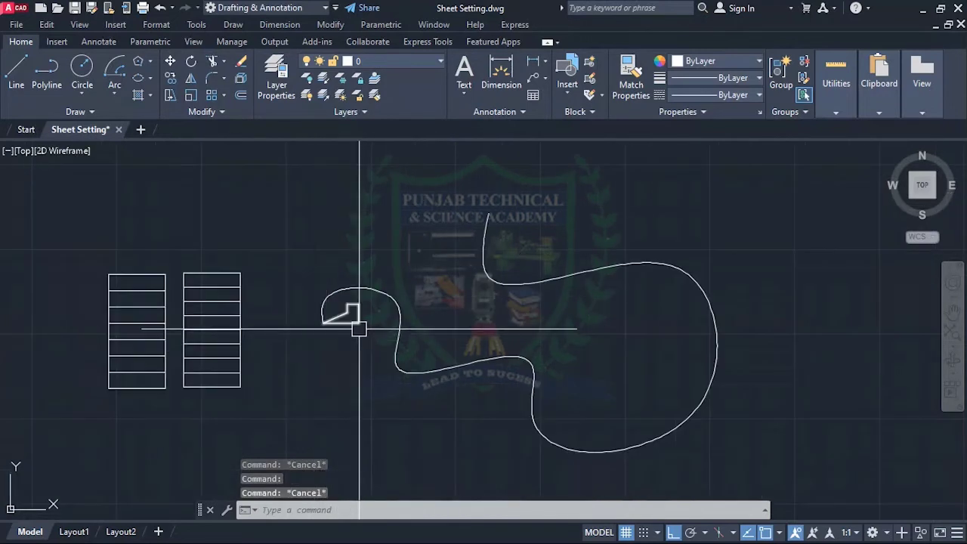
type("AR")
key("Return")
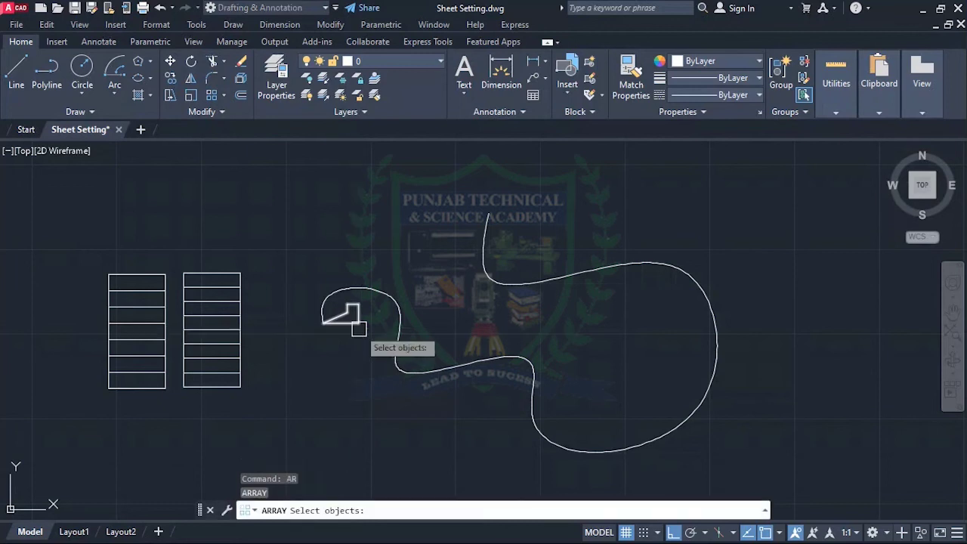
left_click(361, 327)
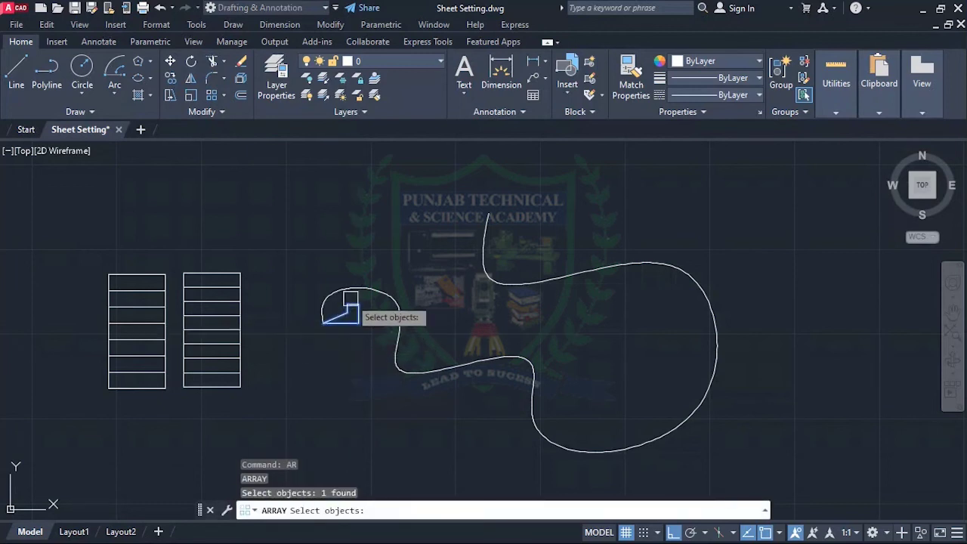
key("Return")
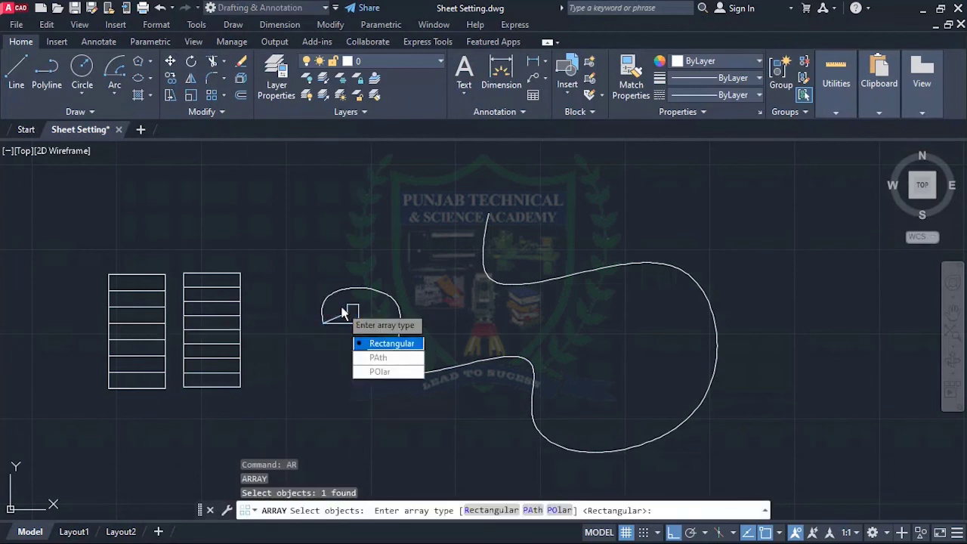
left_click(373, 358)
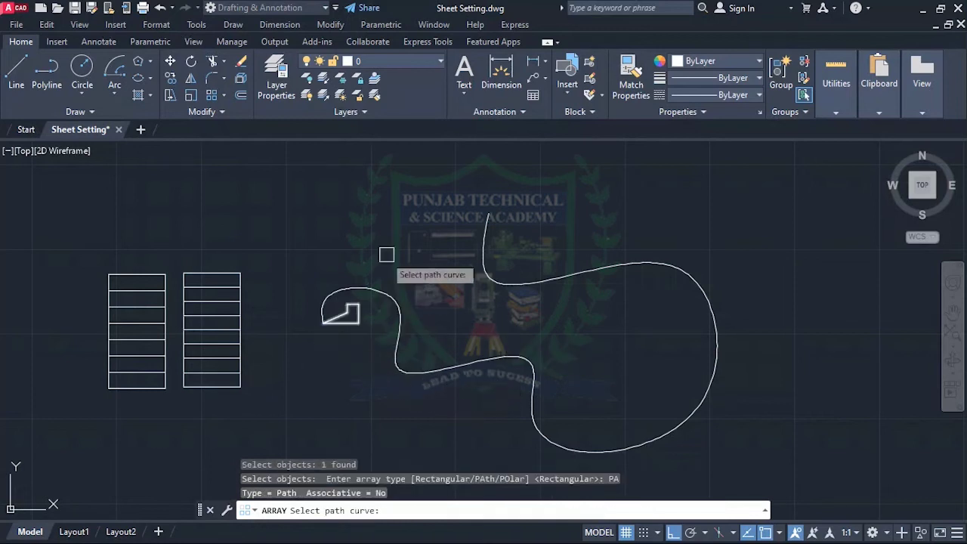
left_click(469, 356)
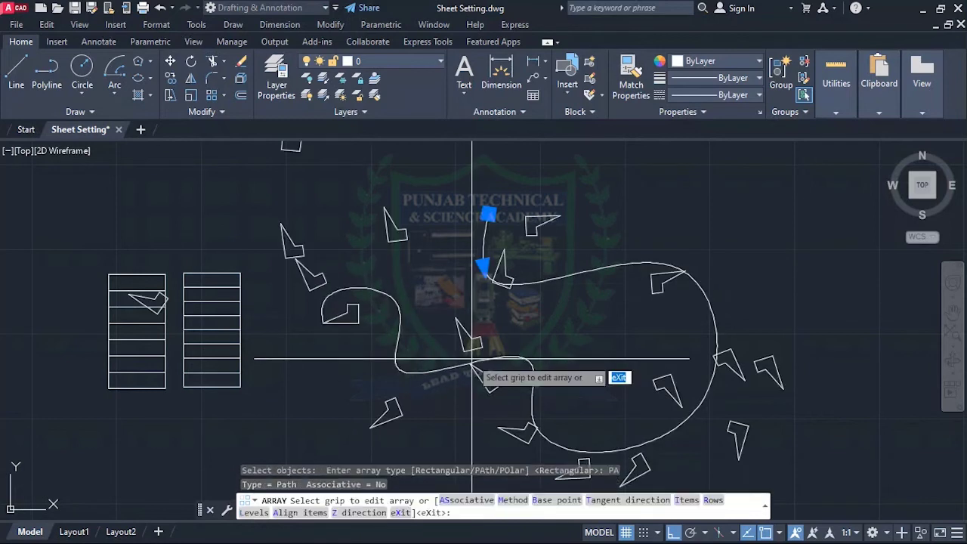
scroll(555, 264, "down", 1)
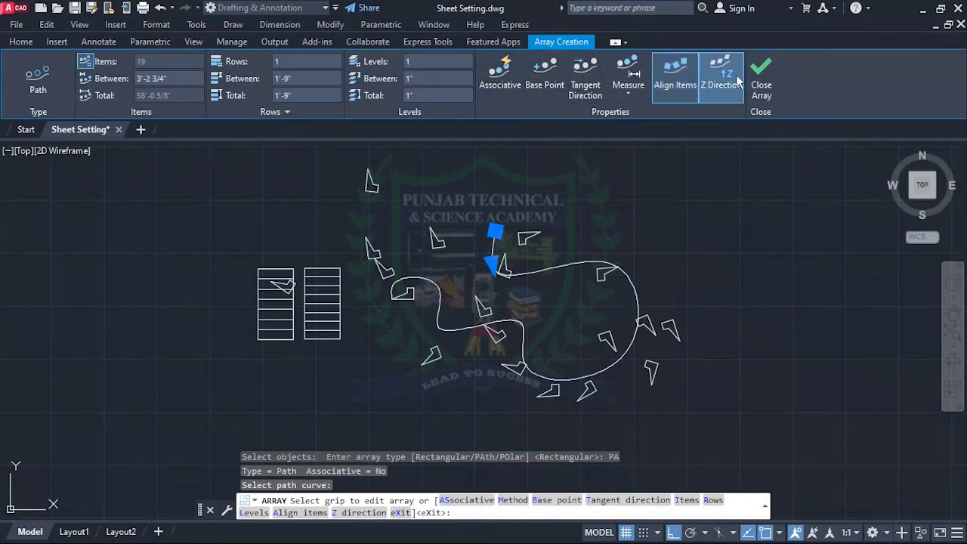
- Change the path array's spacing method to Divide and set it to 20 items
left_click(675, 76)
left_click(675, 79)
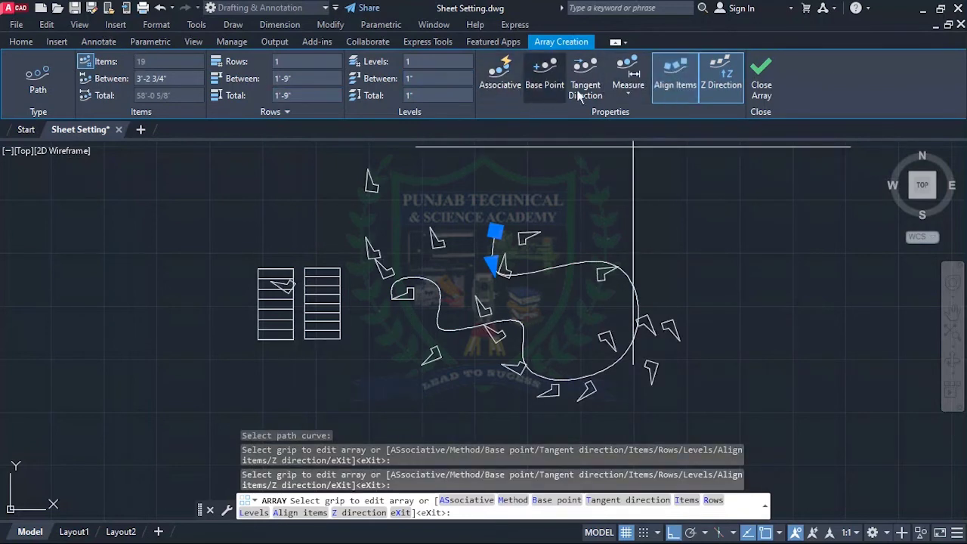
left_click(642, 119)
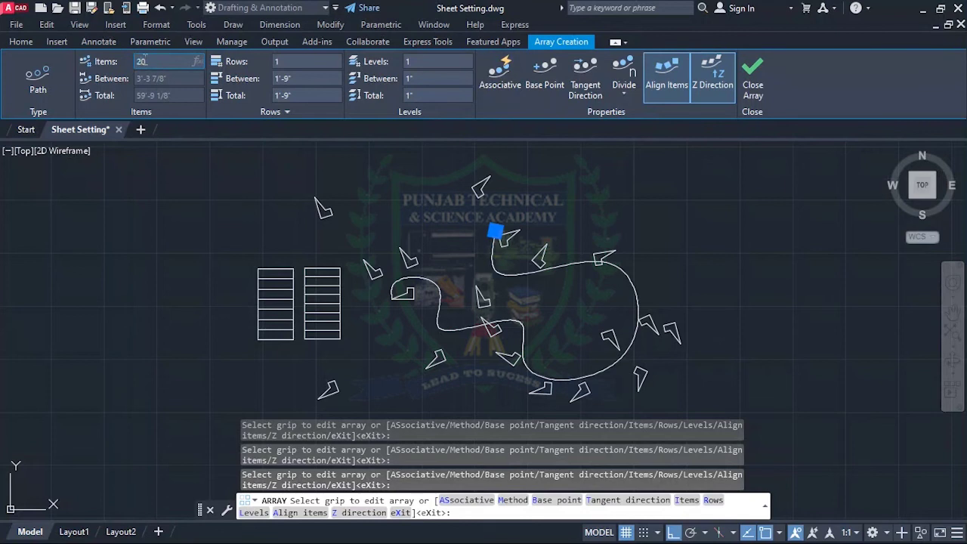
key("Return")
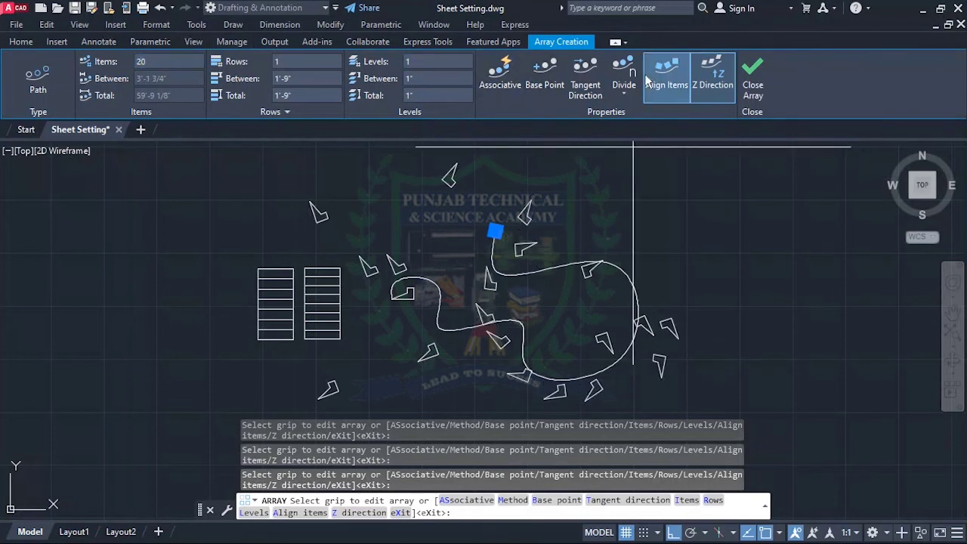
- Set the array's base point to the polyline's corner at the start of the spline
left_click(545, 76)
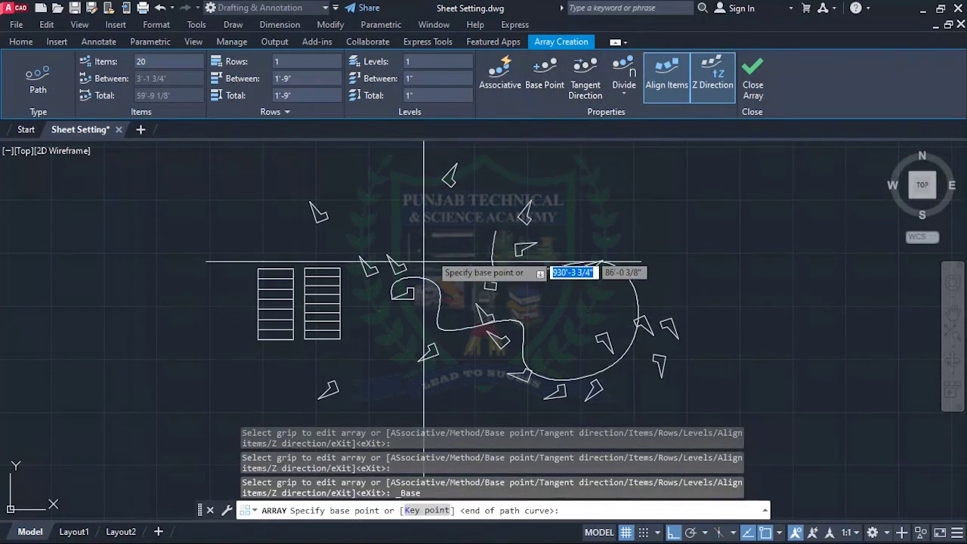
left_click(390, 299)
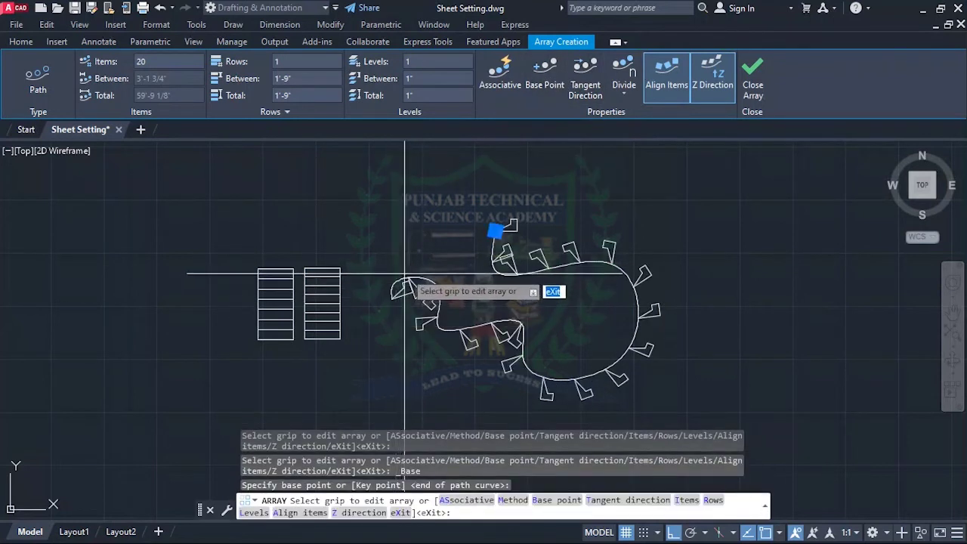
scroll(494, 316, "up", 5)
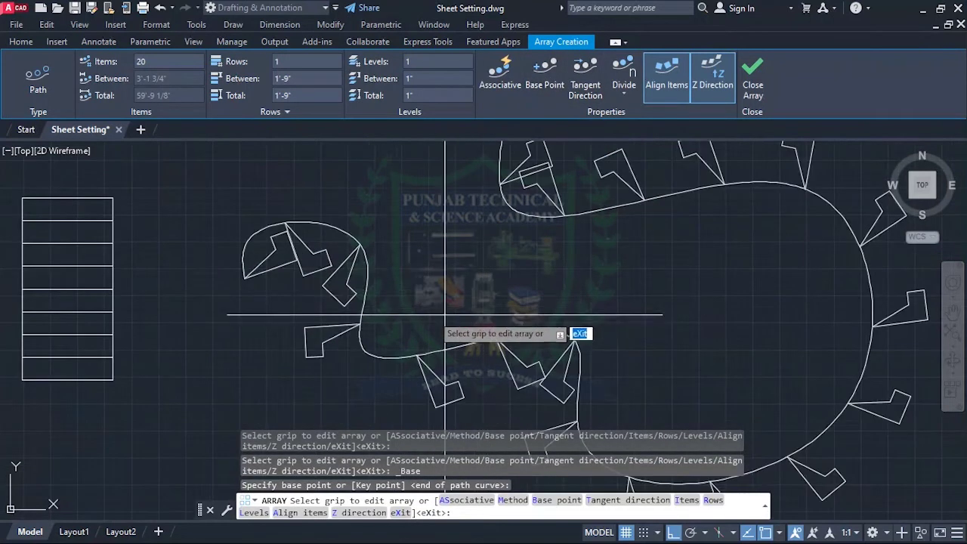
scroll(382, 304, "down", 5)
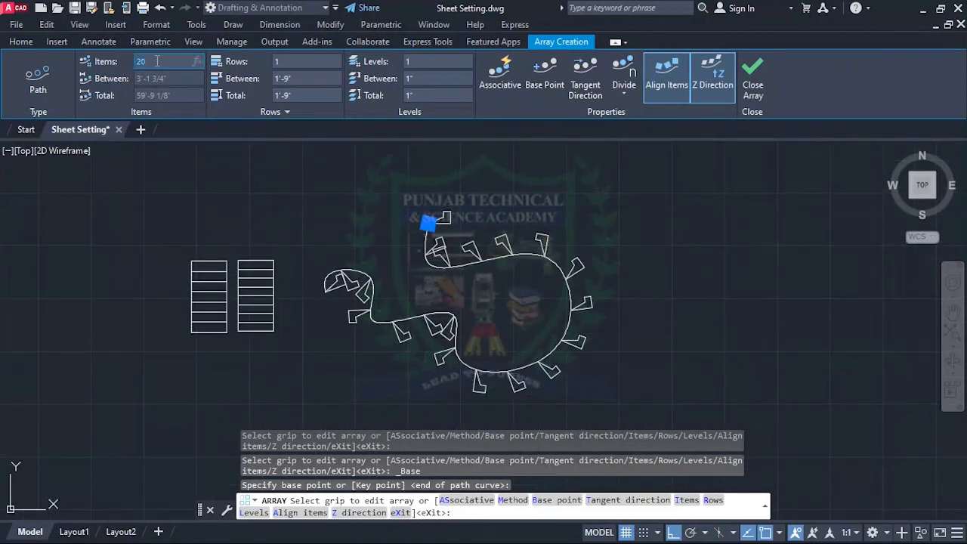
- Set the path array to 40 items and finish it
key("Return")
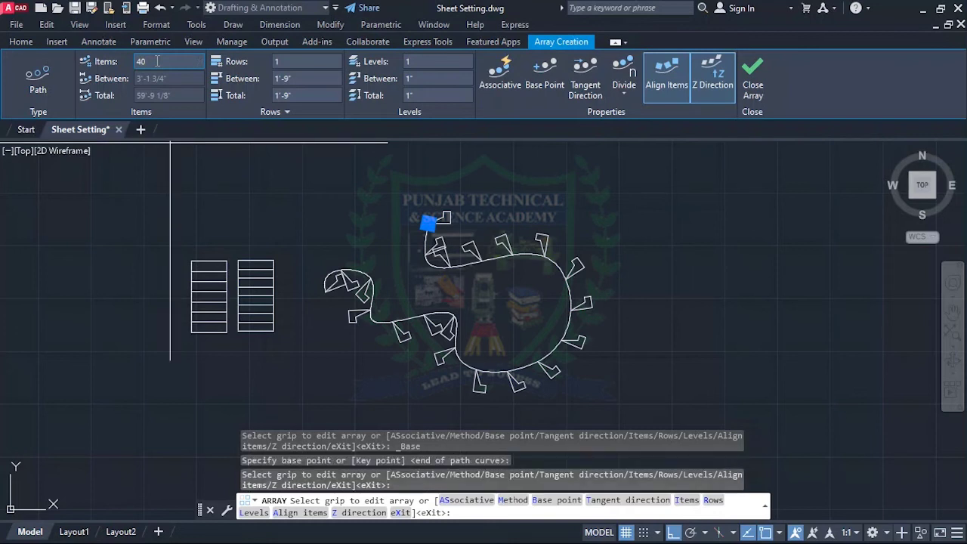
key("Return")
scroll(567, 283, "down", 5)
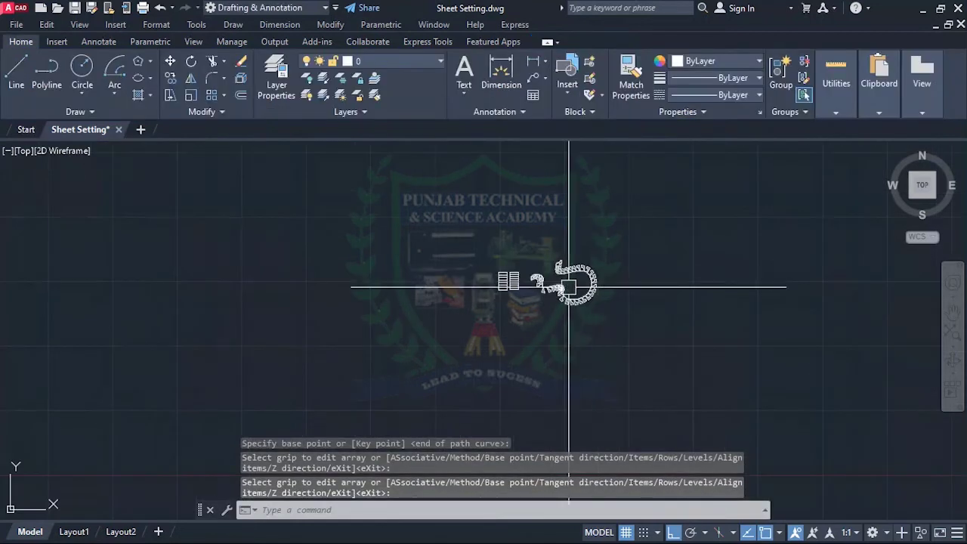
scroll(546, 290, "up", 5)
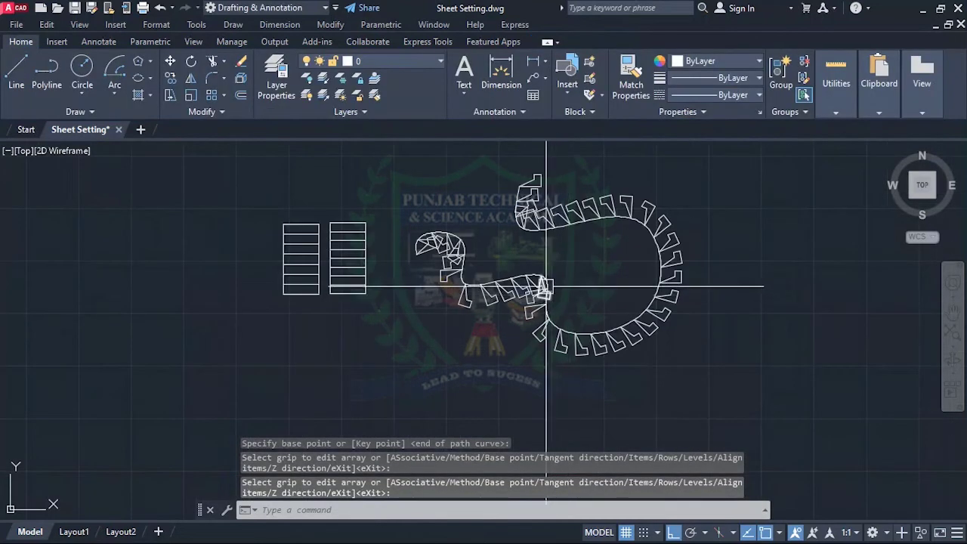
- Select individual shapes along the spline to check whether the array items are separate objects, and clear the selection
left_click(414, 253)
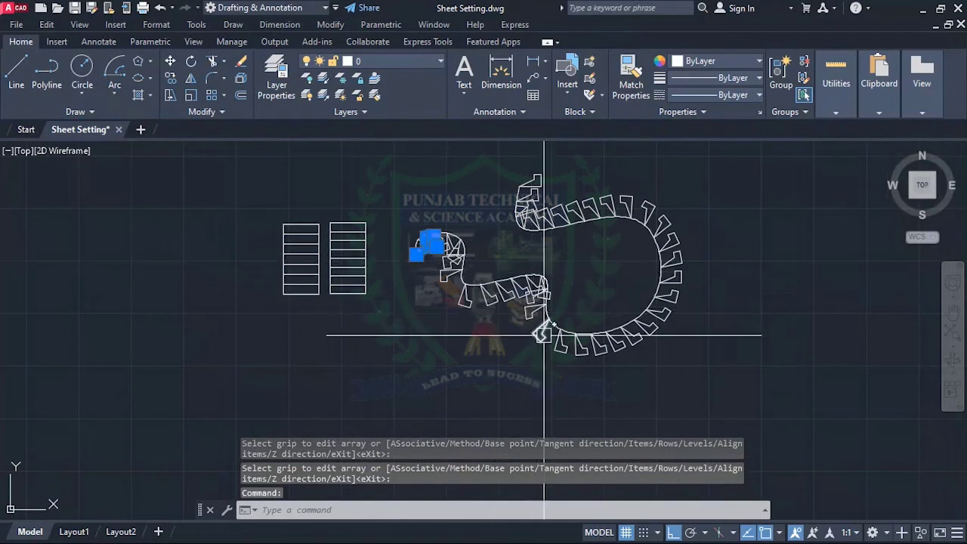
scroll(676, 220, "up", 3)
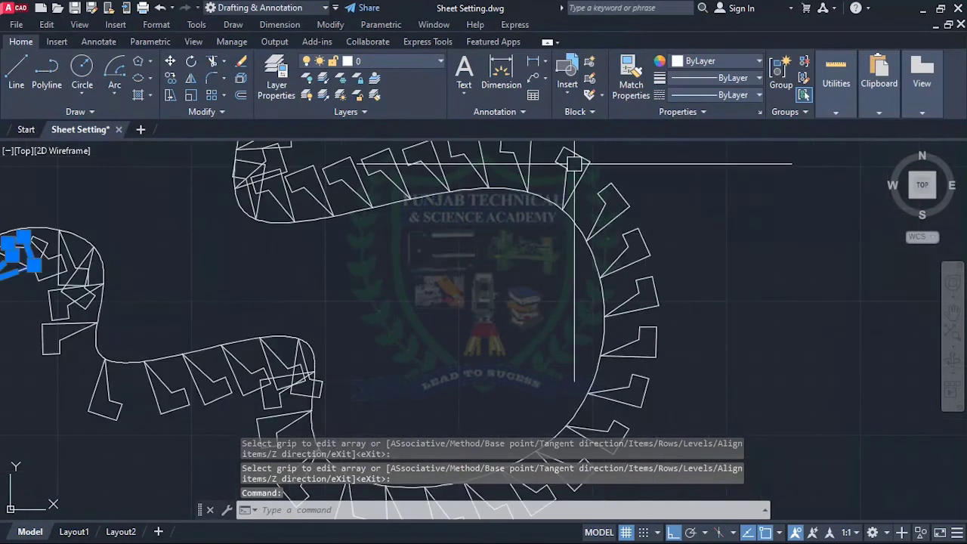
left_click(574, 162)
left_click(560, 171)
scroll(603, 205, "down", 3)
key("Escape")
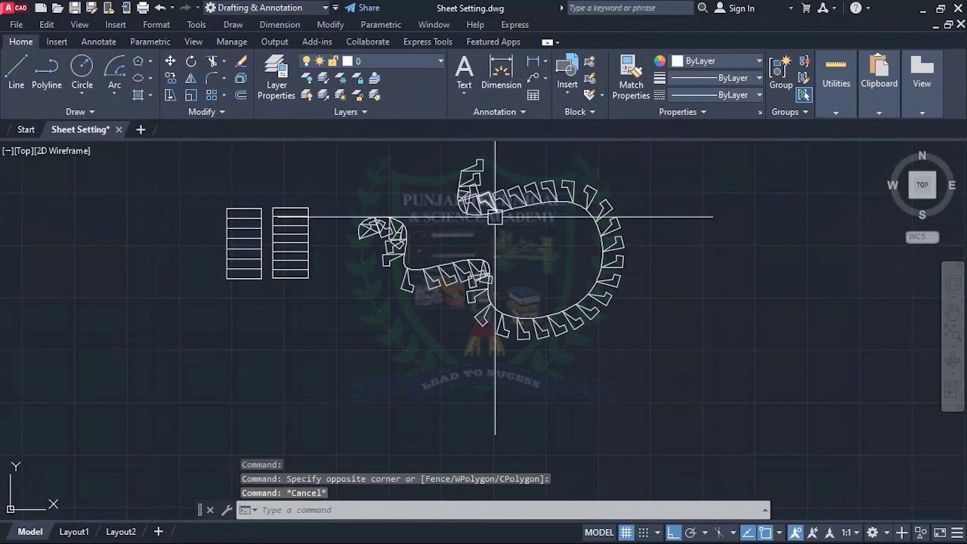
scroll(495, 217, "down", 6)
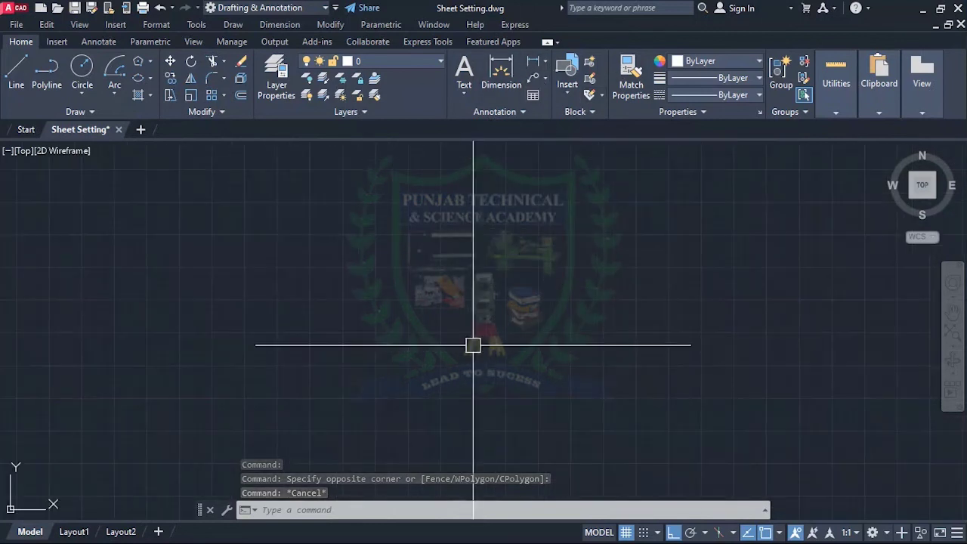
- Draw a circle with a 2.5' radius in the empty area below the two divided rectangles
type("c")
key("Return")
scroll(400, 321, "up", 5)
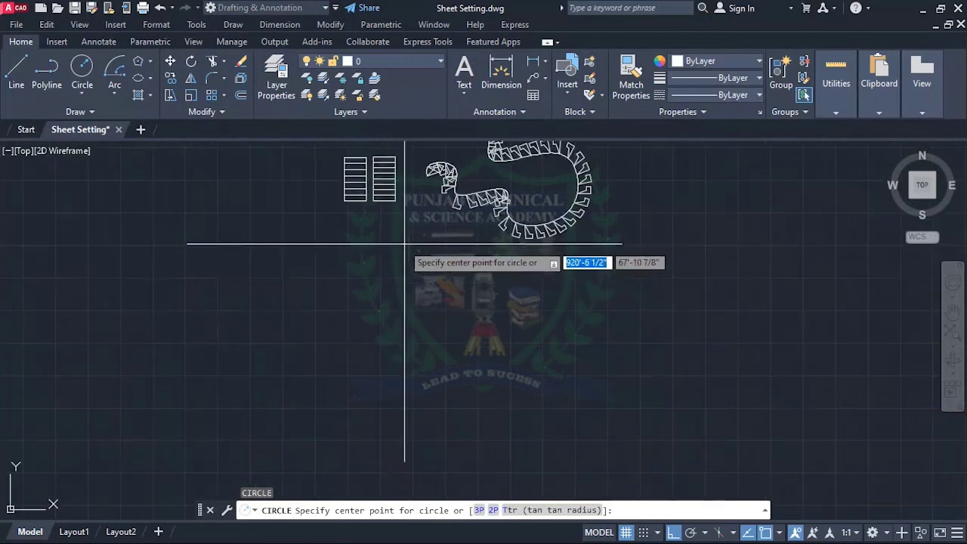
scroll(354, 287, "up", 3)
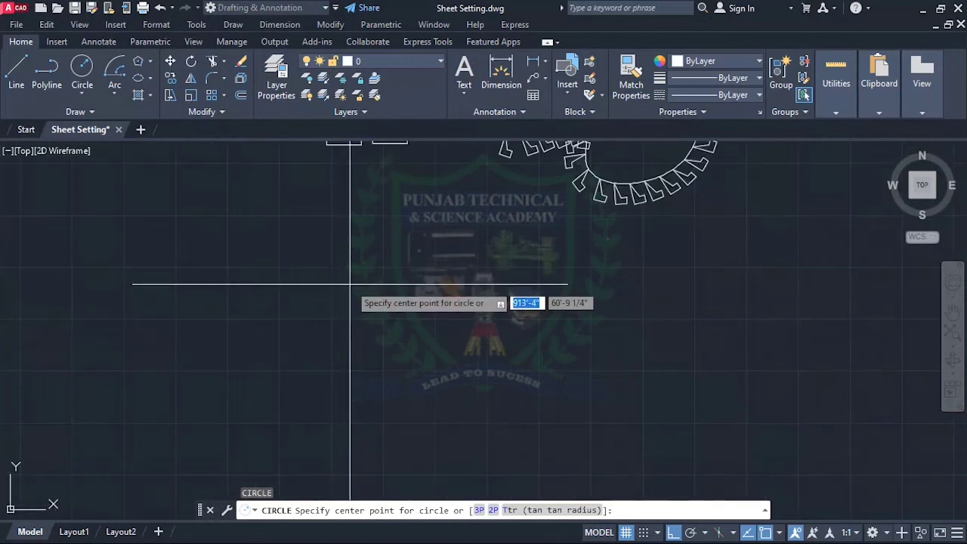
left_click(352, 270)
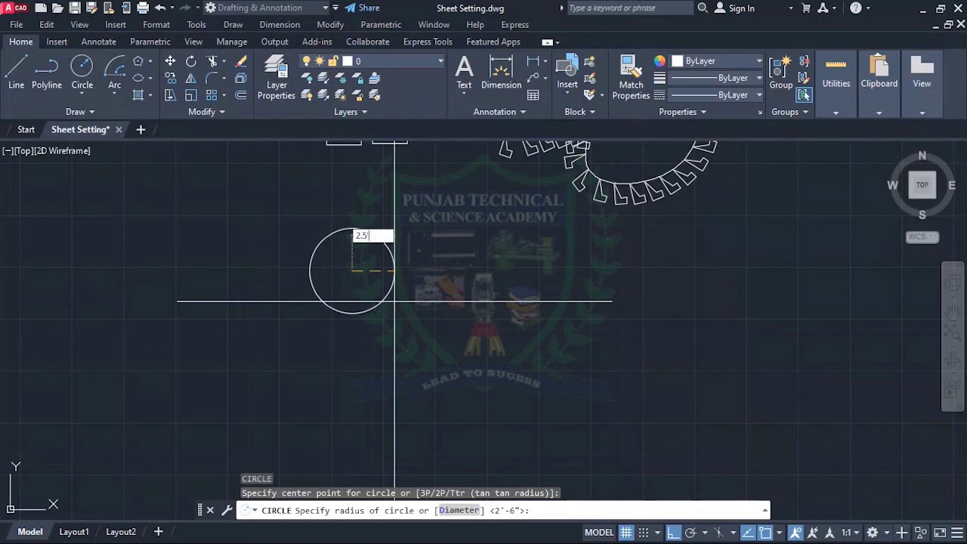
type("2.5'")
key("Return")
scroll(296, 267, "up", 3)
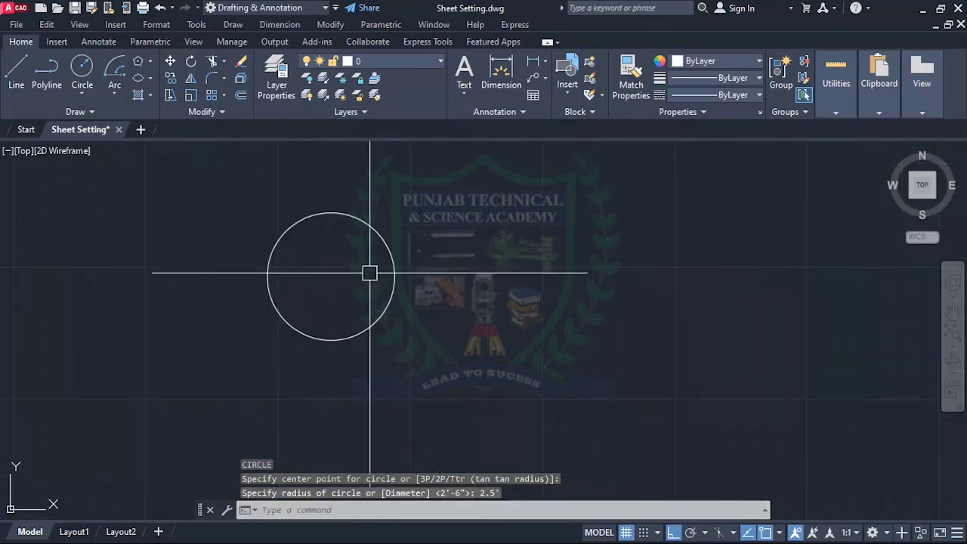
scroll(348, 259, "down", 2)
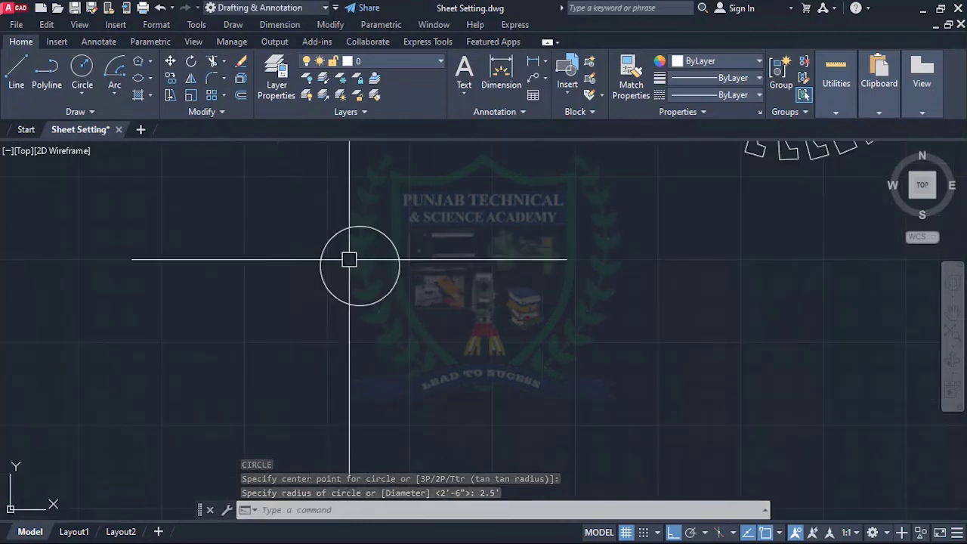
- Draw a horizontal radius line from the circle's centre to its right quadrant
scroll(349, 259, "up", 2)
type("l")
key("Return")
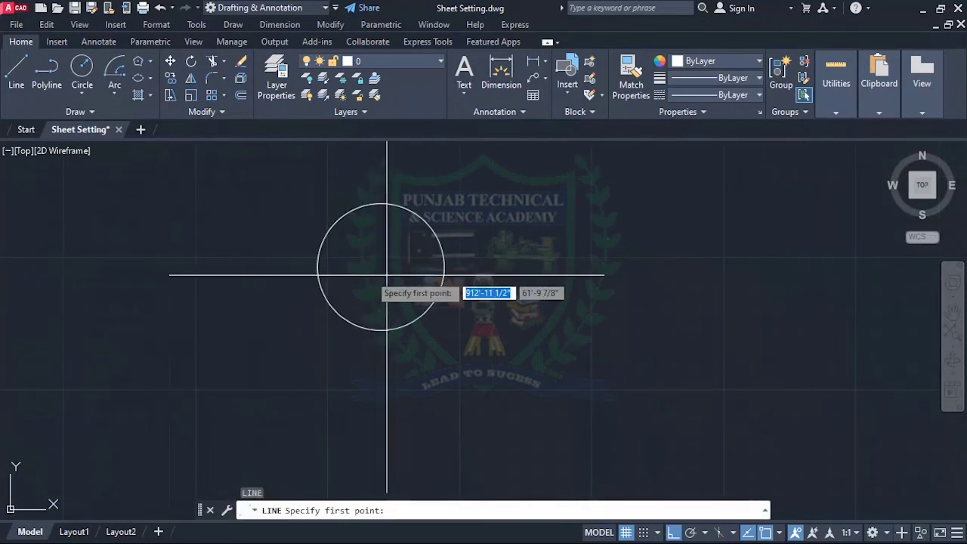
left_click(380, 266)
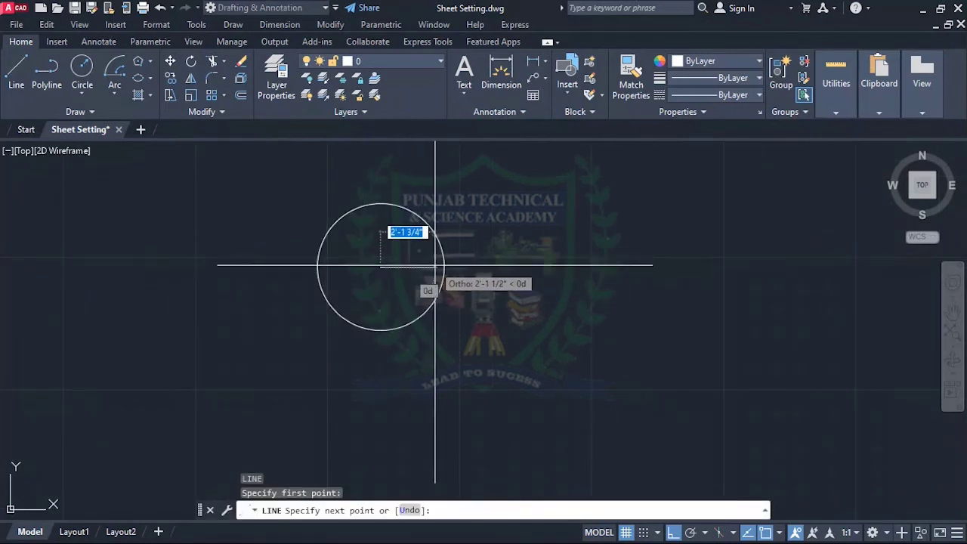
left_click(444, 267)
key("Return")
scroll(545, 247, "down", 2)
scroll(461, 259, "up", 2)
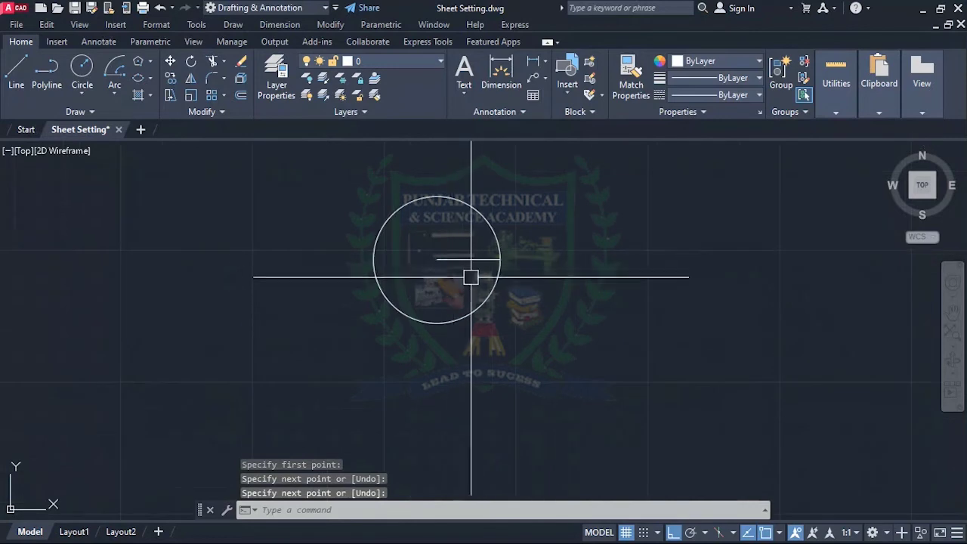
- Create a polar array of the radius line about the circle's centre
scroll(456, 283, "up", 2)
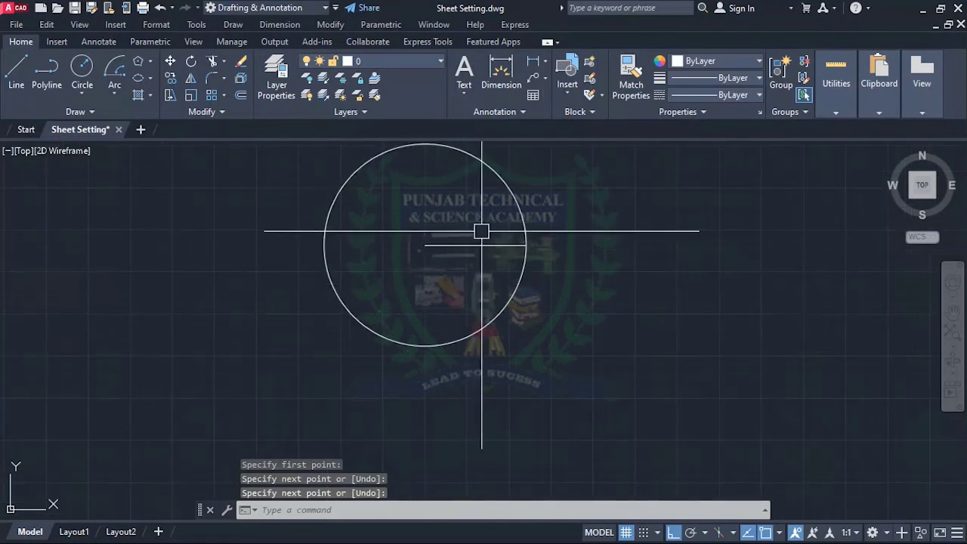
type("ar")
key("Return")
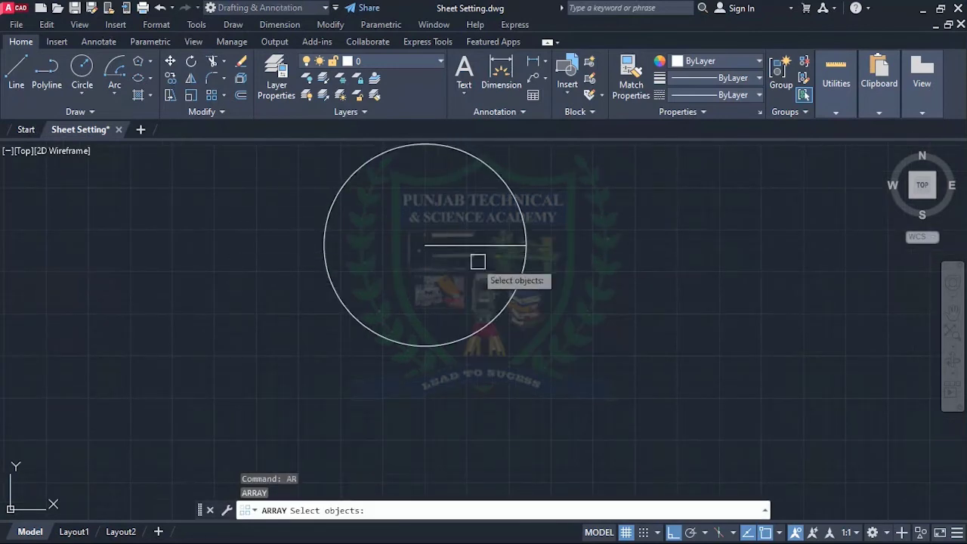
key("Return")
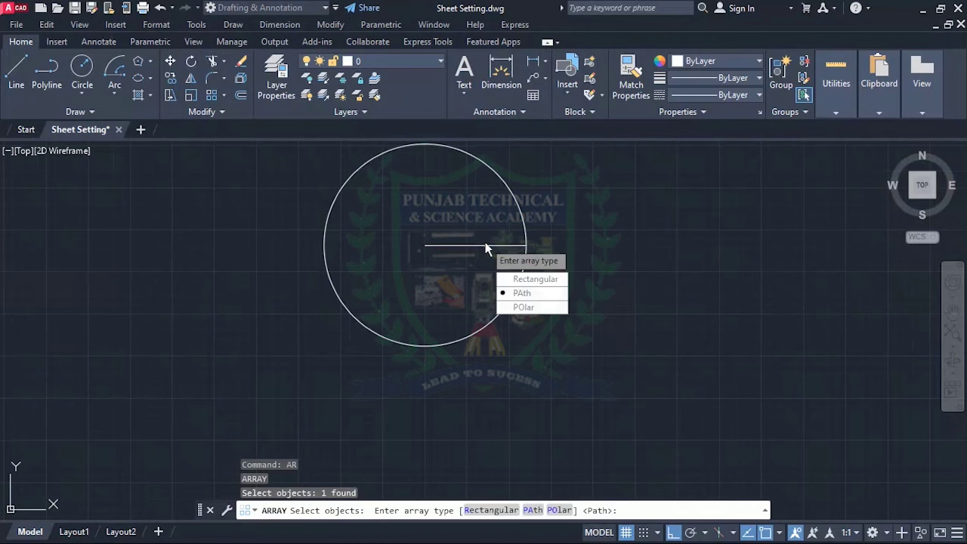
left_click(532, 307)
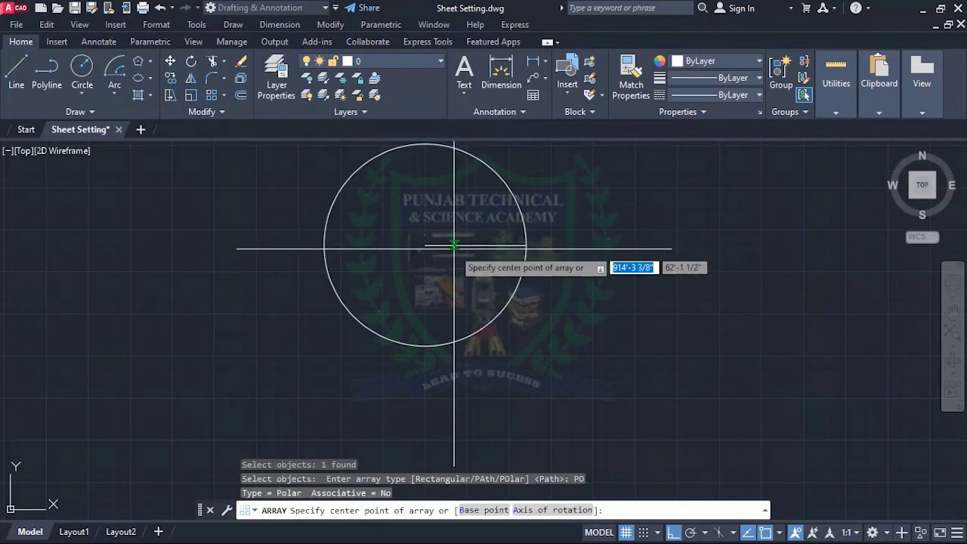
left_click(424, 244)
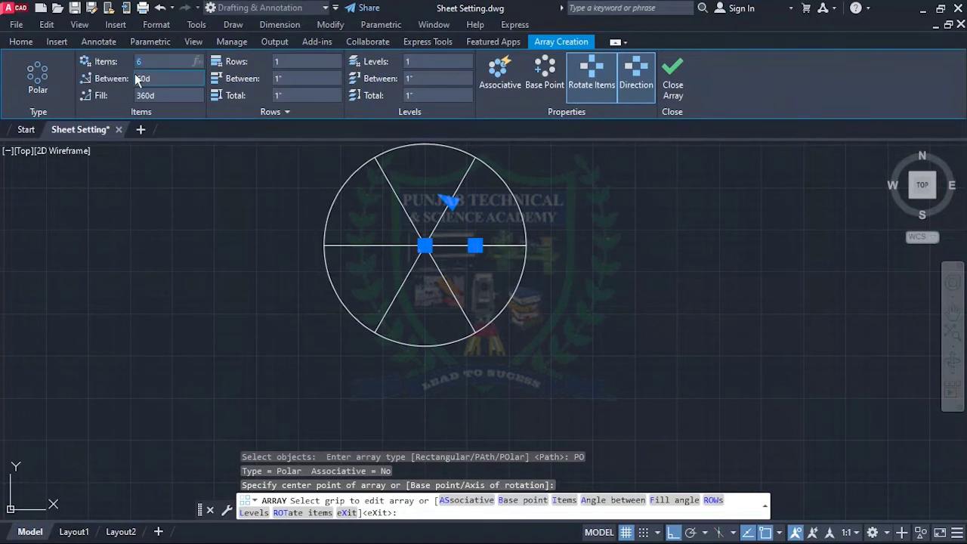
- Set the radius line's polar array to 15 items and finish it
type("15")
key("Return")
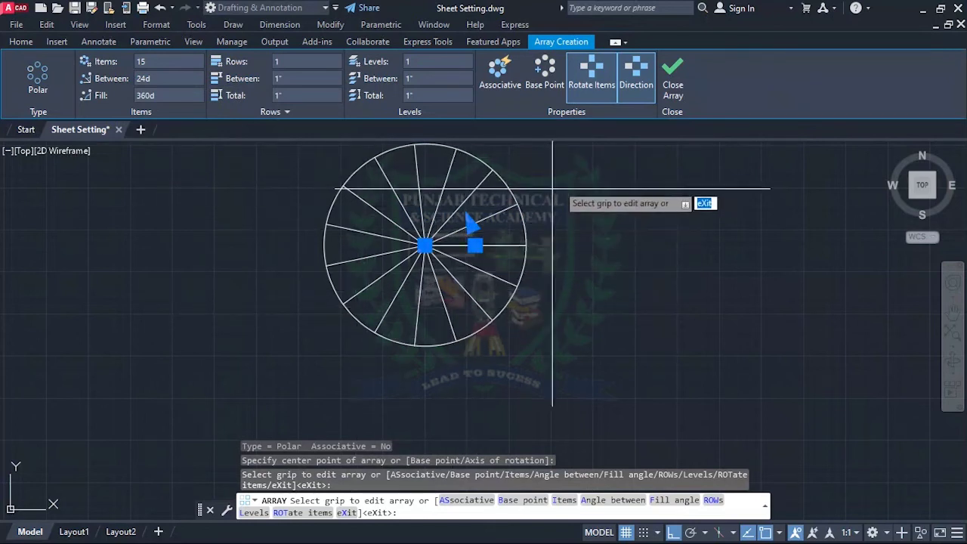
key("Return")
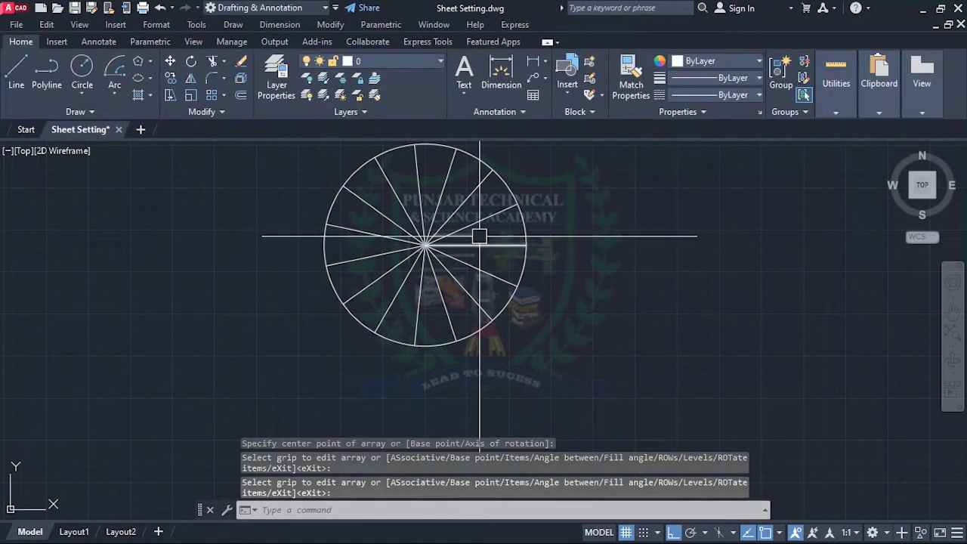
- Draw a second circle with a 10' radius to the right of the spoked circle
scroll(356, 237, "down", 5)
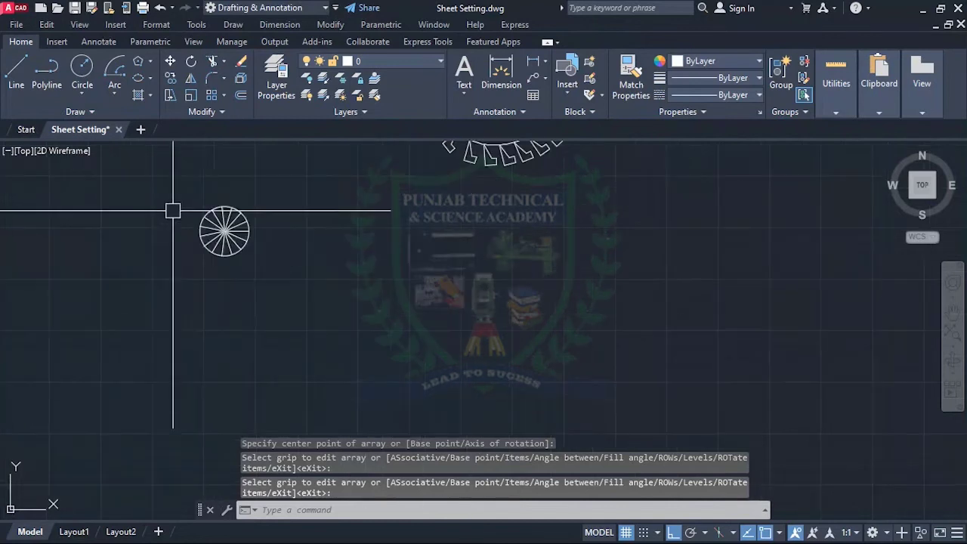
type("c")
key("Return")
left_click(378, 232)
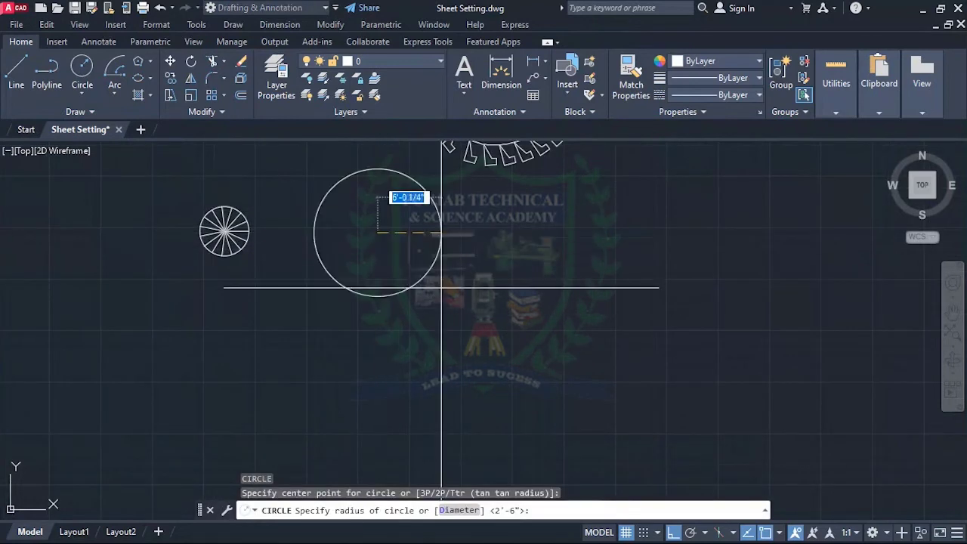
key("Return")
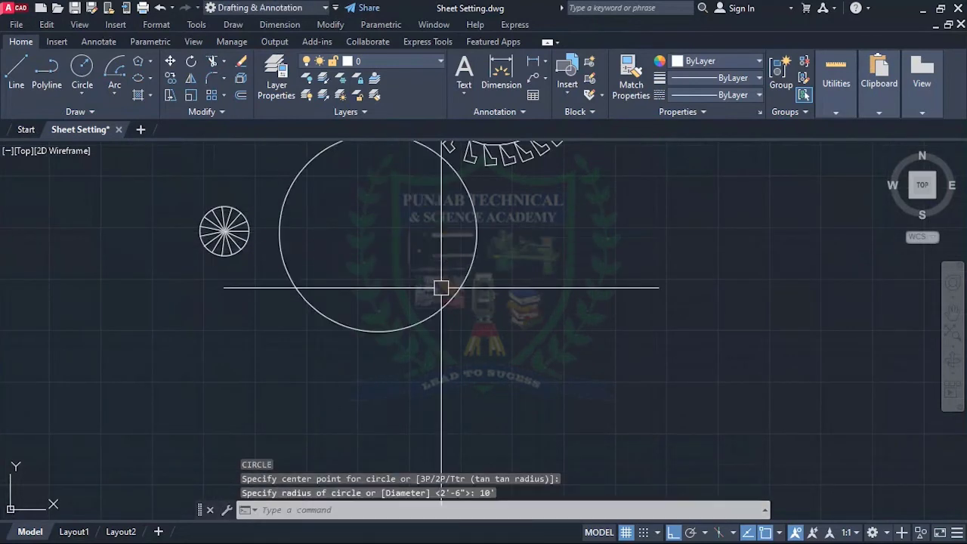
scroll(440, 276, "down", 2)
scroll(431, 210, "up", 2)
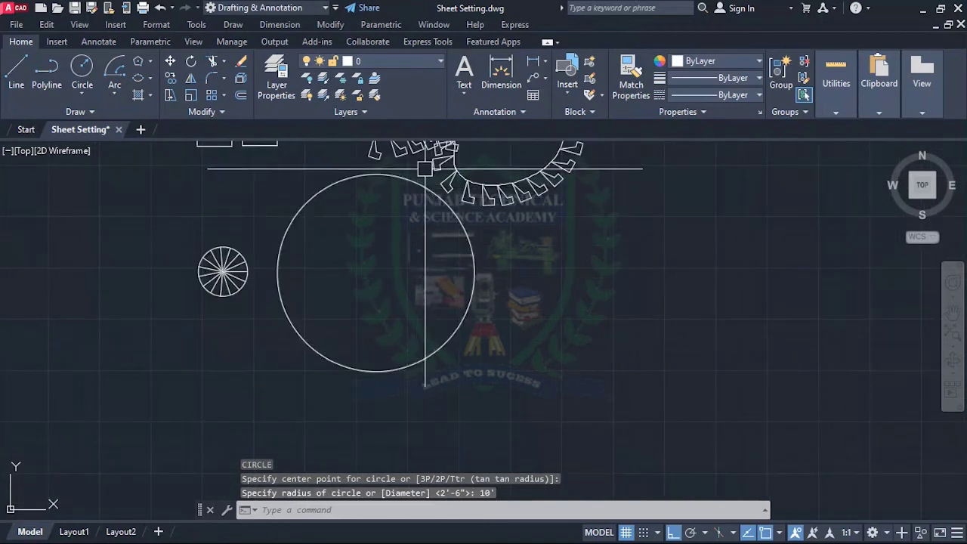
- Draw a small circle with a radius of about 9" centred on the large circle's right quadrant
key("Escape")
key("Escape")
key("Return")
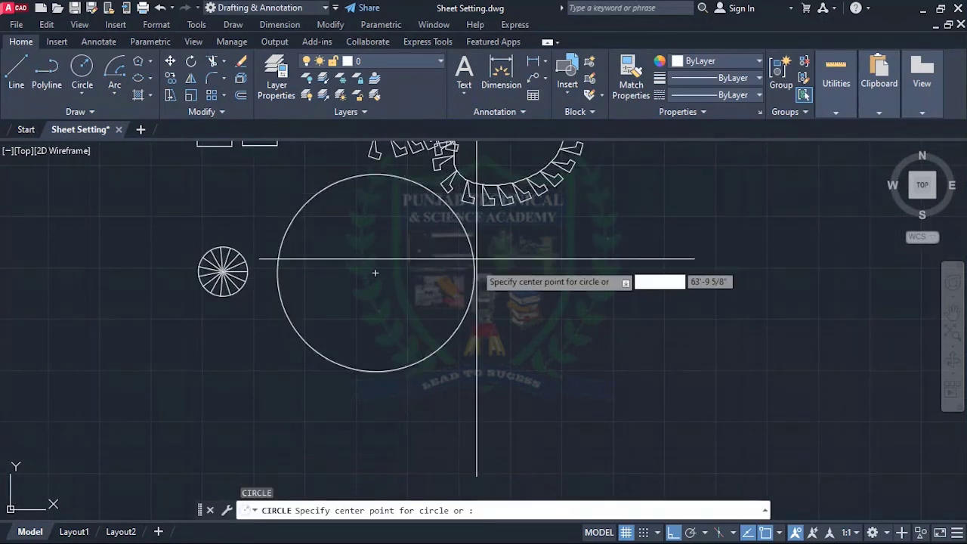
left_click(474, 273)
scroll(476, 279, "up", 5)
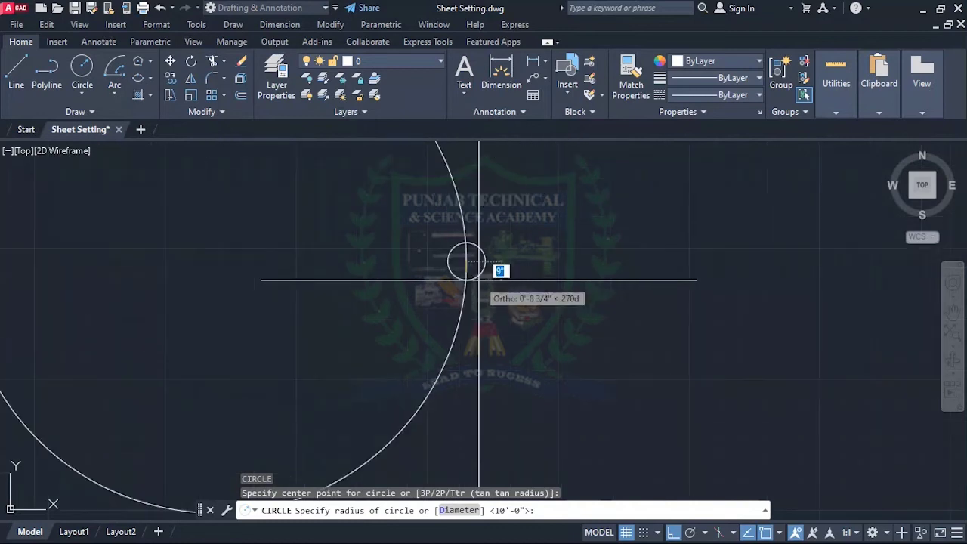
left_click(481, 280)
scroll(543, 298, "down", 5)
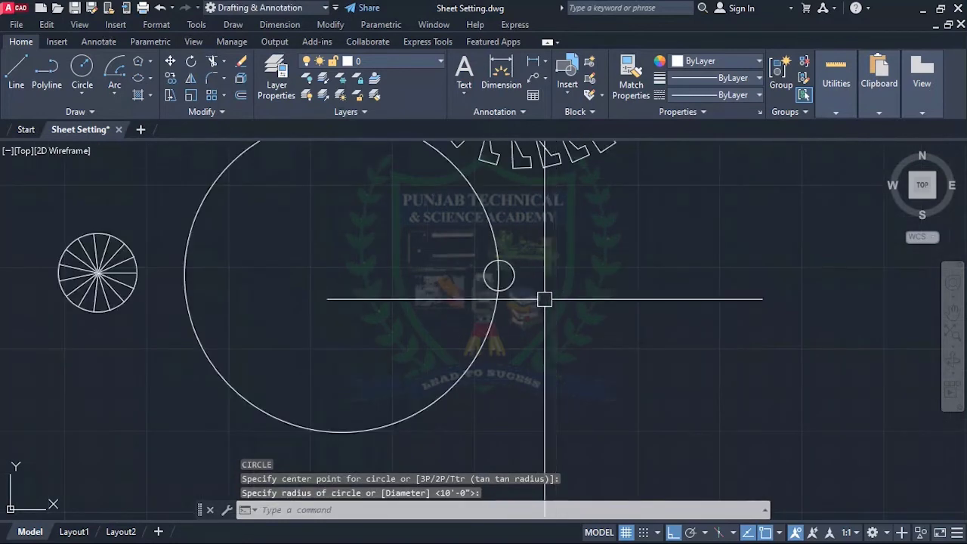
scroll(518, 282, "up", 3)
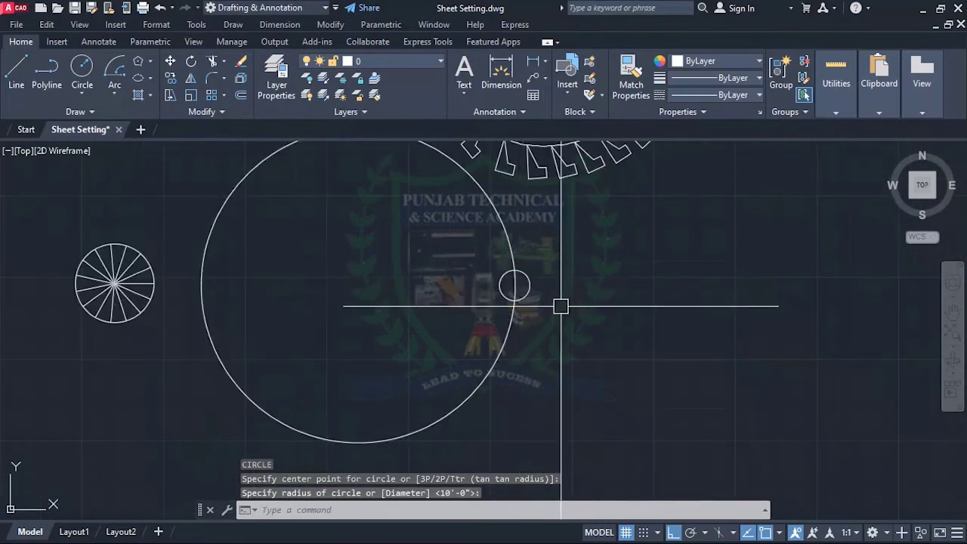
key("Escape")
key("Escape")
- Create a polar array of the small circle about the large circle's centre
scroll(560, 304, "down", 2)
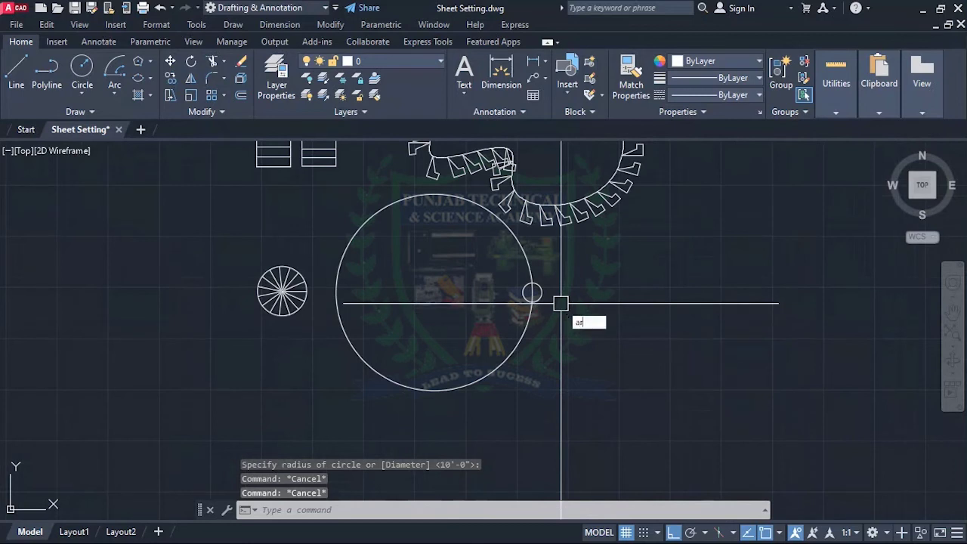
key("Return")
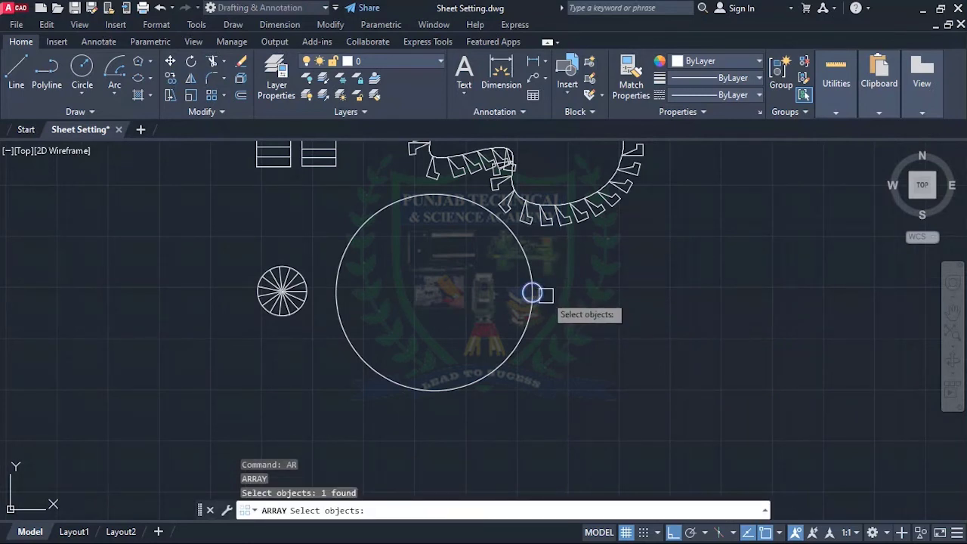
key("Return")
left_click(596, 366)
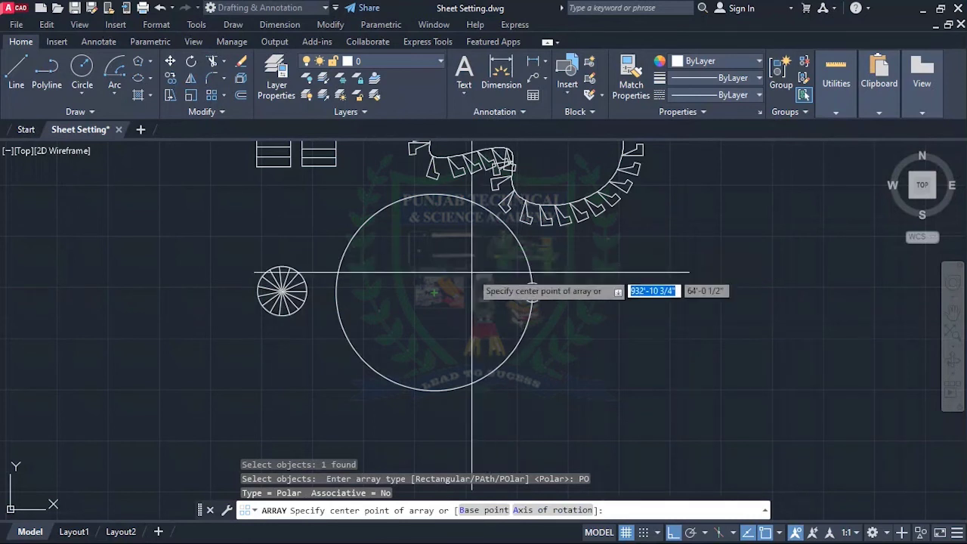
left_click(434, 293)
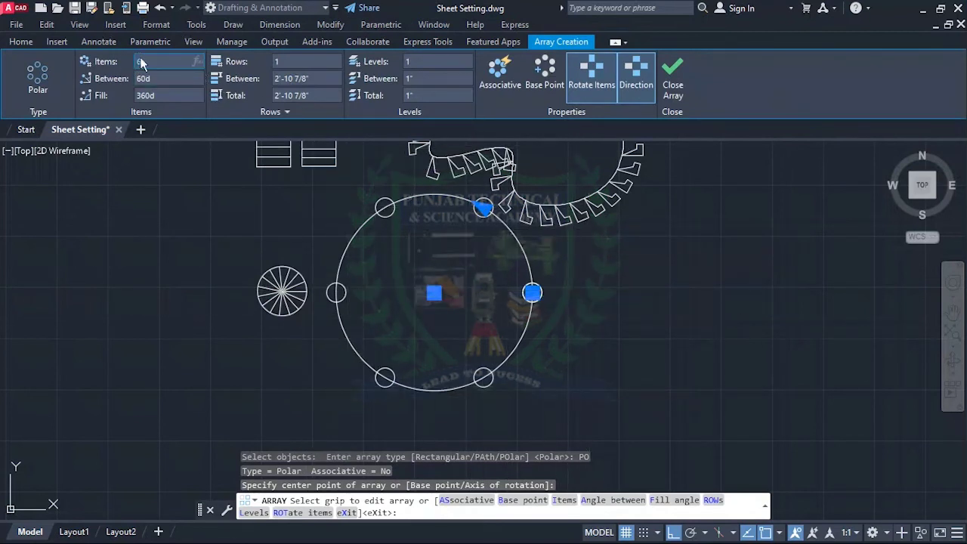
- Try 50 items for the small circle's polar array, settle on 30 items, and finish the array
key("Return")
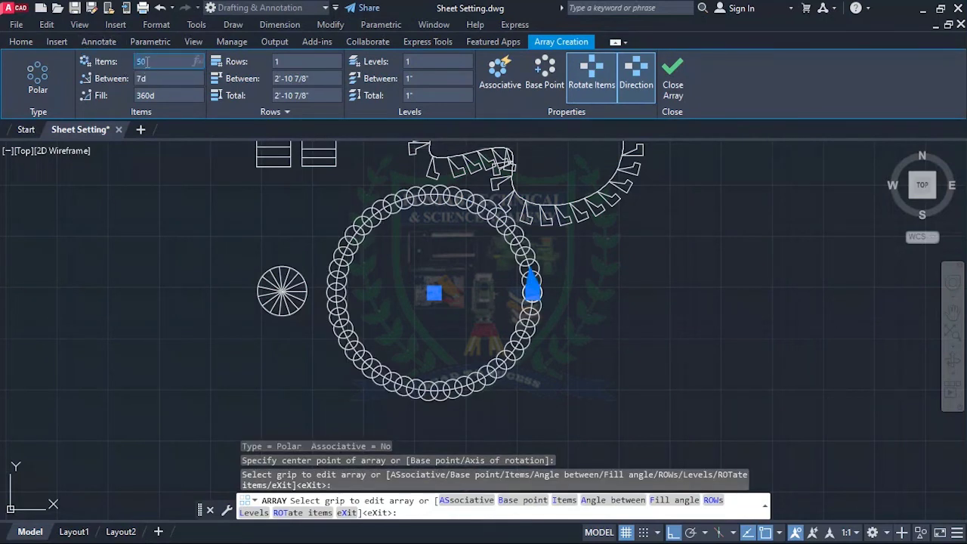
key("Return")
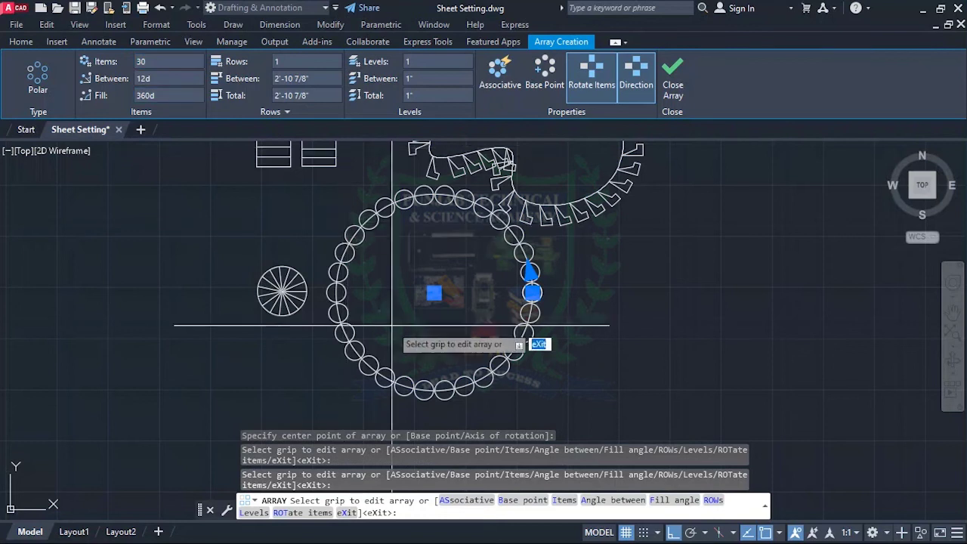
key("Return")
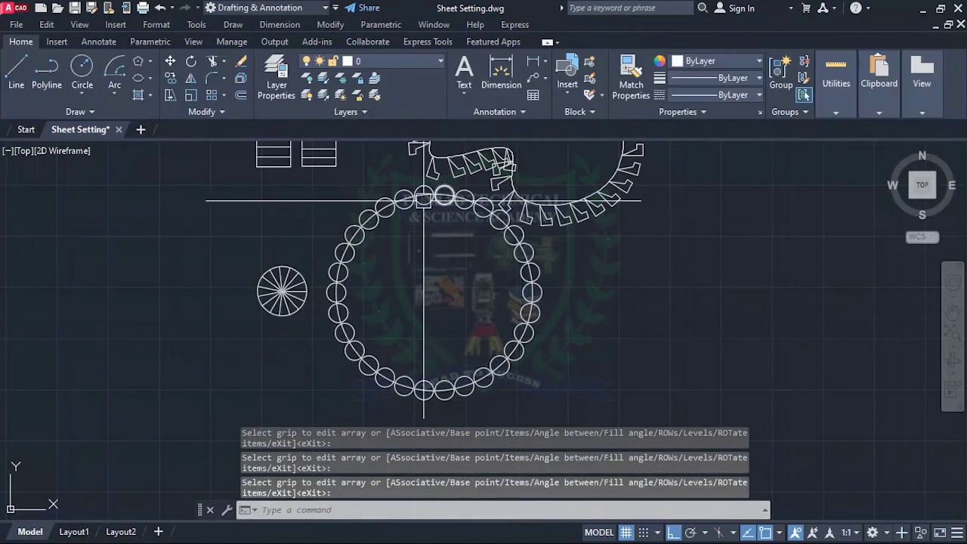
- Review the finished rectangular, path and polar arrays and the surrounding drawing area
scroll(367, 328, "down", 4)
scroll(567, 295, "up", 2)
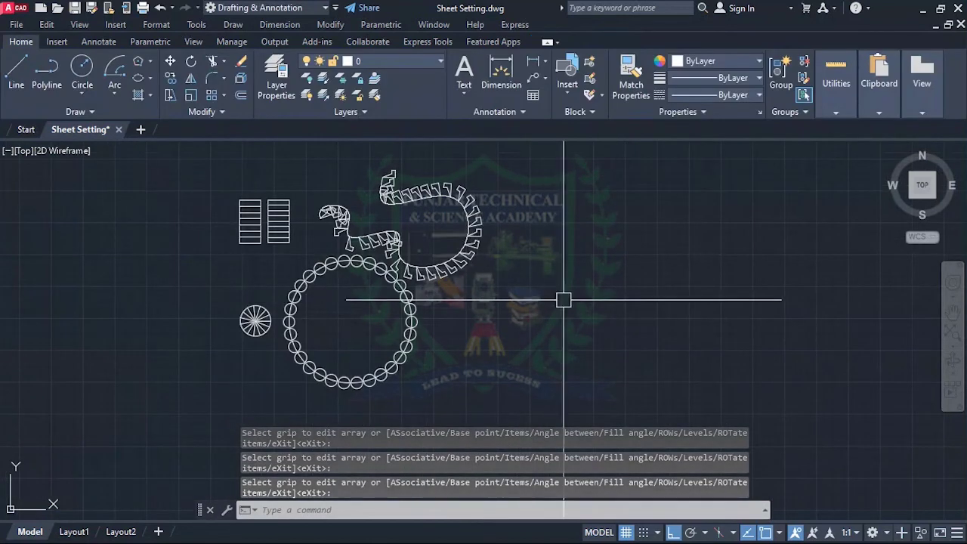
scroll(233, 244, "up", 2)
scroll(334, 246, "down", 2)
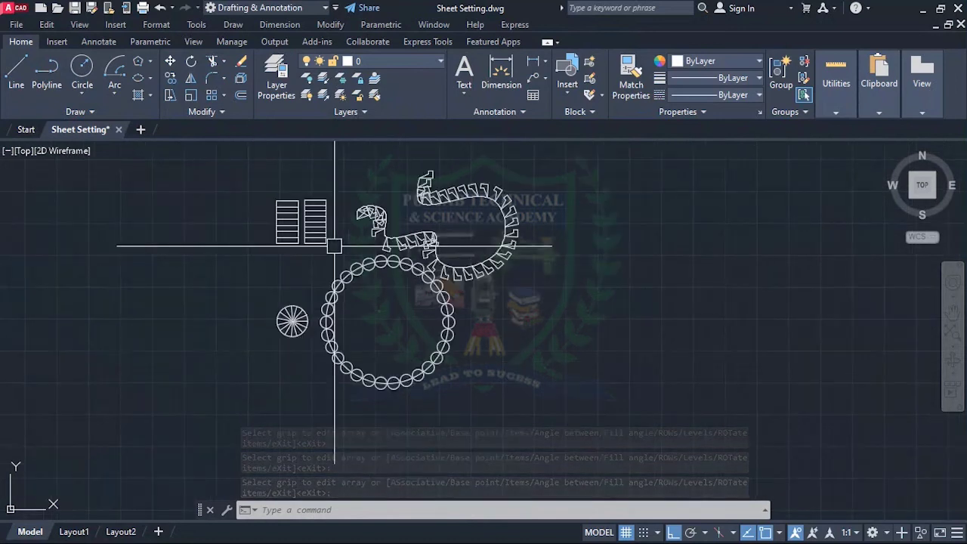
scroll(491, 272, "down", 2)
scroll(528, 227, "up", 2)
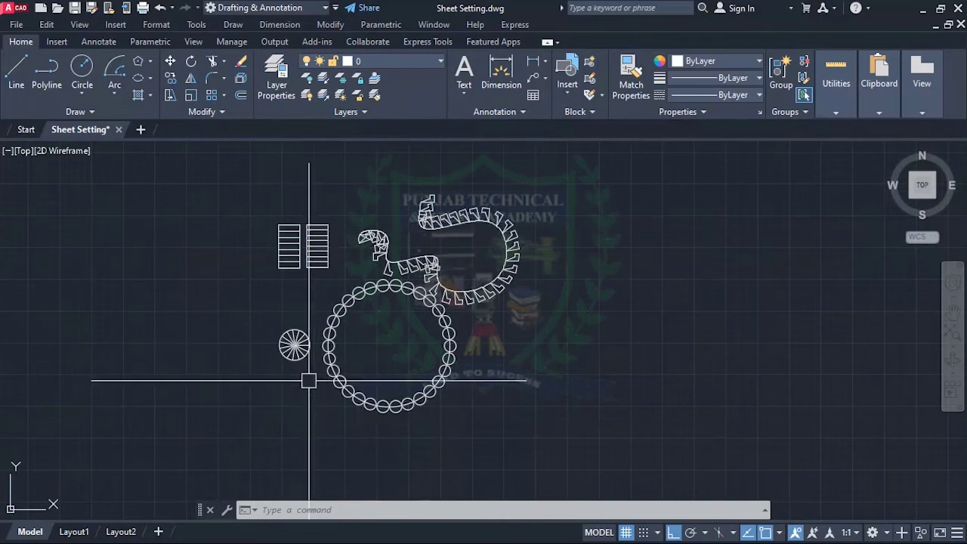
scroll(306, 382, "down", 2)
scroll(349, 354, "up", 2)
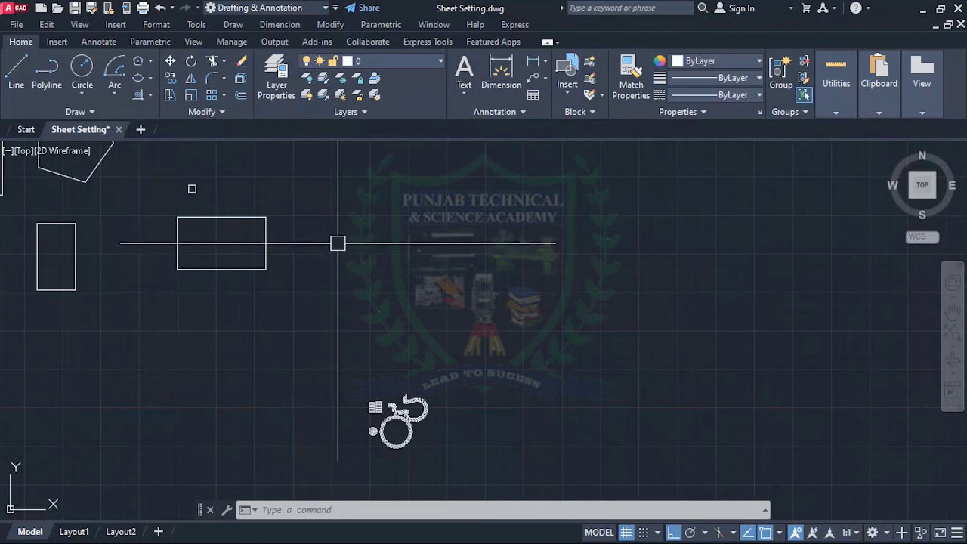
scroll(336, 242, "up", 2)
scroll(371, 261, "up", 2)
scroll(369, 228, "down", 2)
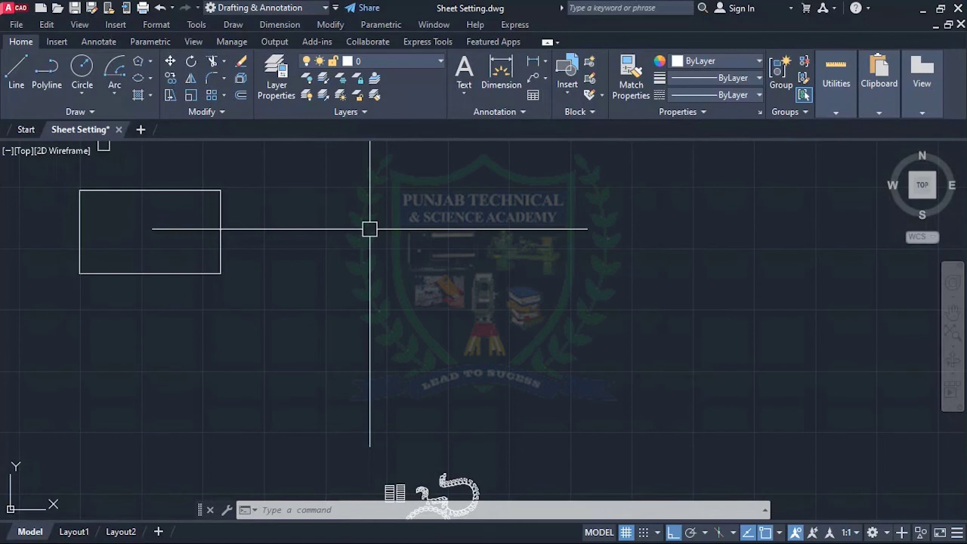
- Draw a 25' wide by 45' high rectangle in the empty area beside the existing shapes
type("c")
key("Return")
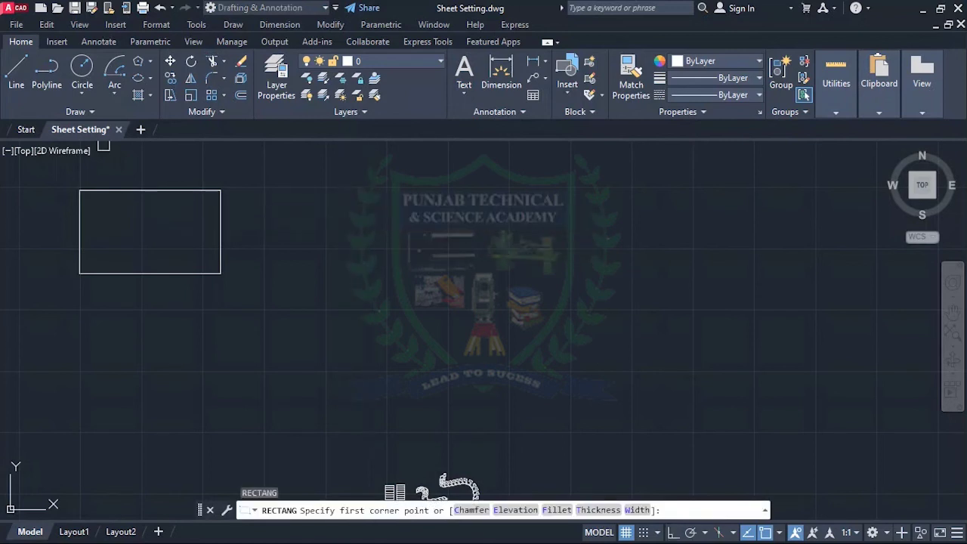
left_click(344, 196)
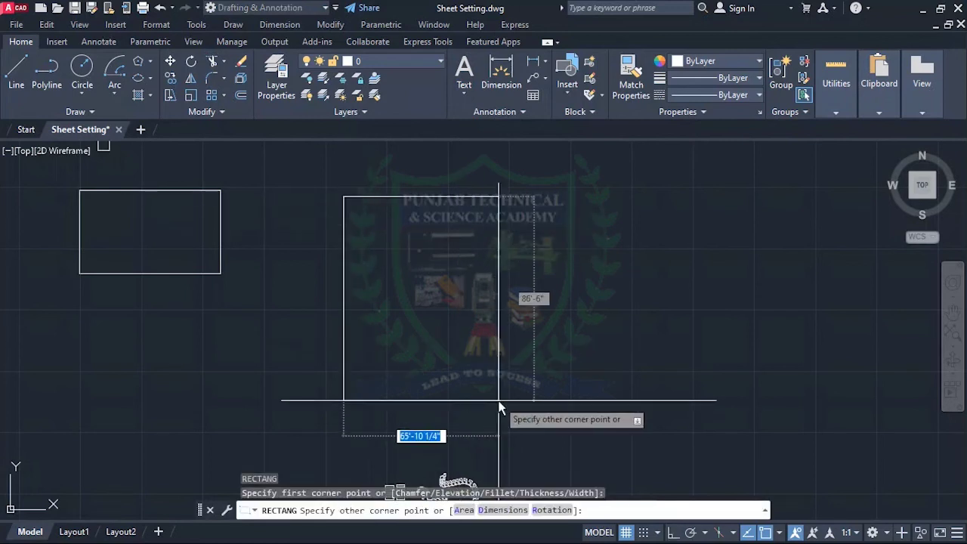
key("Tab")
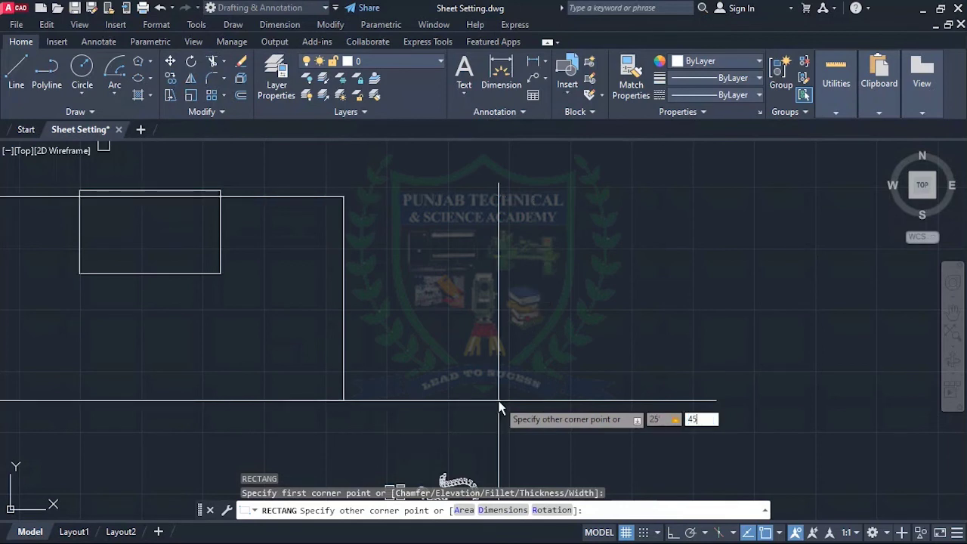
key("Return")
scroll(462, 340, "down", 3)
scroll(460, 348, "up", 4)
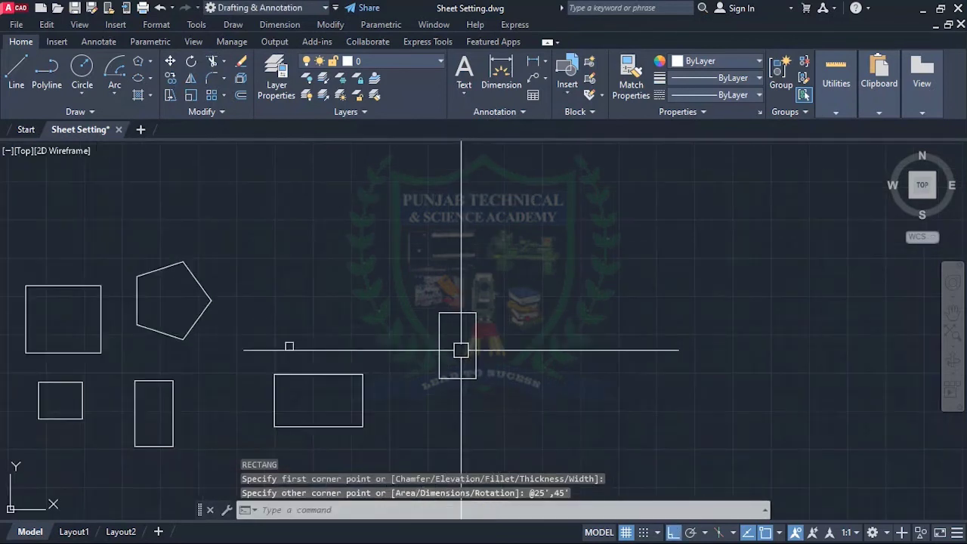
scroll(460, 349, "up", 3)
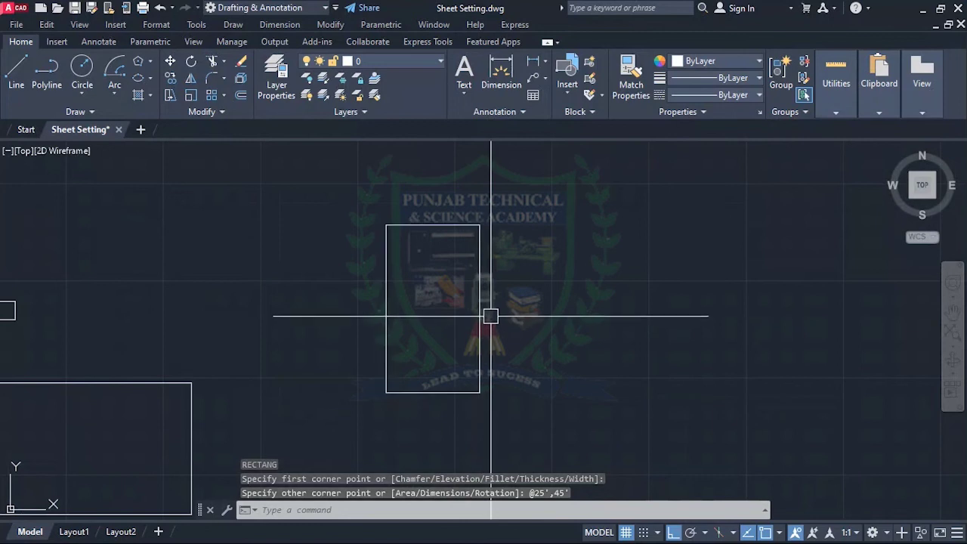
scroll(421, 253, "down", 1)
scroll(431, 263, "up", 1)
scroll(434, 253, "down", 1)
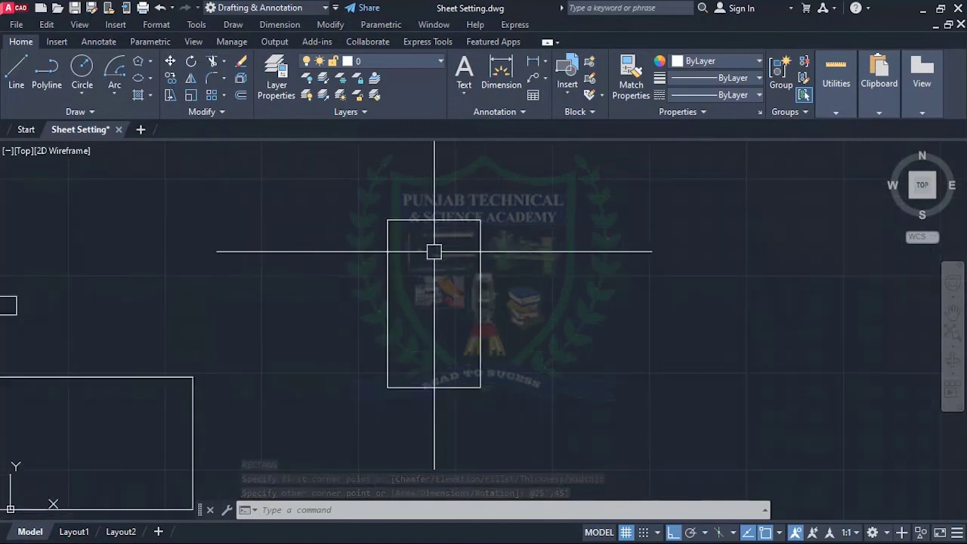
scroll(431, 276, "up", 2)
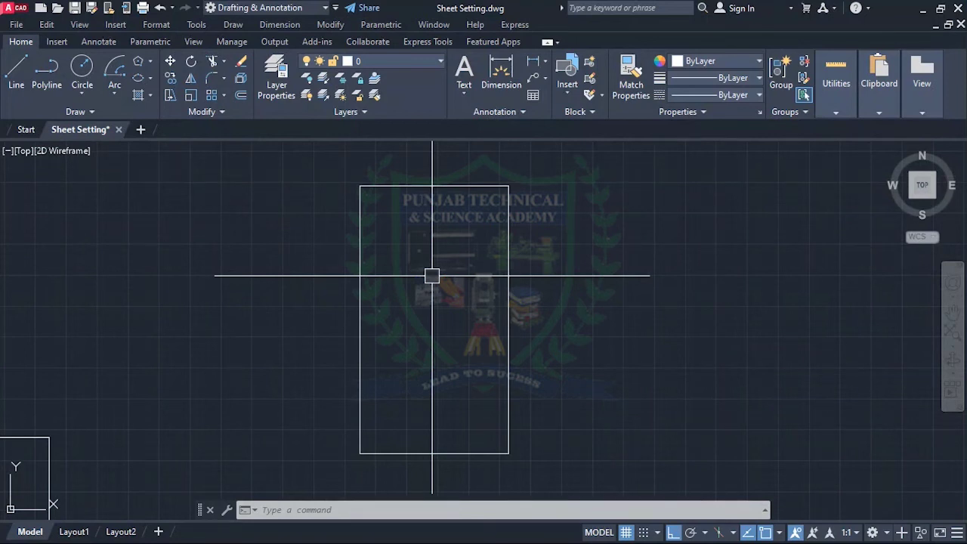
type("o")
key("Return")
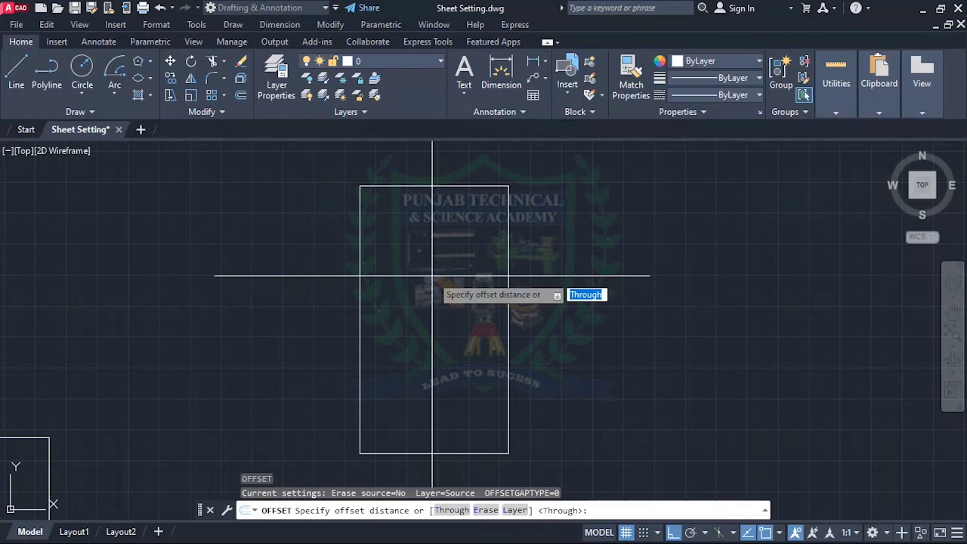
key("Escape")
- Offset the 25' by 45' rectangle 9" to the inside
type("o")
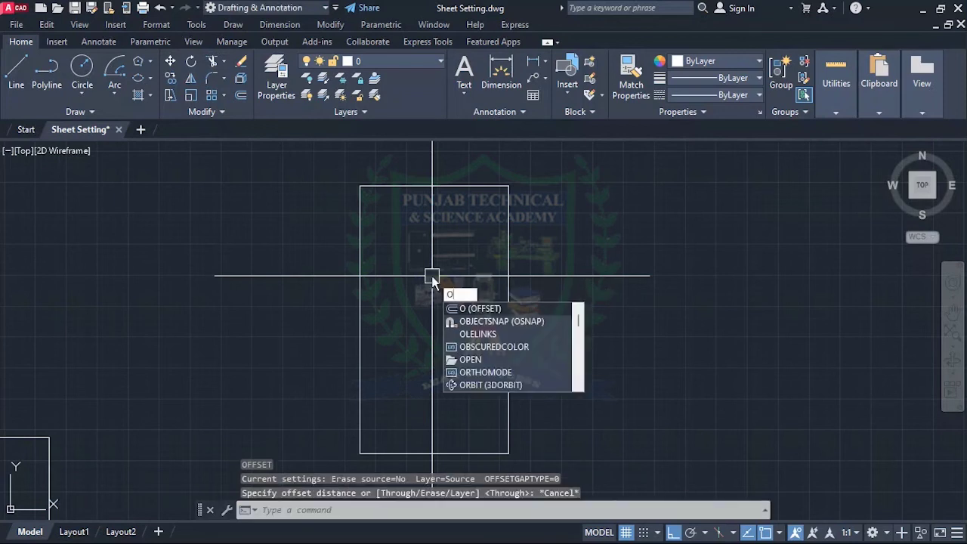
key("Return")
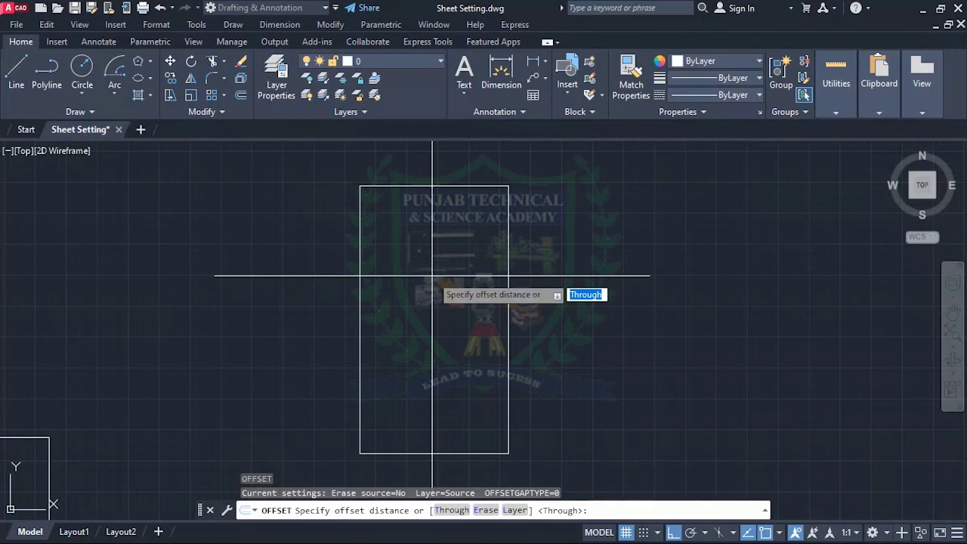
type("9")
key("Return")
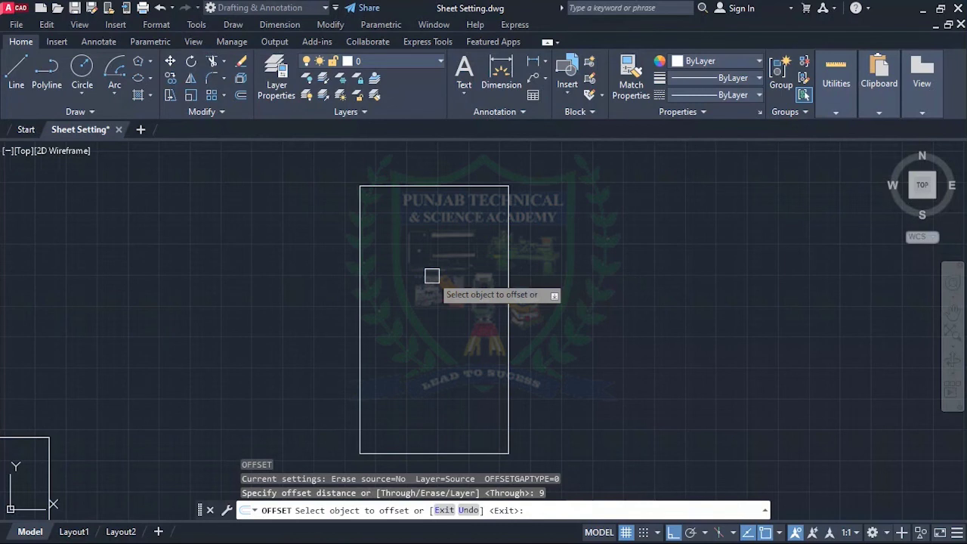
left_click(479, 186)
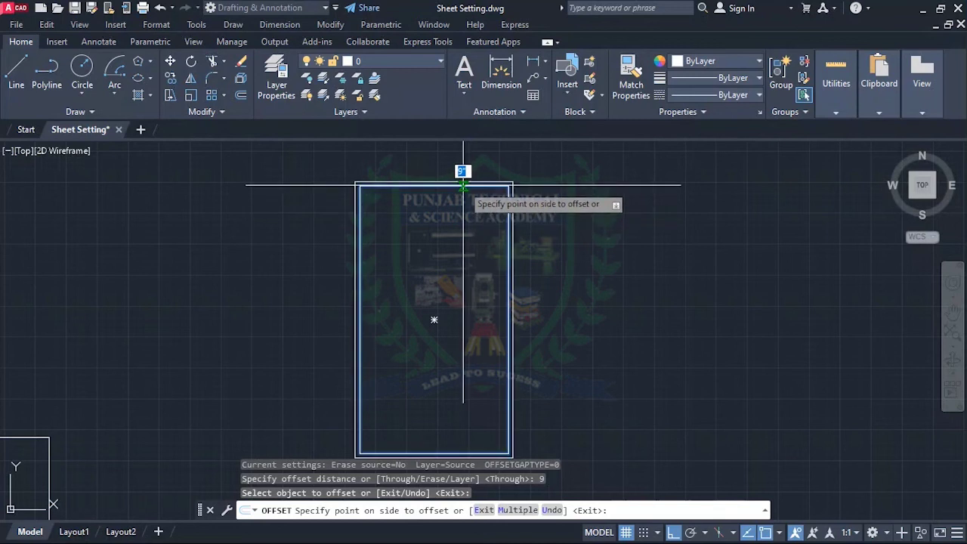
scroll(461, 210, "up", 2)
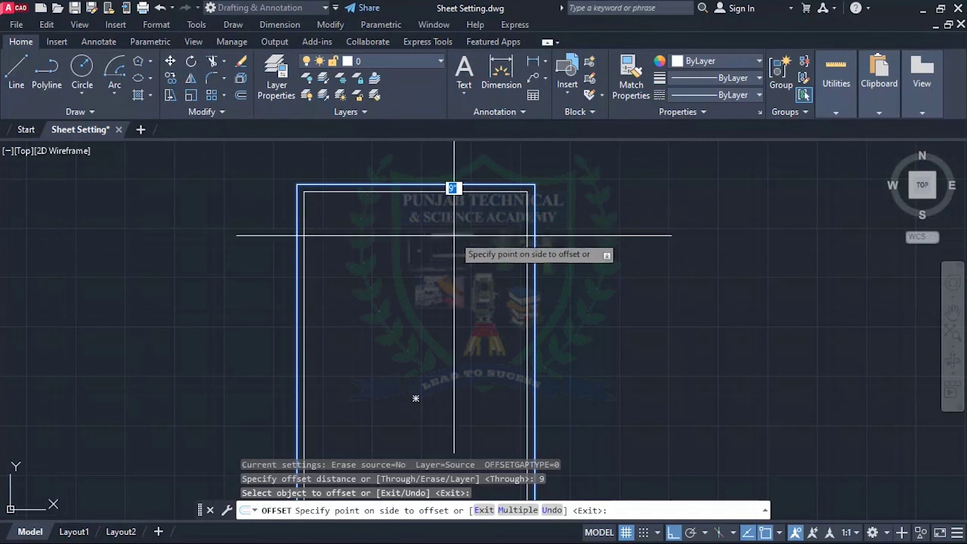
left_click(452, 235)
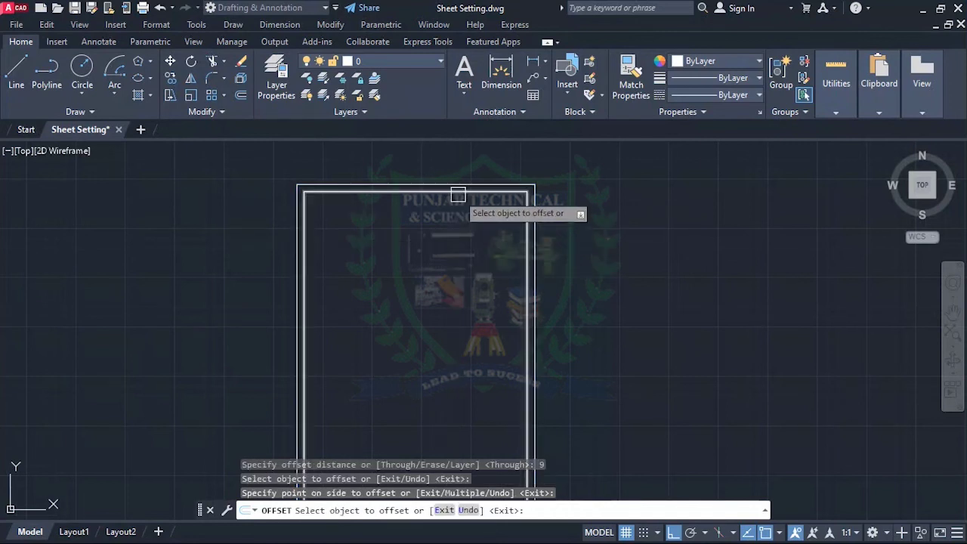
key("Escape")
- Draw a circle with a 5' radius to the right of the double rectangle
scroll(354, 204, "down", 4)
scroll(348, 209, "down", 2)
scroll(455, 244, "up", 6)
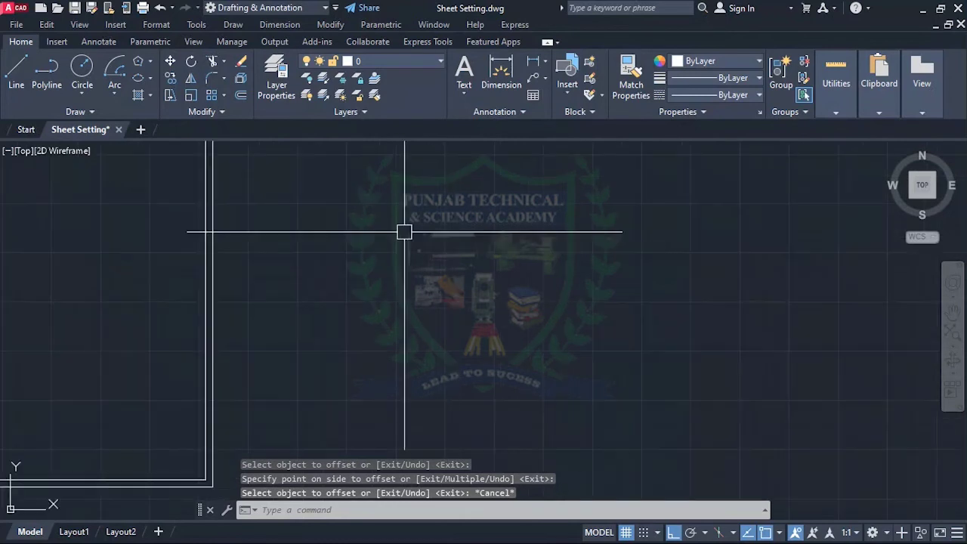
scroll(407, 236, "down", 3)
type("c")
key("Return")
left_click(417, 233)
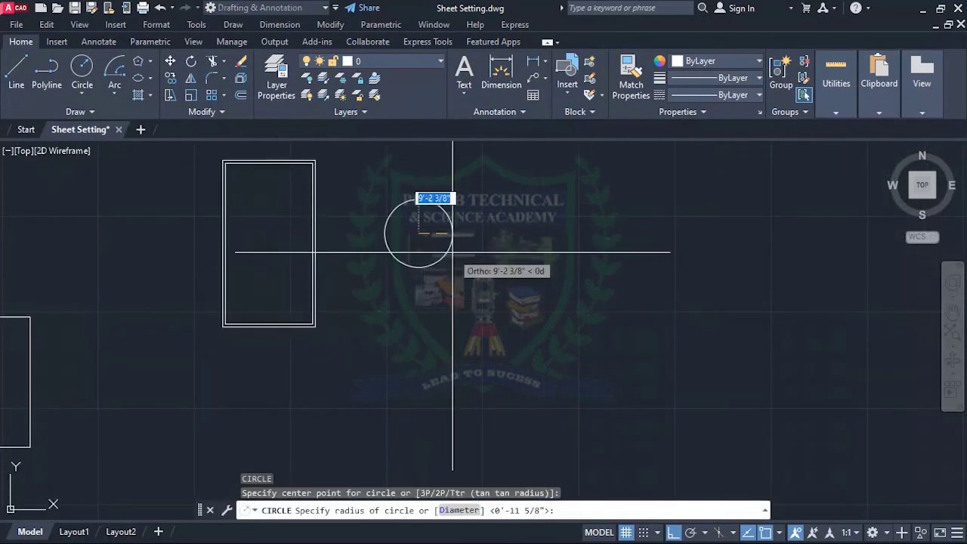
type("5")
key("Return")
key("Escape")
key("Escape")
- Offset the 5' radius circle 9" to the inside
type("o")
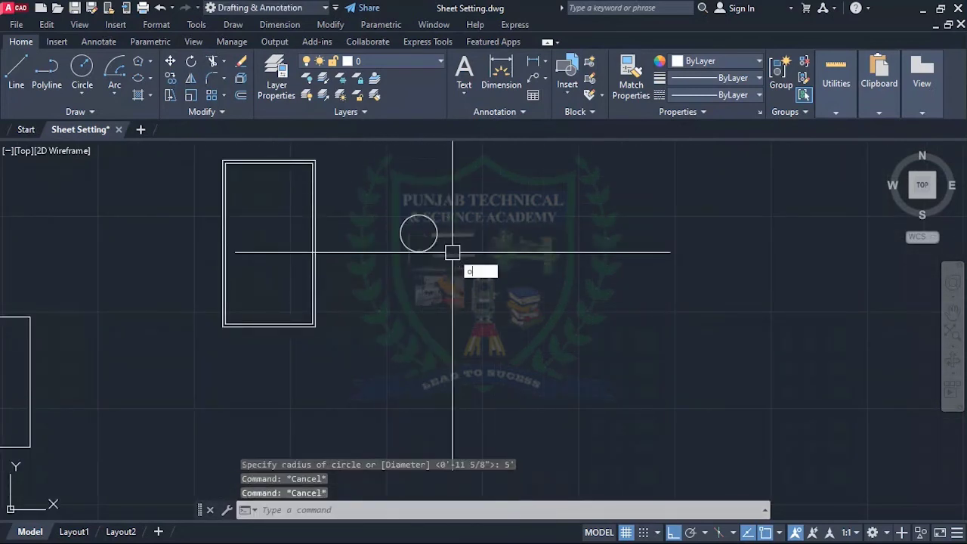
key("Return")
type("9")
key("Return")
scroll(397, 215, "up", 5)
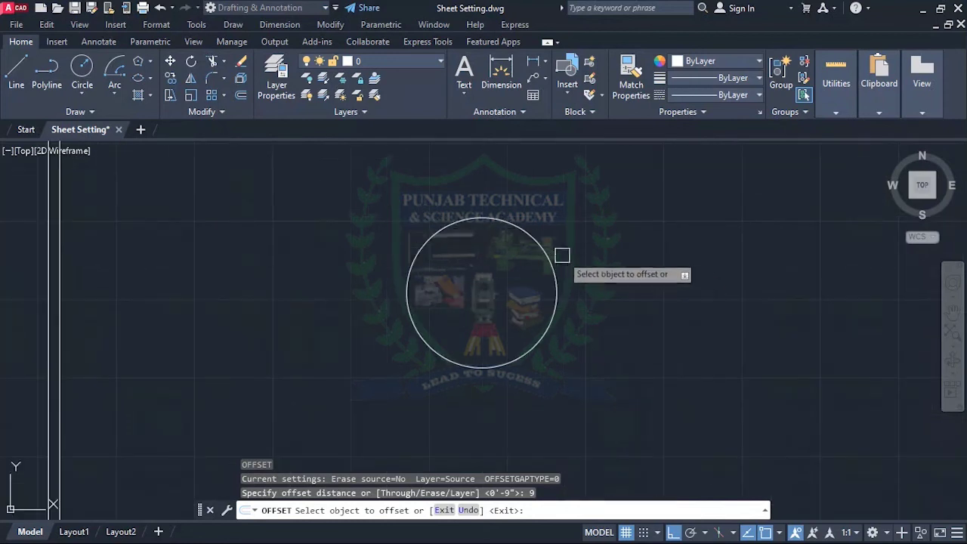
left_click(532, 247)
left_click(477, 244)
scroll(468, 226, "down", 2)
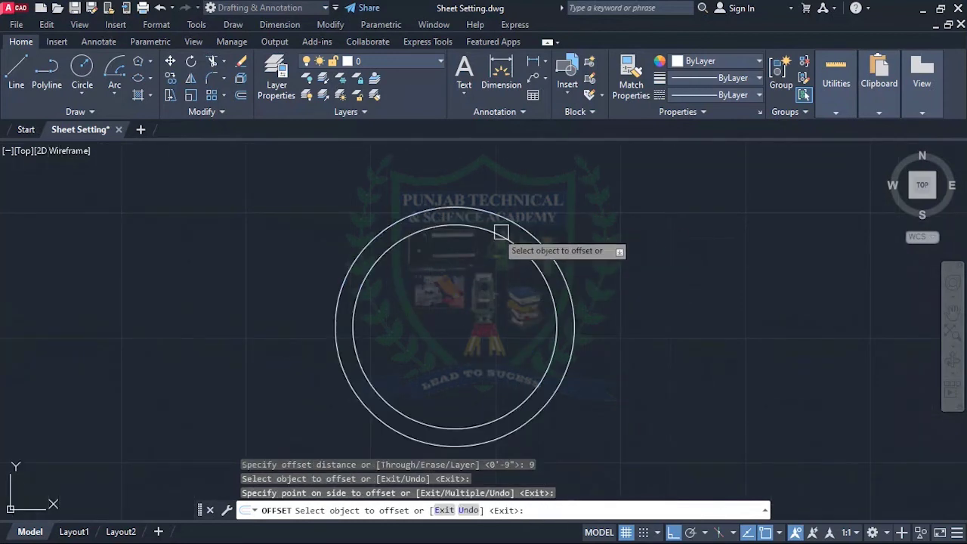
key("Escape")
- Draw a 1' vertical line downward in the empty space below the double rectangle
scroll(346, 363, "down", 5)
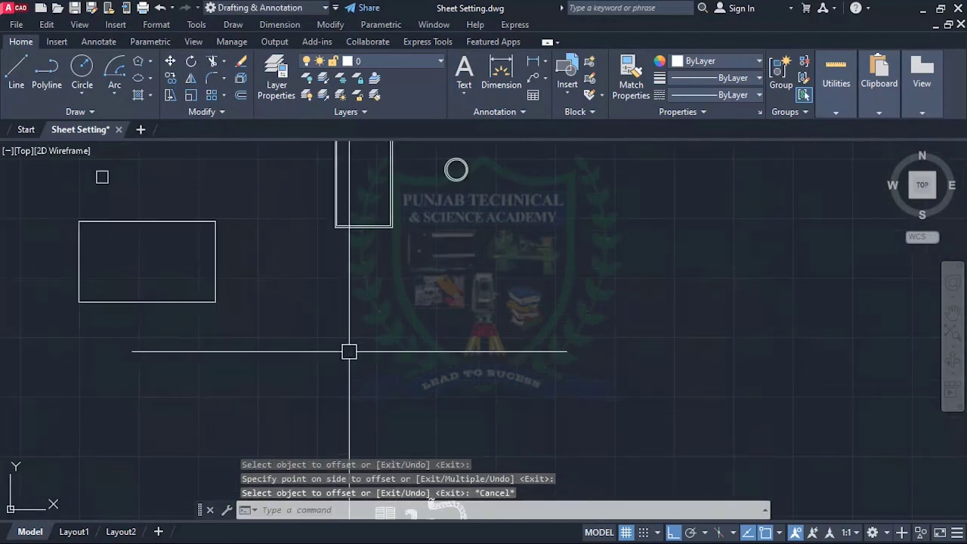
scroll(299, 239, "up", 5)
key("Escape")
key("Escape")
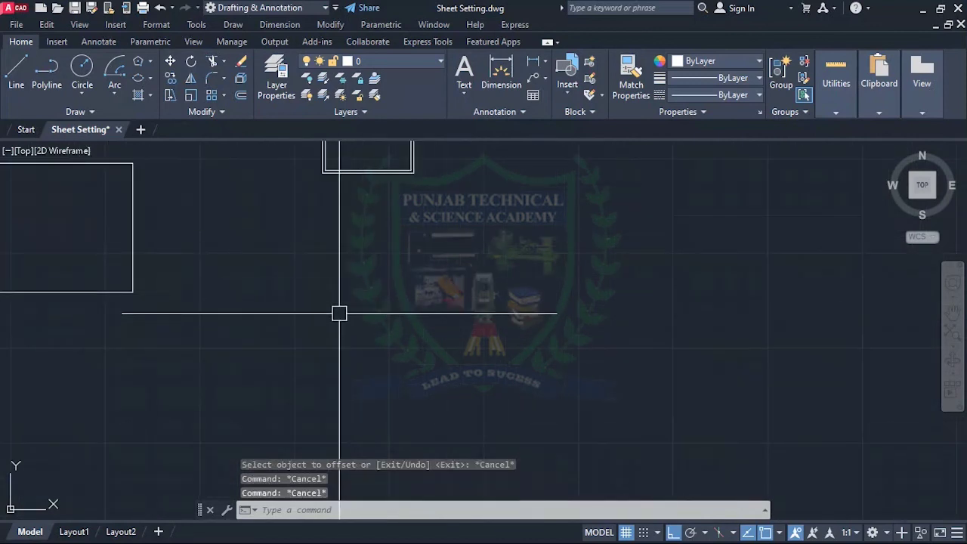
key("Return")
left_click(398, 228)
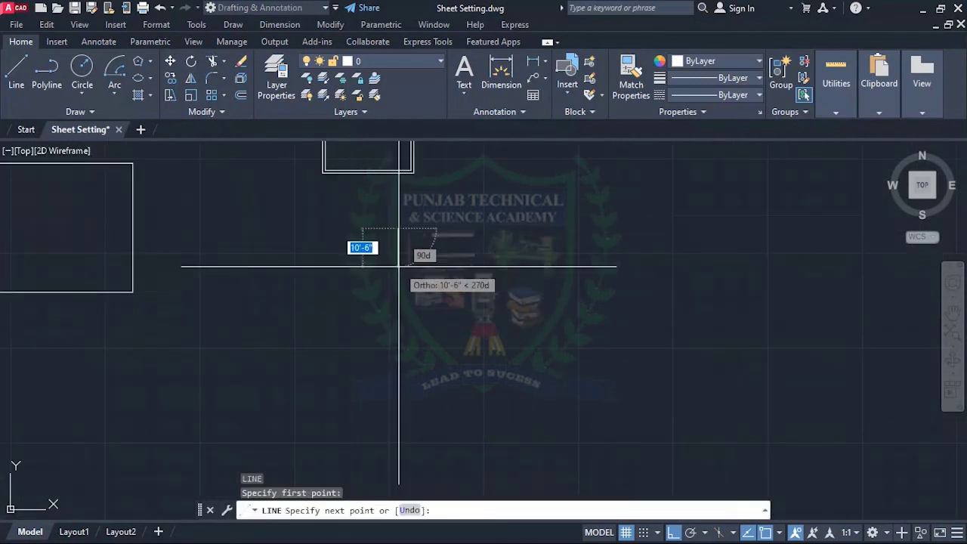
type("1'")
key("Return")
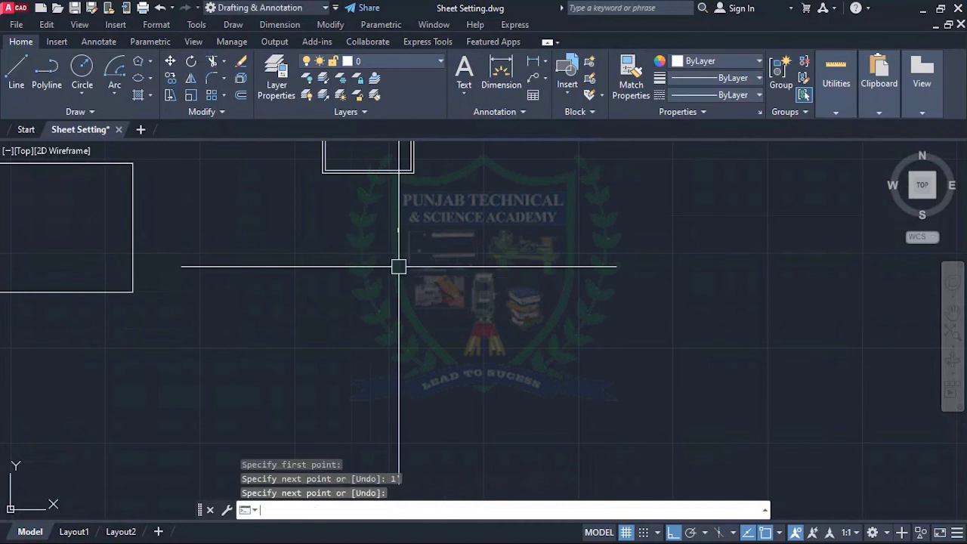
key("Return")
scroll(364, 250, "up", 2)
key("Escape")
key("Escape")
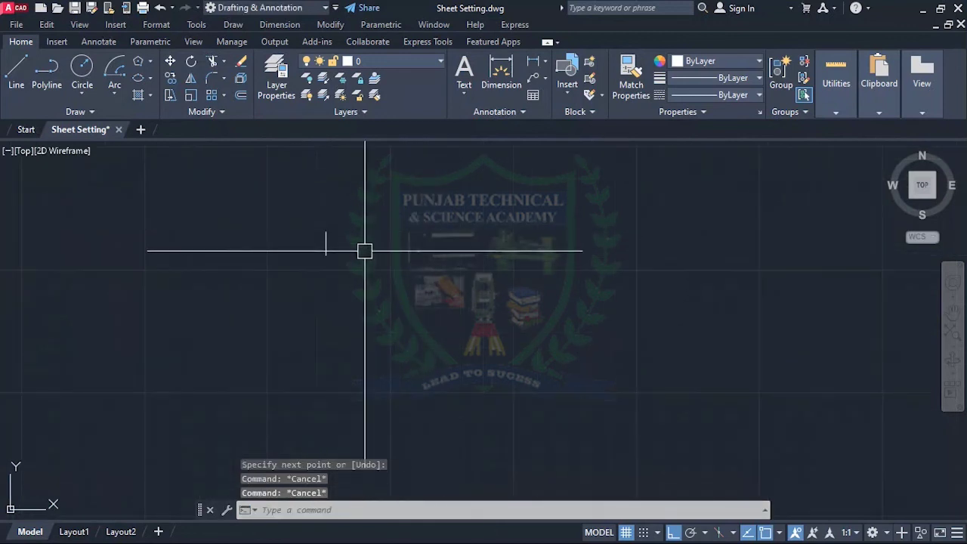
- Offset the short vertical line 9" to its right
type("o")
key("Return")
type("9")
key("Return")
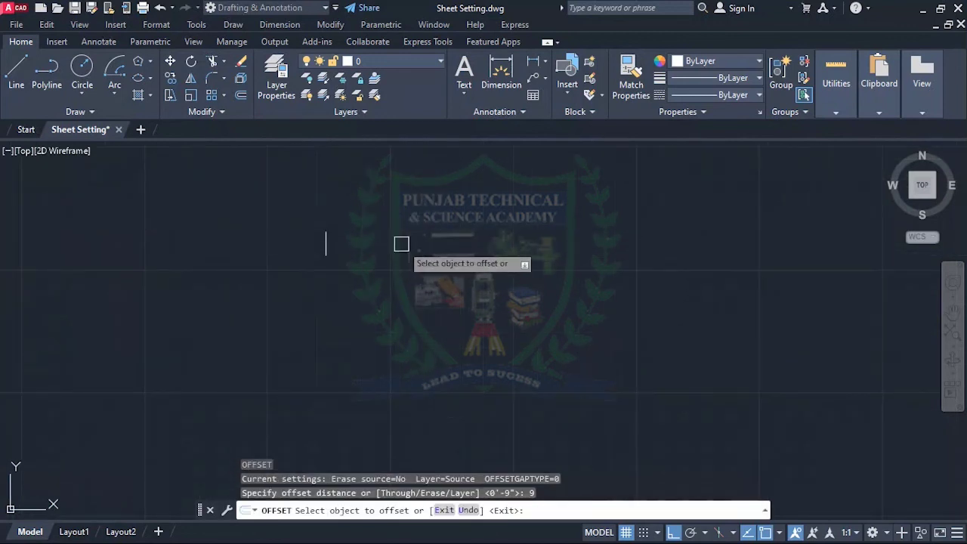
left_click(329, 245)
left_click(389, 257)
key("Escape")
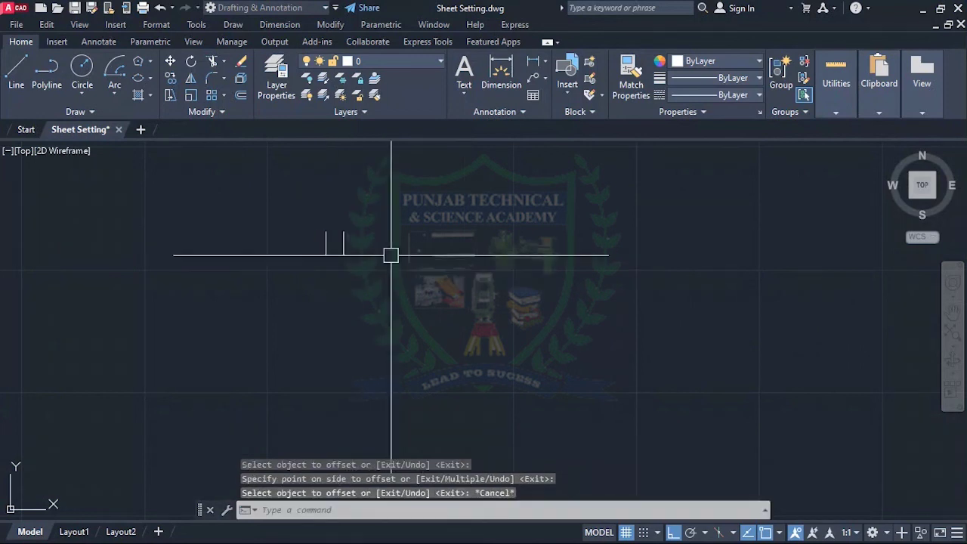
key("Escape")
- Offset the second vertical line 13.5" to its right
type("o")
key("Return")
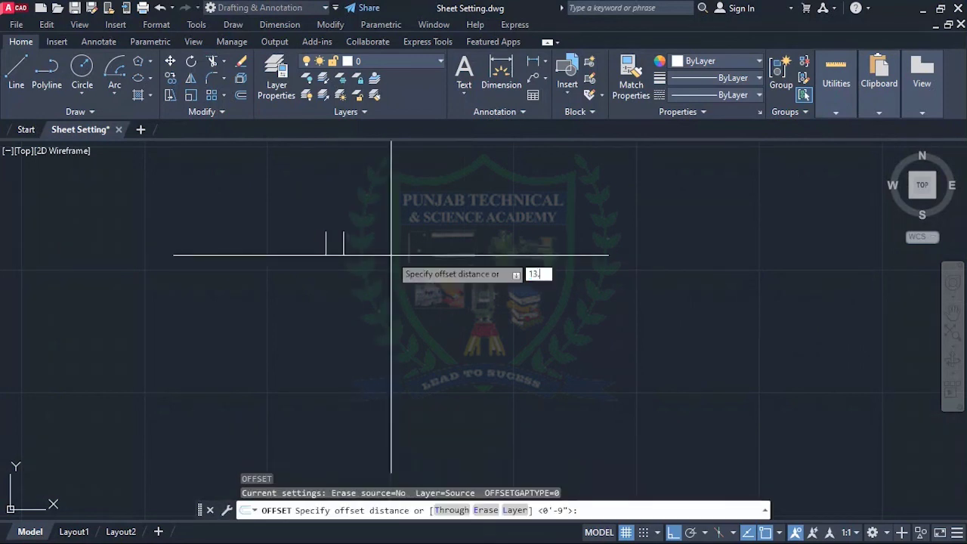
key("Return")
left_click(342, 244)
left_click(465, 276)
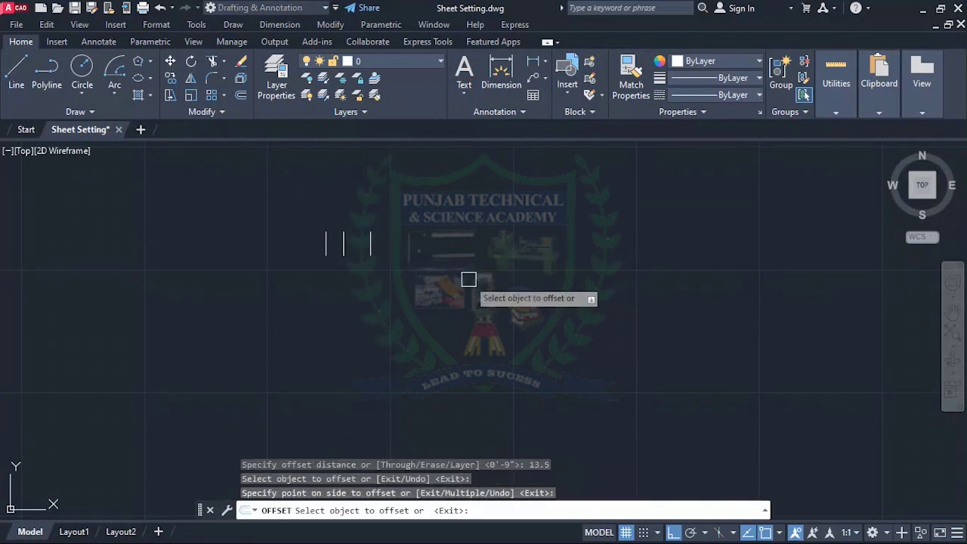
key("Escape")
key("Escape")
- Offset the third vertical line 4.5" to its right
type("o")
key("Return")
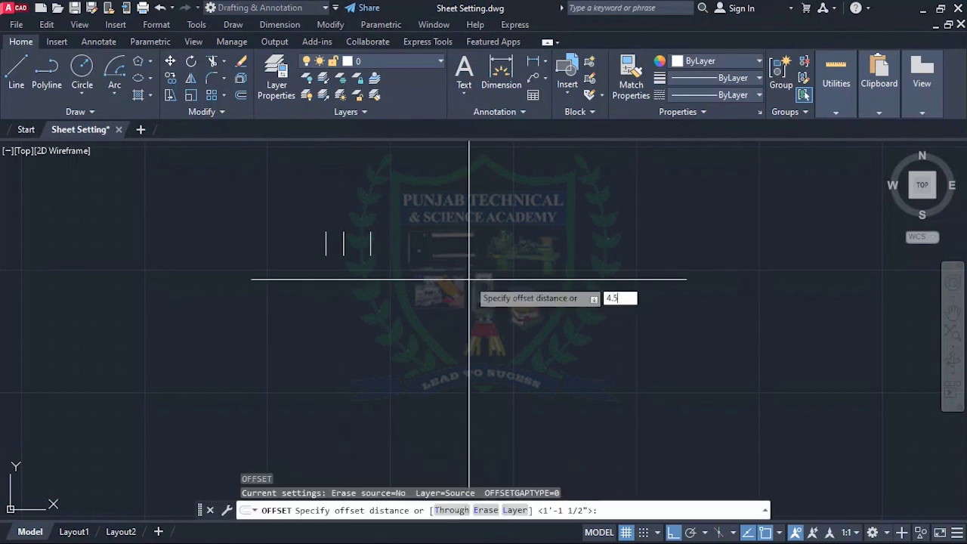
key("Return")
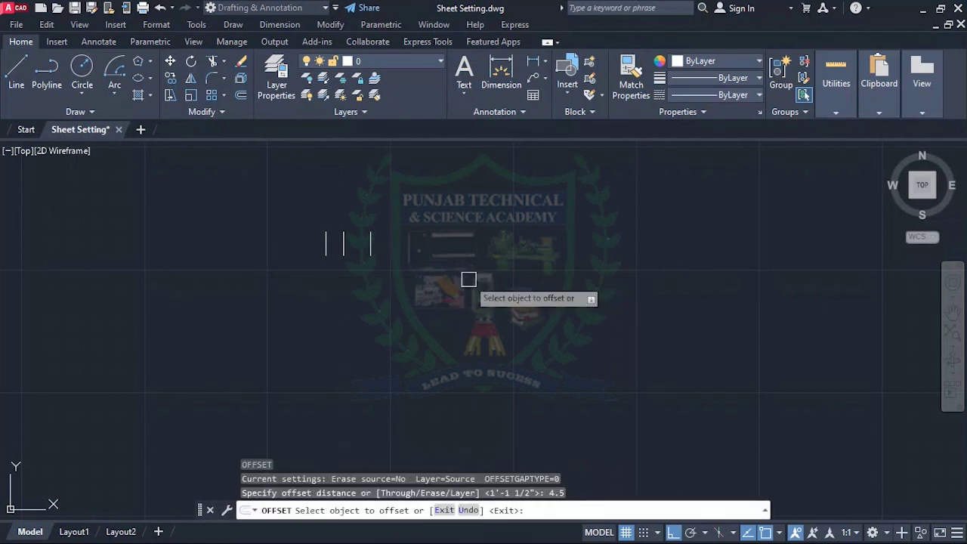
left_click(366, 249)
left_click(393, 253)
key("Escape")
key("Escape")
- Review the offset rectangle, circle and short vertical lines together in the drawing area
scroll(251, 317, "down", 4)
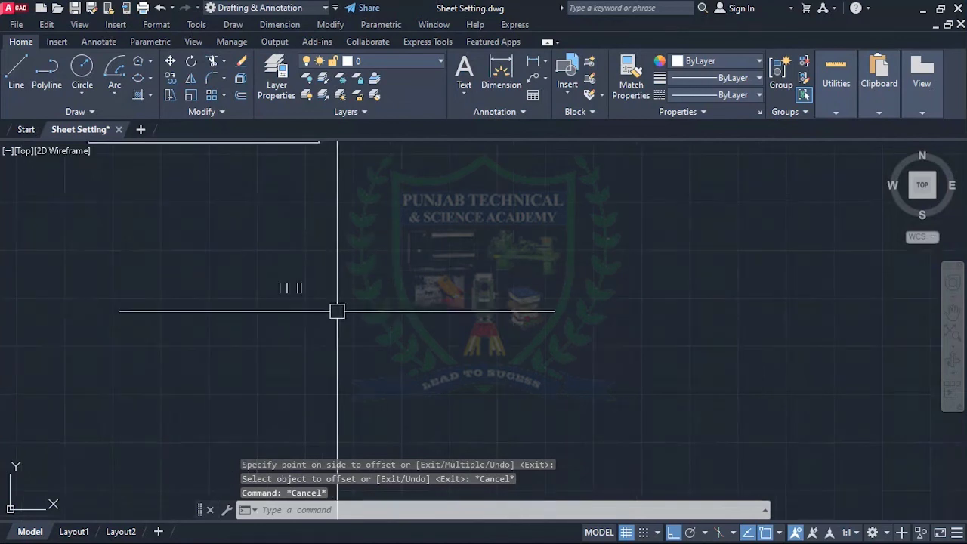
scroll(335, 311, "down", 4)
scroll(431, 263, "up", 2)
scroll(350, 232, "down", 2)
scroll(313, 287, "up", 2)
scroll(347, 282, "down", 1)
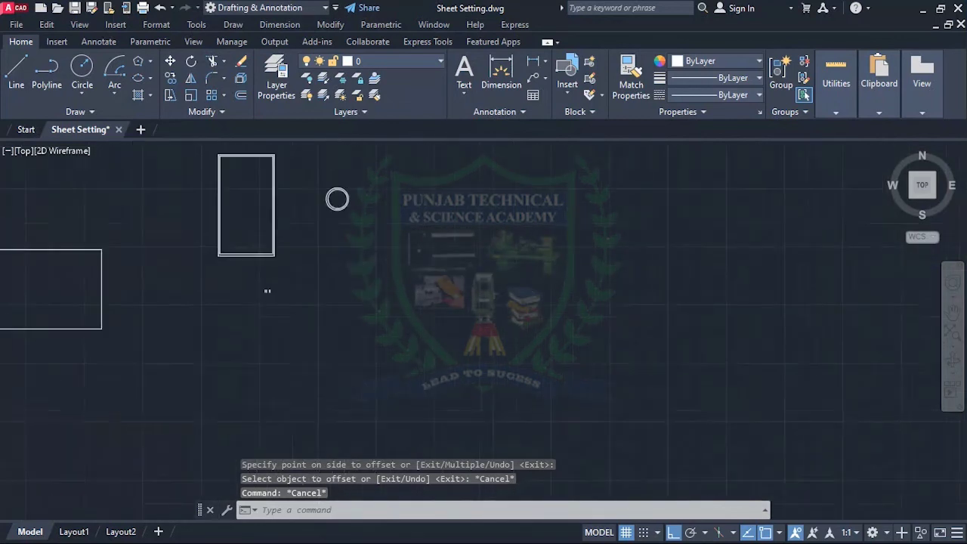
scroll(345, 229, "down", 3)
scroll(345, 218, "up", 4)
scroll(301, 275, "down", 2)
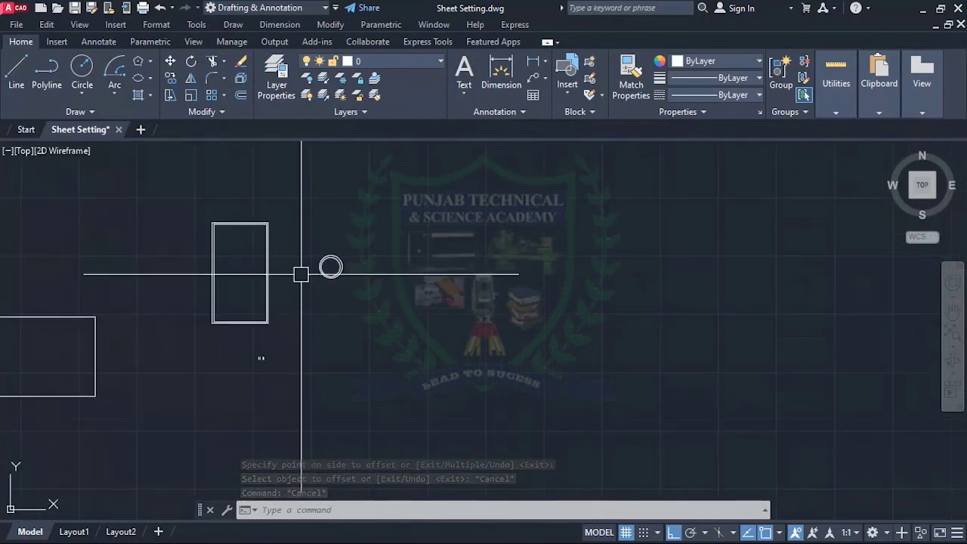
scroll(290, 261, "up", 2)
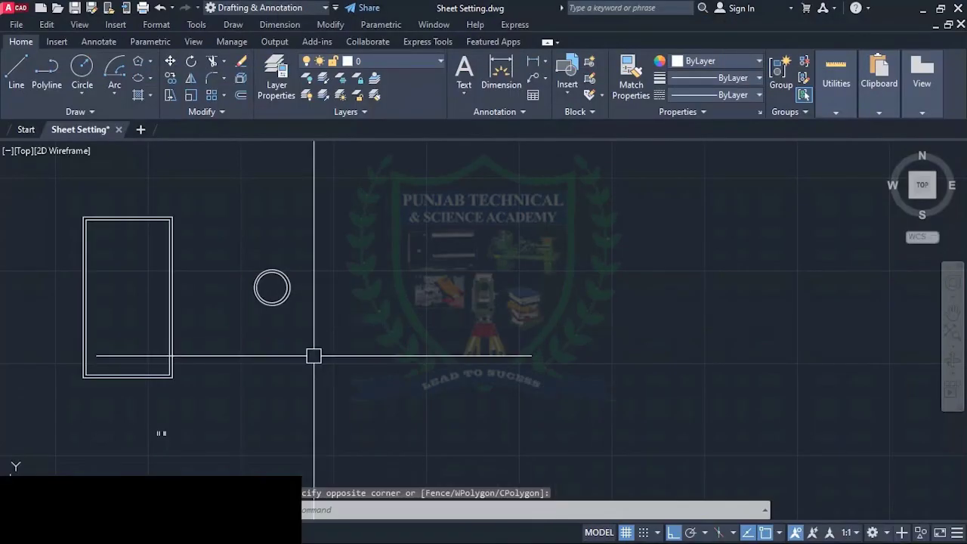
scroll(311, 355, "down", 2)
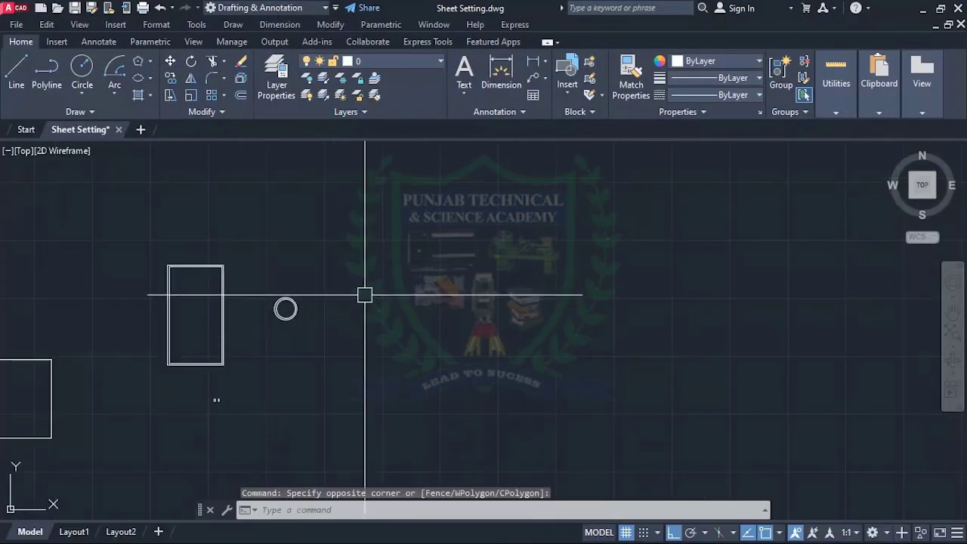
- Draw a wide rectangle about 33' by 19'-6" in the empty space right of the offset circle
scroll(369, 304, "up", 2)
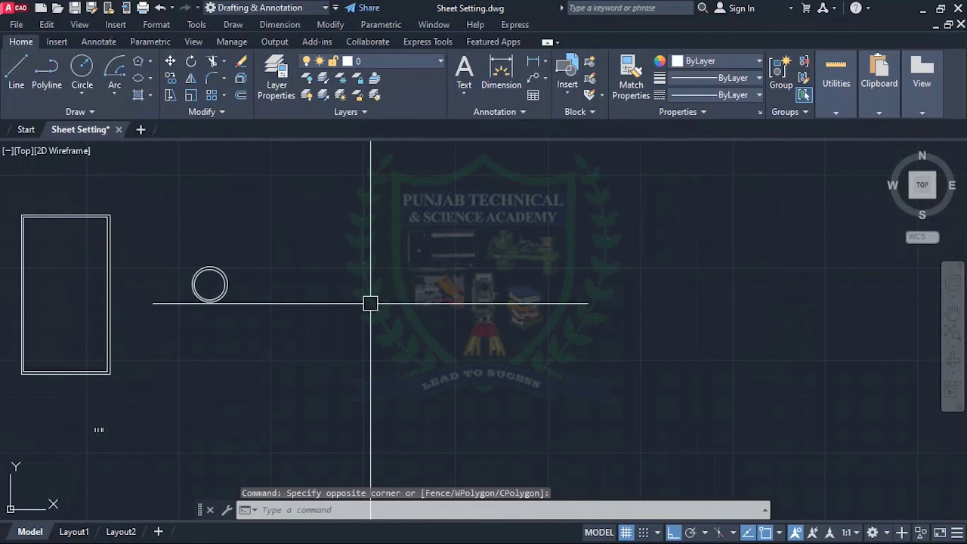
key("Return")
left_click(374, 232)
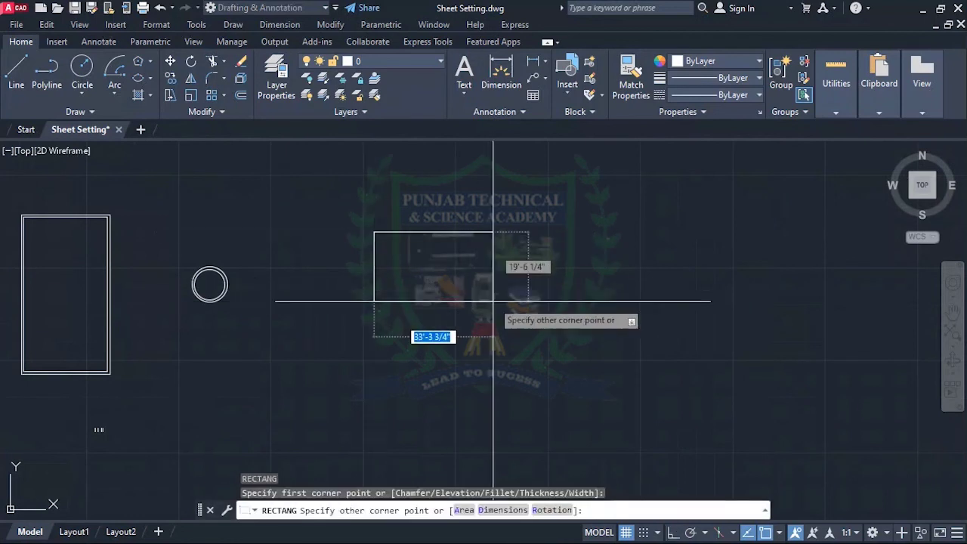
left_click(492, 300)
- Draw a narrower, upright rectangle just below the wide one, inset from its left edge
key("Return")
left_click(400, 314)
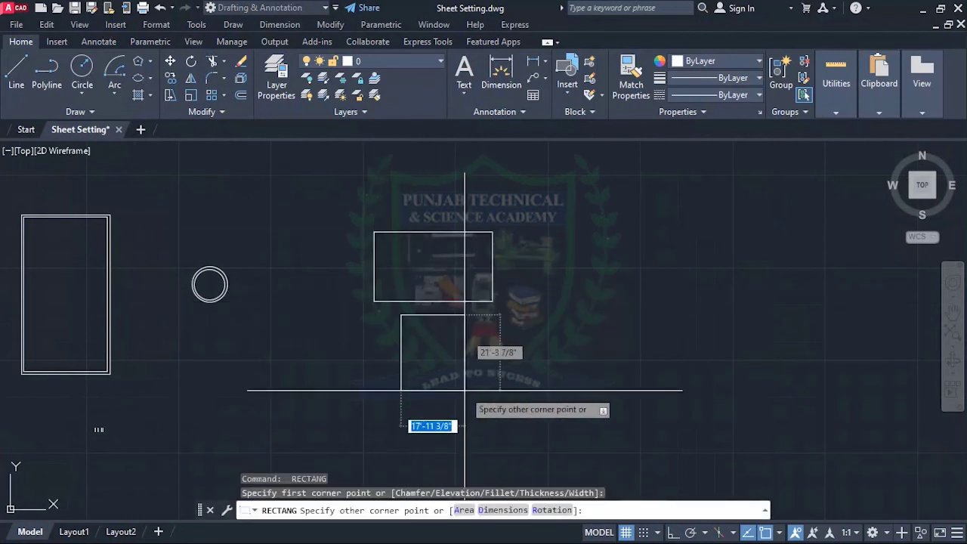
left_click(445, 392)
key("Return")
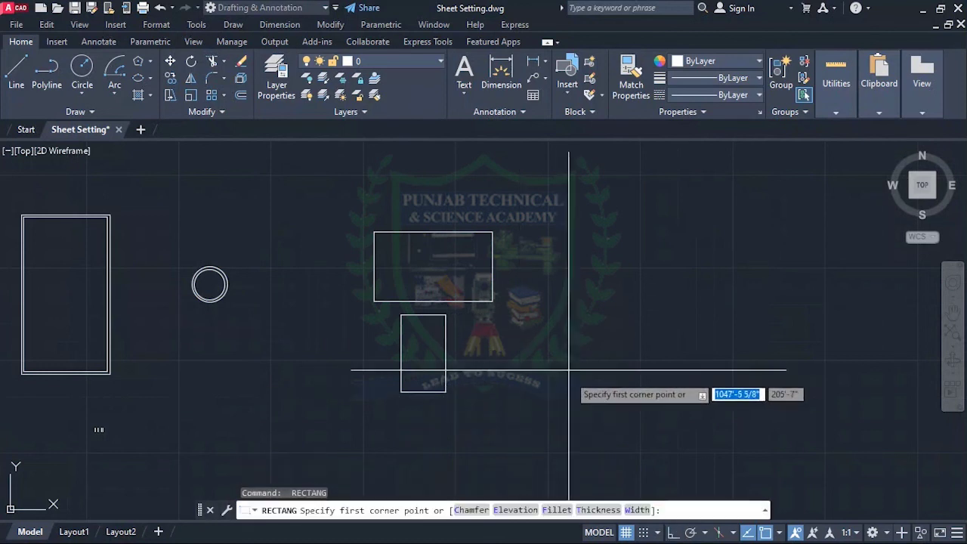
scroll(436, 210, "down", 2)
scroll(387, 236, "up", 2)
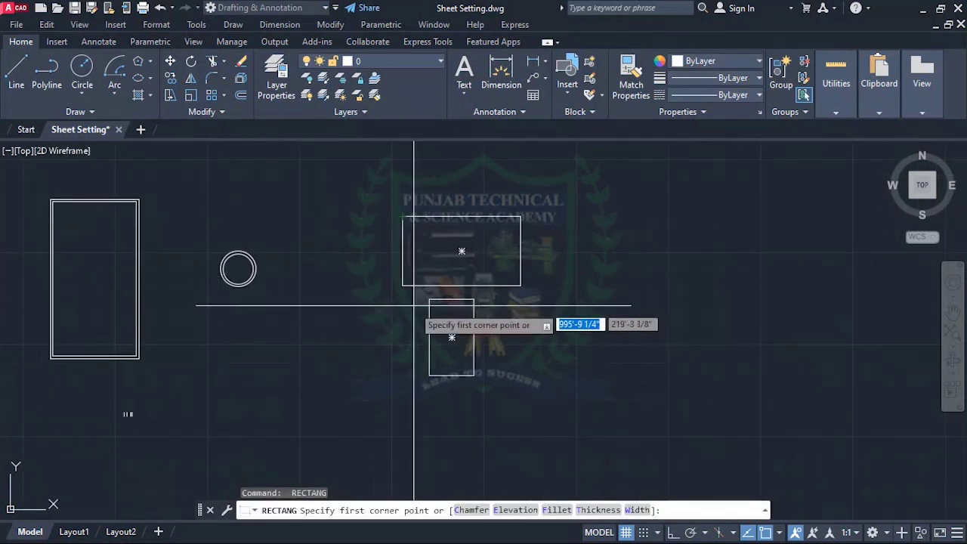
key("Escape")
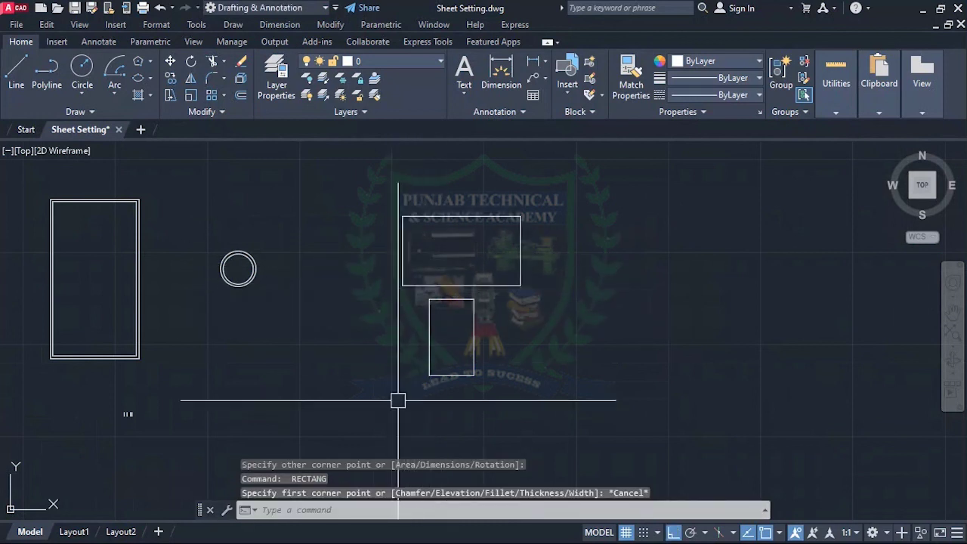
- Align the narrow rectangle by its upper-left corner to a point directly below the wide rectangle's left edge
scroll(409, 287, "up", 2)
scroll(427, 291, "down", 2)
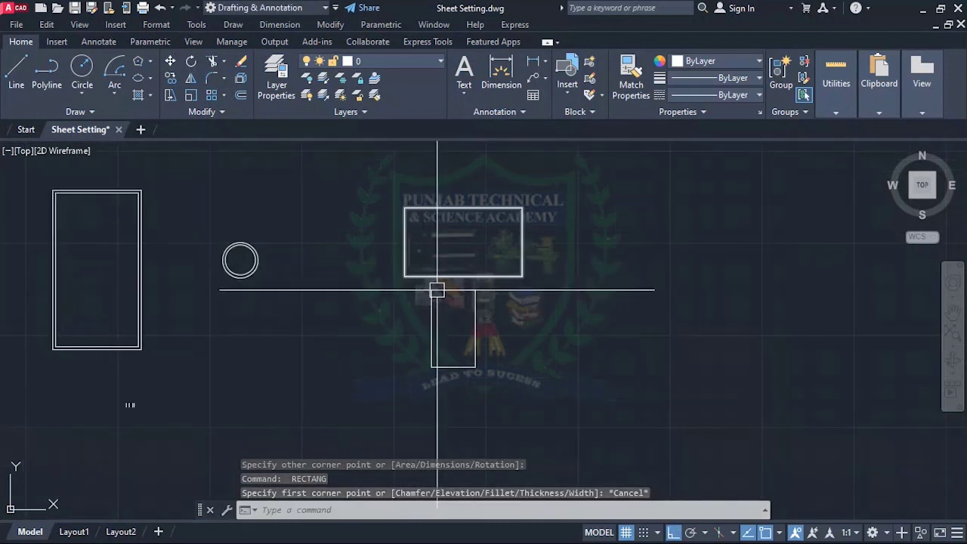
type("al")
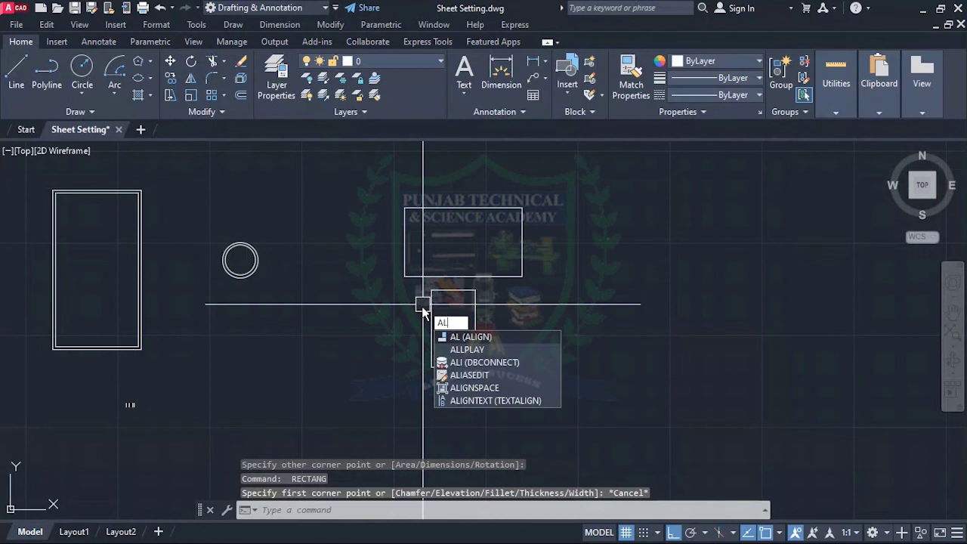
key("Return")
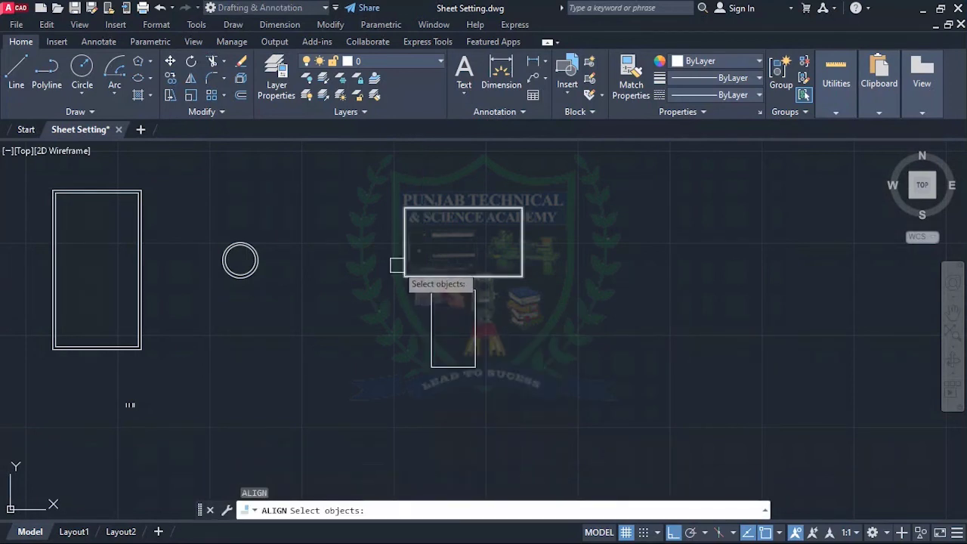
scroll(432, 293, "up", 2)
left_click(433, 297)
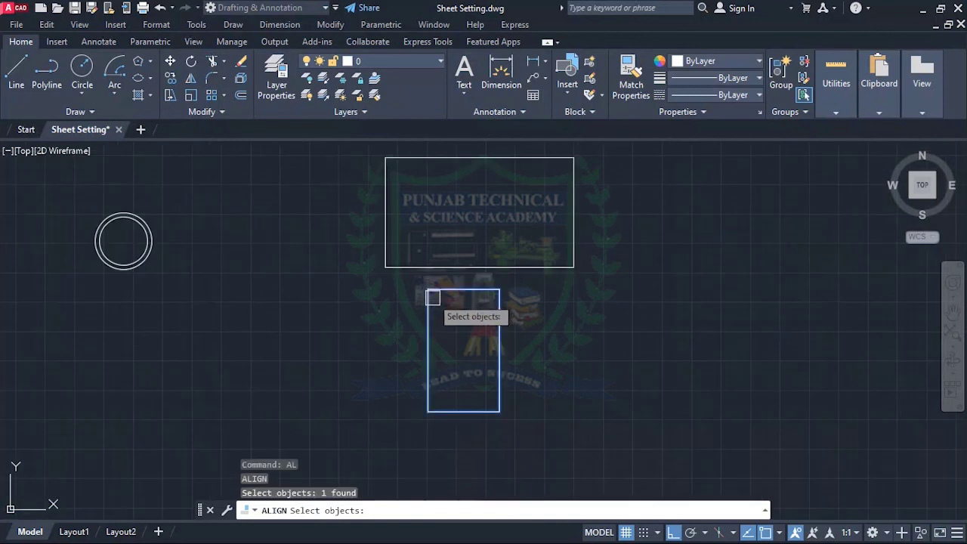
key("Return")
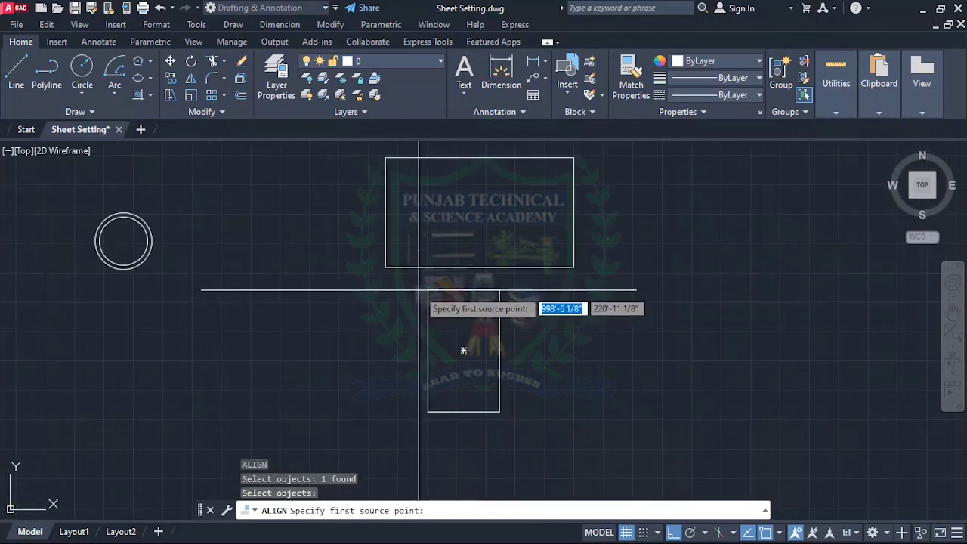
left_click(428, 289)
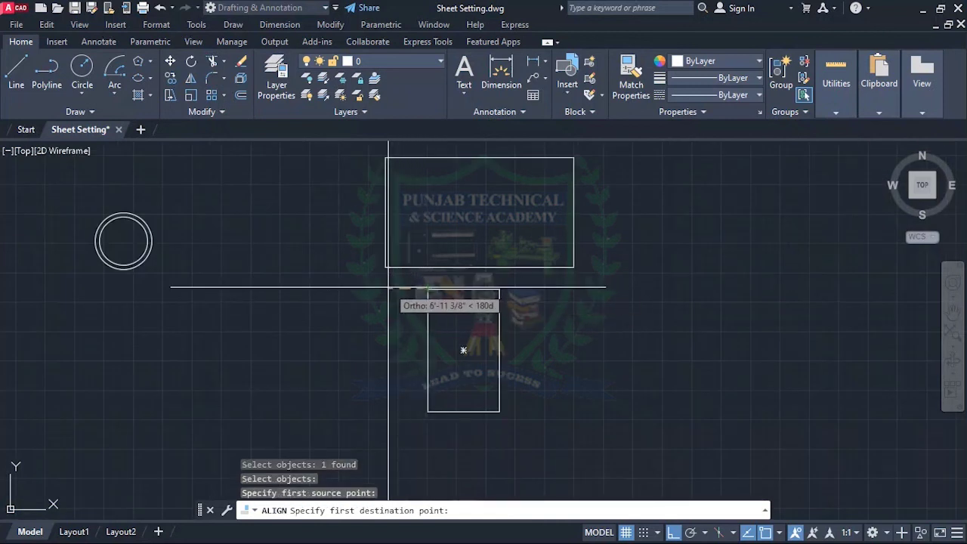
left_click(385, 288)
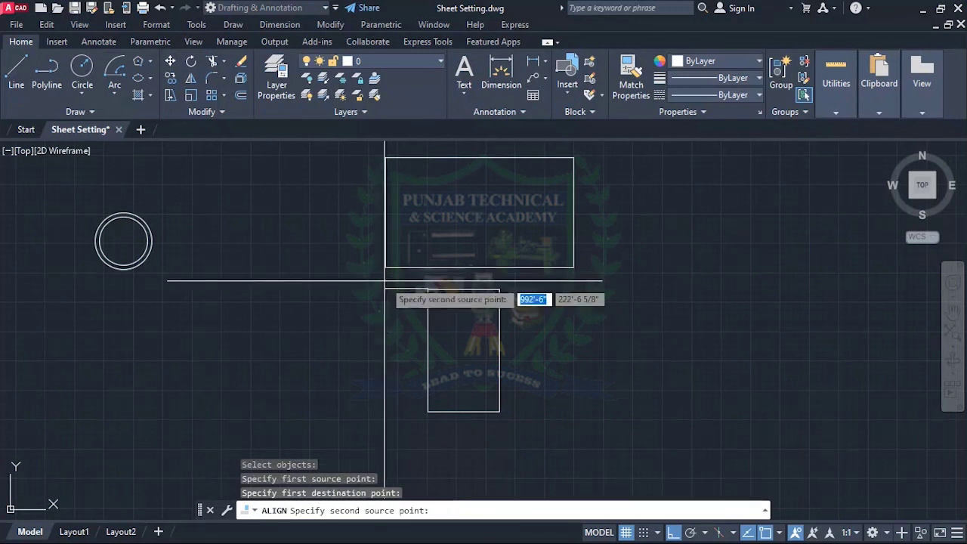
key("Return")
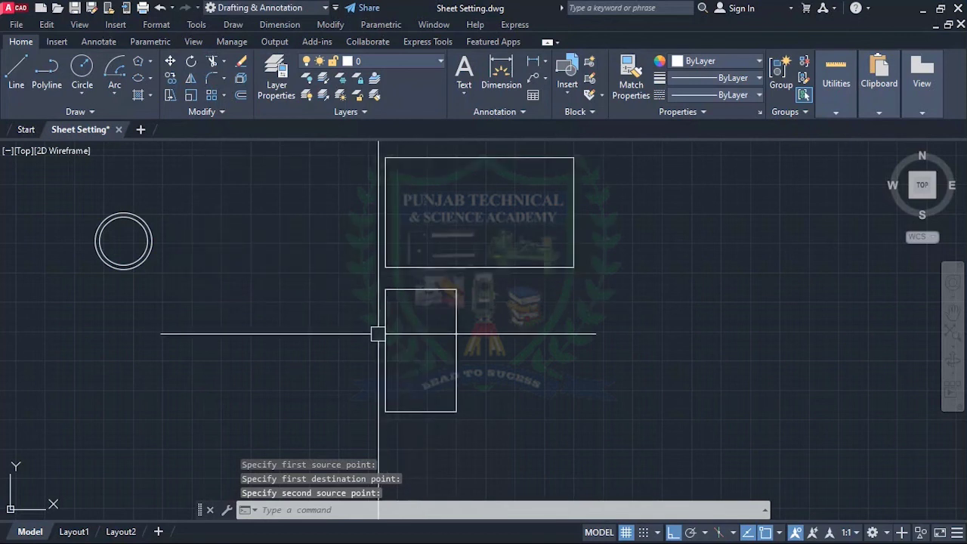
- Draw a large upright rectangle to the right of the two aligned rectangles
scroll(335, 315, "down", 3)
scroll(439, 347, "up", 1)
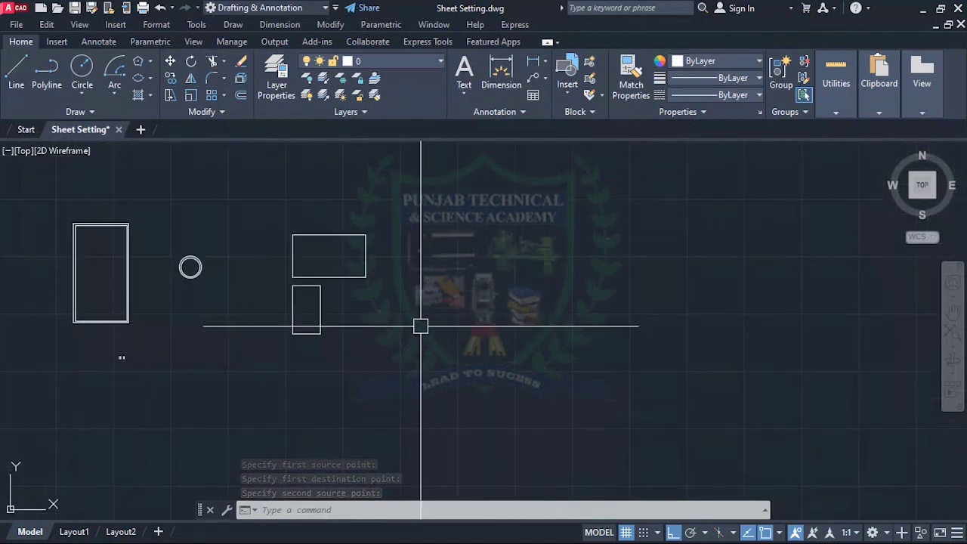
type("rec")
key("Return")
left_click(468, 307)
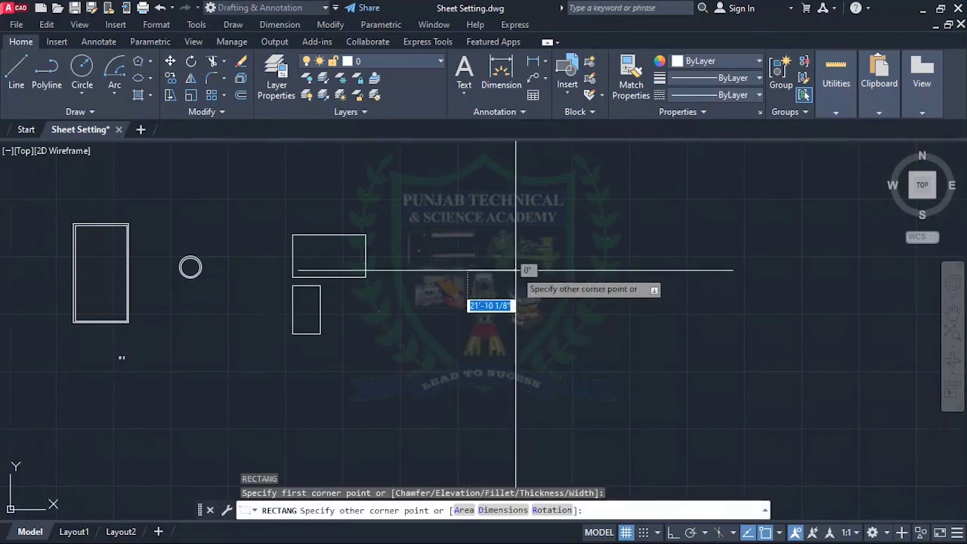
left_click(549, 395)
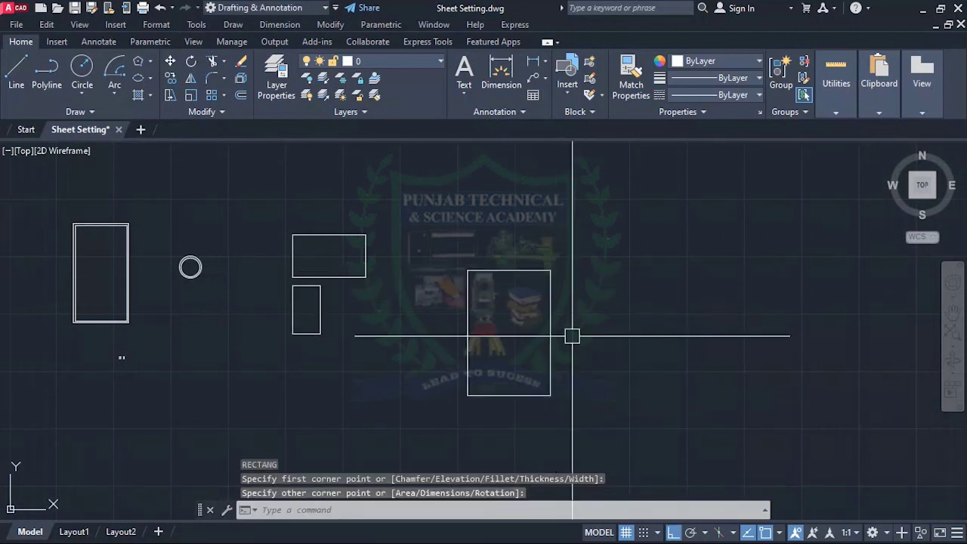
- Draw a nearly square rectangle to the right of the large one, with its top edge lower
left_click(571, 321)
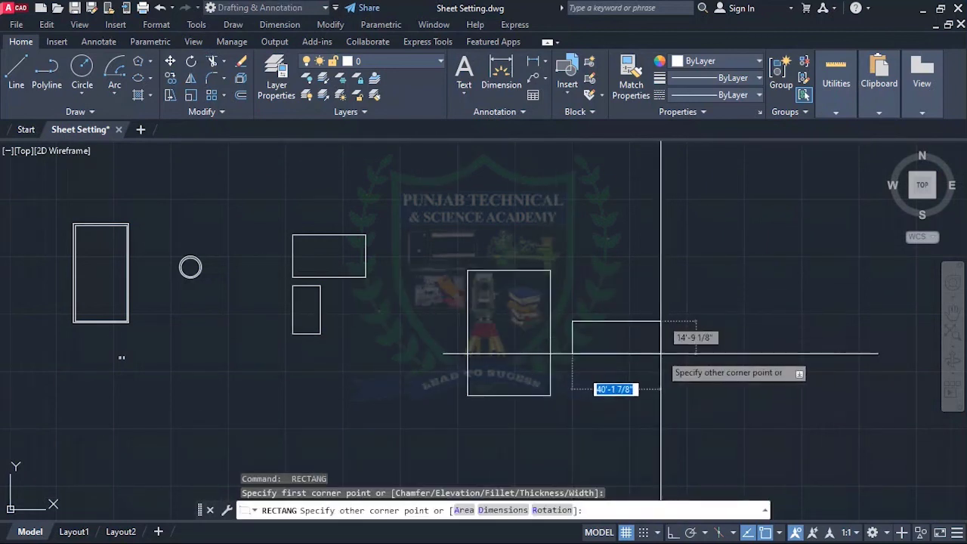
left_click(655, 406)
key("Return")
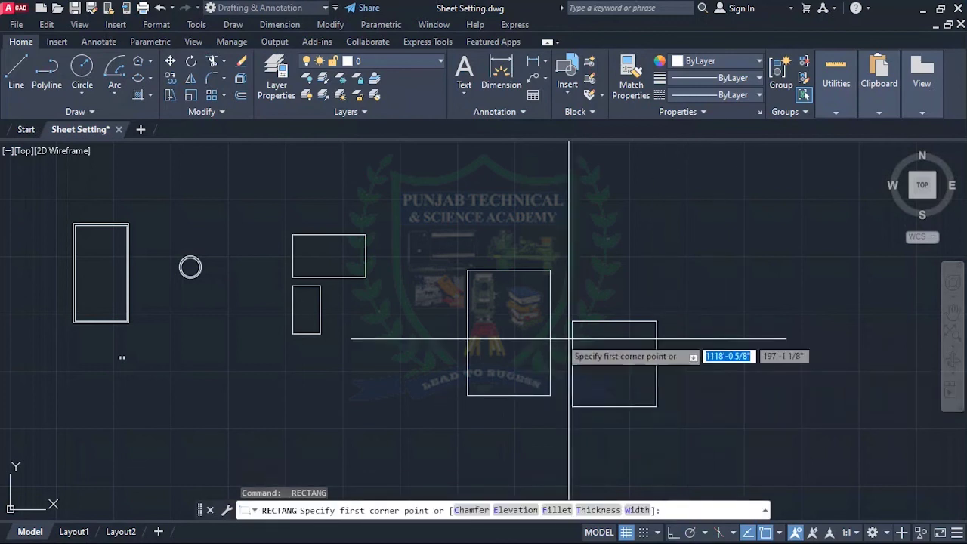
type("a")
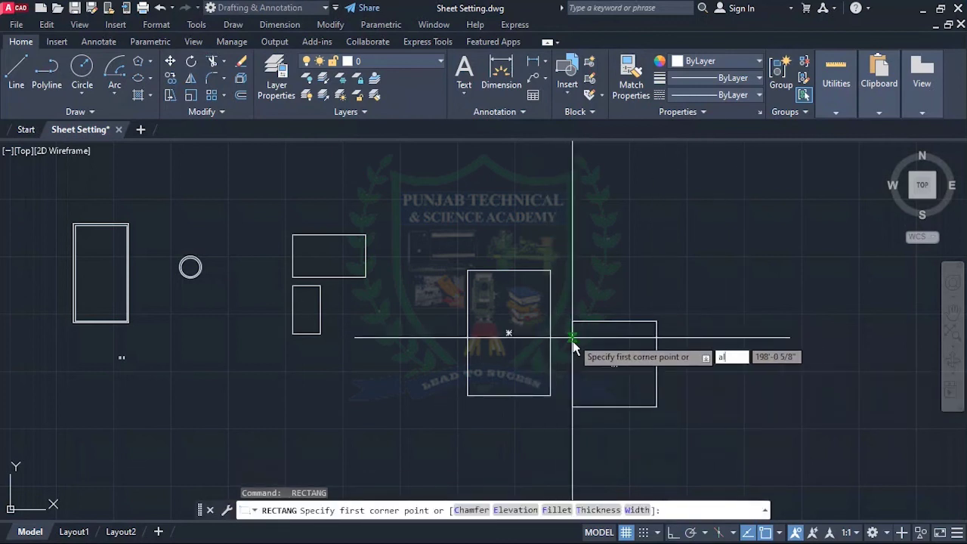
key("Escape")
type("a")
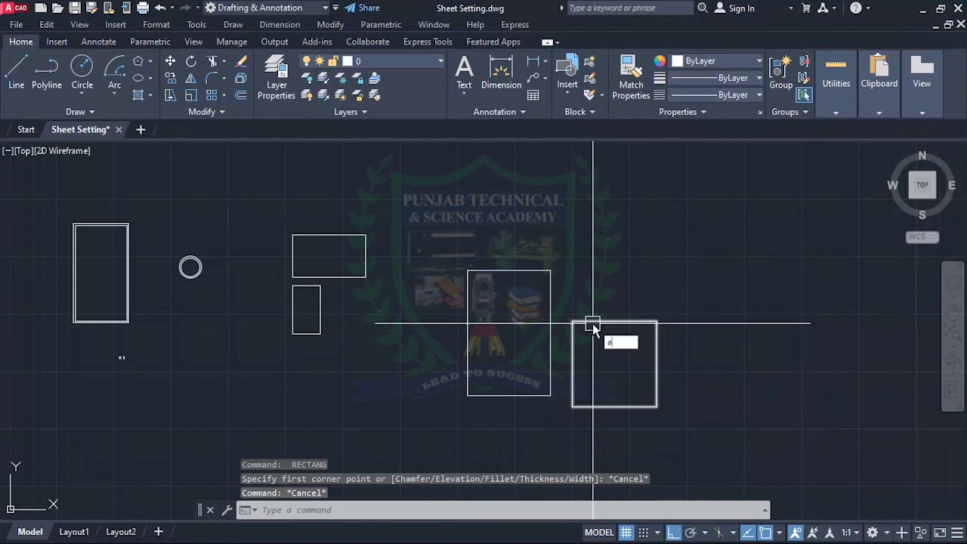
type("l")
key("Return")
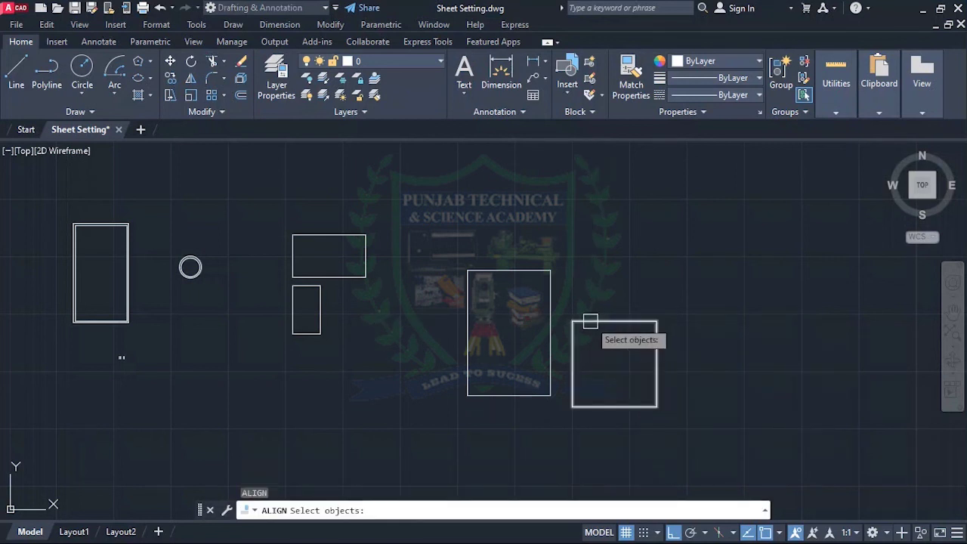
key("Escape")
- Align the nearly square rectangle by its upper-left corner, straight up to the level of the large rectangle's top edge
type("al")
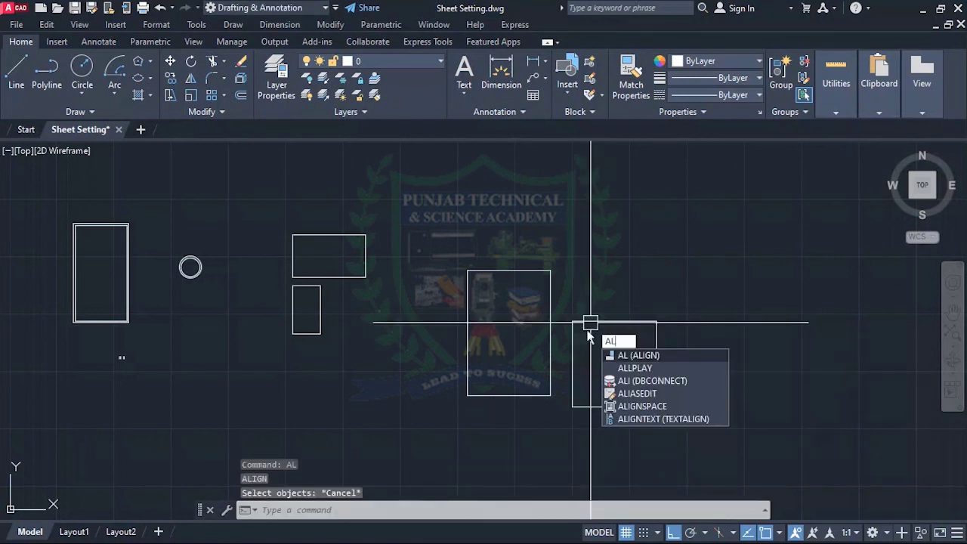
key("Return")
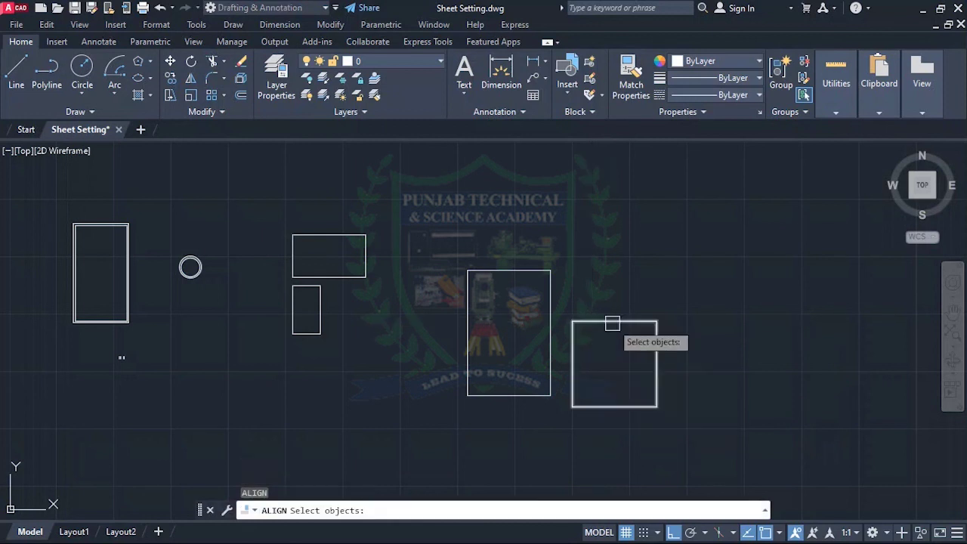
left_click(611, 322)
key("Return")
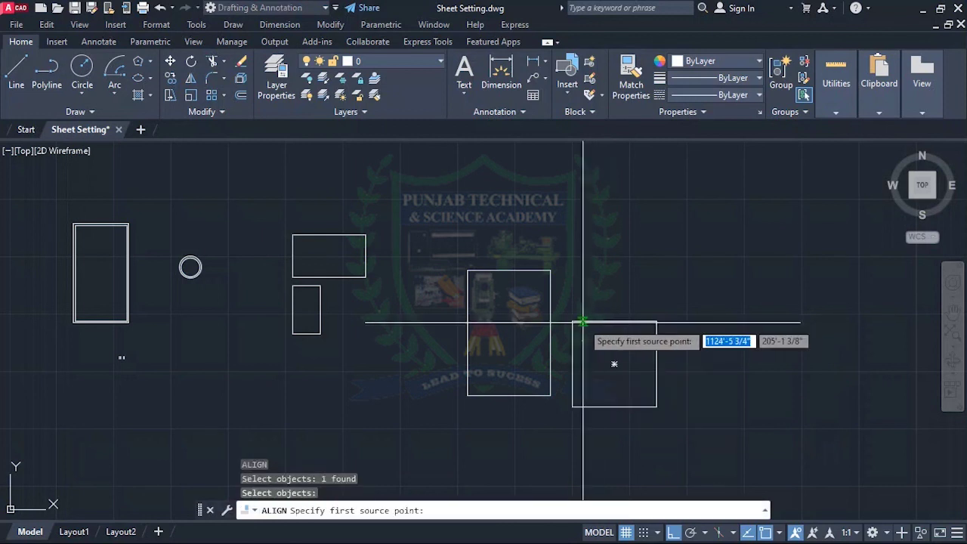
left_click(571, 321)
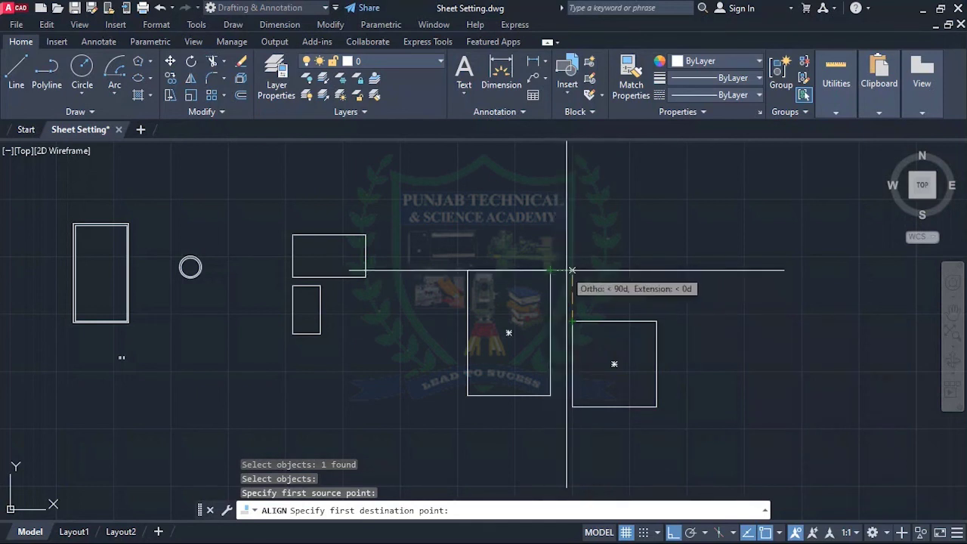
left_click(570, 269)
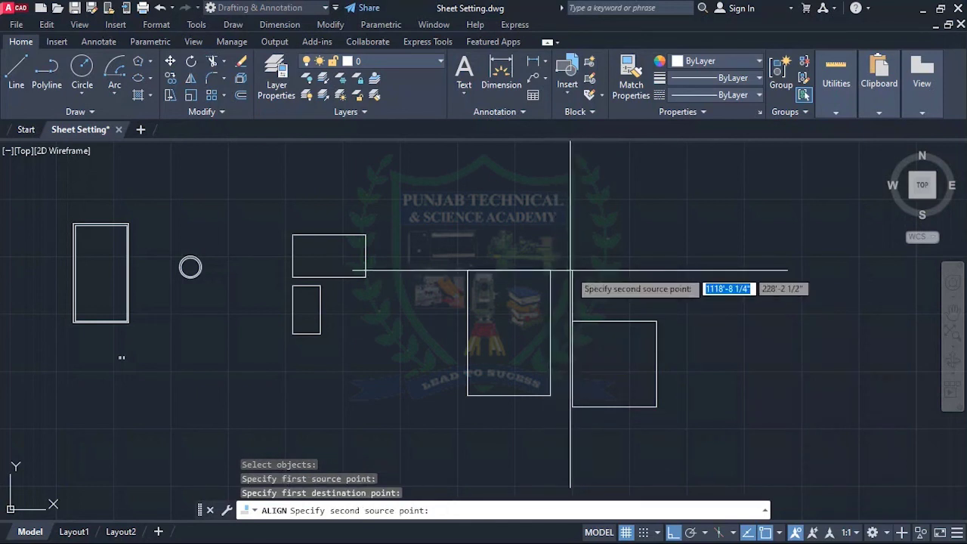
key("Return")
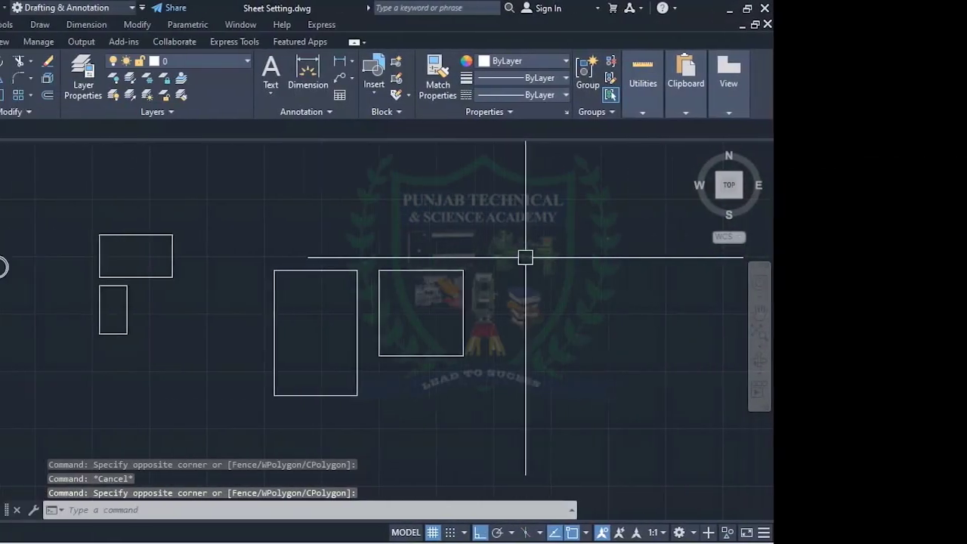
- Draw a short horizontal line in the empty area below the rectangles, above and right of the array objects
scroll(408, 276, "up", 5)
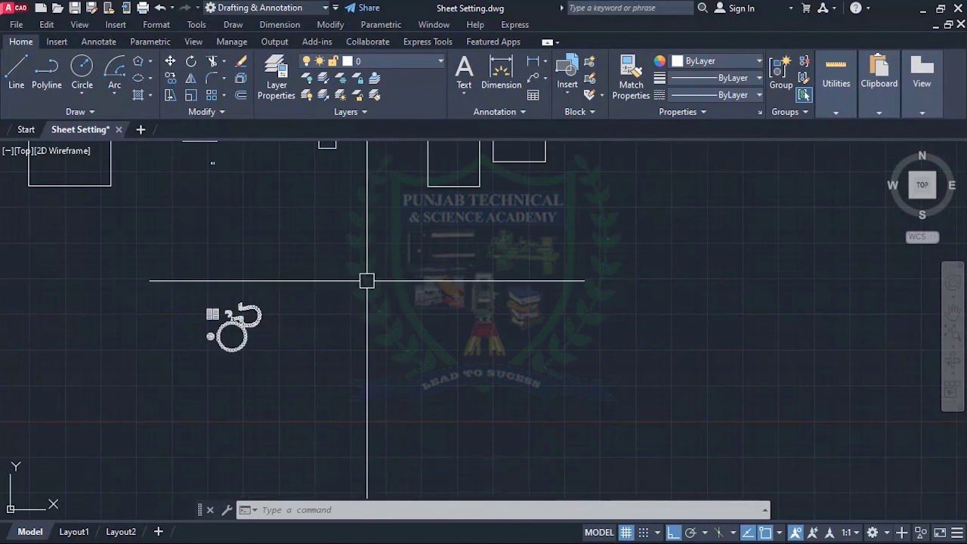
type("l")
key("Return")
left_click(294, 246)
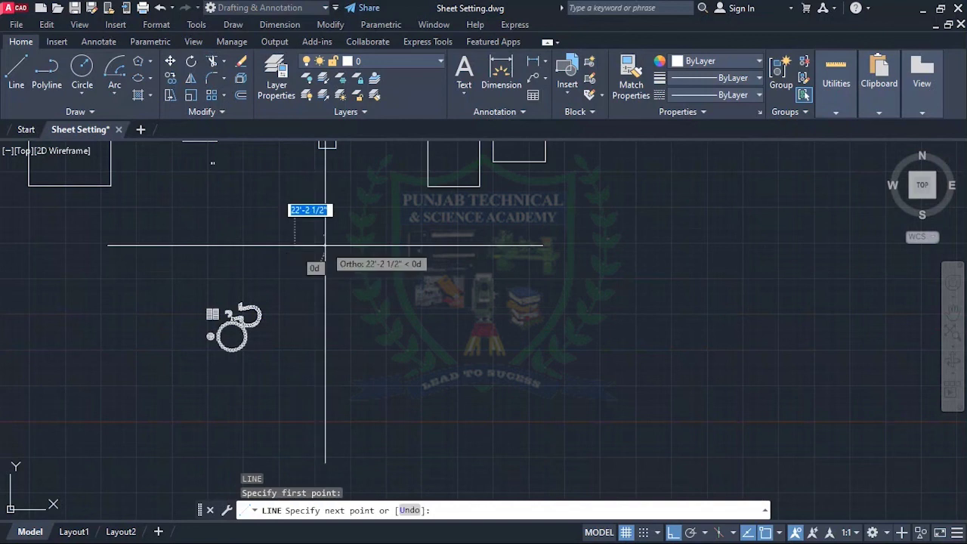
key("Return")
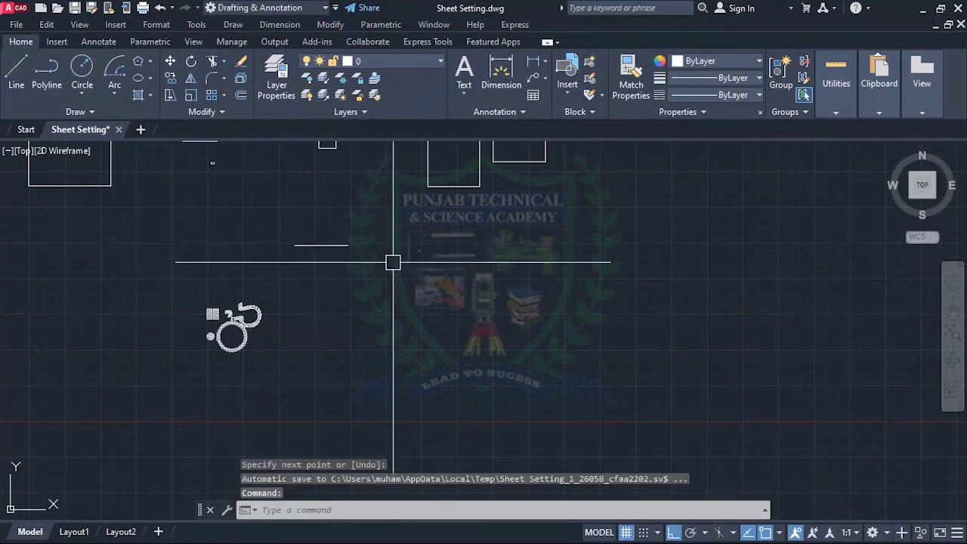
- Draw a longer horizontal line to the right of the short one at the same level, leaving a gap between them
key("Return")
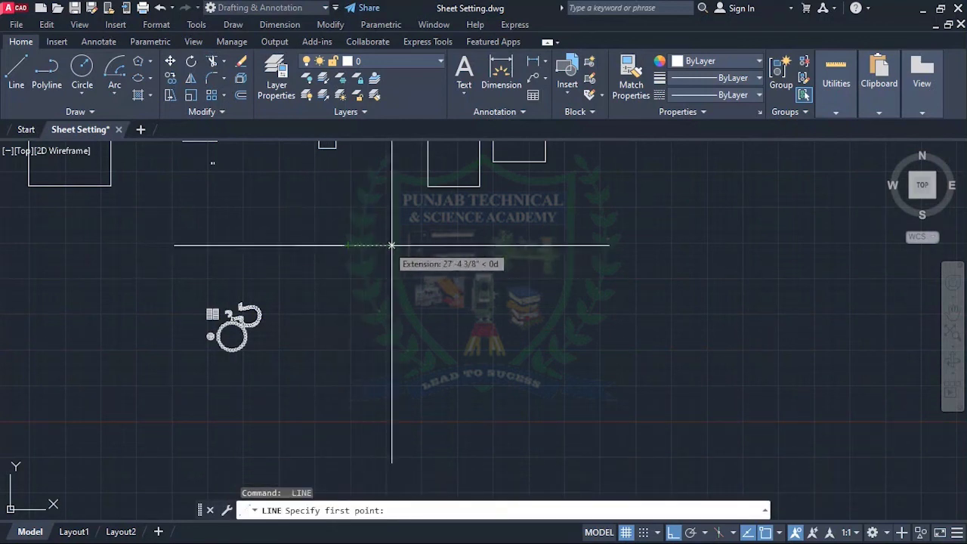
left_click(443, 244)
left_click(632, 244)
key("Return")
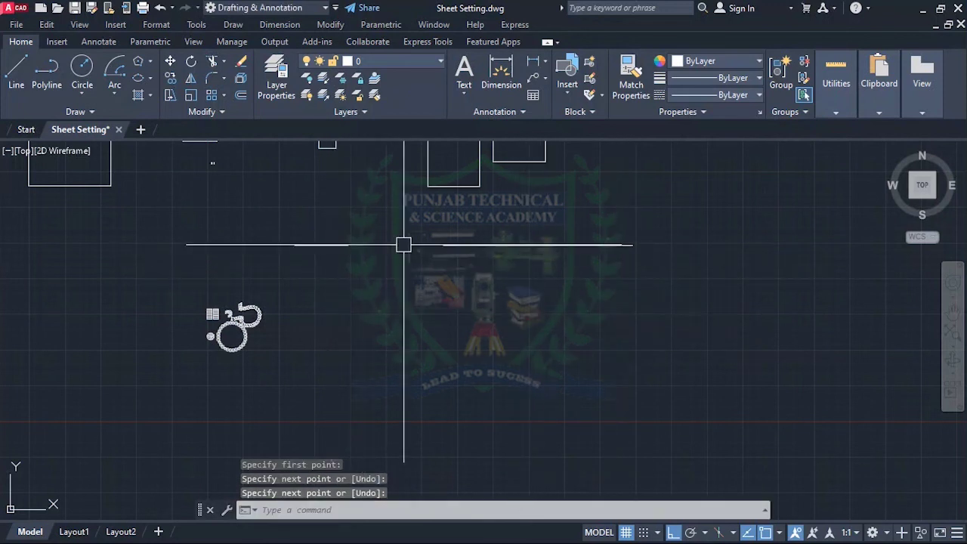
- Join the short horizontal line and the longer line beside it into a single line
scroll(502, 283, "down", 2)
scroll(442, 257, "up", 4)
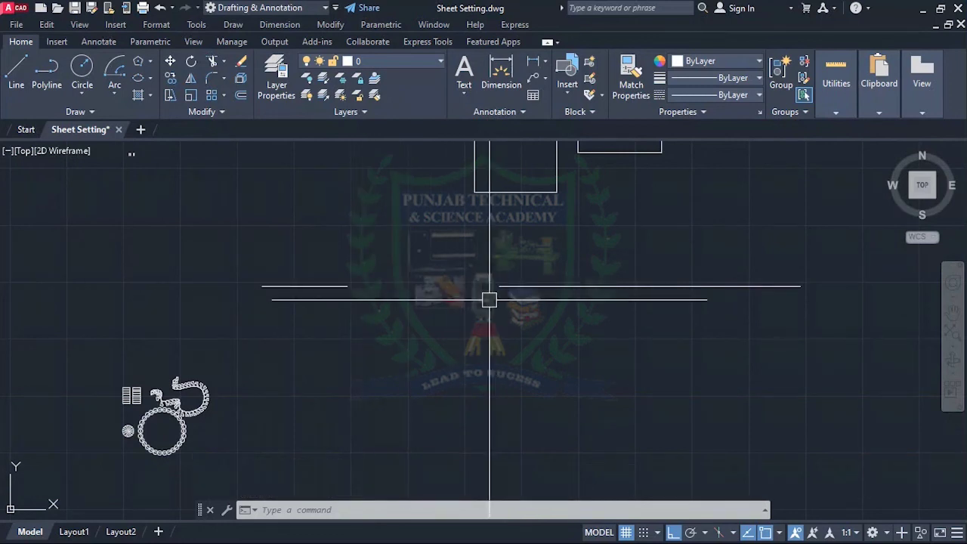
type("J")
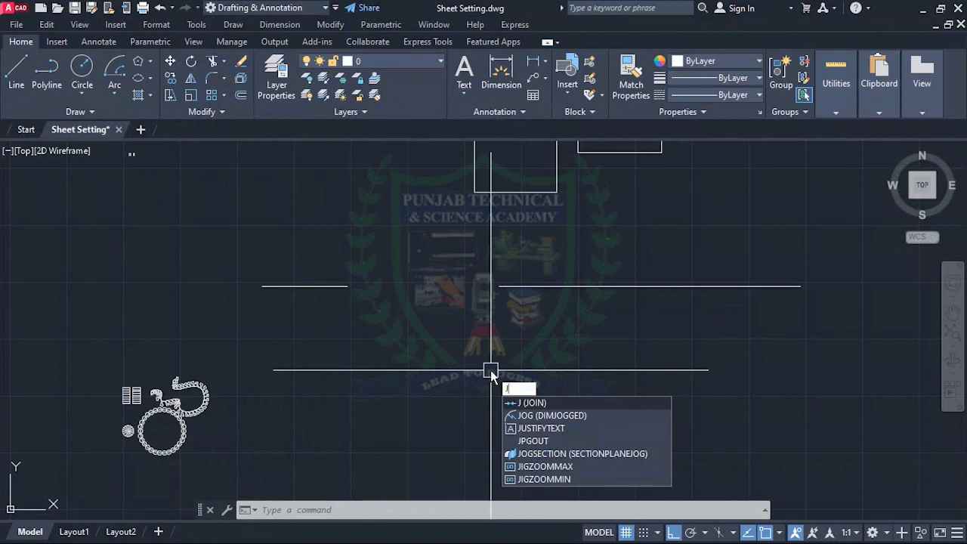
key("Return")
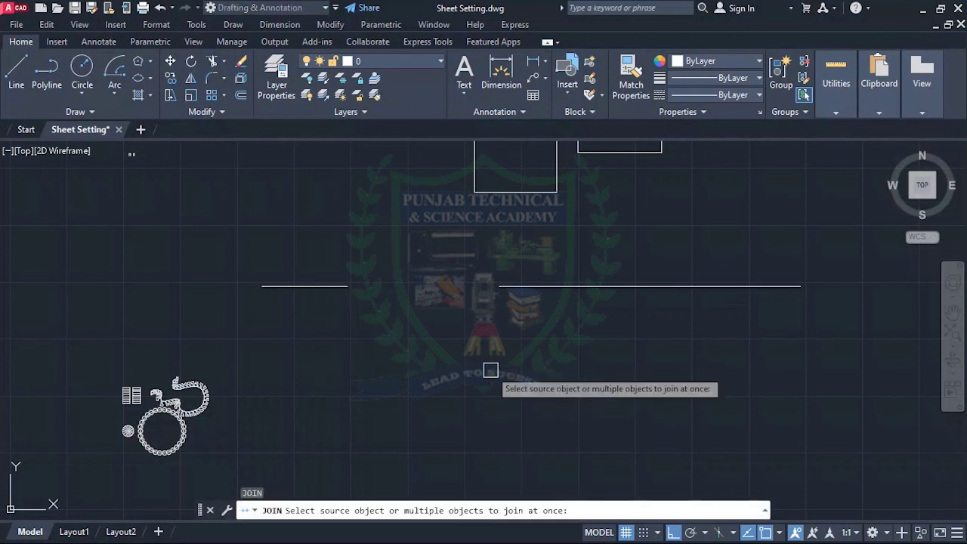
left_click(289, 284)
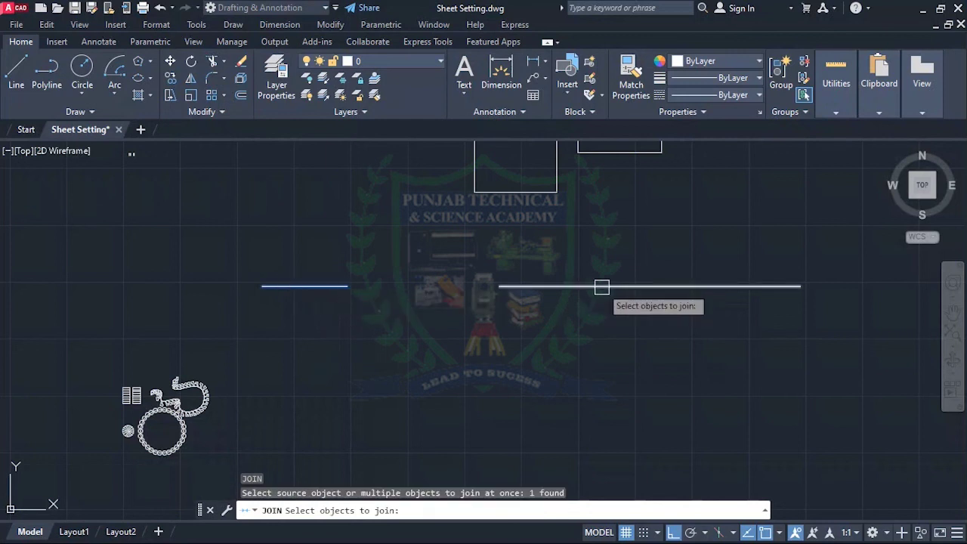
left_click(601, 286)
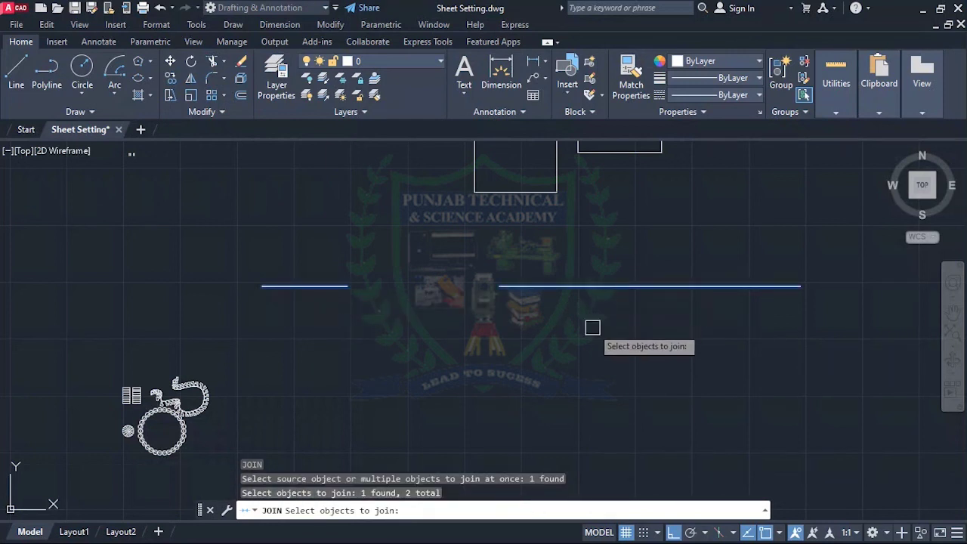
key("Return")
left_click(578, 285)
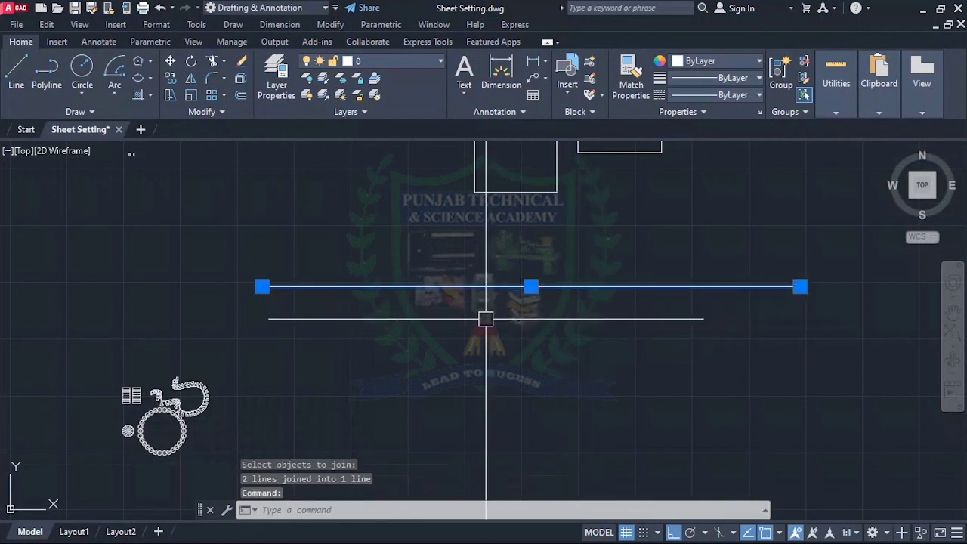
scroll(416, 207, "down", 2)
key("Escape")
key("Escape")
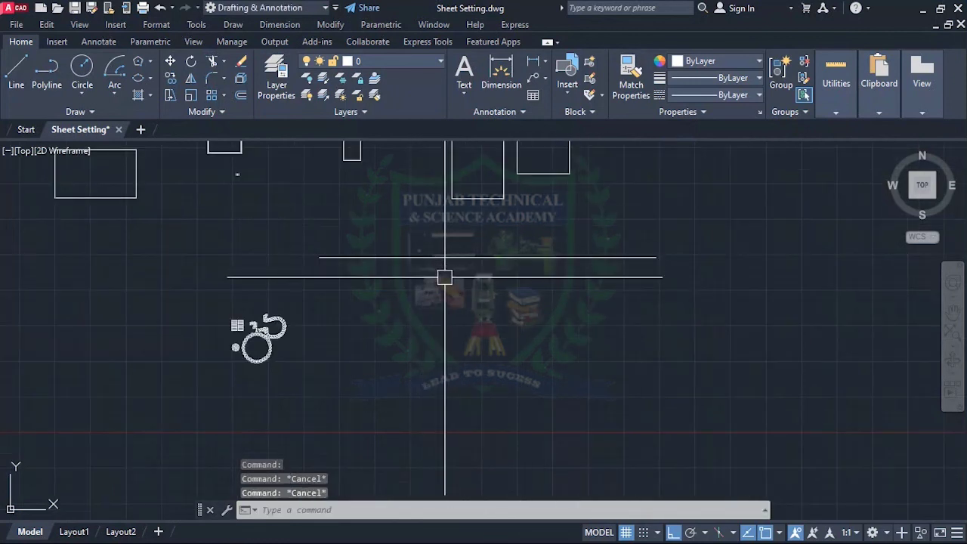
- Draw three separate collinear horizontal lines with gaps between them, just below the joined line
type("l")
key("Return")
left_click(367, 308)
left_click(425, 309)
key("Return")
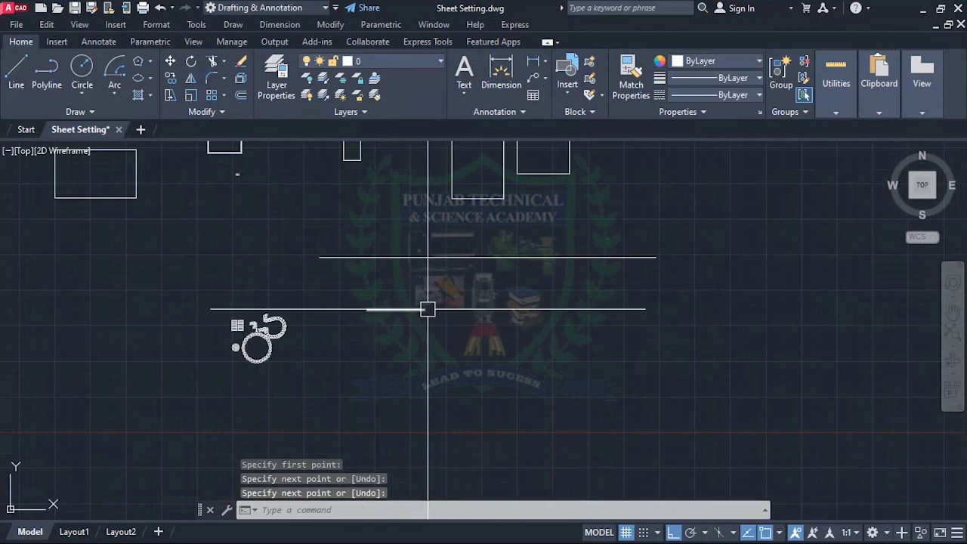
key("Return")
left_click(448, 309)
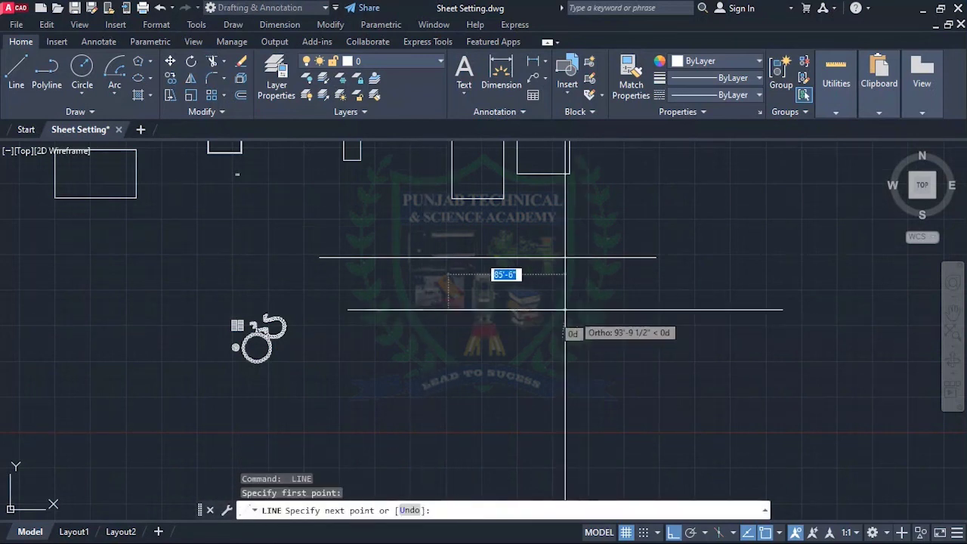
left_click(550, 322)
key("Return")
key("Return")
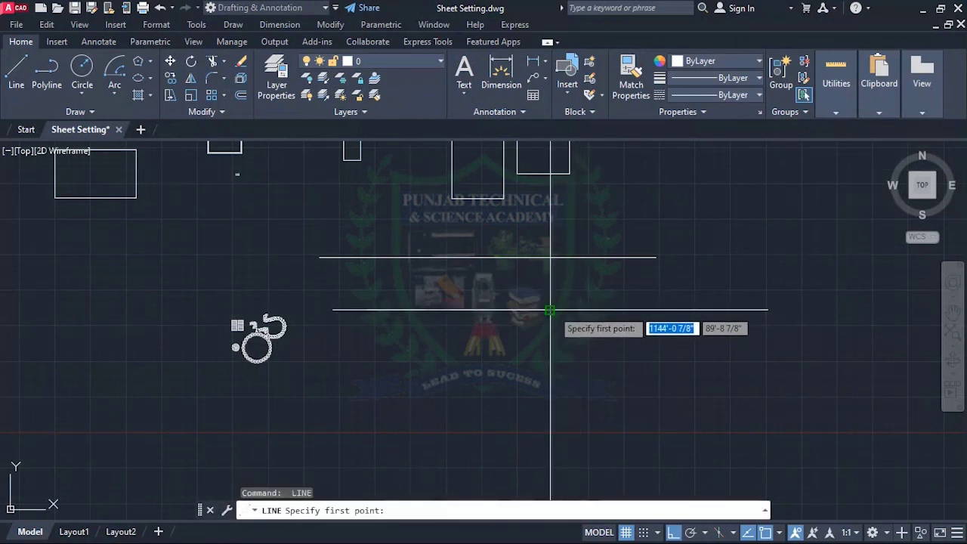
left_click(559, 309)
left_click(621, 309)
key("Return")
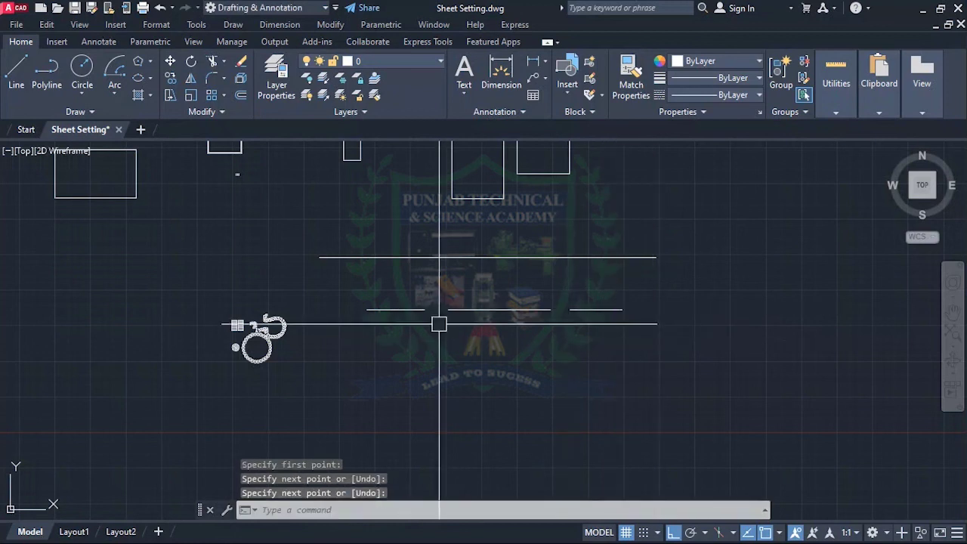
- Join the right and middle lines of the new three-line row
type("j")
key("Return")
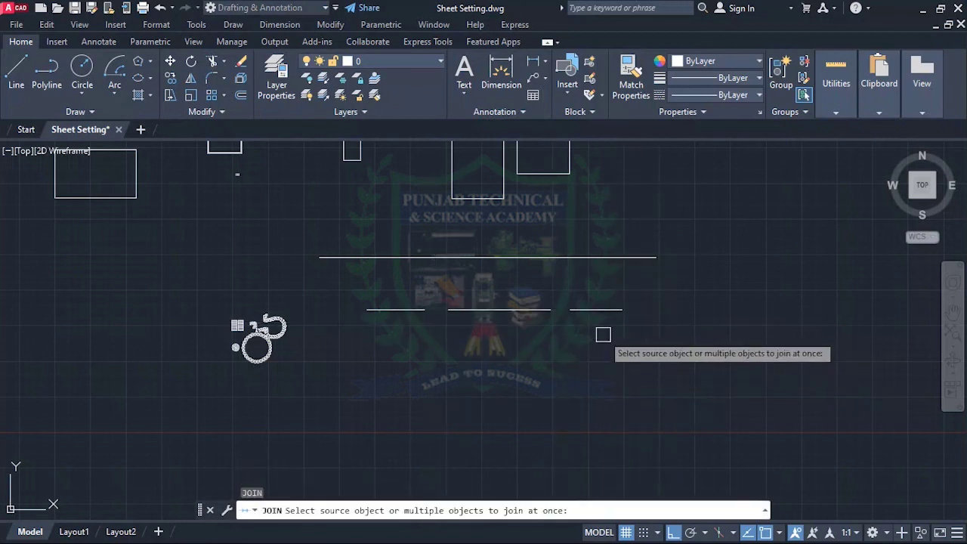
left_click(594, 309)
left_click(514, 311)
key("Return")
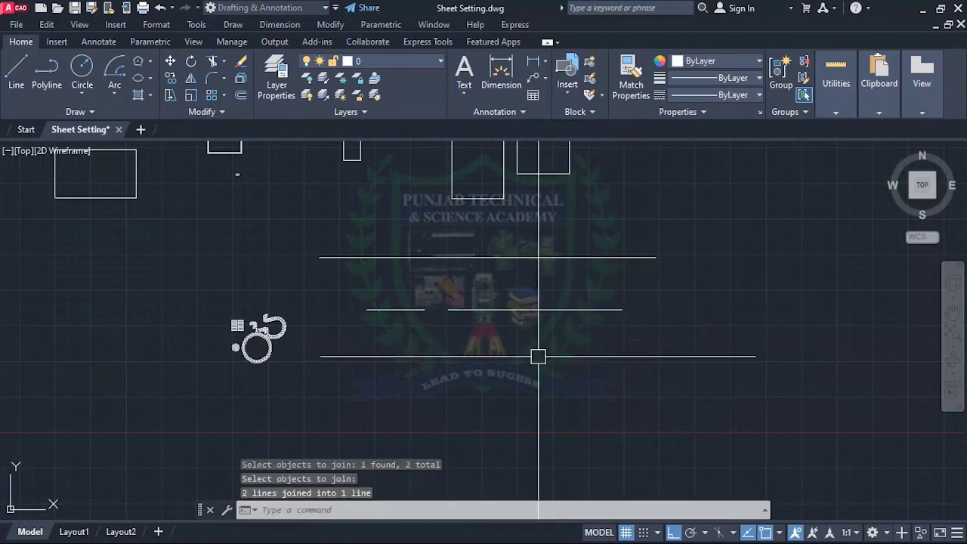
- Join the remaining left line of the row with the merged line on its right
key("Return")
left_click(474, 309)
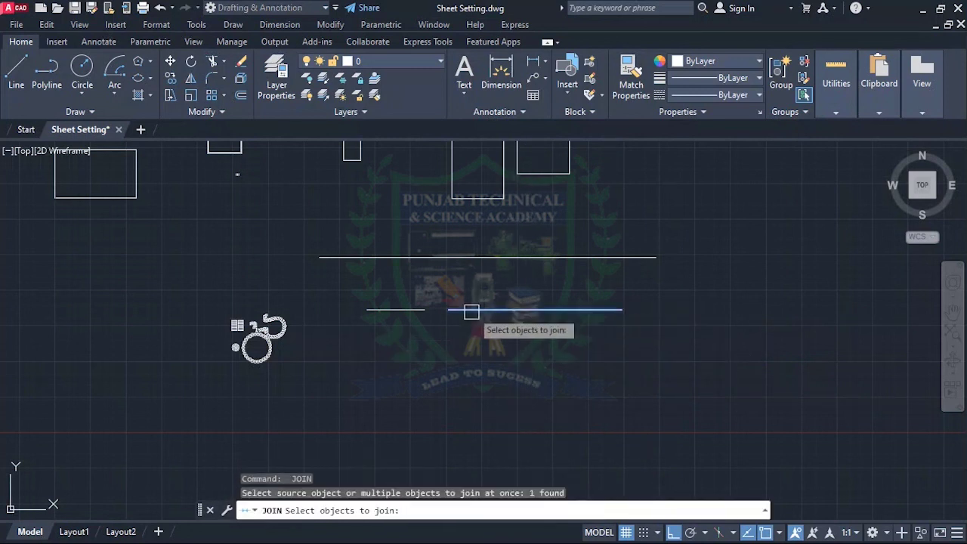
left_click(410, 309)
key("Return")
left_click(440, 312)
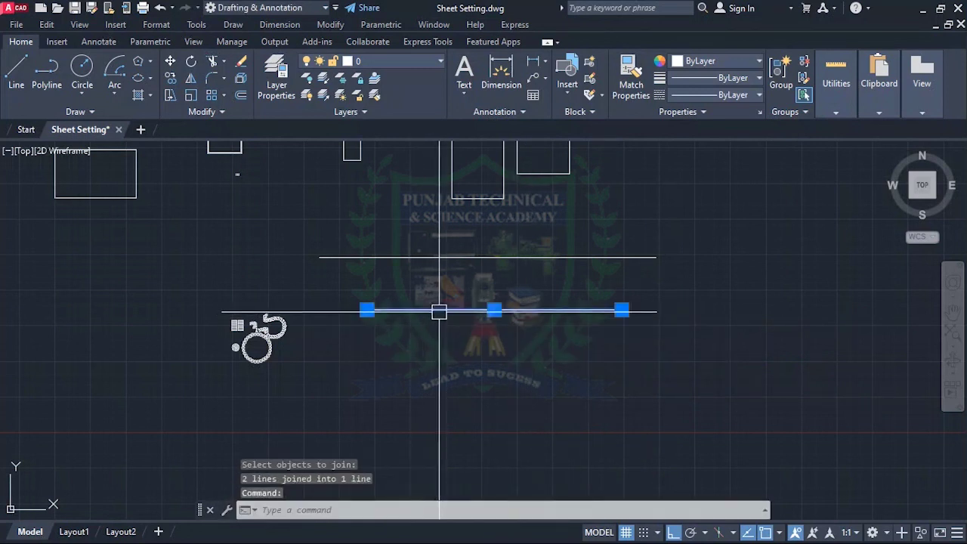
key("Escape")
key("Escape")
- Draw another row of three separate collinear horizontal lines with gaps, below the two joined lines near the X axis
scroll(466, 335, "down", 4)
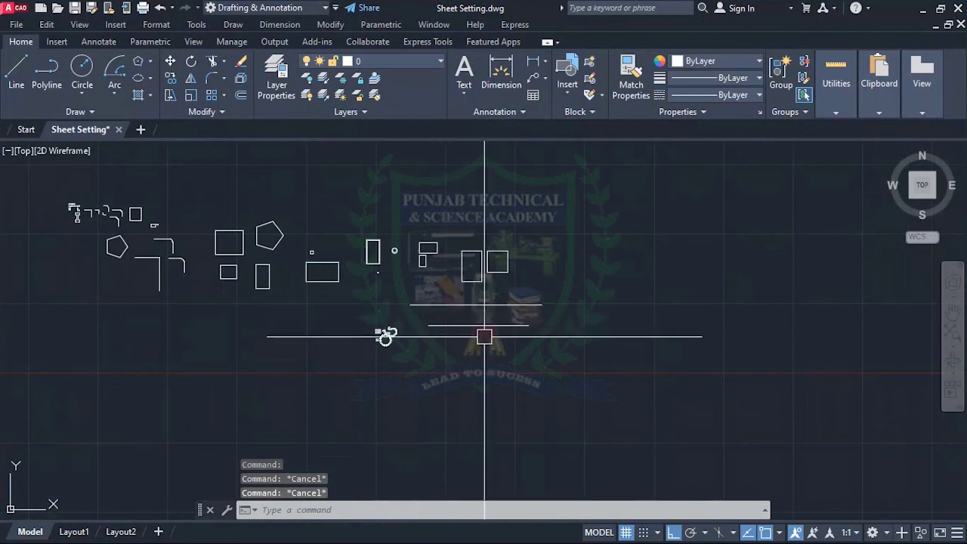
type("l")
key("Return")
left_click(441, 370)
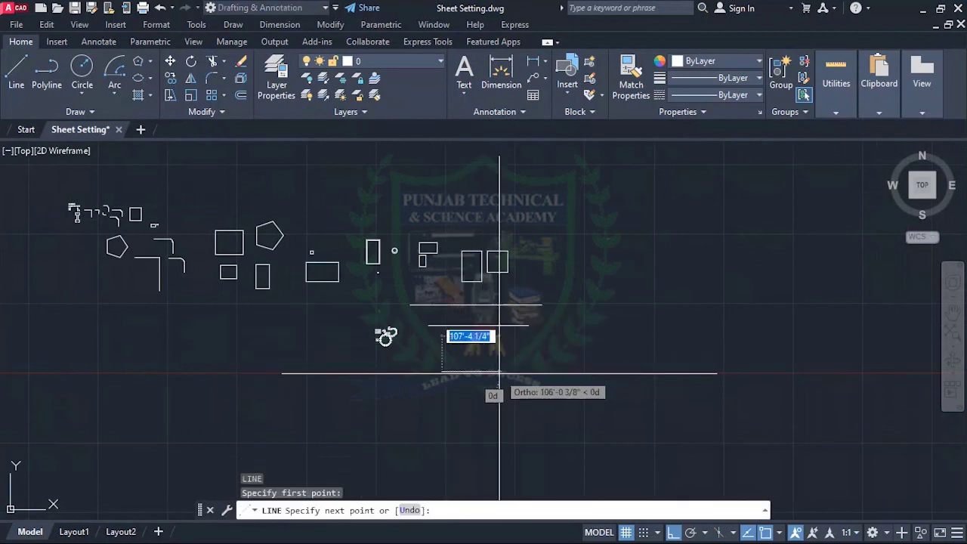
left_click(499, 371)
key("Return")
key("Return")
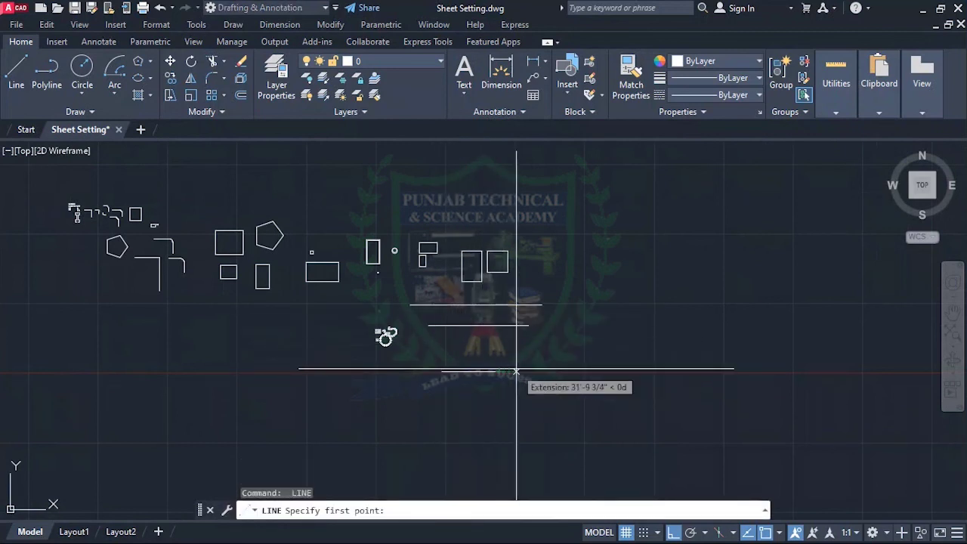
left_click(517, 370)
left_click(561, 371)
key("Return")
key("Return")
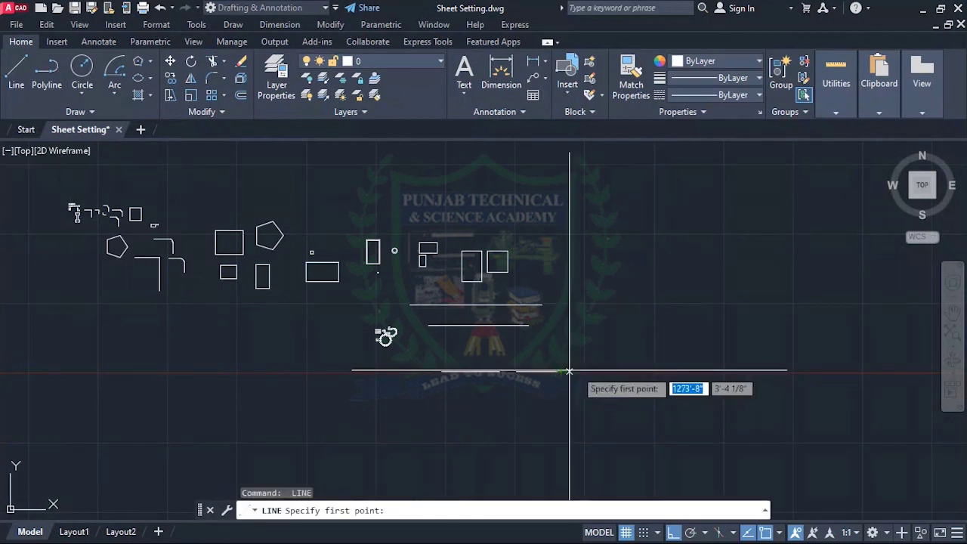
left_click(604, 371)
left_click(668, 371)
key("Return")
key("Escape")
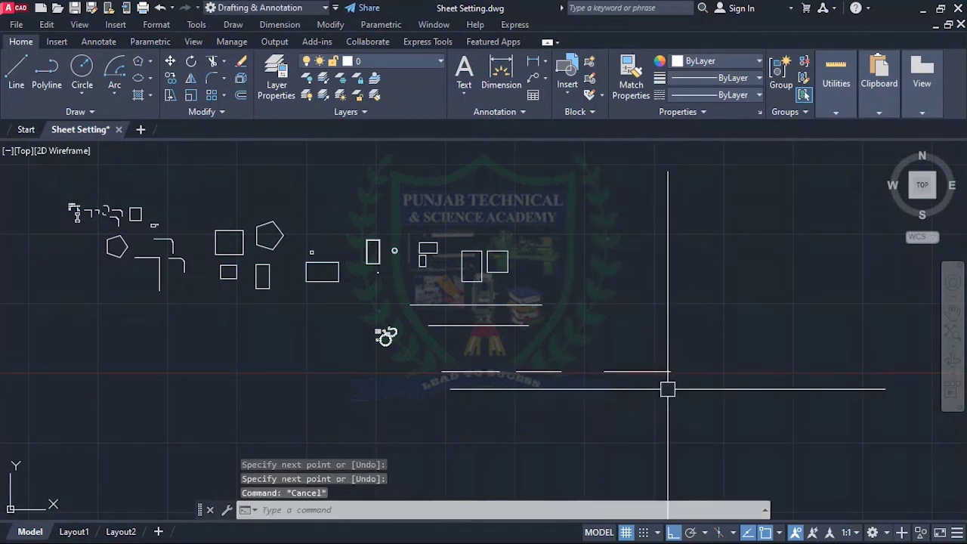
key("Escape")
- Join all three lines of the lowest row at once, selecting them together with a crossing window
type("a")
key("Escape")
type("j")
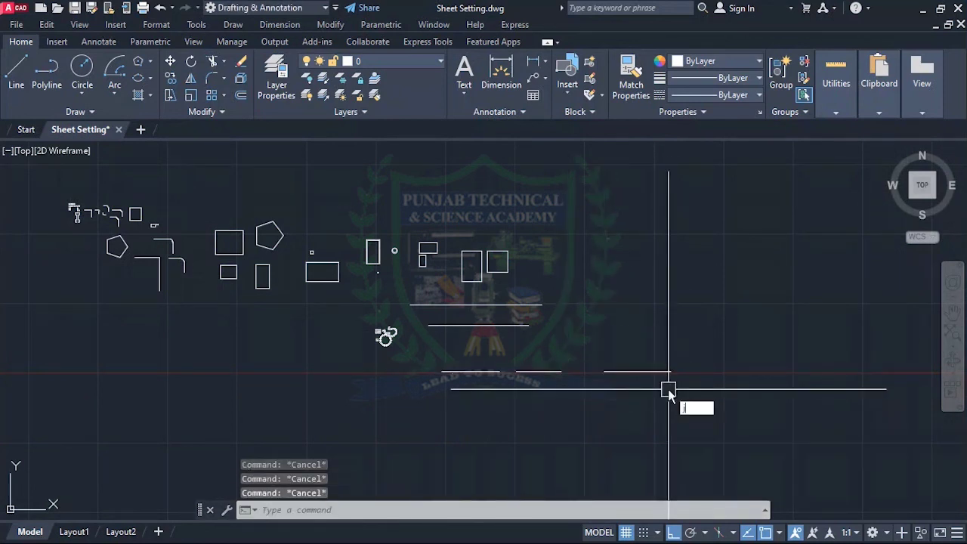
key("Return")
left_click(715, 350)
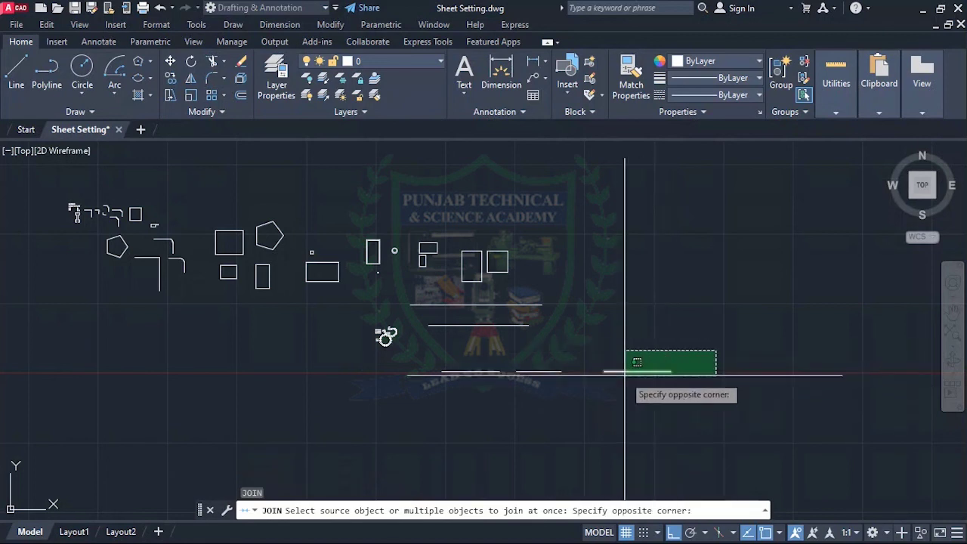
left_click(435, 383)
key("Return")
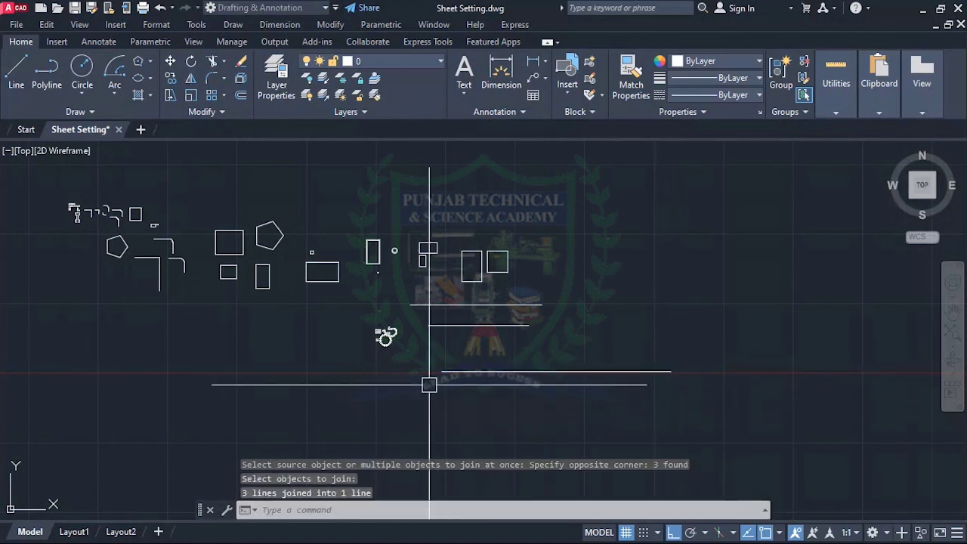
left_click(518, 372)
key("Escape")
key("Escape")
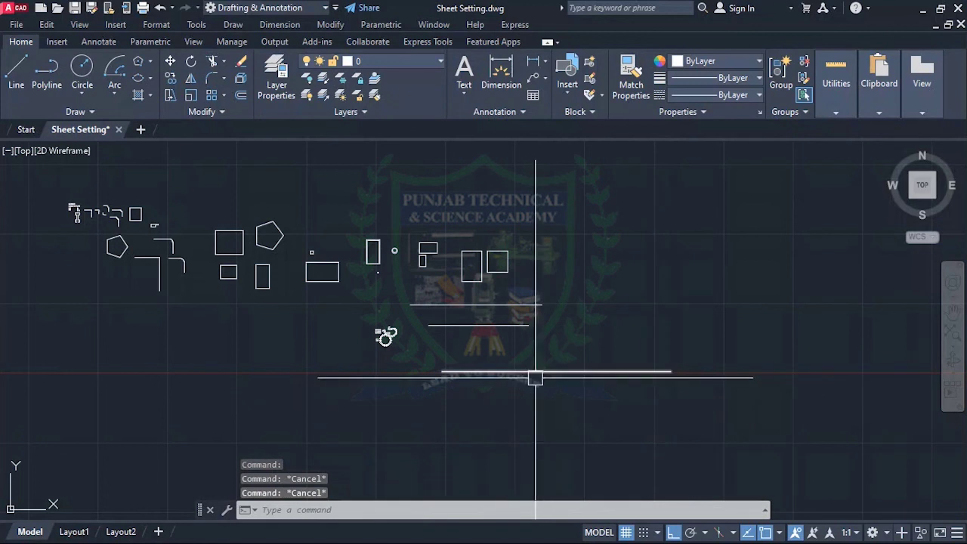
scroll(524, 388, "down", 2)
scroll(508, 402, "up", 1)
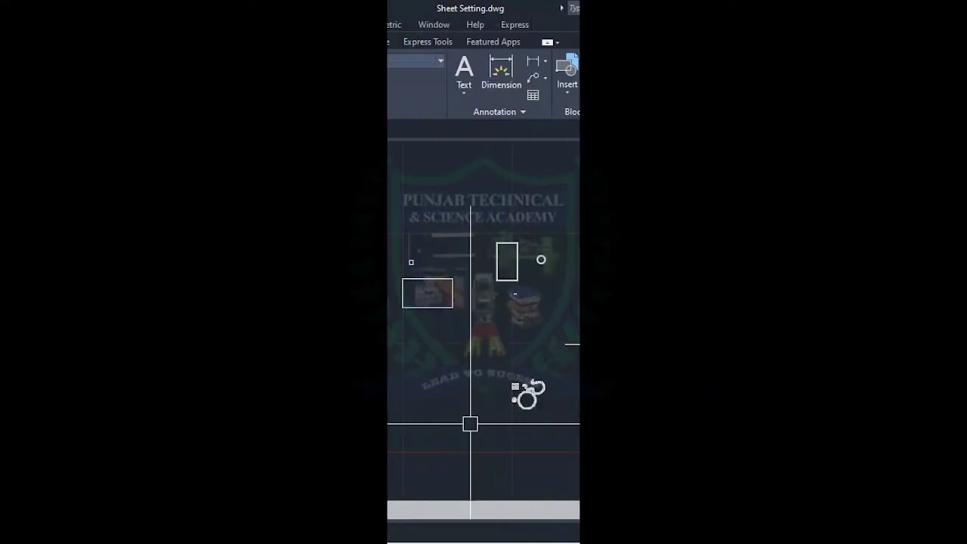
scroll(465, 239, "down", 2)
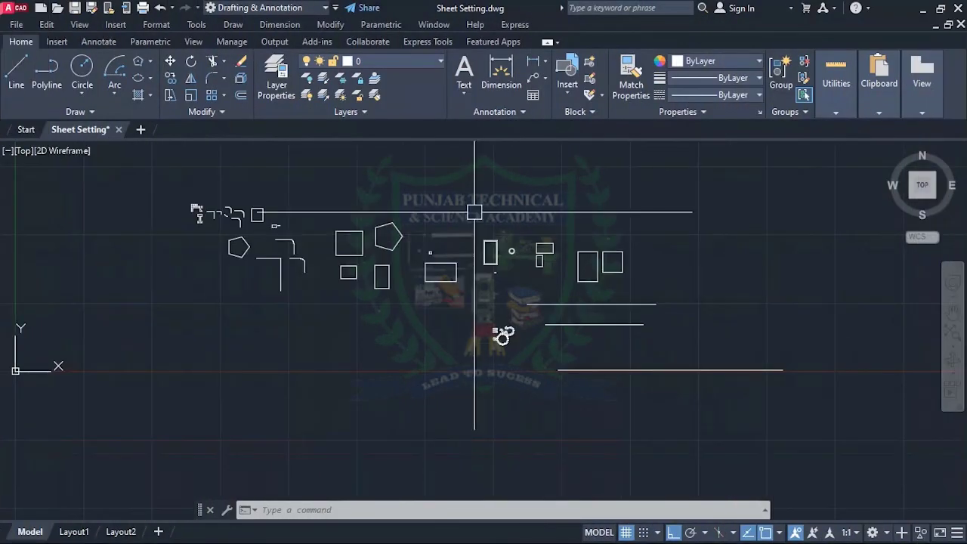